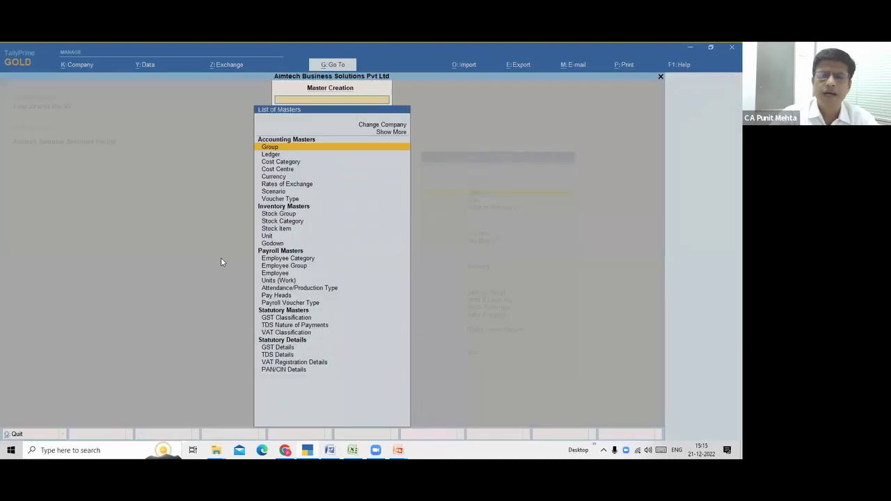
pyautogui.press('Return')
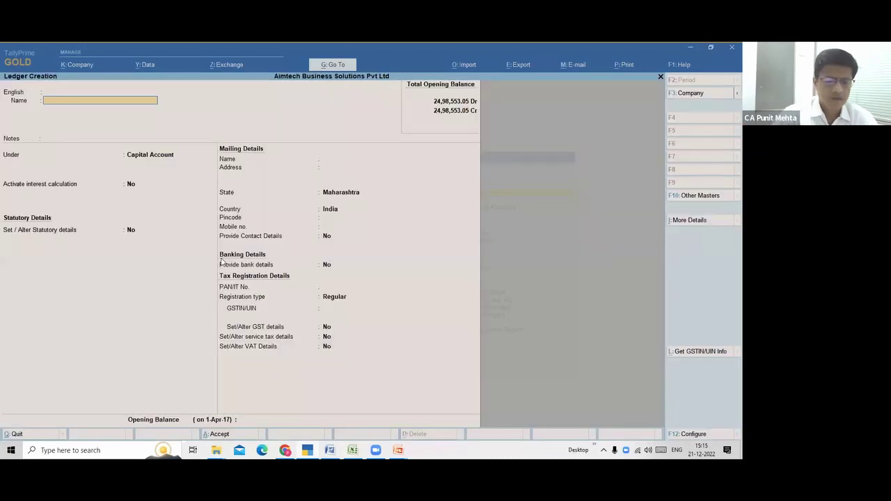
# - Create a new ledger named 'Abc Consultants Pvt Ltd' under Capital Account
pyautogui.write('Abc constulta')
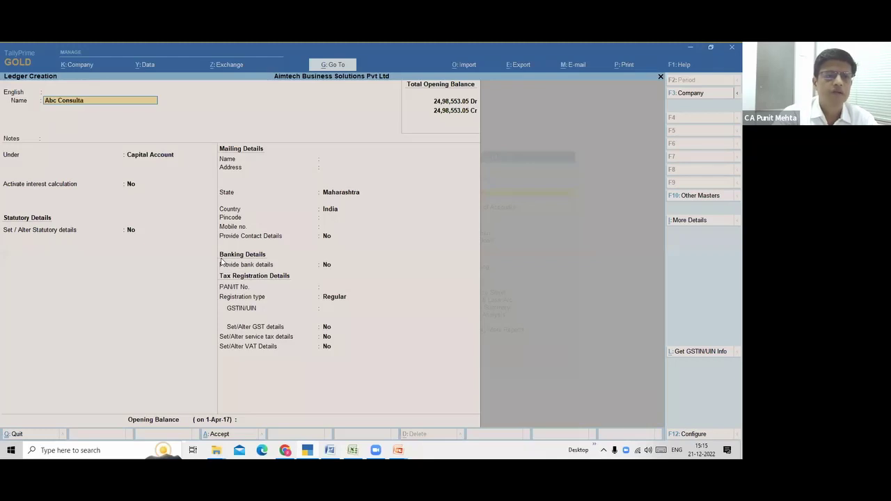
pyautogui.write('nts Pvt Ltd.')
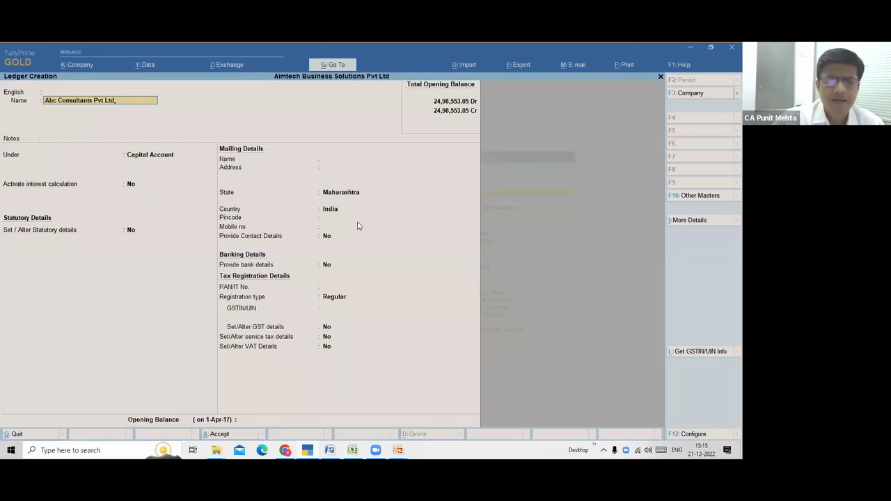
pyautogui.press('Return')
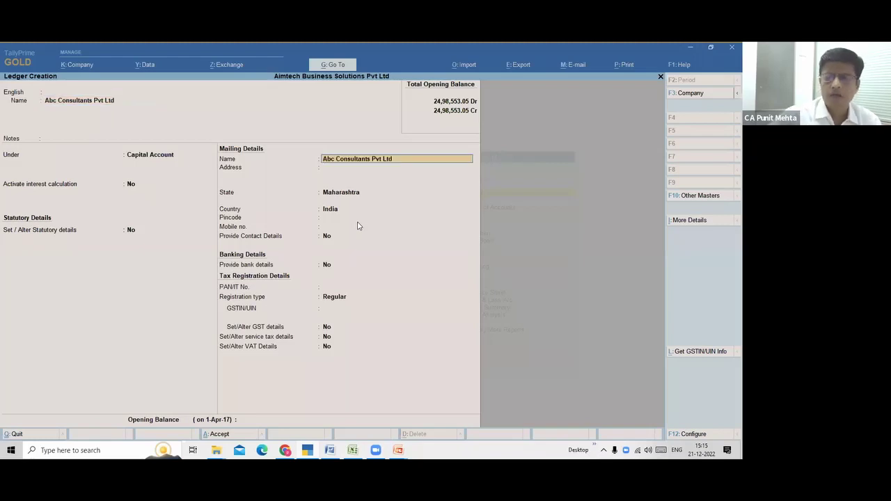
# - Enter mailing pincode 112311, then go back and select it for editing
pyautogui.press('Return')
pyautogui.press('Return')
pyautogui.press('Return')
pyautogui.press('Return')
pyautogui.press('Return')
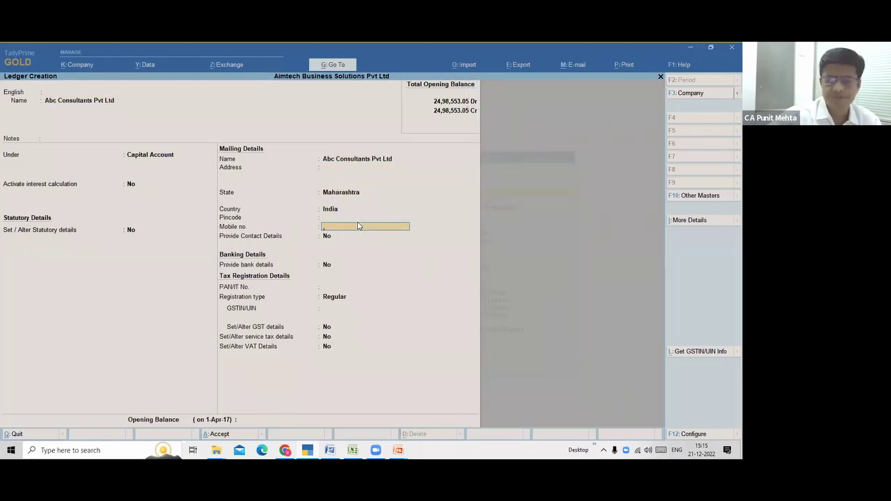
pyautogui.press('Up')
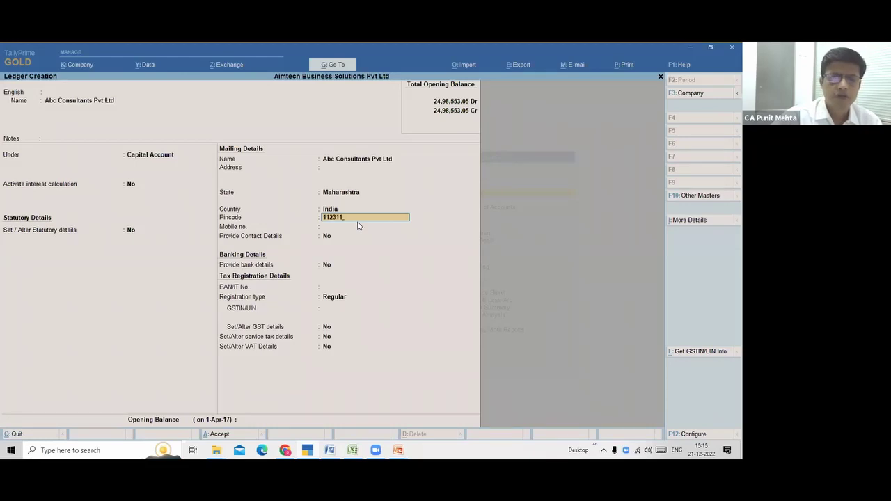
pyautogui.press('Return')
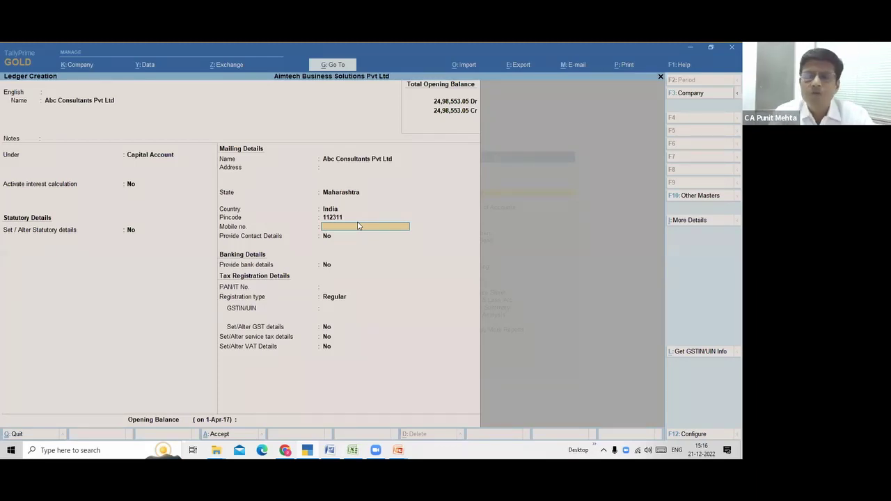
pyautogui.press('BackSpace')
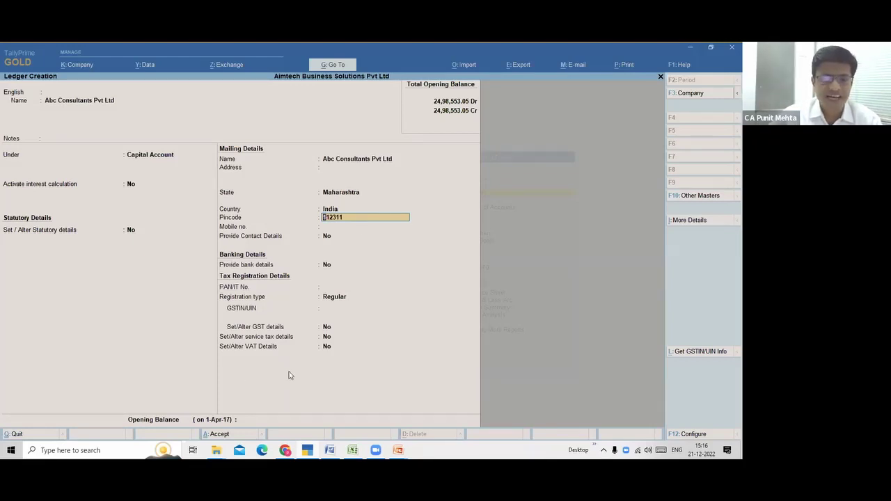
pyautogui.hotkey('ctrl', 'a')
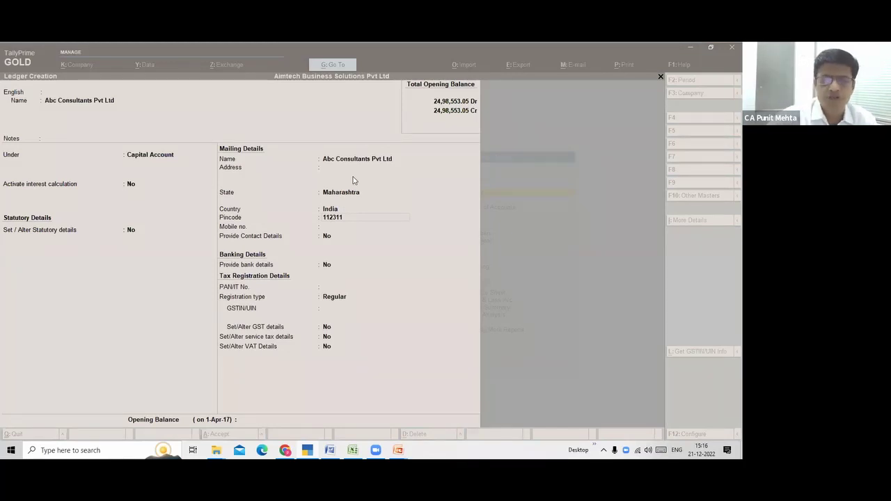
# - Retype the pincode as 41110, then erase it, keeping State Maharashtra
pyautogui.click(366, 222)
pyautogui.write('41110')
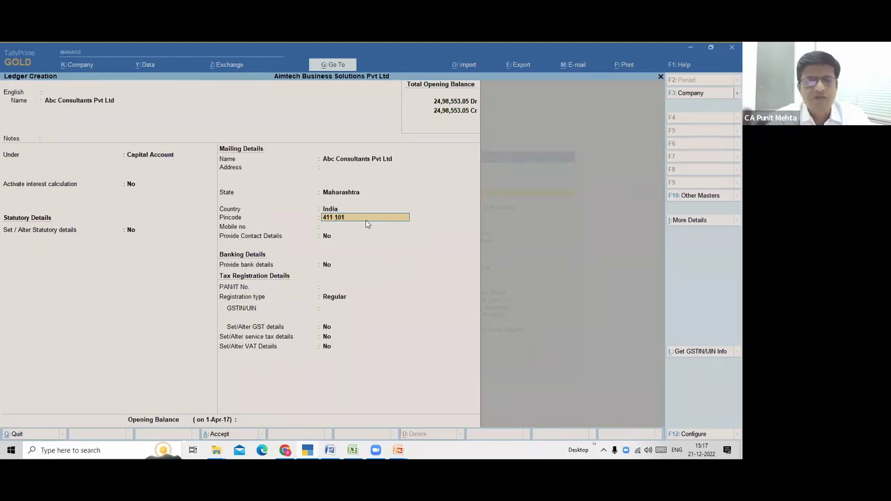
pyautogui.press('BackSpace')
pyautogui.press('BackSpace')
pyautogui.press('BackSpace')
pyautogui.press('BackSpace')
pyautogui.press('BackSpace')
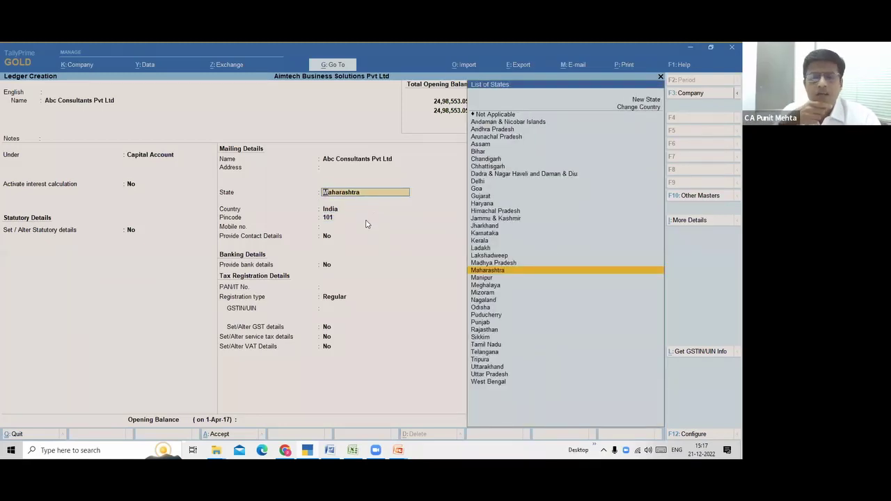
pyautogui.click(367, 224)
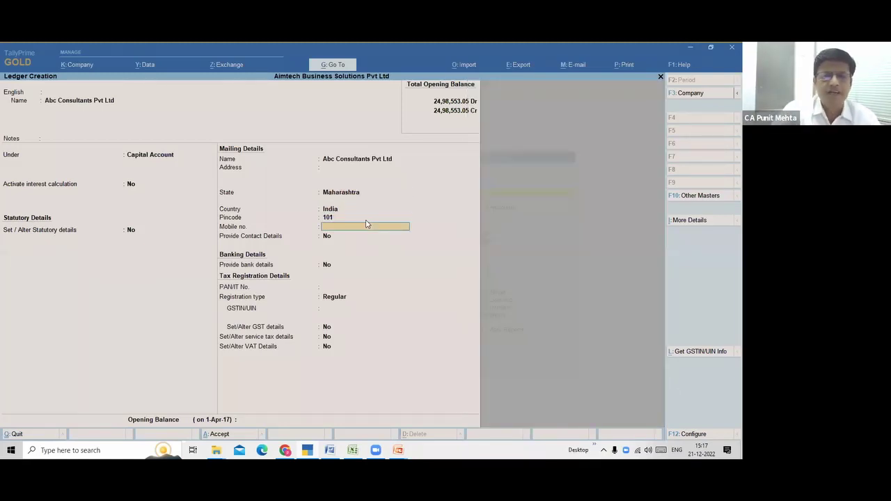
pyautogui.press('BackSpace')
pyautogui.press('BackSpace')
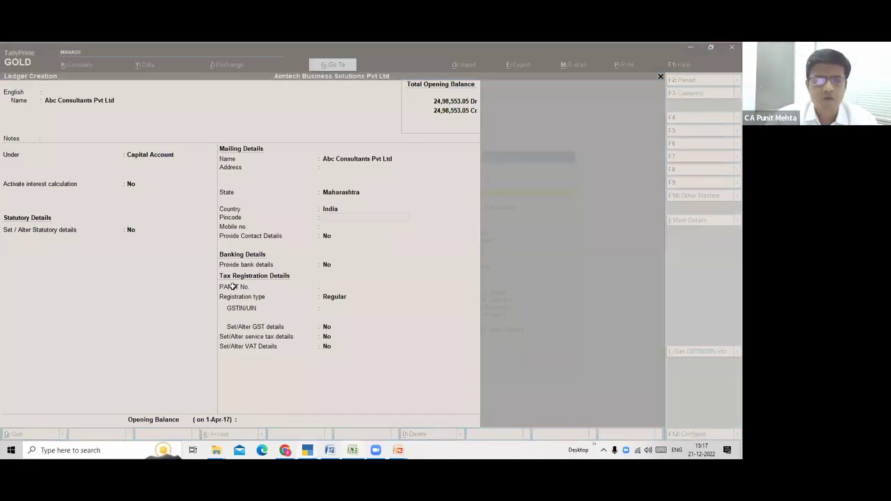
pyautogui.hotkey('alt', 'Tab')
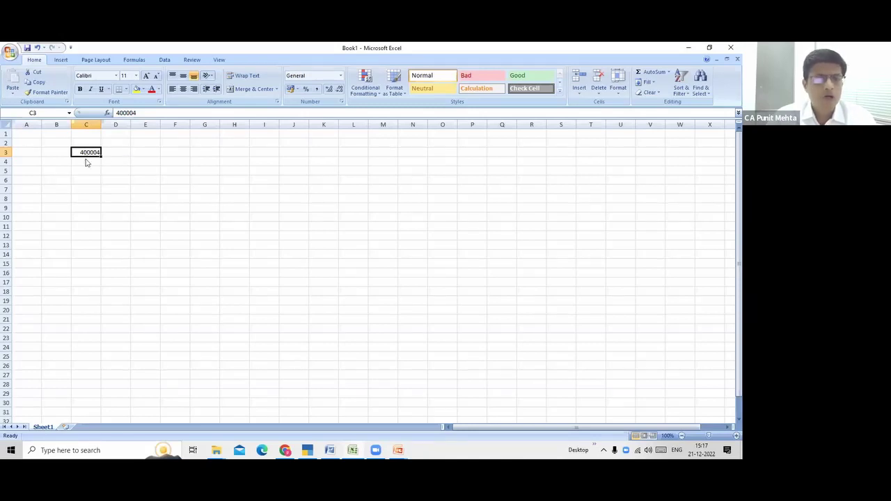
# - Copy 400004 from Excel cell C3 into the ledger's pincode, then clear it again
pyautogui.hotkey('ctrl', 'c')
pyautogui.hotkey('alt', 'Tab')
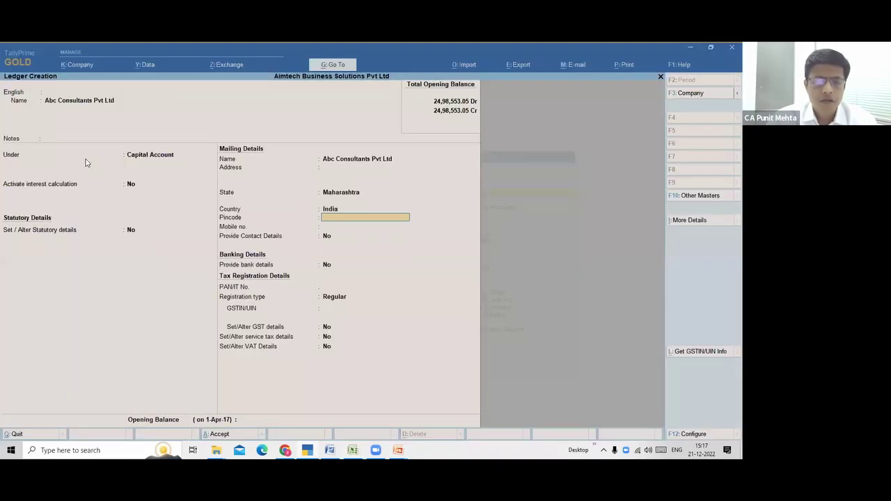
pyautogui.hotkey('ctrl', 'alt', 'v')
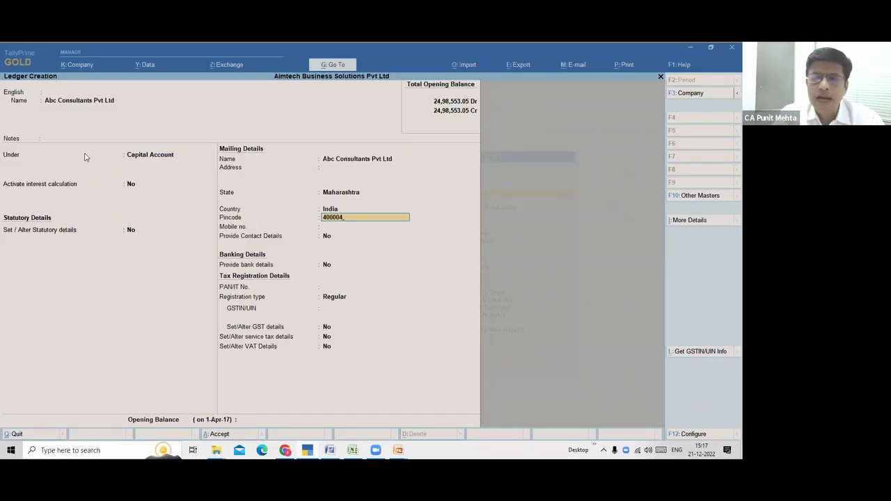
pyautogui.press('BackSpace')
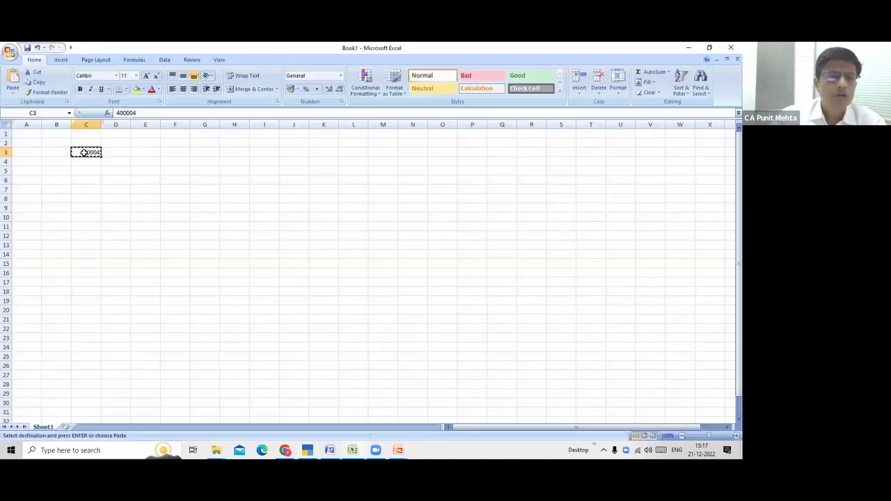
pyautogui.hotkey('alt', 'Tab')
# - Copy 400004 from cell C3 and paste it as the ledger's pincode
pyautogui.click(151, 114)
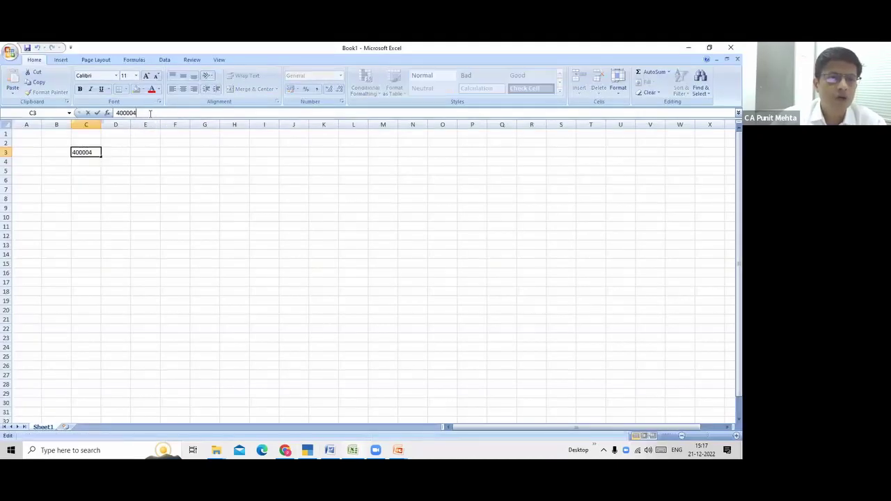
pyautogui.doubleClick(150, 113)
pyautogui.hotkey('ctrl', 'c')
pyautogui.hotkey('alt', 'Tab')
pyautogui.hotkey('ctrl', 'alt', 'v')
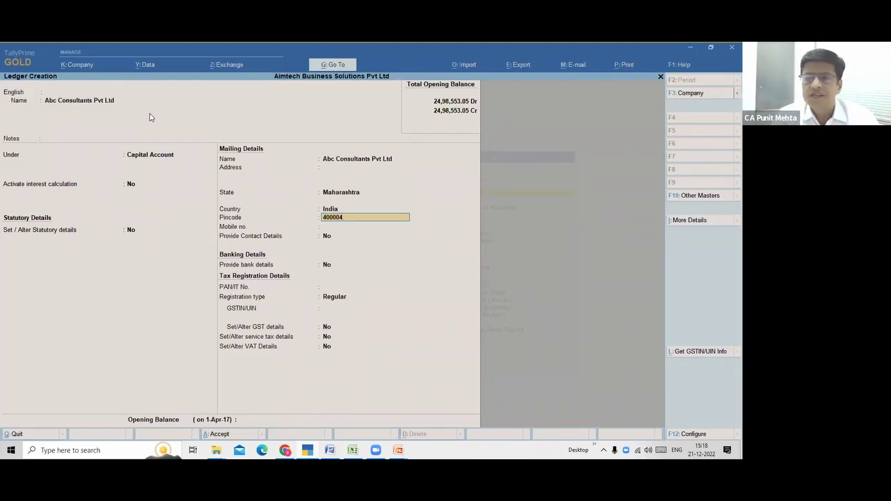
pyautogui.press('BackSpace')
pyautogui.press('BackSpace')
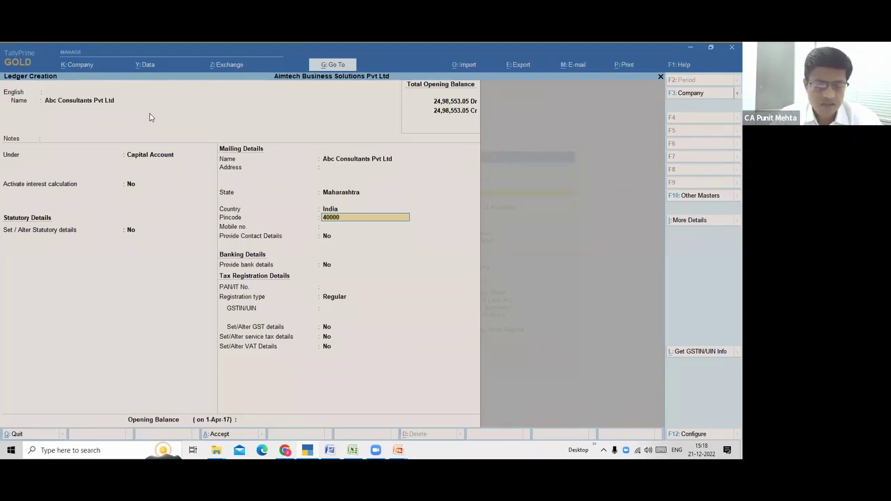
pyautogui.press('Return')
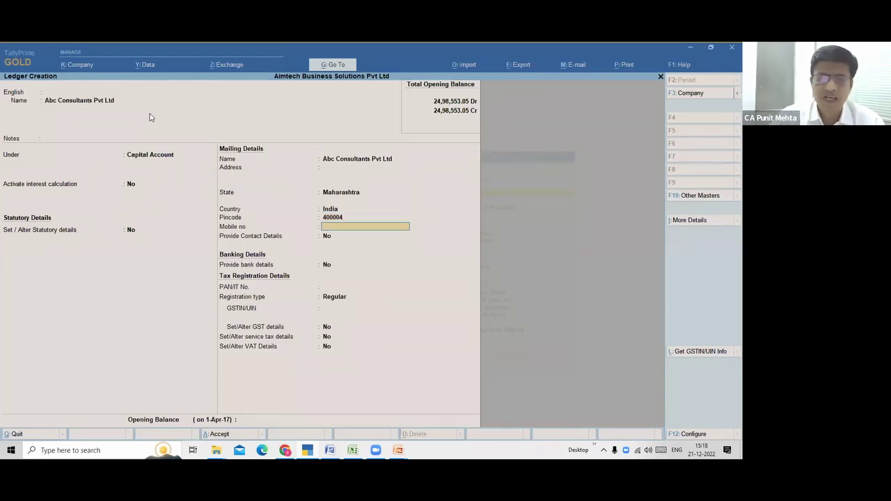
# - Return to the State field, with the list of states showing Maharashtra
pyautogui.press('Up')
pyautogui.press('Up')
pyautogui.press('Up')
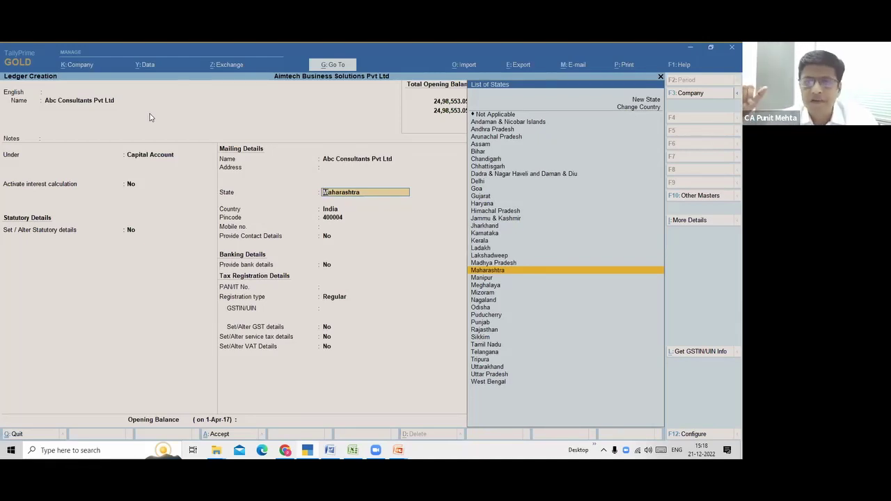
pyautogui.hotkey('alt', 'Tab')
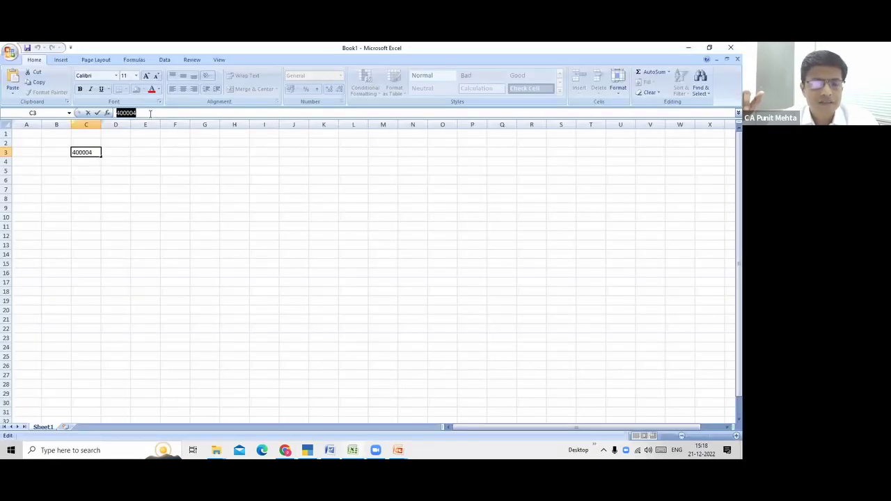
pyautogui.hotkey('alt', 'Tab')
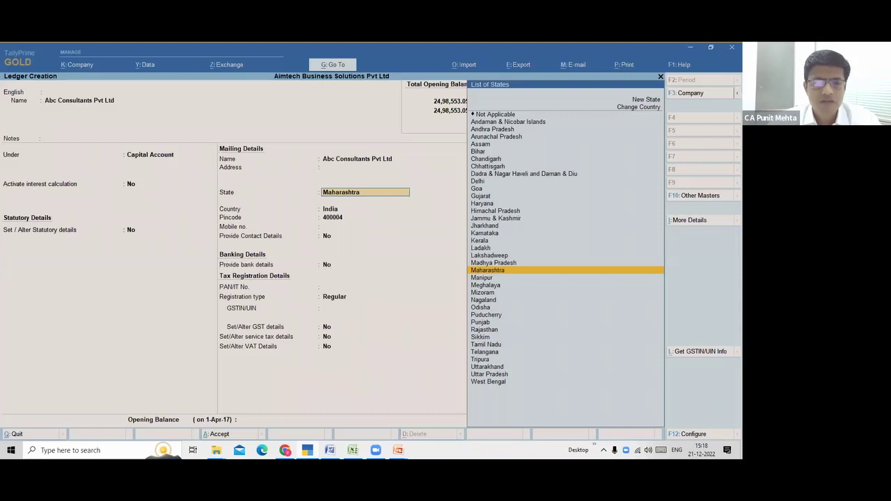
pyautogui.hotkey('alt', 'Tab')
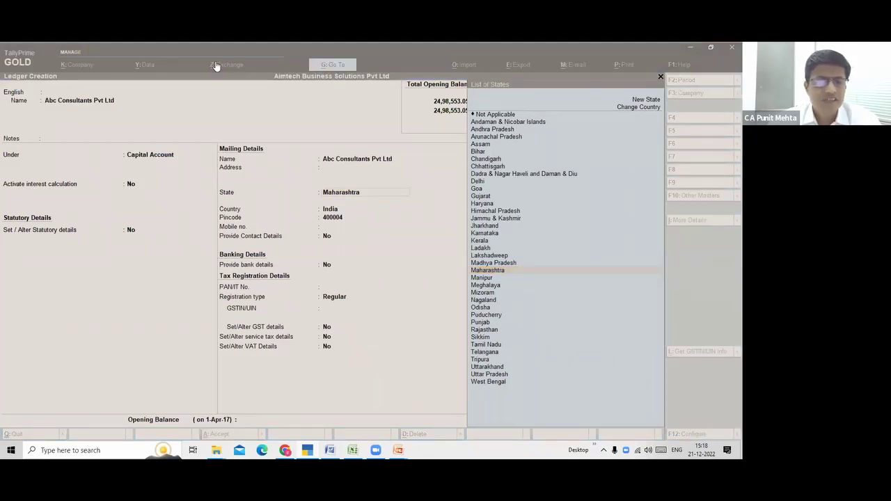
# - Browse the list of states and erase Maharashtra from the State field
pyautogui.click(492, 171)
pyautogui.press('Down')
pyautogui.press('Down')
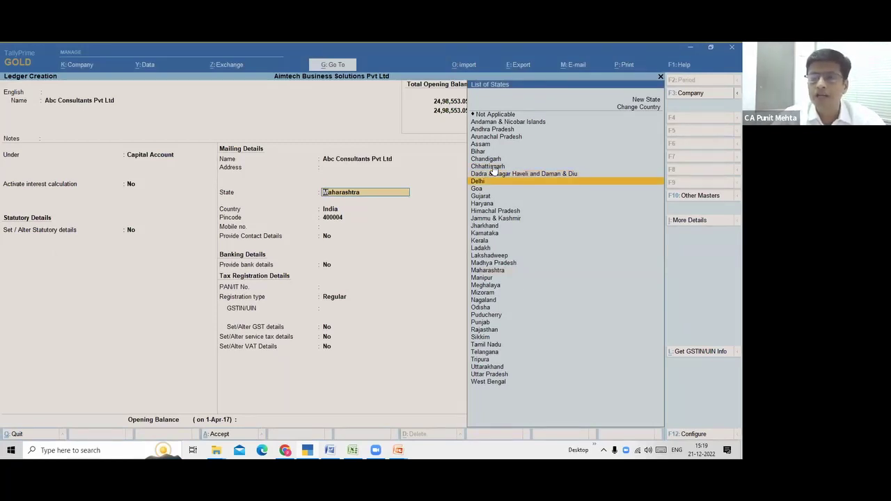
pyautogui.press('Down')
pyautogui.press('Down')
pyautogui.press('Down')
pyautogui.press('Down')
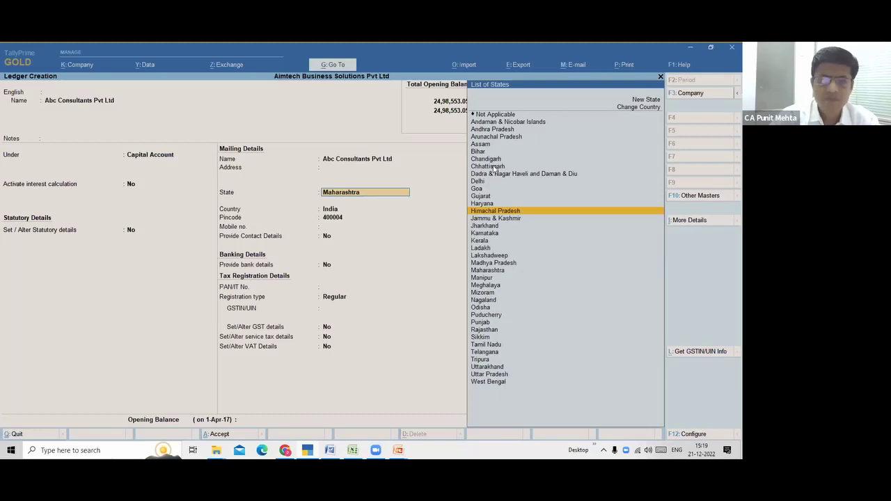
pyautogui.press('BackSpace')
pyautogui.press('BackSpace')
pyautogui.press('BackSpace')
pyautogui.press('BackSpace')
pyautogui.press('BackSpace')
pyautogui.press('BackSpace')
pyautogui.press('BackSpace')
pyautogui.press('BackSpace')
pyautogui.press('BackSpace')
pyautogui.press('BackSpace')
pyautogui.press('BackSpace')
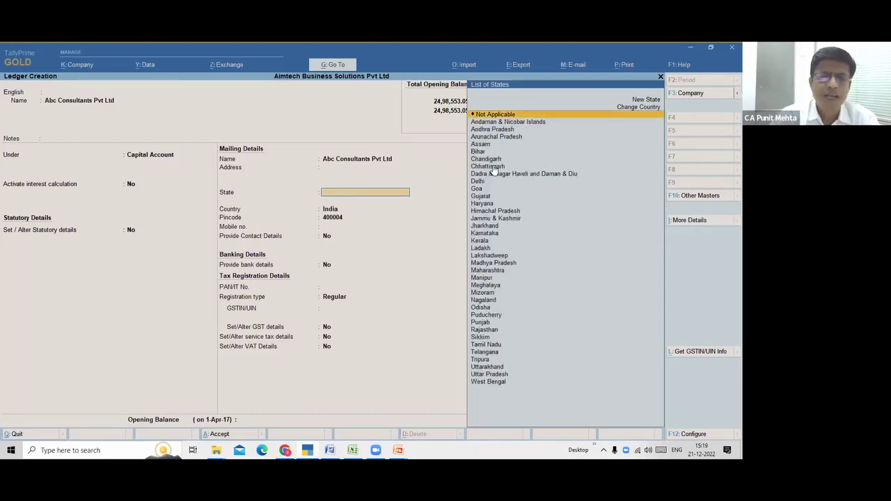
# - Enter Gujarat as the ledger's State, picking it from the list of states
pyautogui.write('Guj')
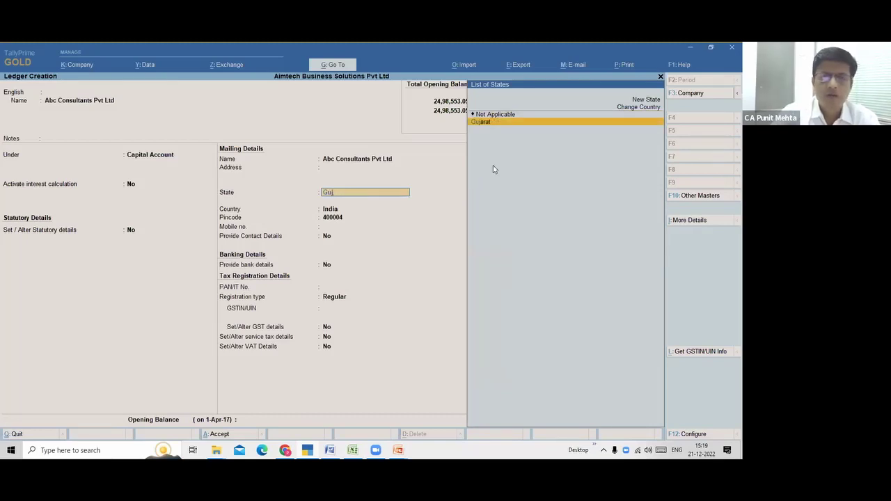
pyautogui.write('ra')
pyautogui.press('BackSpace')
pyautogui.write('rat')
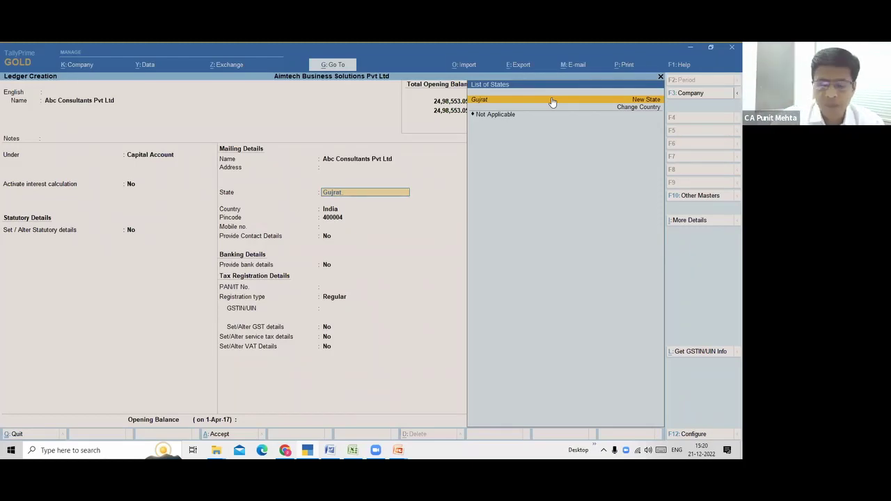
pyautogui.write('Guj')
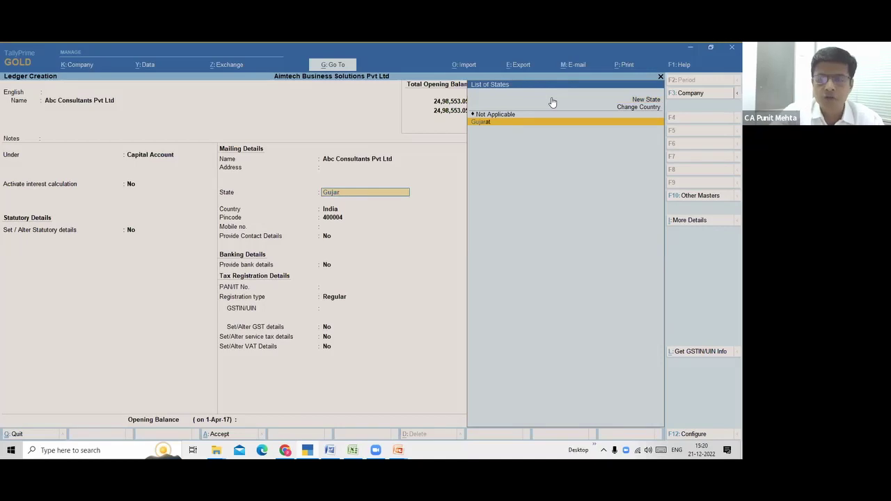
pyautogui.press('Return')
pyautogui.press('BackSpace')
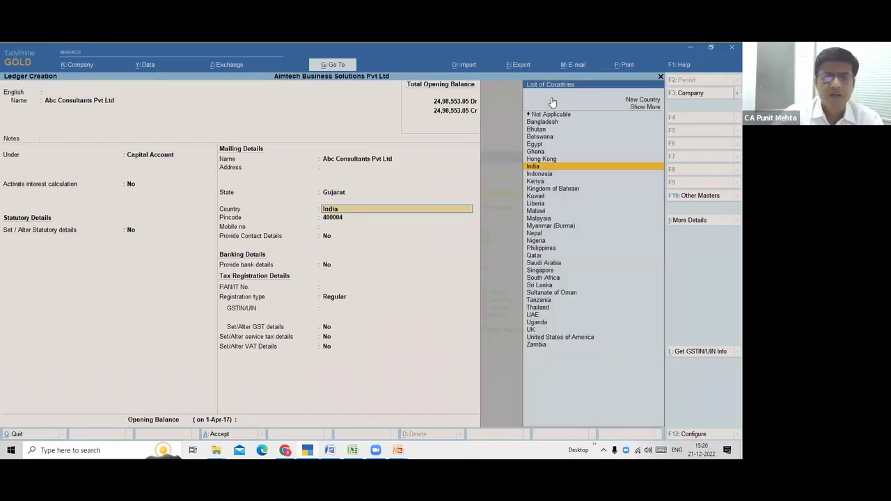
# - Keep India as Country and delete pincode 400004, leaving it blank
pyautogui.press('Return')
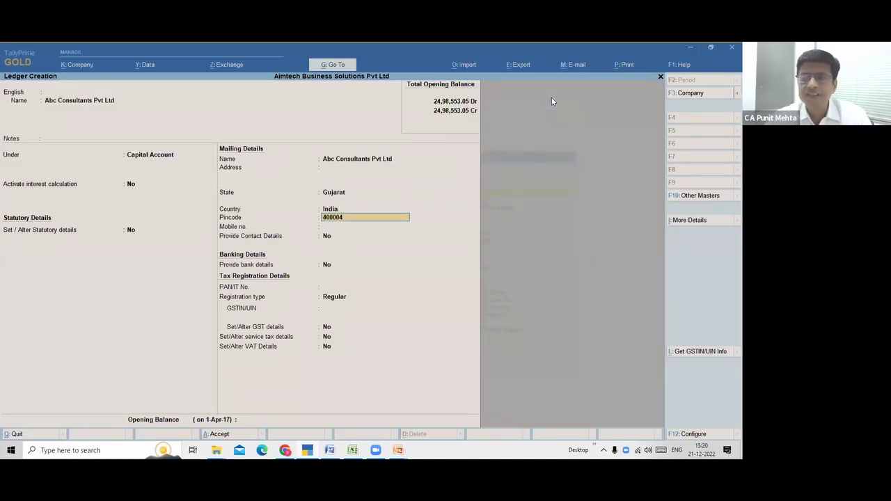
pyautogui.press('BackSpace')
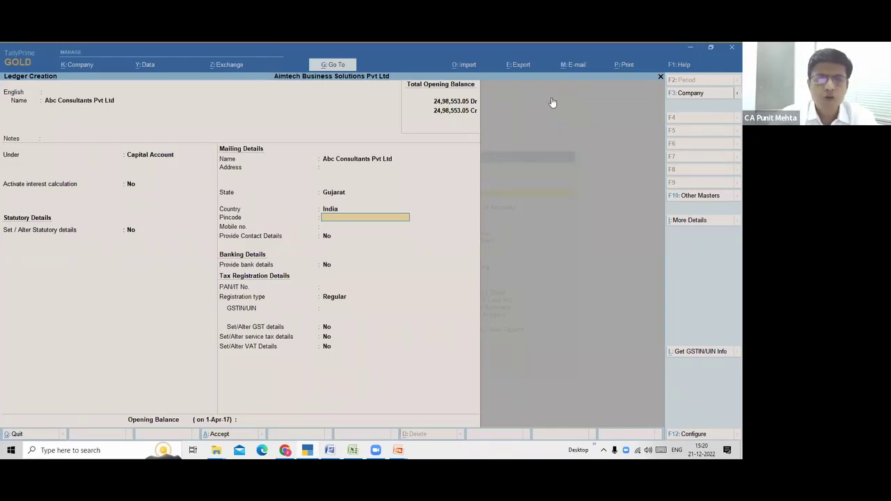
pyautogui.press('BackSpace')
pyautogui.press('BackSpace')
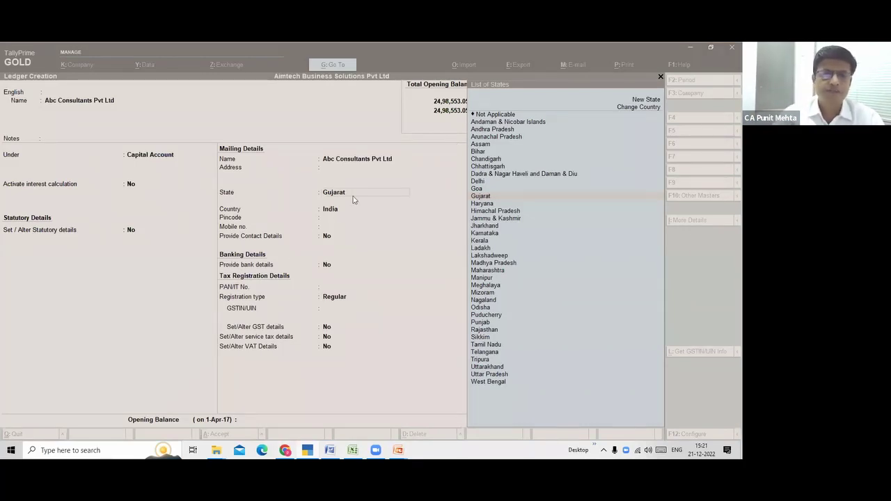
pyautogui.hotkey('alt', 'Tab')
pyautogui.hotkey('alt', 'Tab')
pyautogui.hotkey('alt', 'Tab')
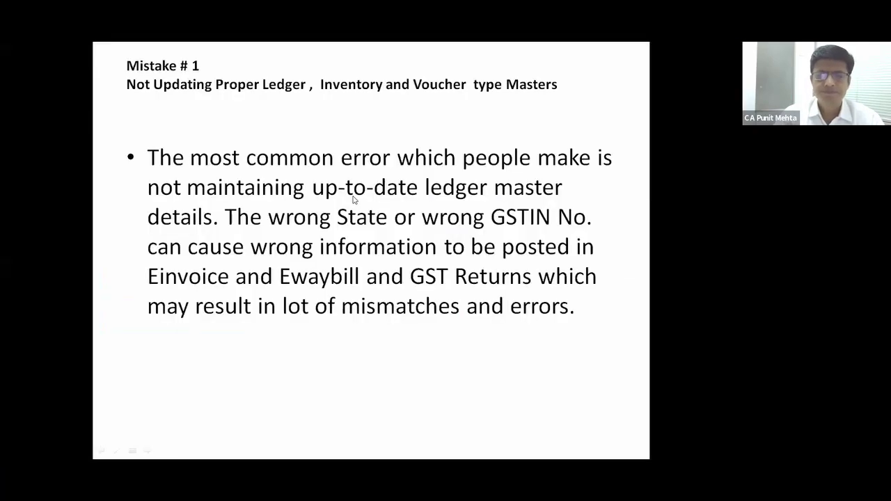
# - Advance the slide show to the Resolution # 1 slide, then return to TallyPrime
pyautogui.click(354, 200)
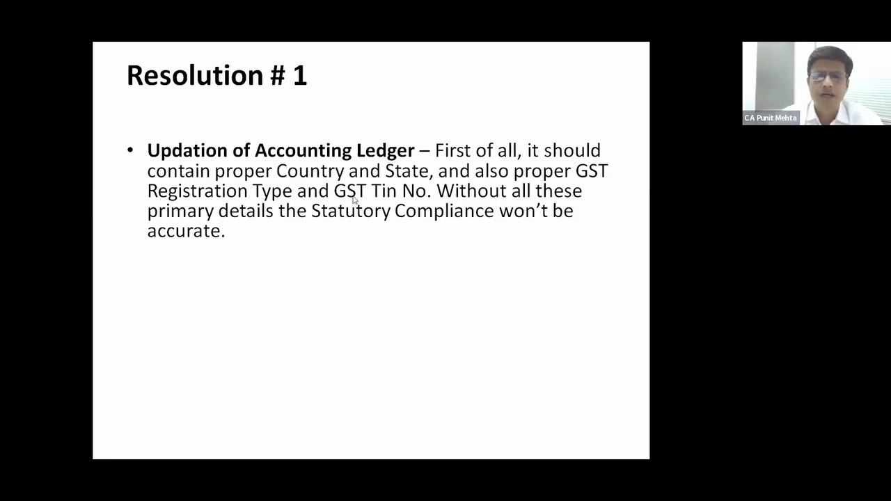
pyautogui.hotkey('alt', 'Tab')
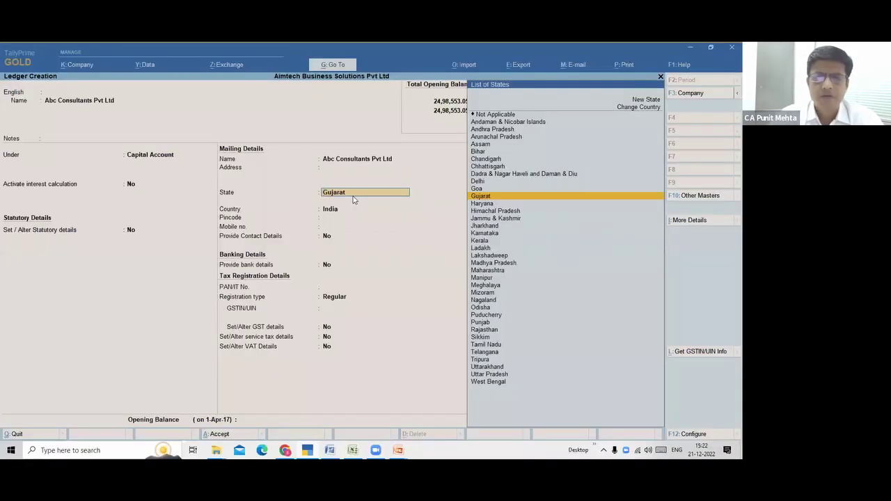
# - Move to the Country field showing India, then review the Resolution # 1 slide's bullets
pyautogui.press('Return')
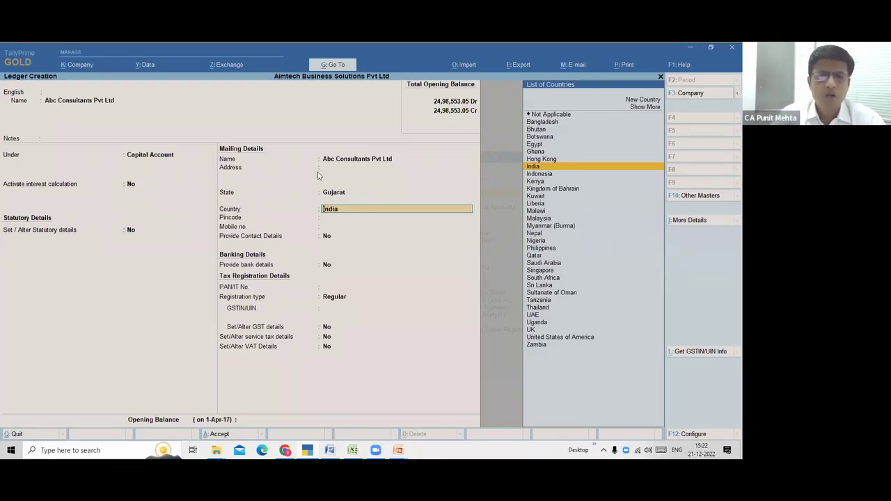
pyautogui.hotkey('alt', 'Tab')
pyautogui.hotkey('alt', 'Tab')
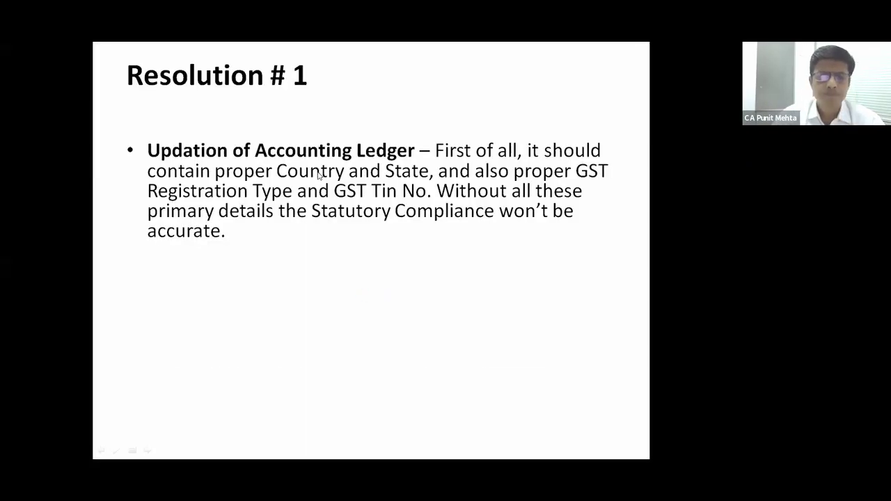
pyautogui.press('Right')
pyautogui.press('Left')
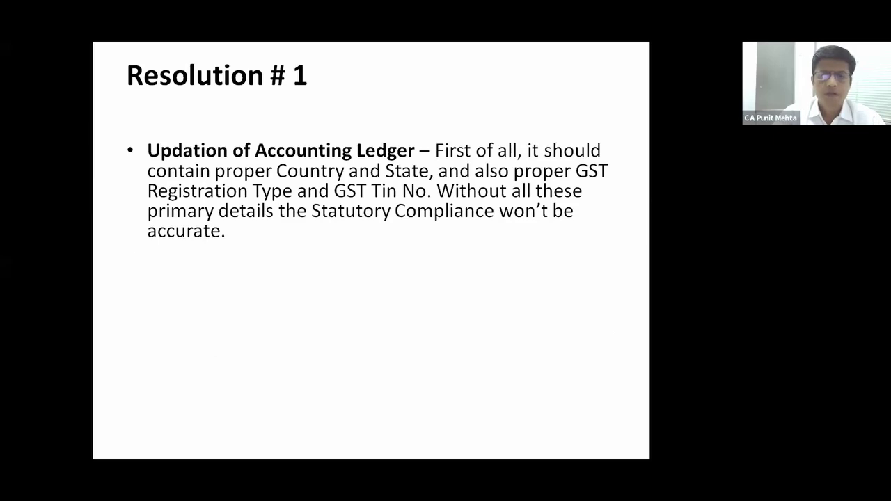
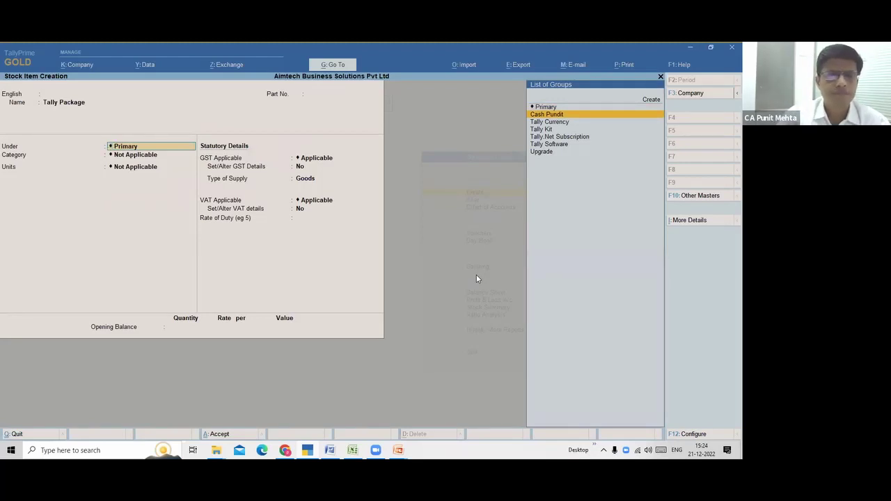
# - Place Tally Package under Cash Pundit with unit nos, keep GST Applicable, and choose to set GST details
pyautogui.press('Return')
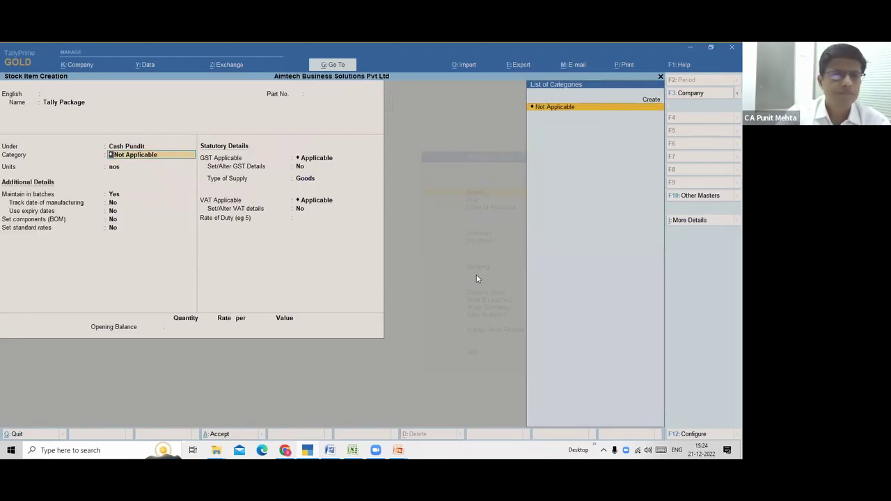
pyautogui.press('Return')
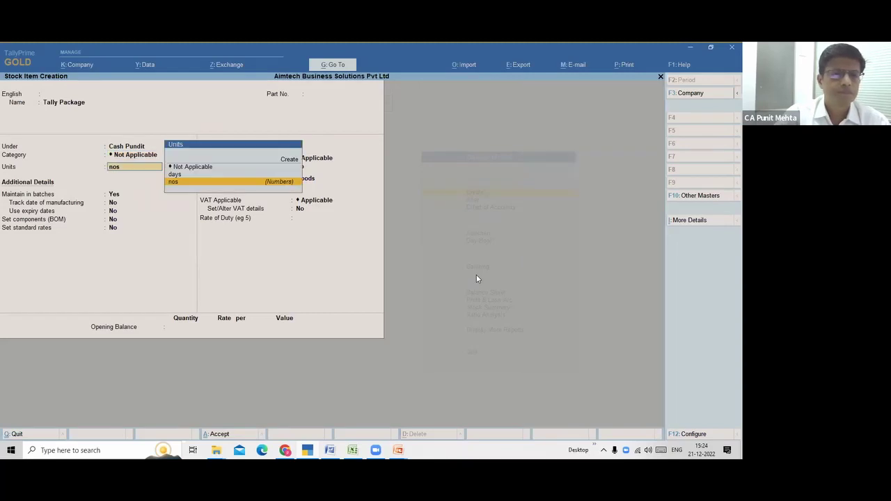
pyautogui.press('Return')
pyautogui.press('BackSpace')
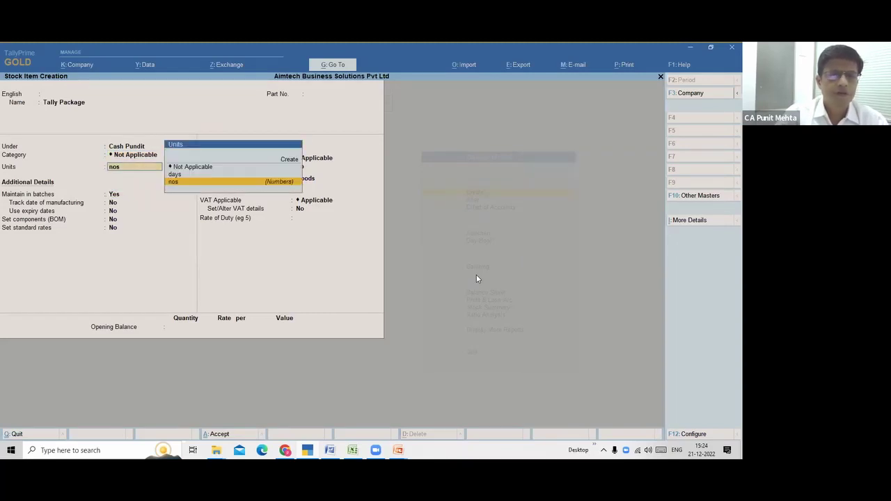
pyautogui.press('Return')
pyautogui.press('Return')
pyautogui.press('Return')
pyautogui.press('Return')
pyautogui.press('Return')
pyautogui.press('Return')
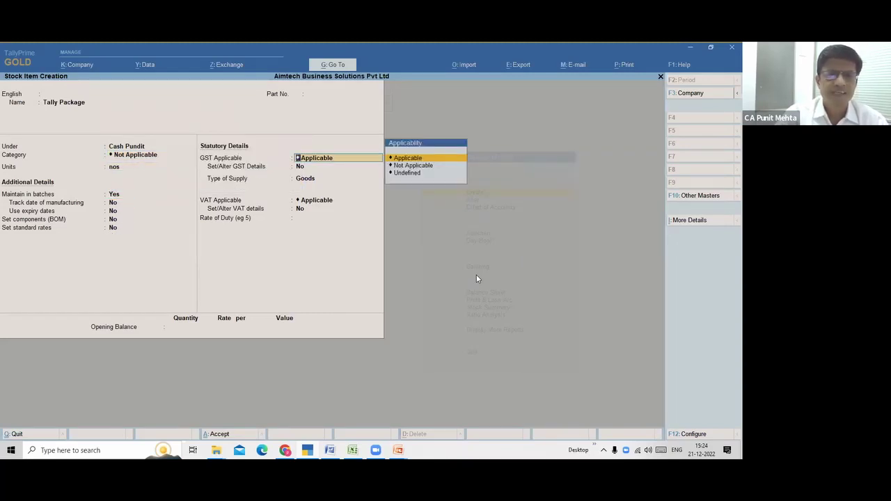
pyautogui.press('Return')
pyautogui.press('y')
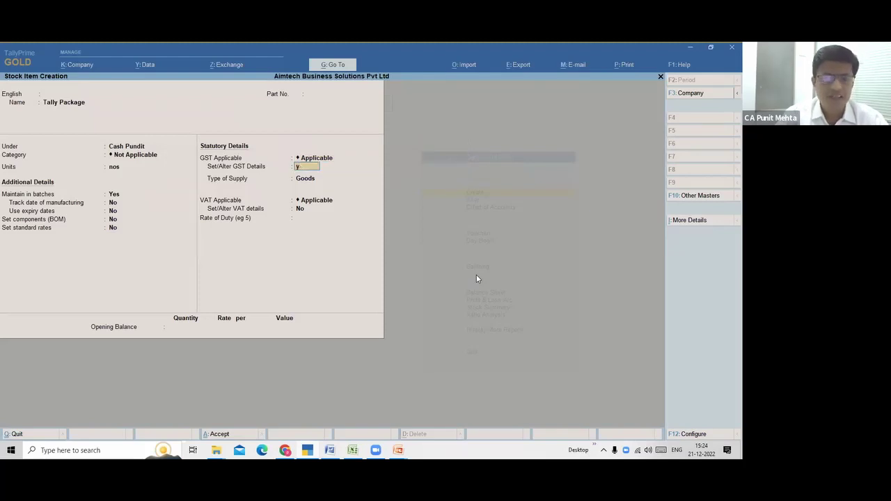
pyautogui.press('Return')
pyautogui.press('Return')
pyautogui.press('Return')
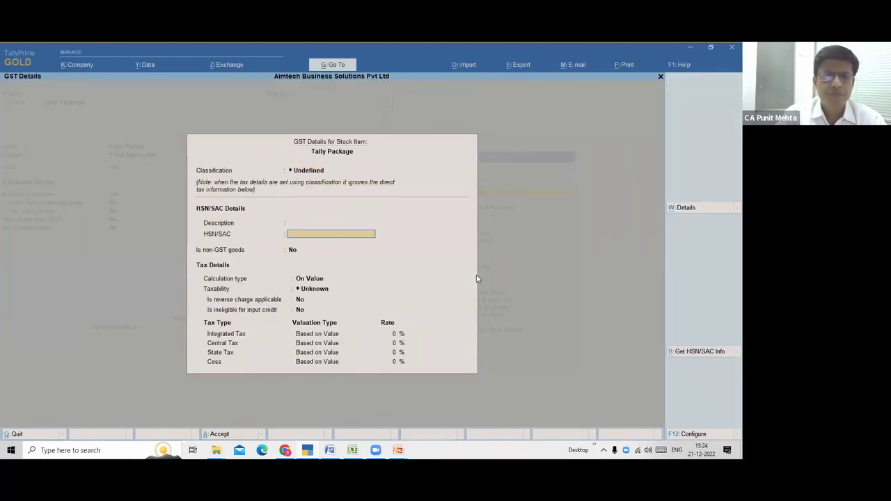
# - Enter HSN/SAC code 111221 in the item's GST details and set taxability to Taxable
pyautogui.write('11122')
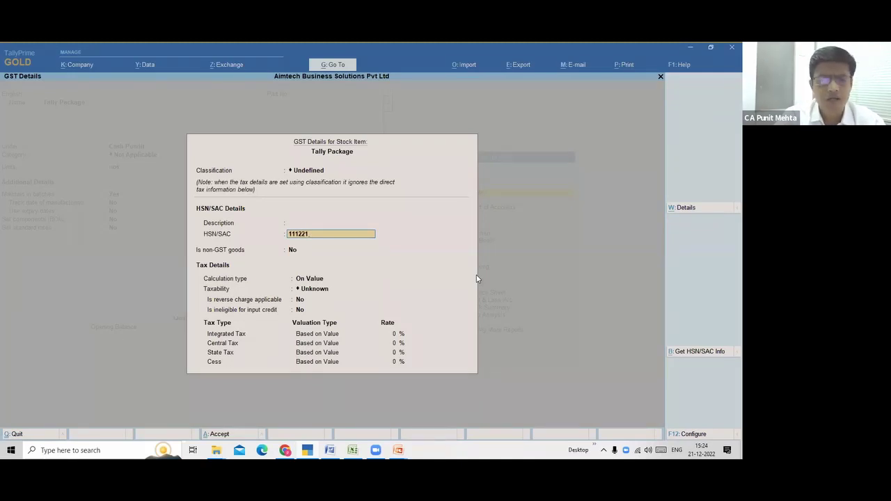
pyautogui.write('1')
pyautogui.press('Return')
pyautogui.press('Return')
pyautogui.press('Return')
pyautogui.press('Escape')
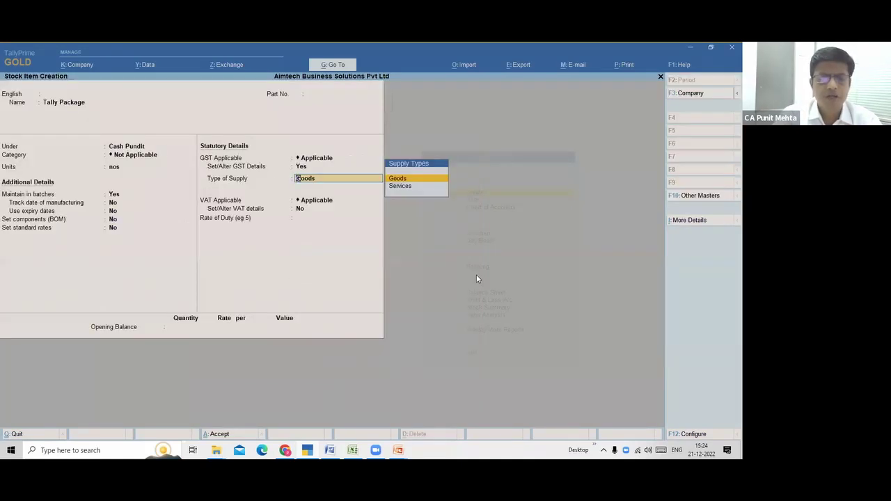
pyautogui.press('BackSpace')
pyautogui.press('Return')
pyautogui.press('Return')
pyautogui.press('Return')
pyautogui.press('Return')
pyautogui.press('Return')
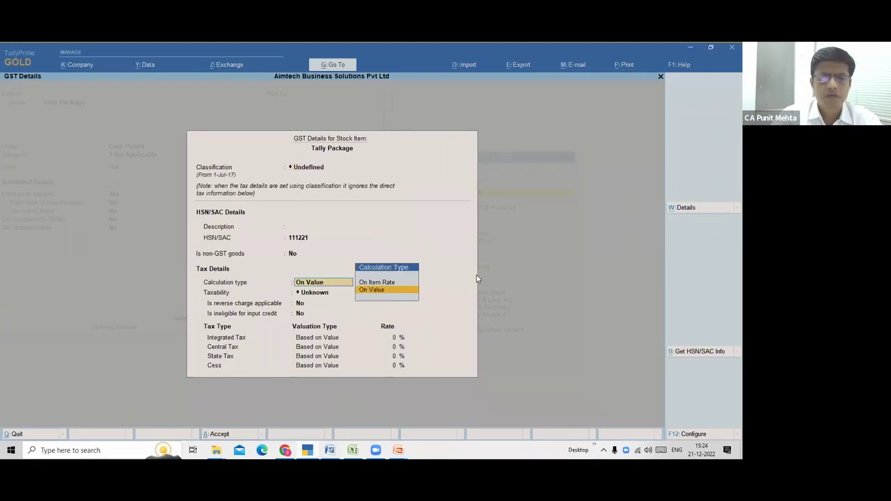
pyautogui.press('Return')
pyautogui.press('Down')
pyautogui.press('Down')
pyautogui.press('Down')
pyautogui.press('Return')
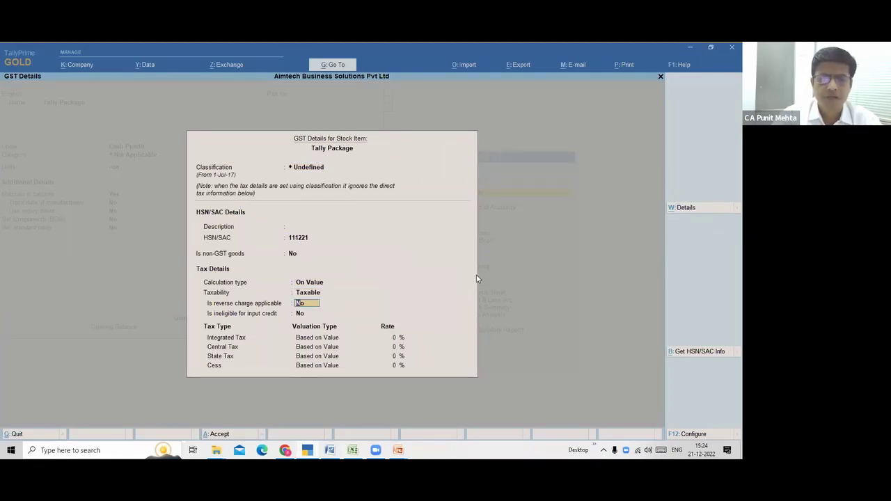
pyautogui.press('Return')
pyautogui.press('Return')
# - Apply 18% integrated tax from 1/4/22 with Goods as supply type, and save the item
pyautogui.write('18')
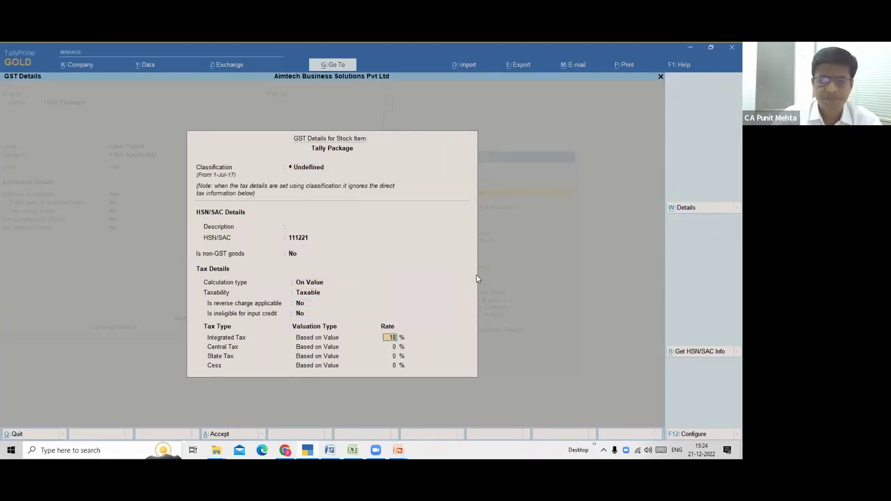
pyautogui.press('Return')
pyautogui.press('Return')
pyautogui.press('Return')
pyautogui.press('Return')
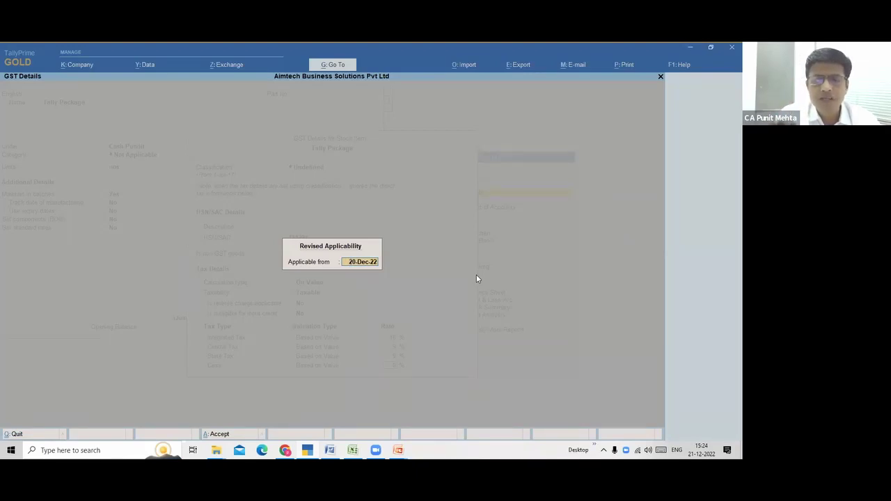
pyautogui.write('1/')
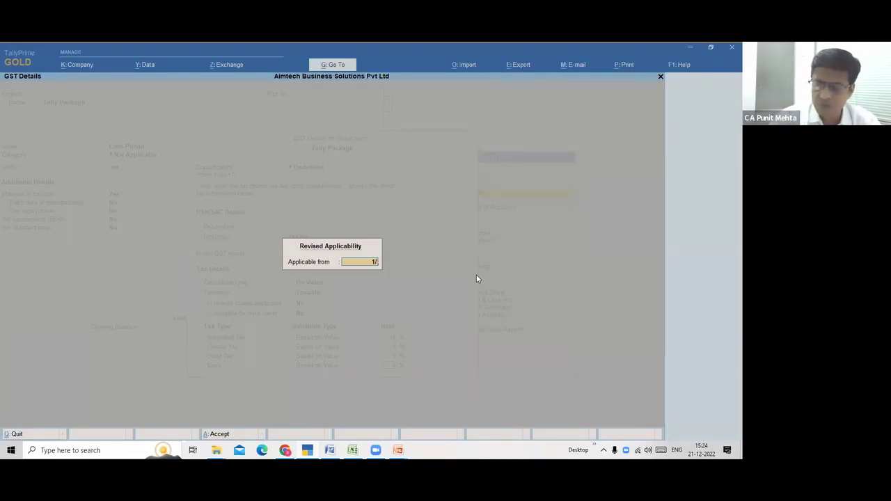
pyautogui.write('4/22')
pyautogui.press('Return')
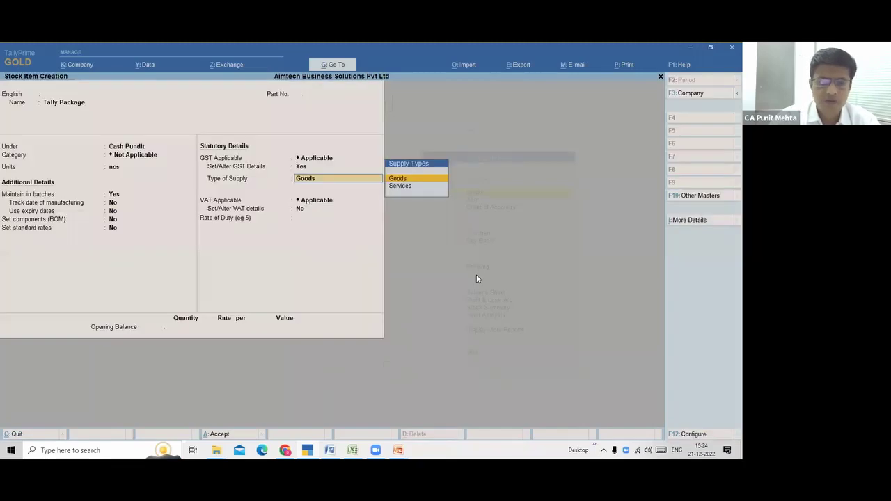
pyautogui.press('Return')
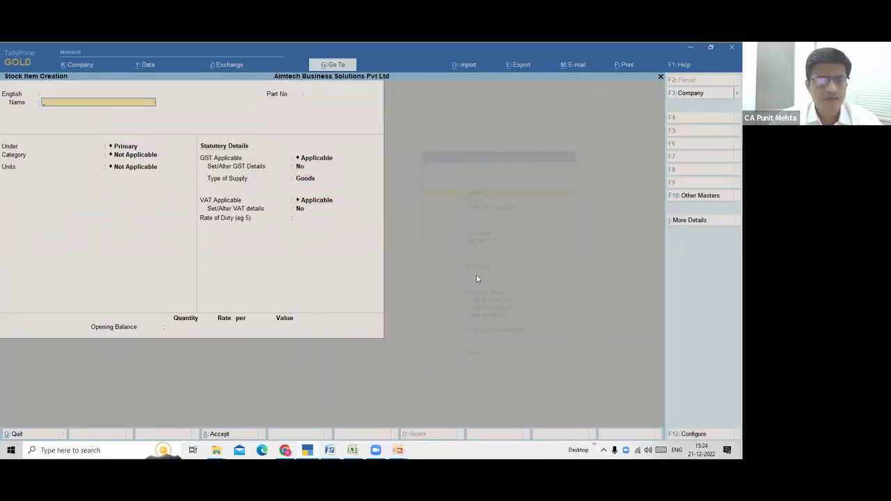
# - Quit the blank creation form and open Tally Package in Stock Item Alteration
pyautogui.press('Escape')
pyautogui.press('Return')
pyautogui.press('Up')
pyautogui.press('Up')
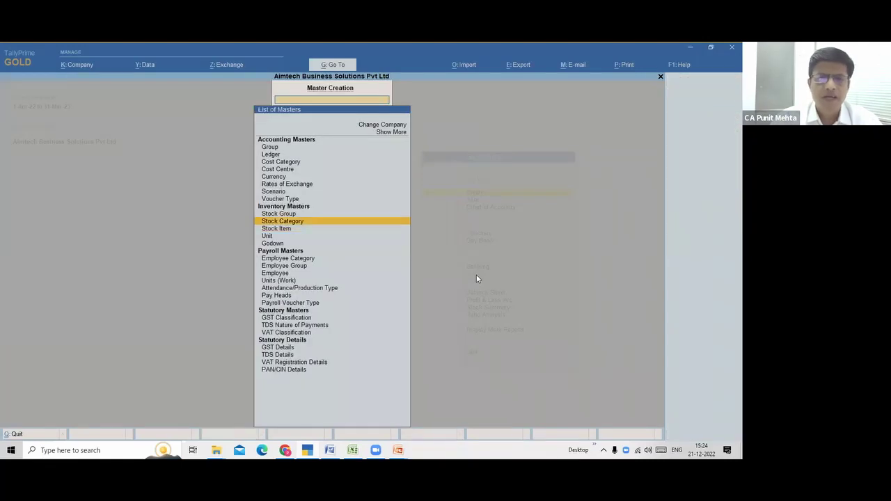
pyautogui.press('Down')
pyautogui.press('Down')
pyautogui.press('Down')
pyautogui.press('Escape')
pyautogui.press('Down')
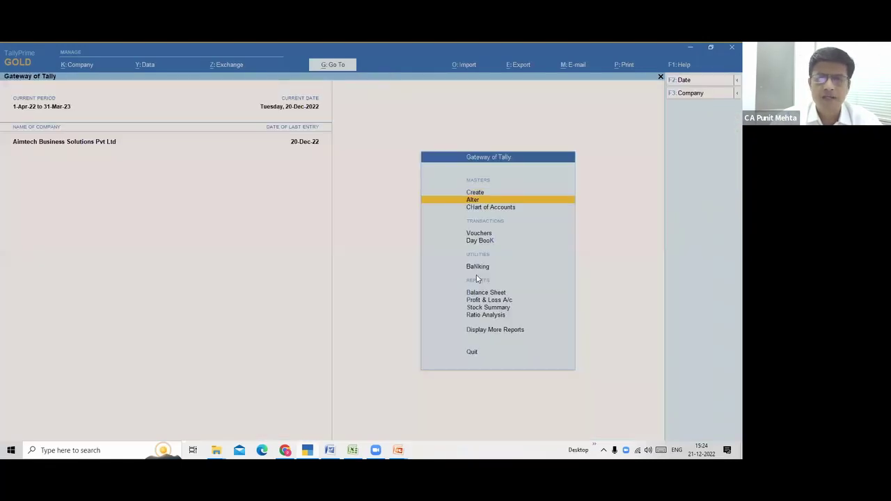
pyautogui.press('Return')
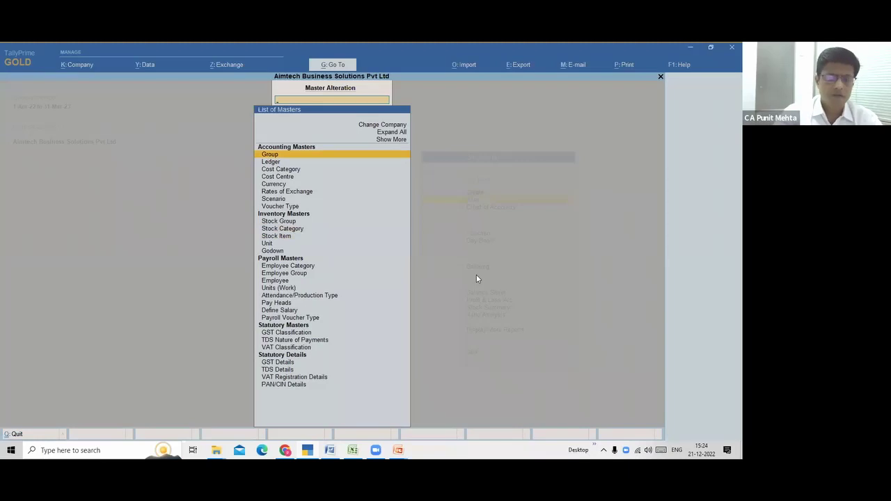
pyautogui.press('Down')
pyautogui.press('Down')
pyautogui.press('Down')
pyautogui.press('Down')
pyautogui.press('Down')
pyautogui.press('Down')
pyautogui.press('Down')
pyautogui.press('Down')
pyautogui.press('Down')
pyautogui.press('Down')
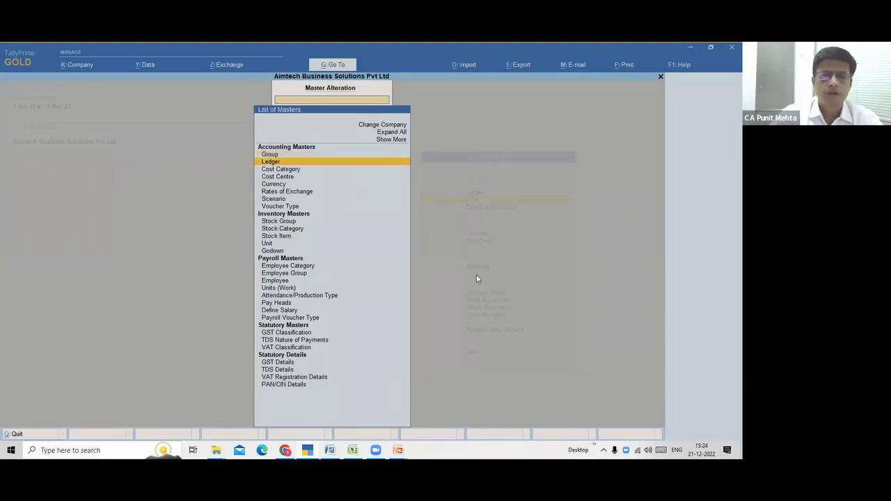
pyautogui.press('Return')
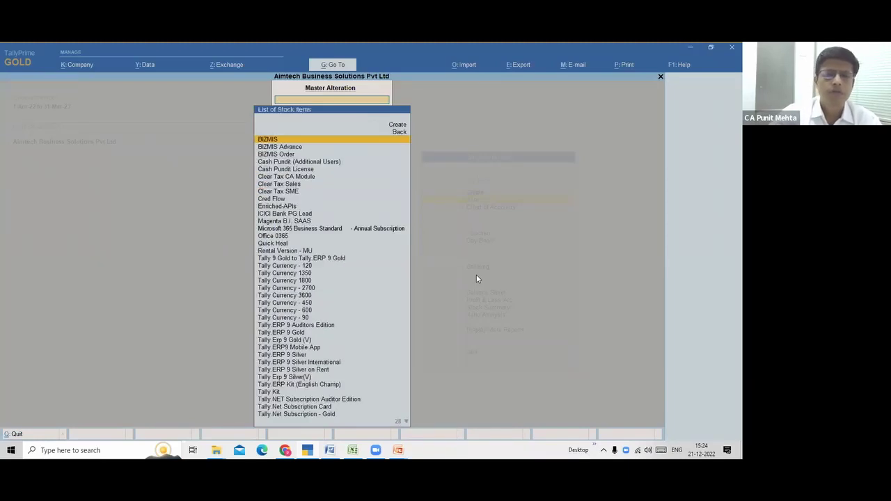
pyautogui.write('Tallypa')
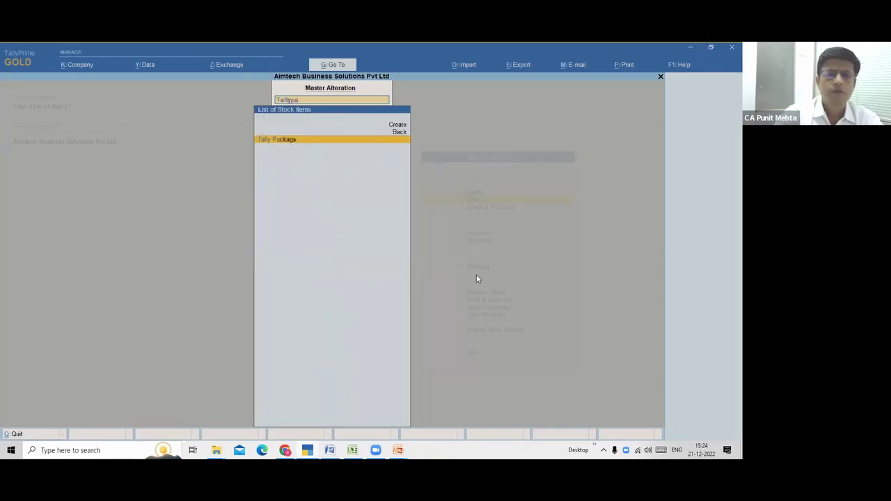
pyautogui.press('Return')
pyautogui.press('Return')
pyautogui.press('Return')
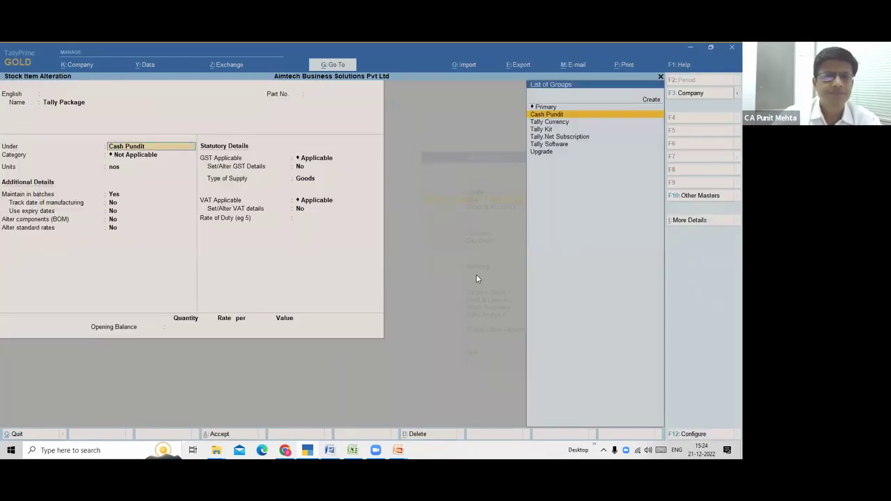
# - Change Tally Package's HSN/SAC code to 221444, applicable from 20-Dec-22
pyautogui.press('Return')
pyautogui.press('Return')
pyautogui.press('Return')
pyautogui.press('Return')
pyautogui.press('Return')
pyautogui.press('Return')
pyautogui.press('Return')
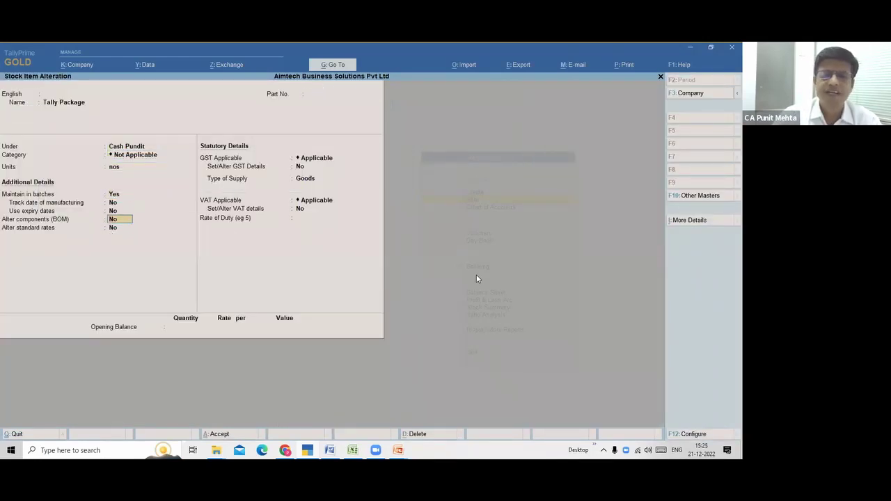
pyautogui.press('Return')
pyautogui.write('y')
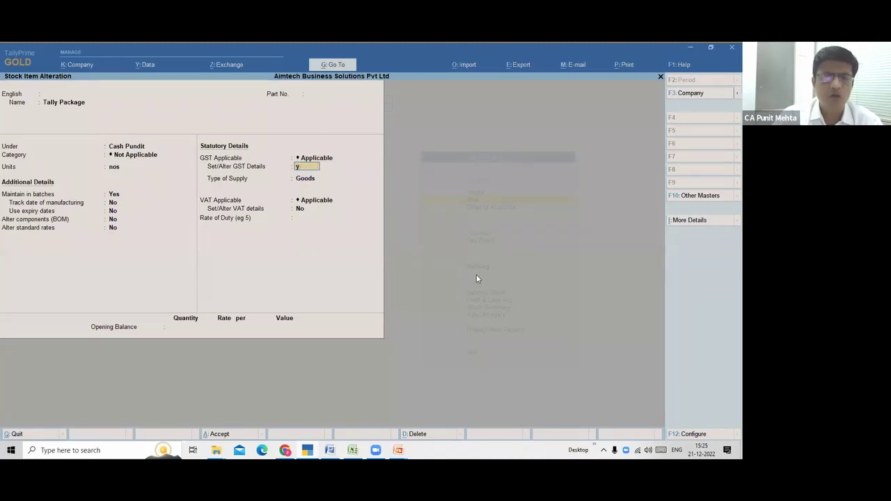
pyautogui.press('Return')
pyautogui.press('Return')
pyautogui.press('Return')
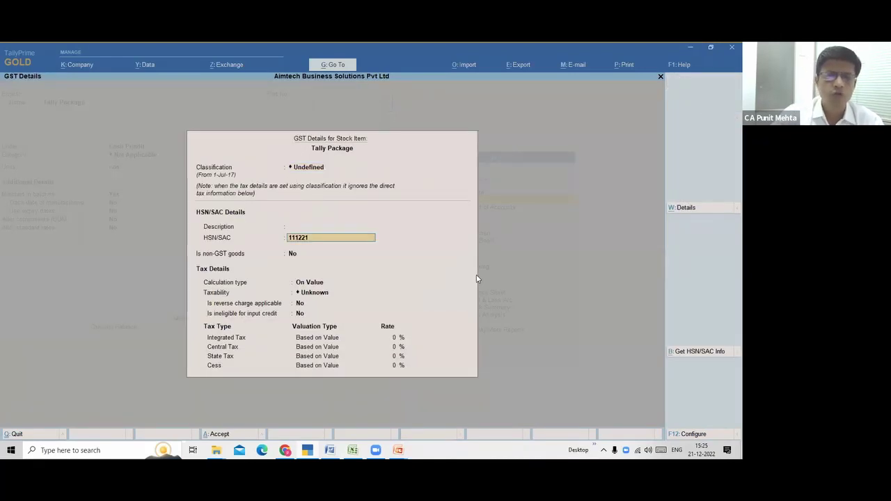
pyautogui.write('2214')
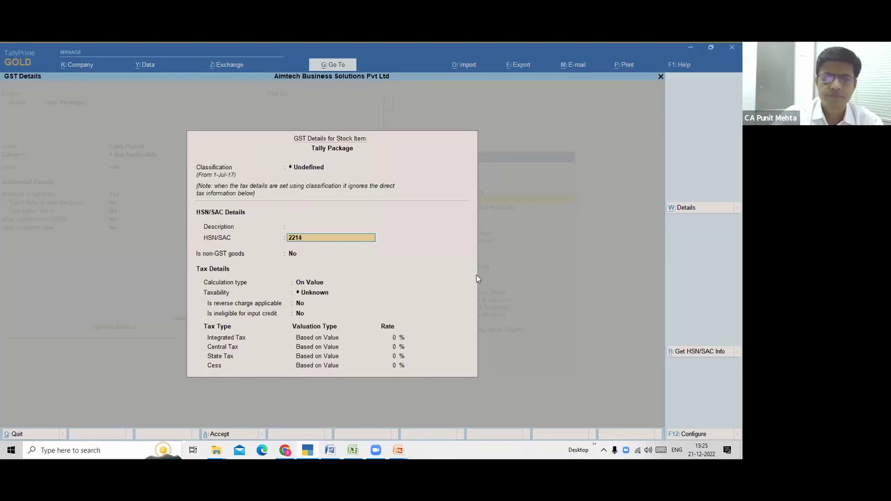
pyautogui.write('44')
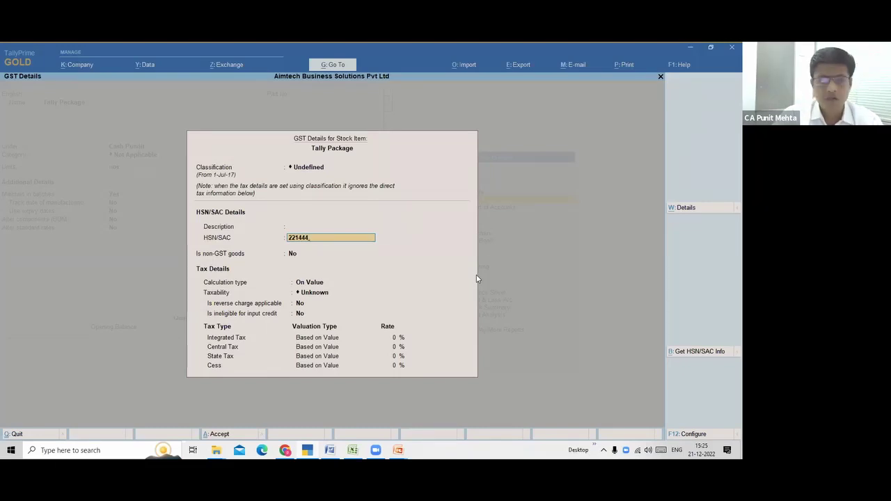
pyautogui.press('Return')
pyautogui.press('Return')
pyautogui.press('Return')
pyautogui.press('Return')
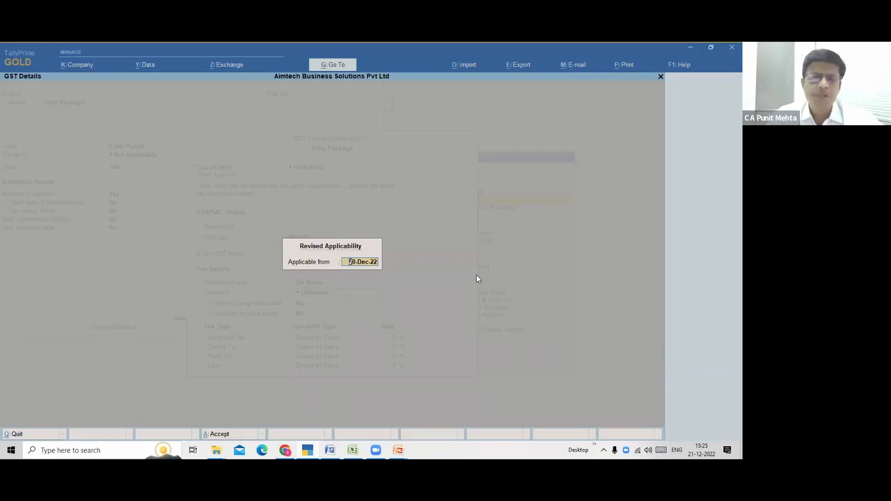
pyautogui.press('Return')
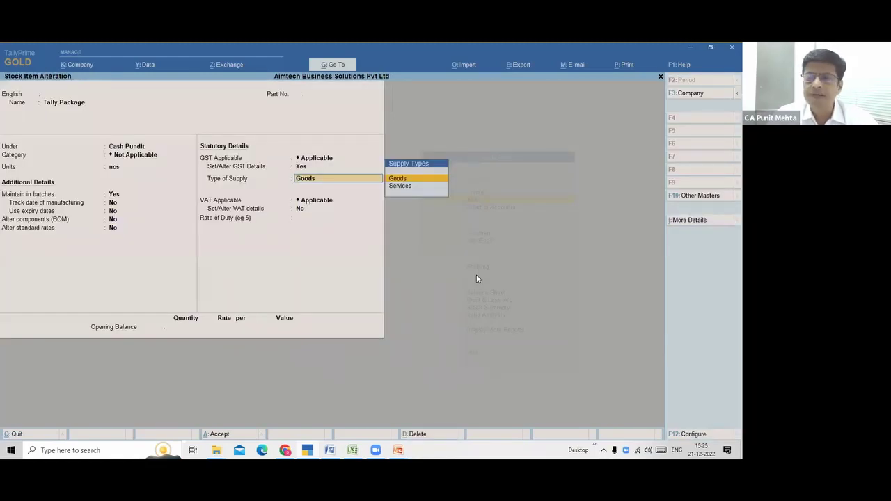
# - View the Tax Rate History listing entries from 1-Apr-17, 1-Jul-17 and 20-Dec-22
pyautogui.press('BackSpace')
pyautogui.press('Return')
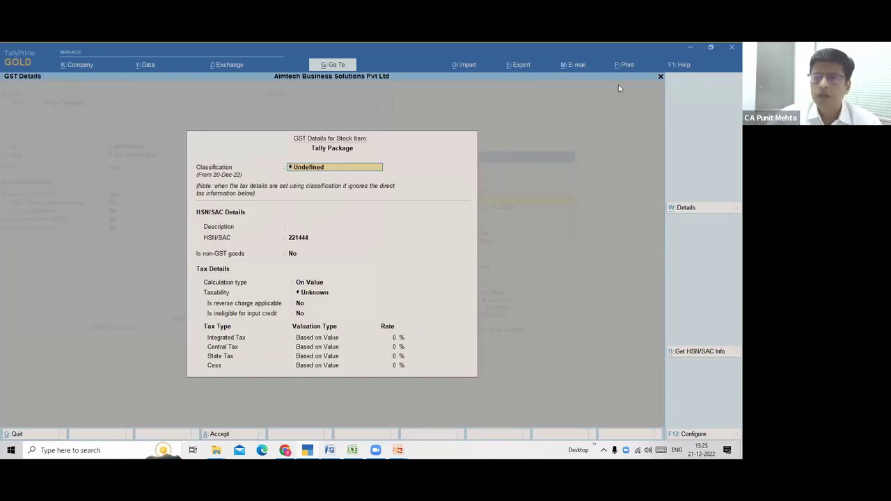
pyautogui.click(690, 209)
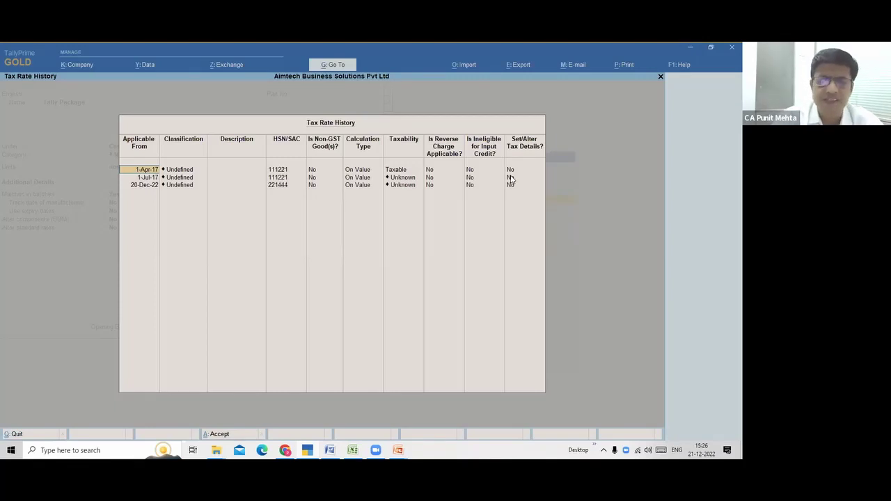
# - Close the Tax Rate History, review it once more, close it, and switch to PowerPoint
pyautogui.press('Escape')
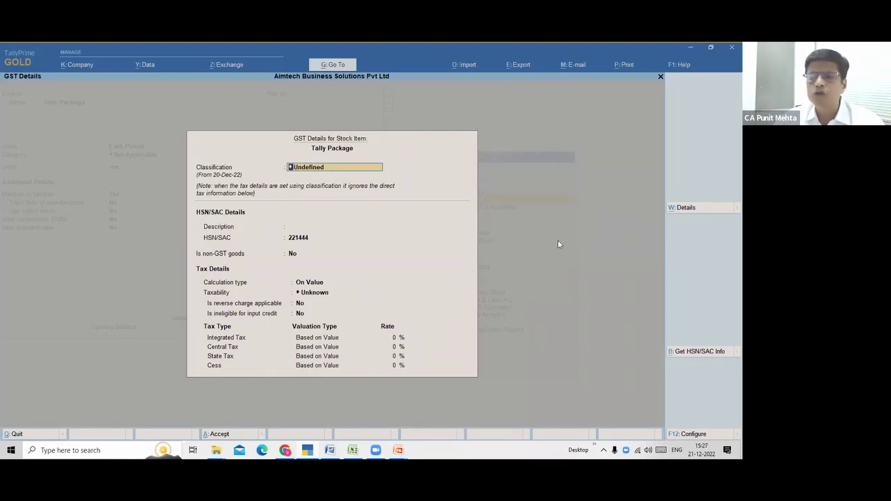
pyautogui.click(697, 209)
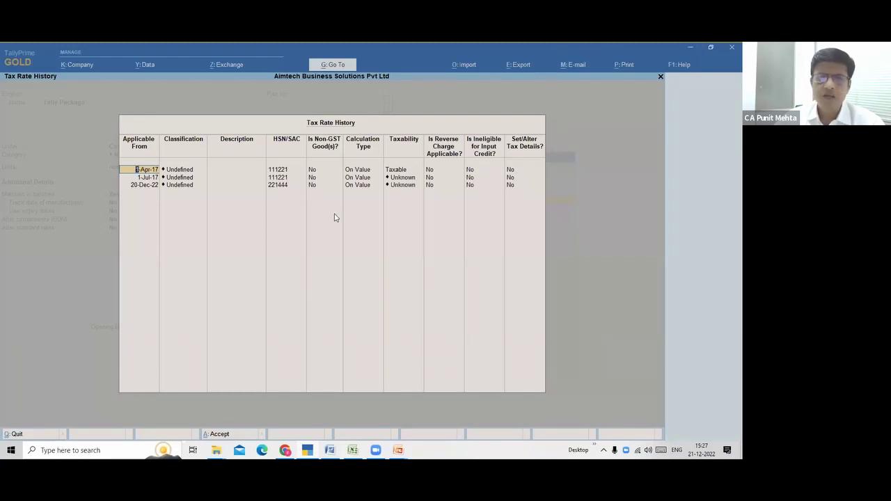
pyautogui.press('Escape')
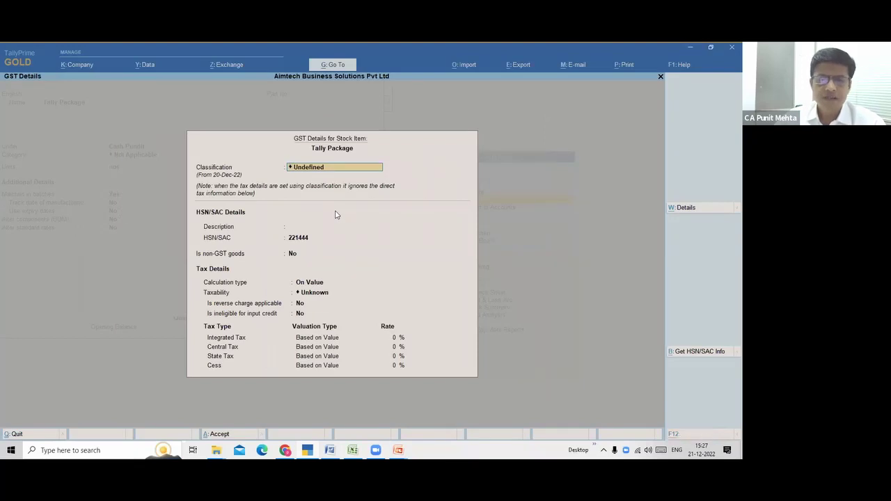
pyautogui.hotkey('alt', 'Tab')
pyautogui.hotkey('alt', 'Tab')
# - Present the Resolution # 1 slide, reveal the voucher-numbering bullet, then return to TallyPrime
pyautogui.click(347, 211)
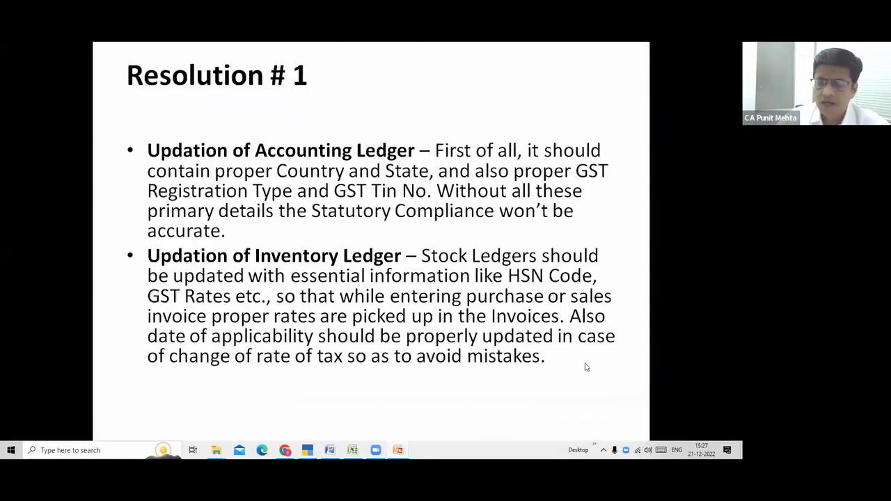
pyautogui.click(644, 435)
pyautogui.click(486, 276)
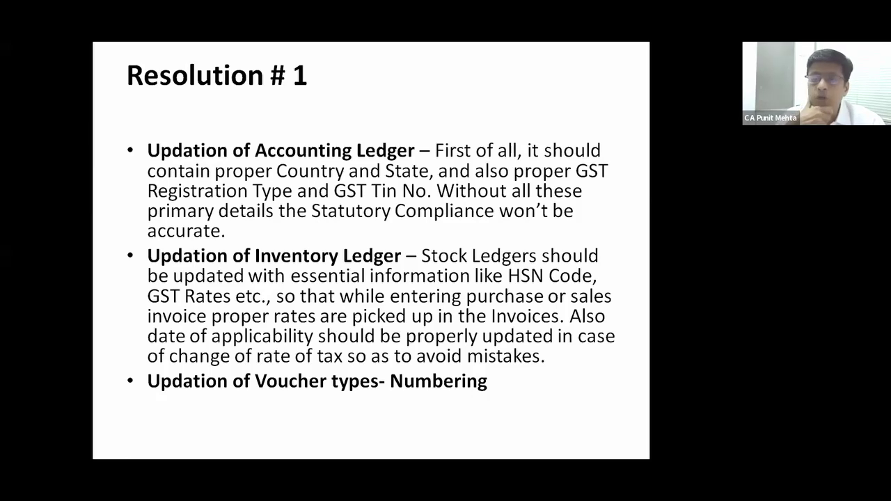
pyautogui.hotkey('alt', 'Tab')
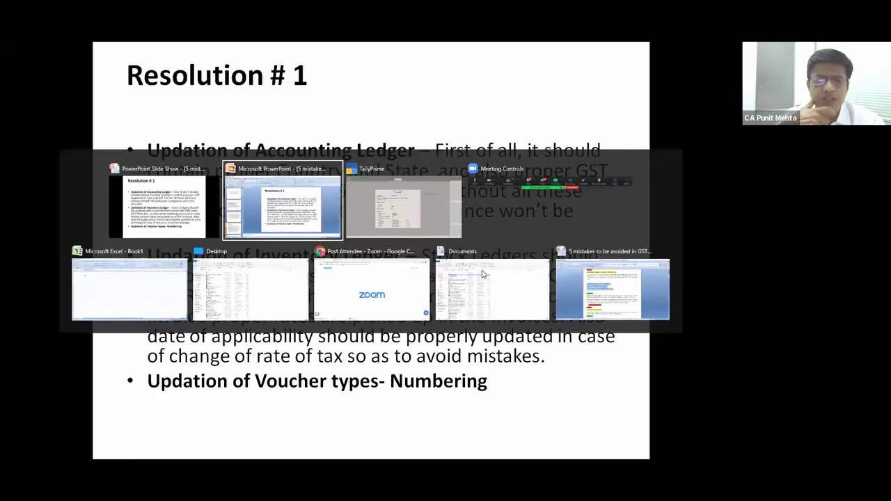
pyautogui.hotkey('alt', 'Tab')
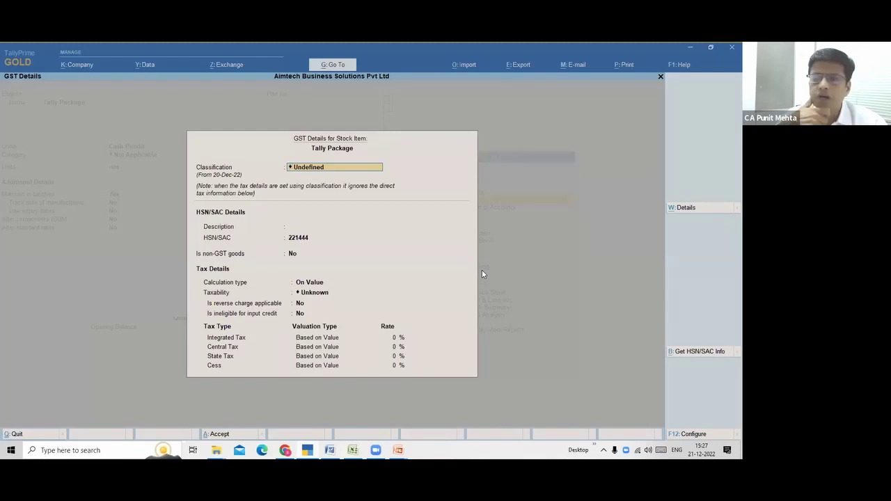
# - Accept Tally Package's GST details with HSN 221444 and return to the alteration form
pyautogui.press('BackSpace')
pyautogui.press('Escape')
pyautogui.press('y')
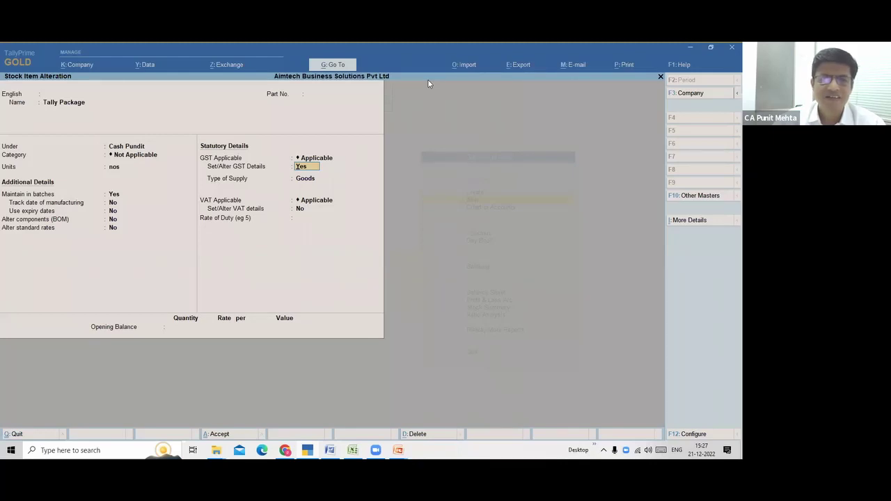
pyautogui.press('Return')
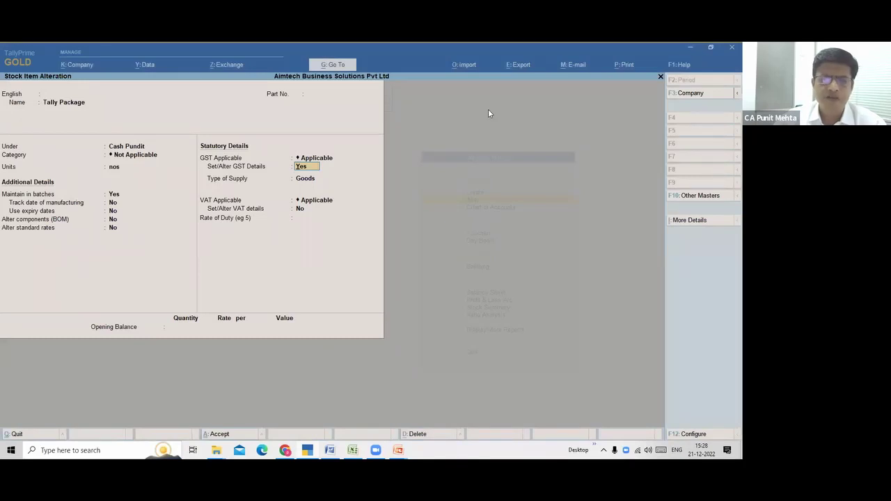
# - Quit the stock item alteration, confirming Yes, and back out to Gateway of Tally
pyautogui.press('Escape')
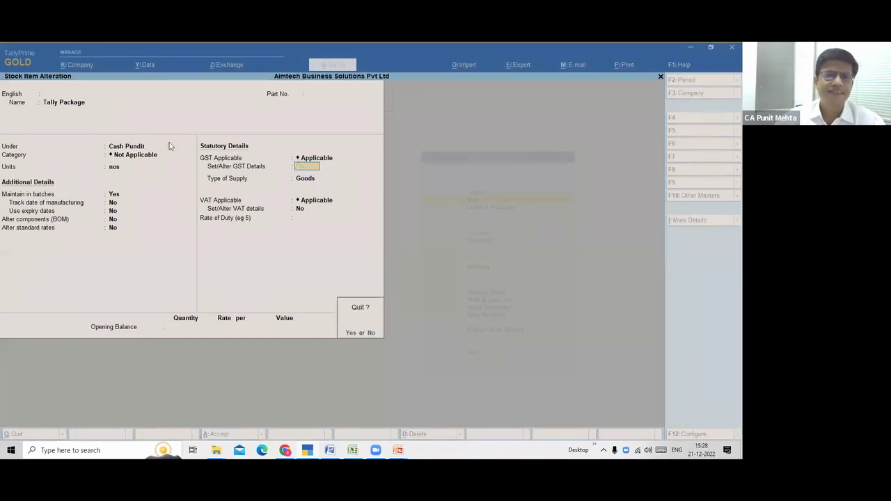
pyautogui.press('y')
pyautogui.press('Escape')
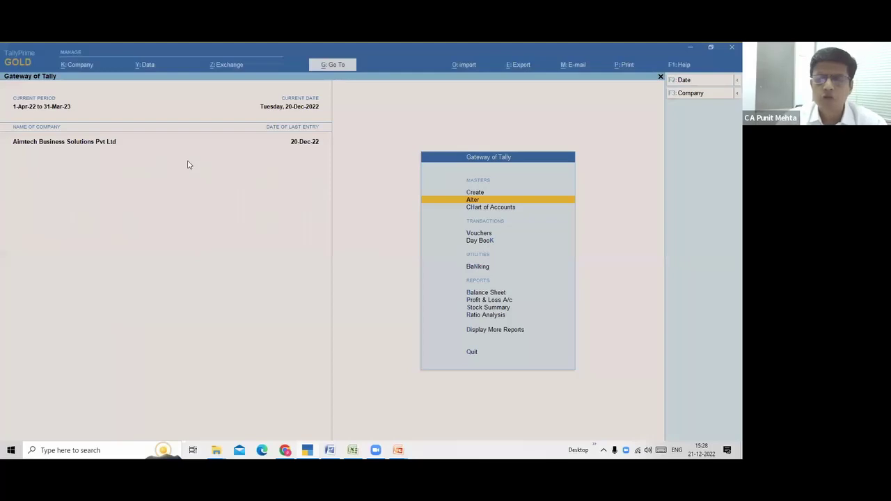
# - From Gateway of Tally, start creating a new Voucher Type master
pyautogui.press('Up')
pyautogui.press('Down')
pyautogui.press('Up')
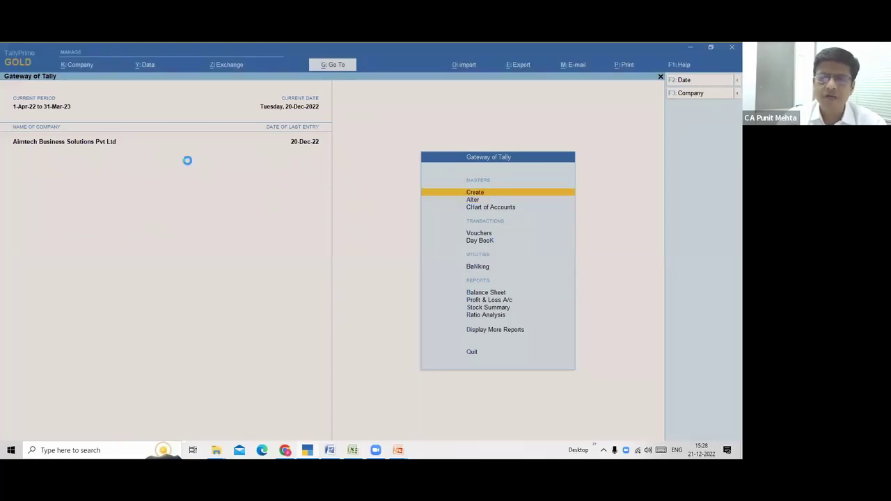
pyautogui.press('Return')
pyautogui.press('Down')
pyautogui.press('Down')
pyautogui.press('Down')
pyautogui.press('Down')
pyautogui.press('Down')
pyautogui.press('Down')
pyautogui.press('Down')
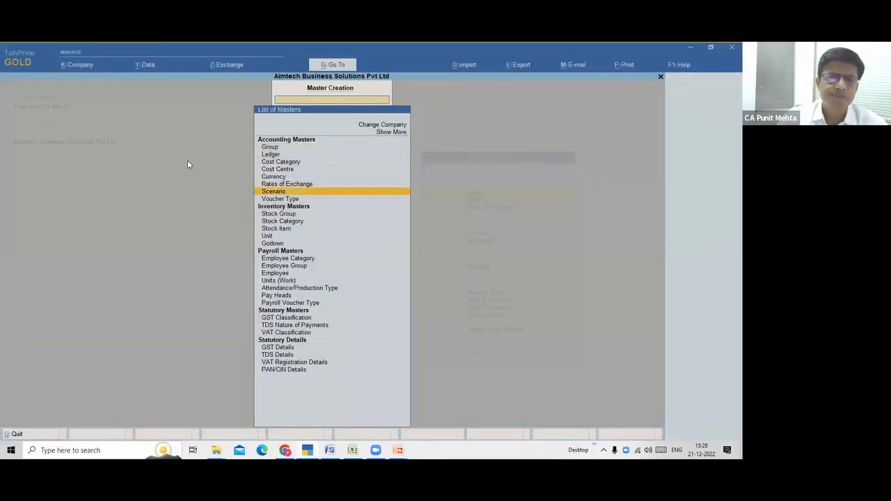
pyautogui.press('Return')
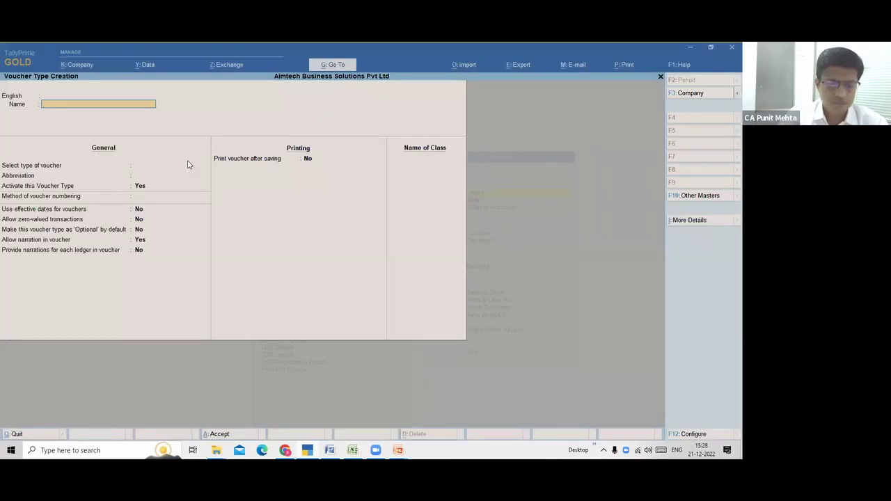
# - Name it Sales New Dec, type Sales, abbreviation Sale, with Automatic numbering
pyautogui.write('Sales New')
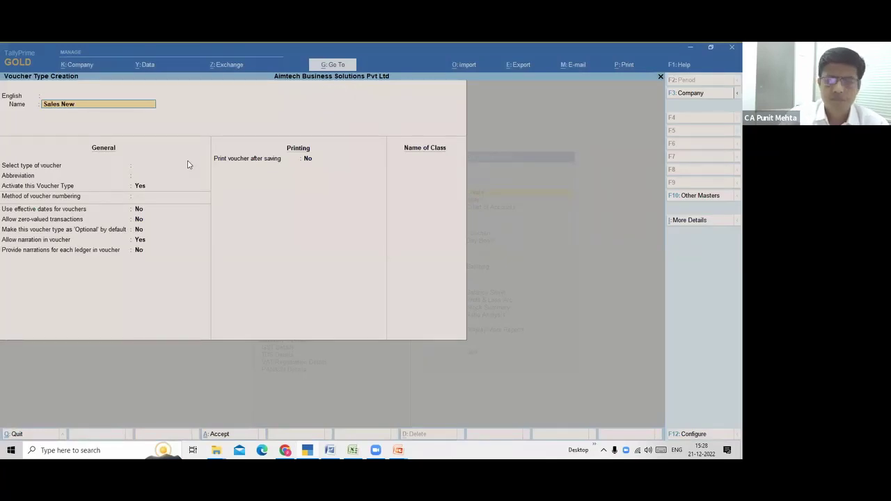
pyautogui.write(' Dec')
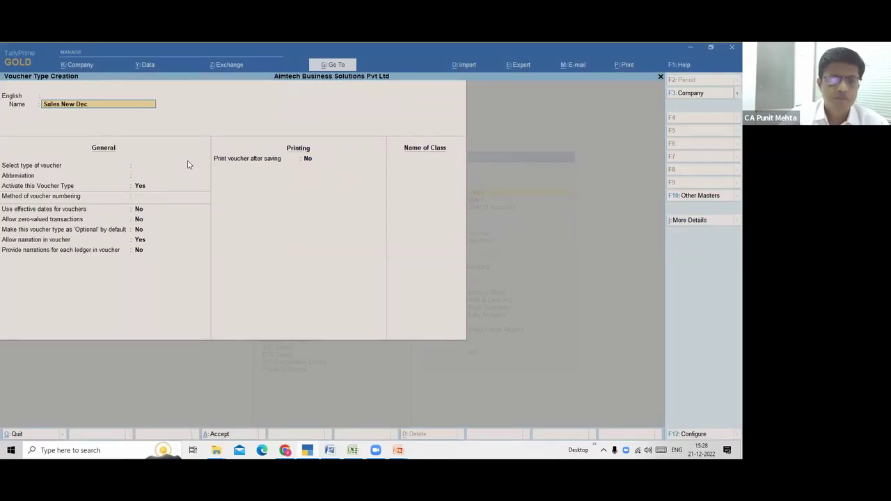
pyautogui.press('Return')
pyautogui.press('Return')
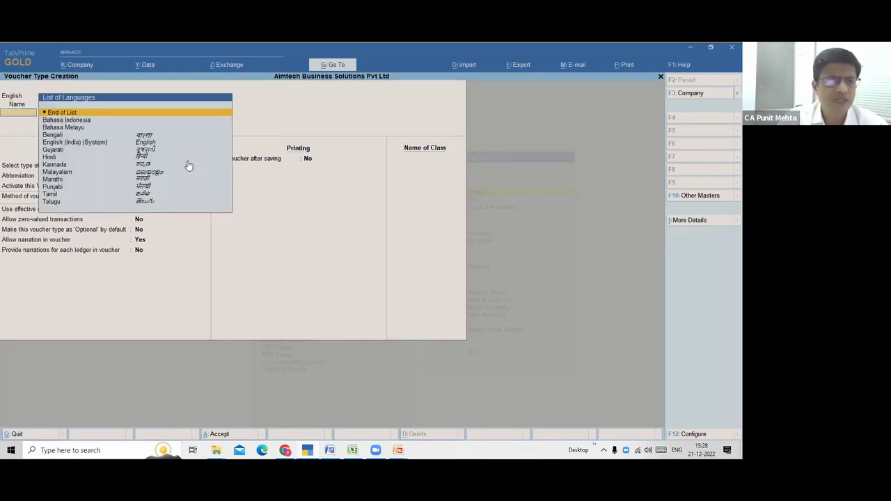
pyautogui.press('Return')
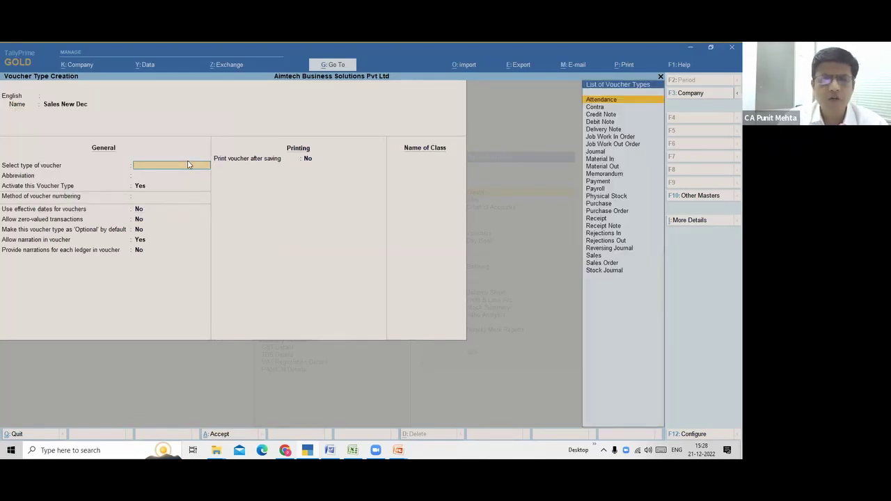
pyautogui.write('Sales')
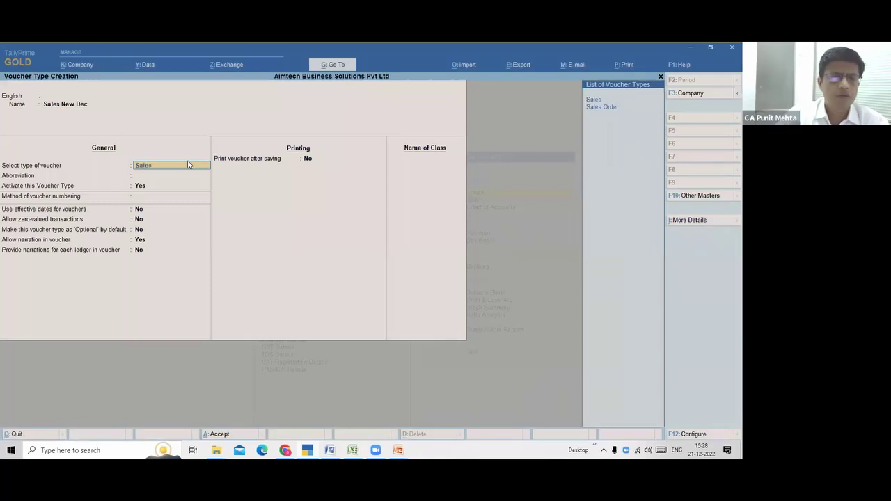
pyautogui.press('Return')
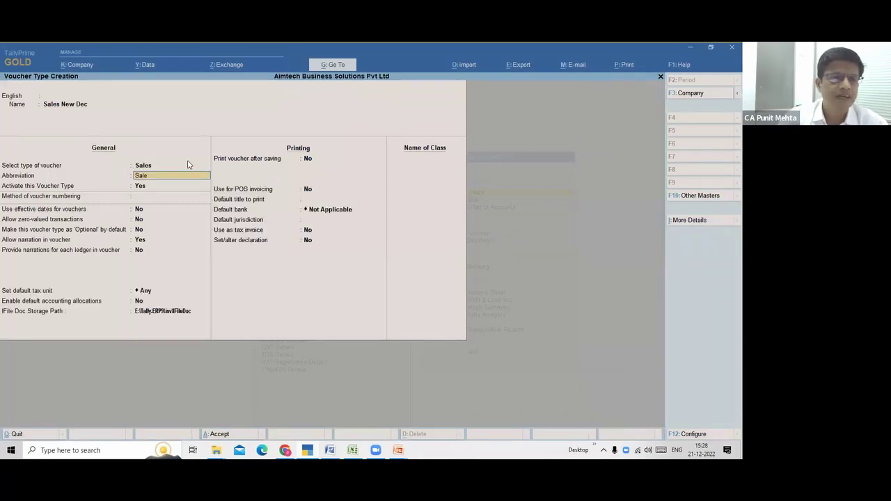
pyautogui.press('Return')
pyautogui.press('Return')
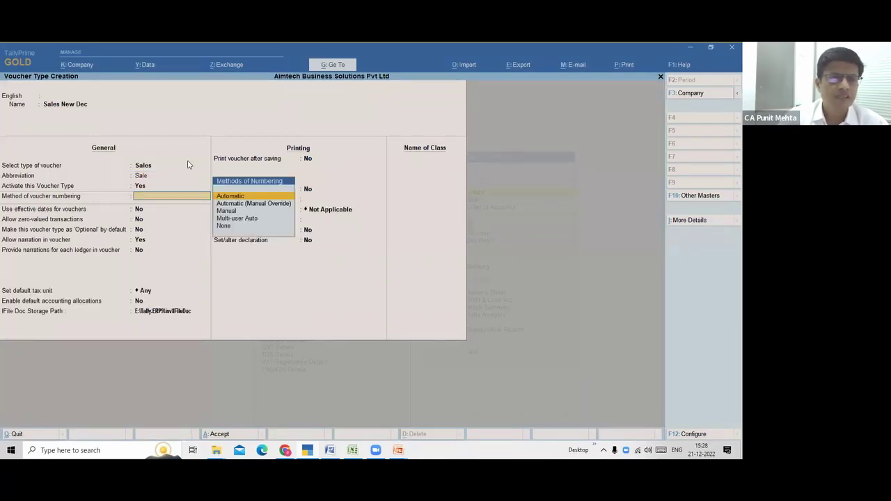
pyautogui.press('Return')
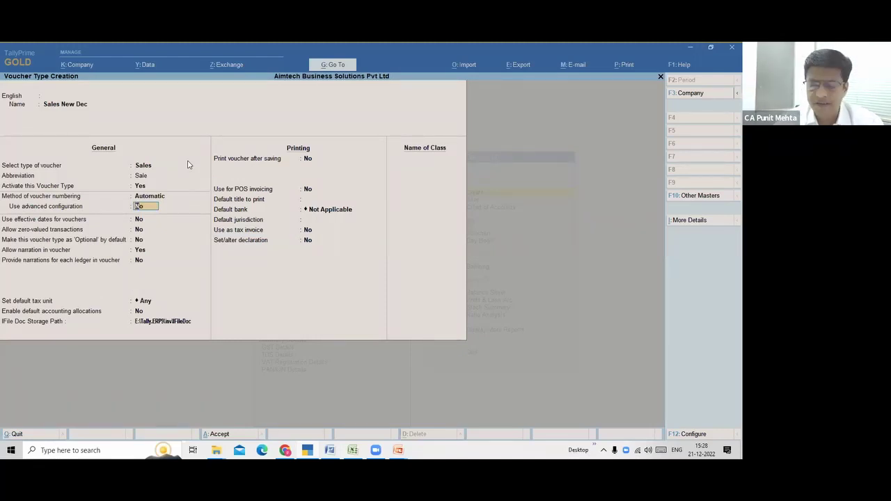
pyautogui.press('BackSpace')
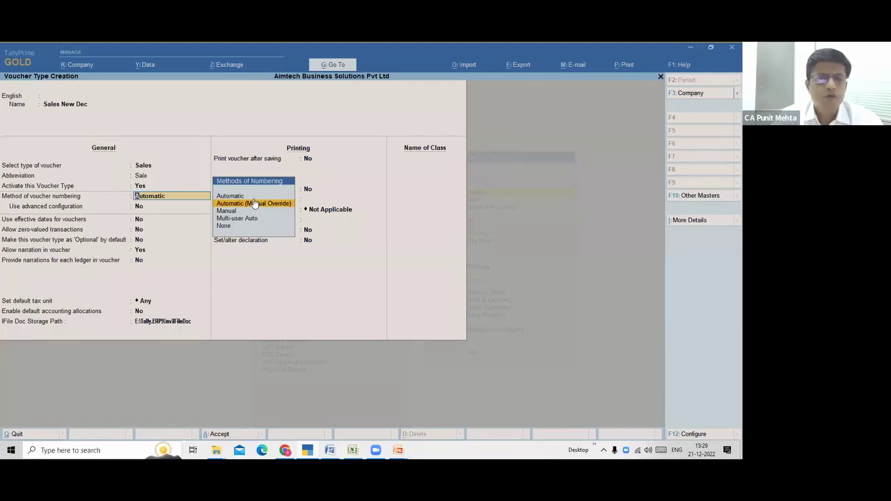
# - Set Sales New Dec numbering to Automatic (Manual Override), then advance the slides to Mistake # 2
pyautogui.click(255, 203)
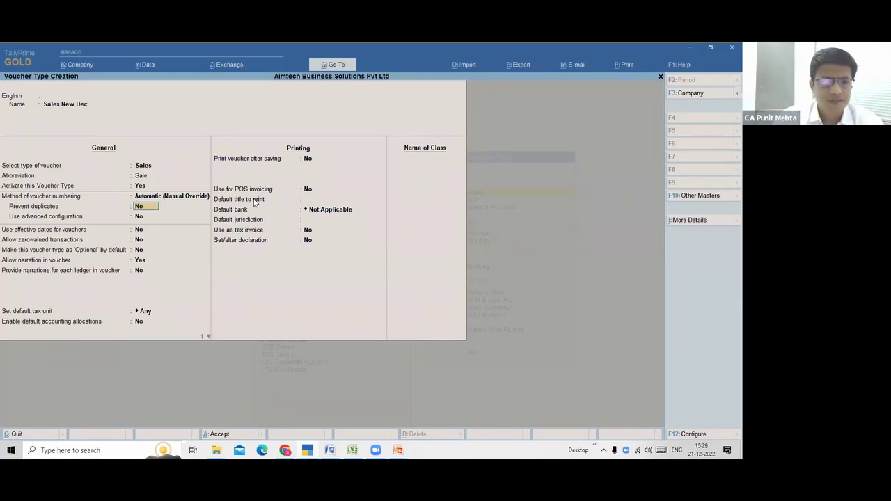
pyautogui.press('BackSpace')
pyautogui.press('BackSpace')
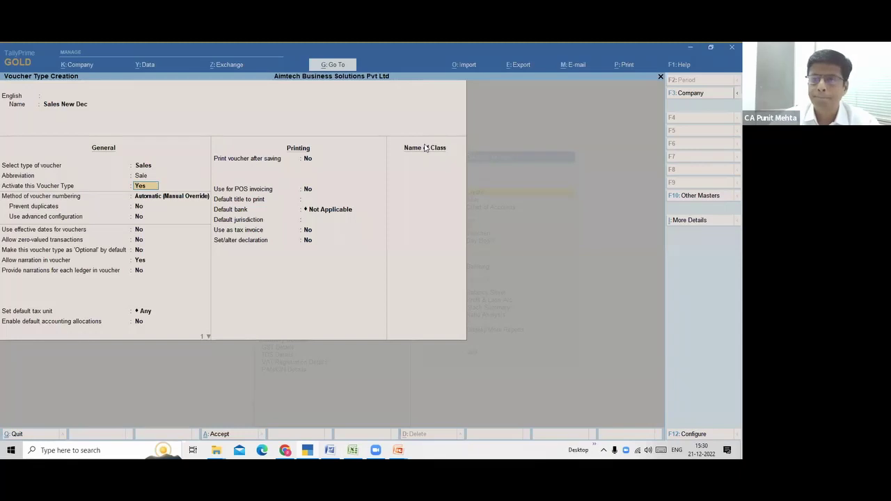
pyautogui.press('Return')
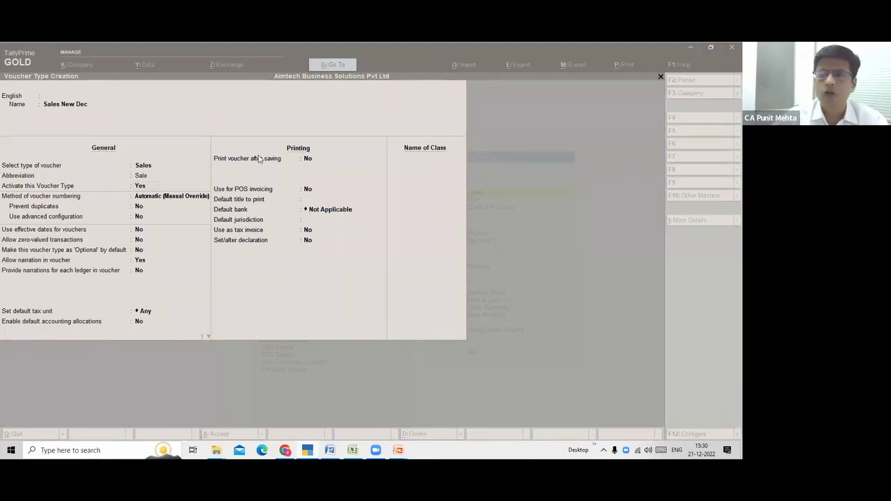
pyautogui.hotkey('alt', 'Tab')
pyautogui.hotkey('alt', 'Tab')
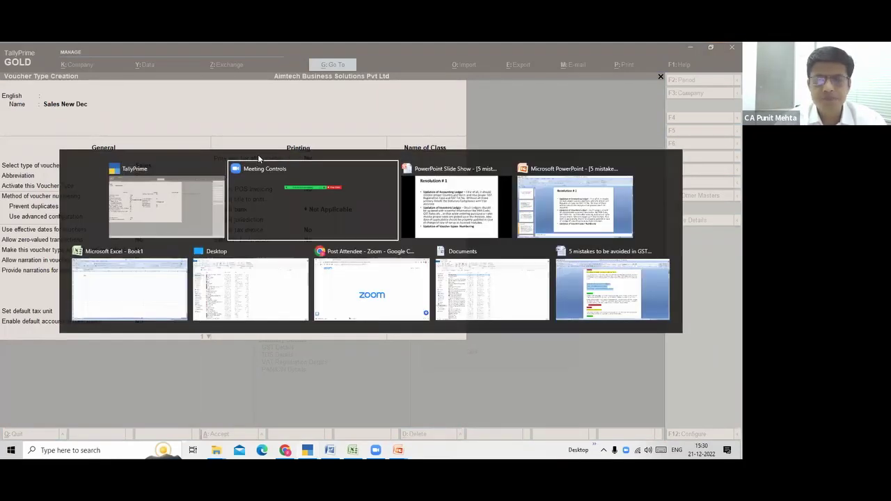
pyautogui.press('Right')
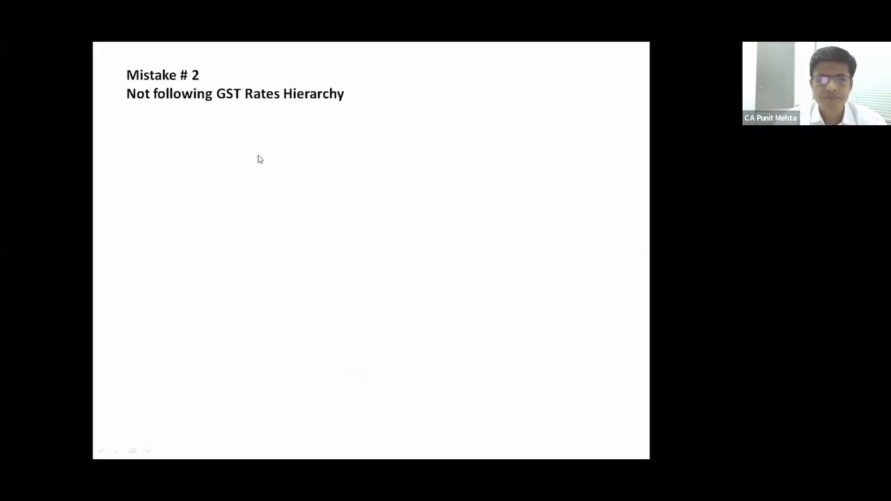
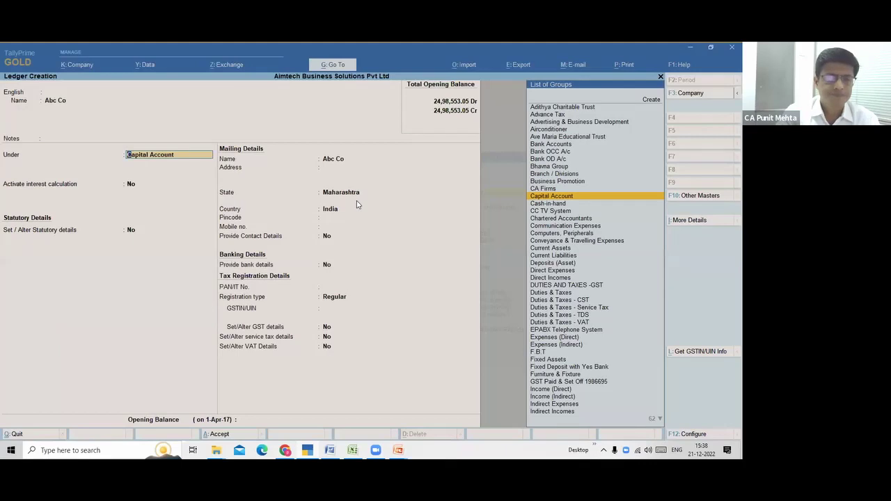
# - Place Abc Co under the Sundry Debtors group and keep Maharashtra as its state
pyautogui.write('Sund')
pyautogui.press('Down')
pyautogui.press('Down')
pyautogui.press('Down')
pyautogui.press('Down')
pyautogui.press('Down')
pyautogui.press('Down')
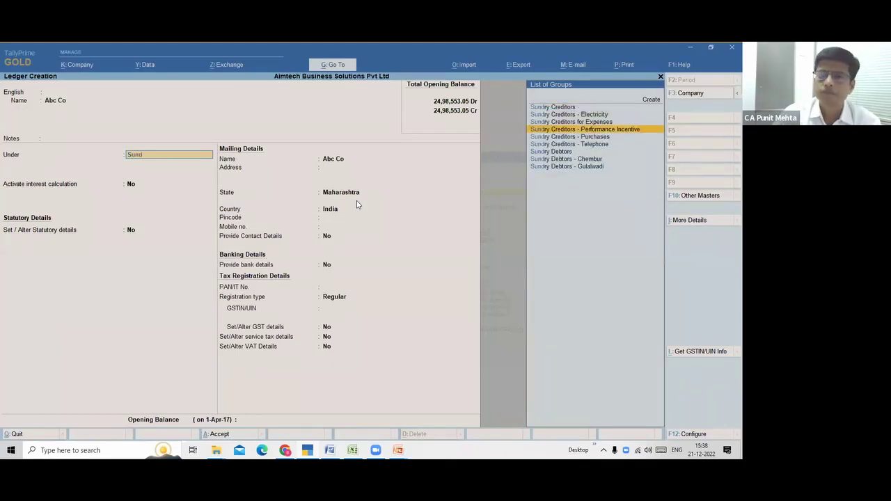
pyautogui.press('Return')
pyautogui.press('Return')
pyautogui.press('Return')
pyautogui.press('Return')
pyautogui.press('Return')
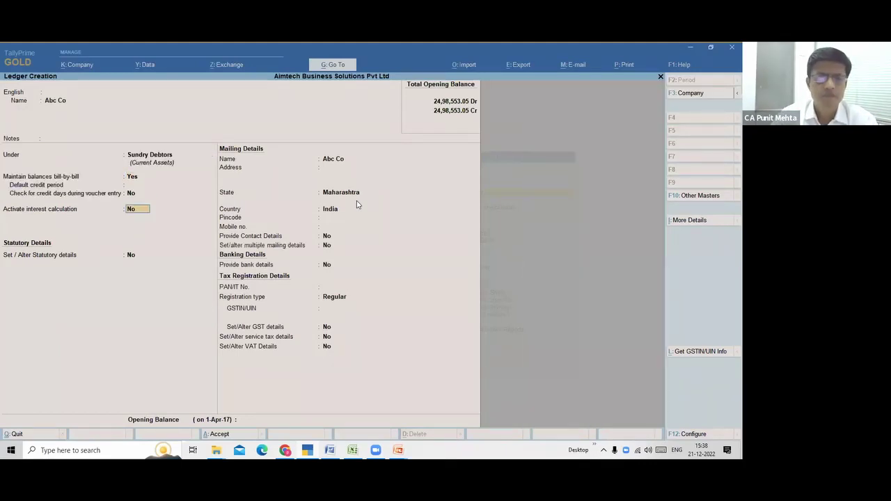
pyautogui.press('Return')
pyautogui.press('Return')
pyautogui.press('Return')
pyautogui.press('Return')
pyautogui.press('Return')
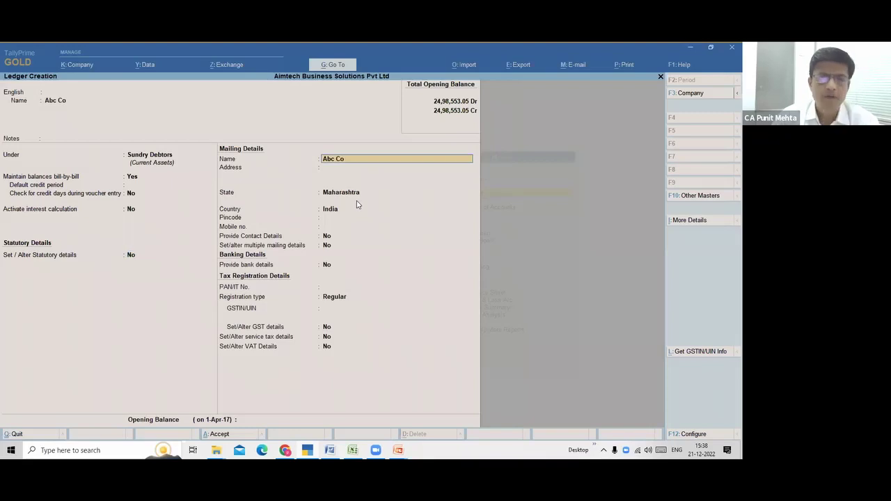
pyautogui.press('BackSpace')
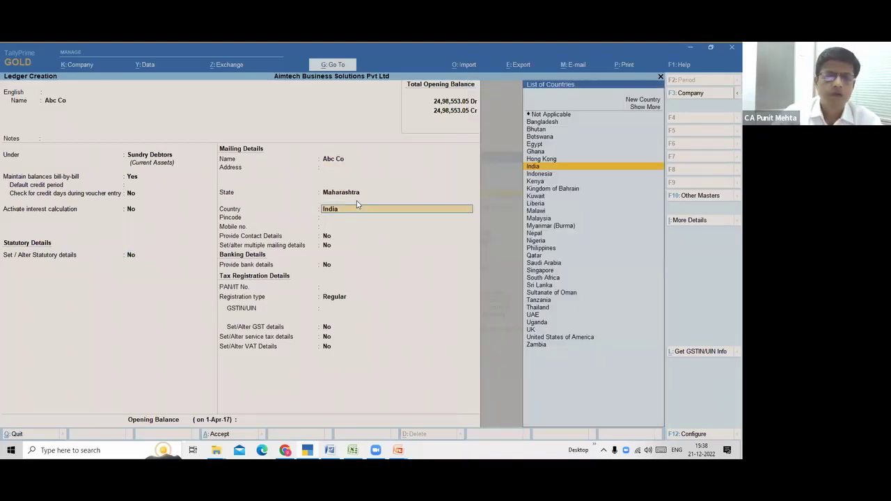
pyautogui.press('BackSpace')
pyautogui.press('Return')
pyautogui.press('Return')
pyautogui.press('Return')
pyautogui.press('Return')
pyautogui.press('Return')
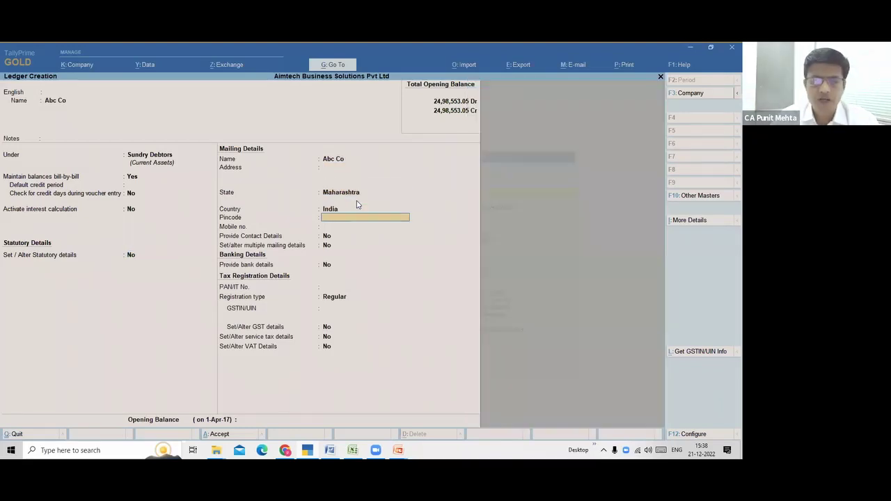
# - Enter the company's PAN and its Maharashtra GSTIN, keeping Regular registration
pyautogui.write('24')
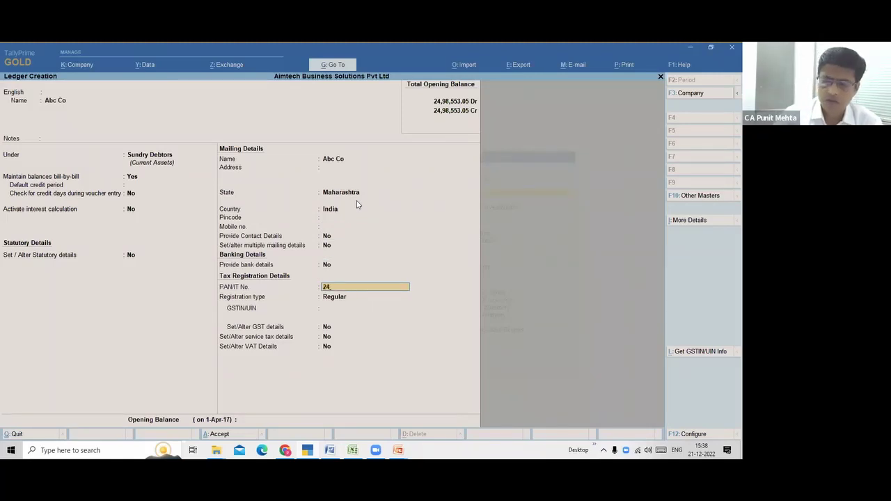
pyautogui.press('BackSpace')
pyautogui.write('7')
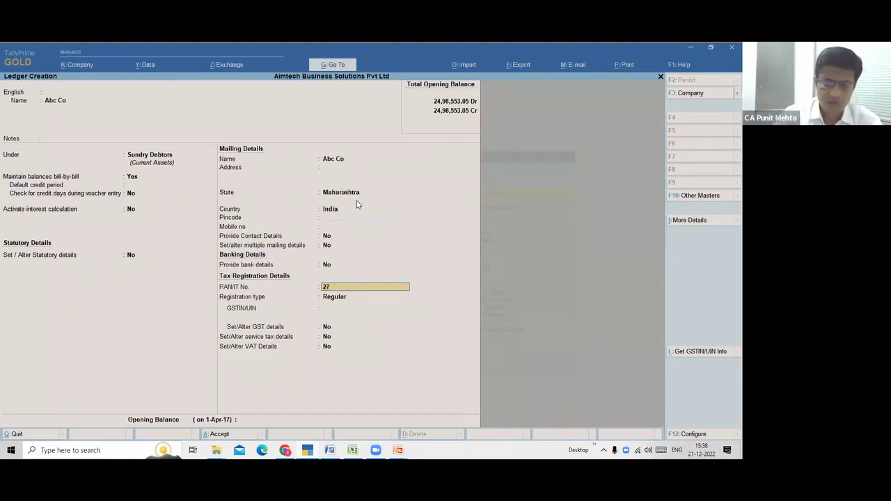
pyautogui.write('AAGCA')
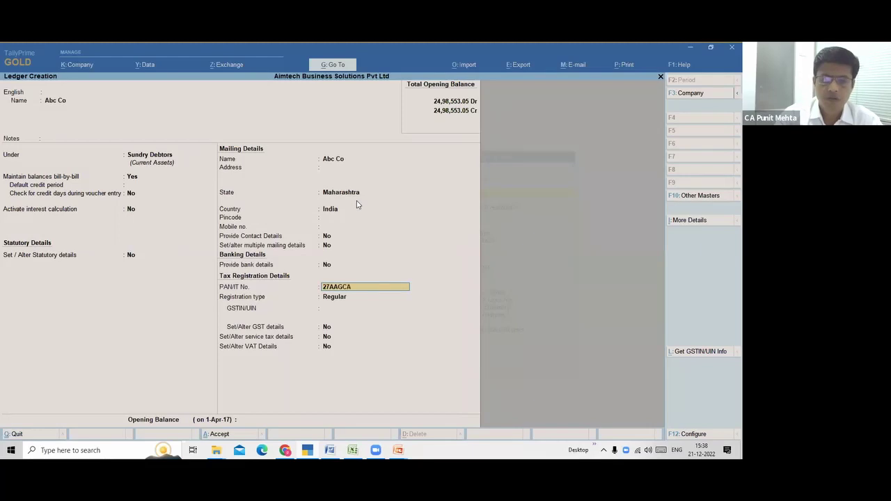
pyautogui.write('740')
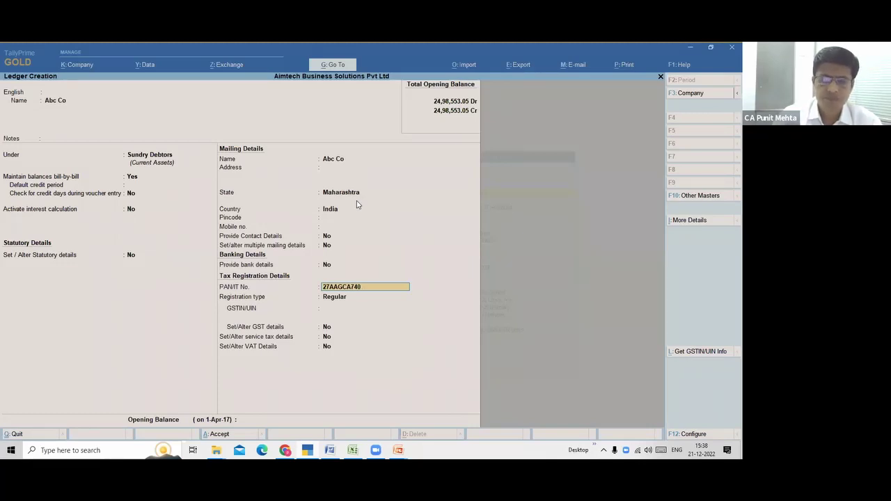
pyautogui.press('Home')
pyautogui.press('Delete')
pyautogui.press('Delete')
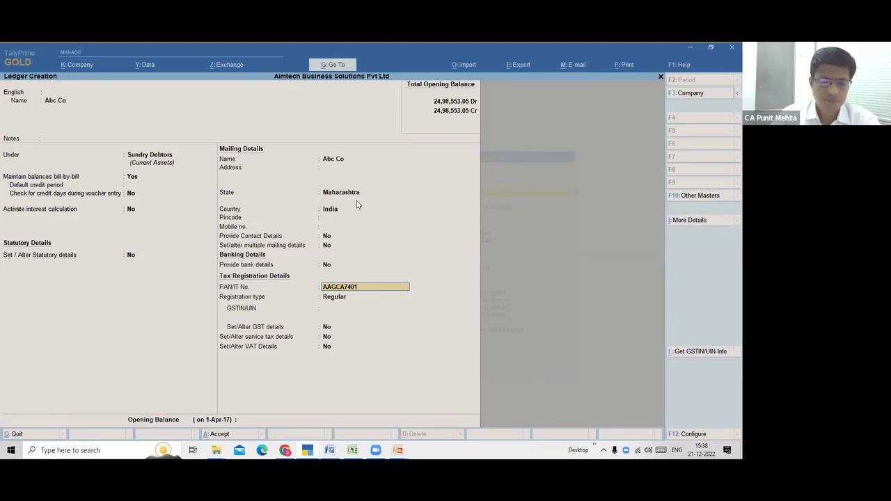
pyautogui.write('E')
pyautogui.press('Return')
pyautogui.press('Return')
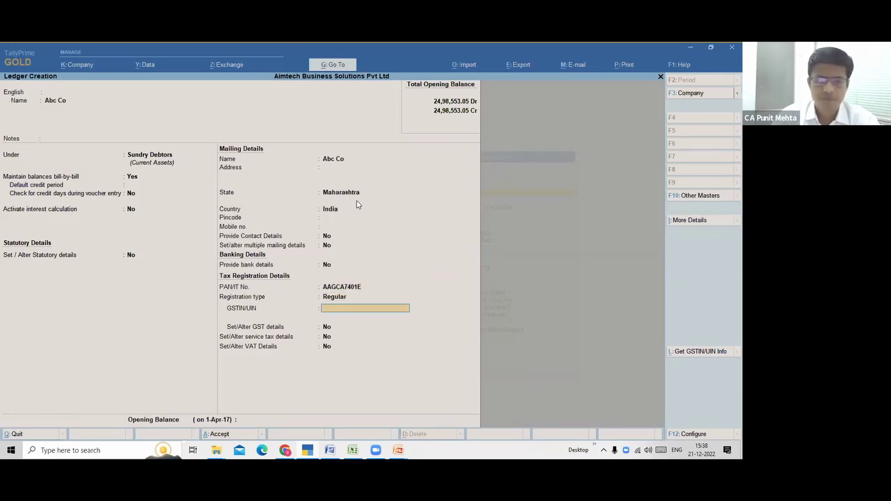
pyautogui.write('27')
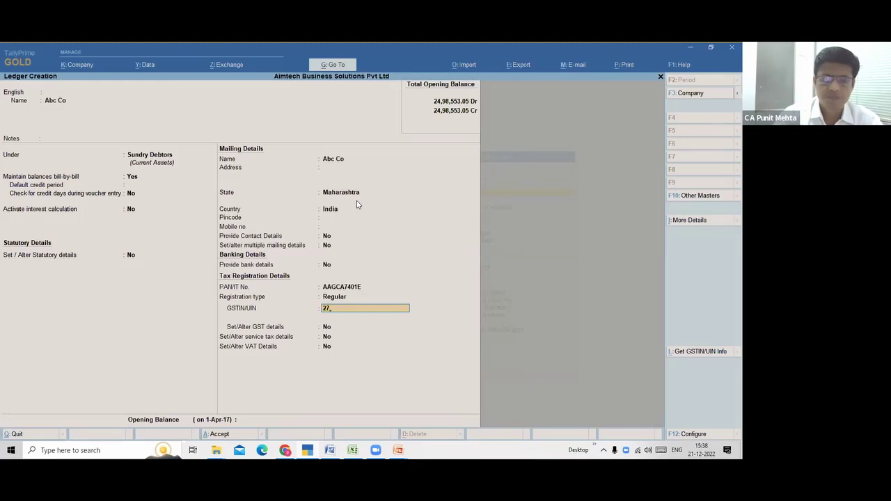
pyautogui.write('AAGCA7')
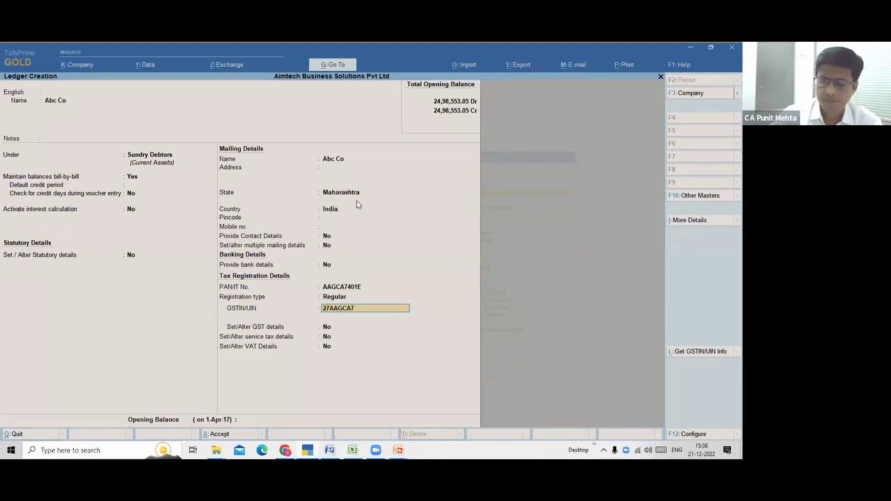
pyautogui.write('401')
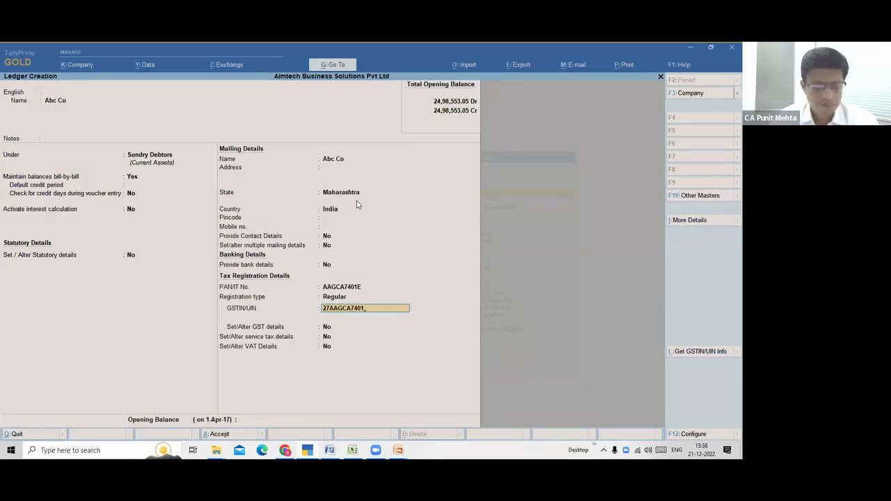
pyautogui.write('E1Z1')
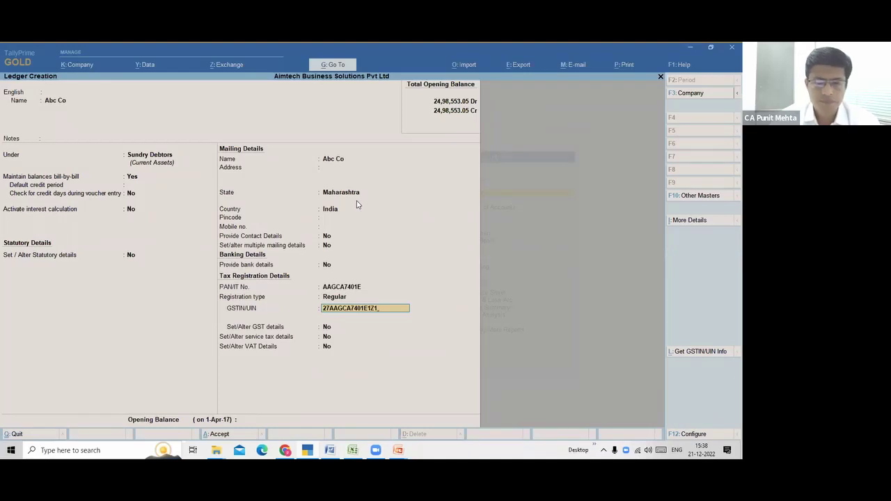
pyautogui.press('Return')
# - Enable Set/Alter GST details and accept Regular registration, leaving Party Type Not Applicable
pyautogui.press('y')
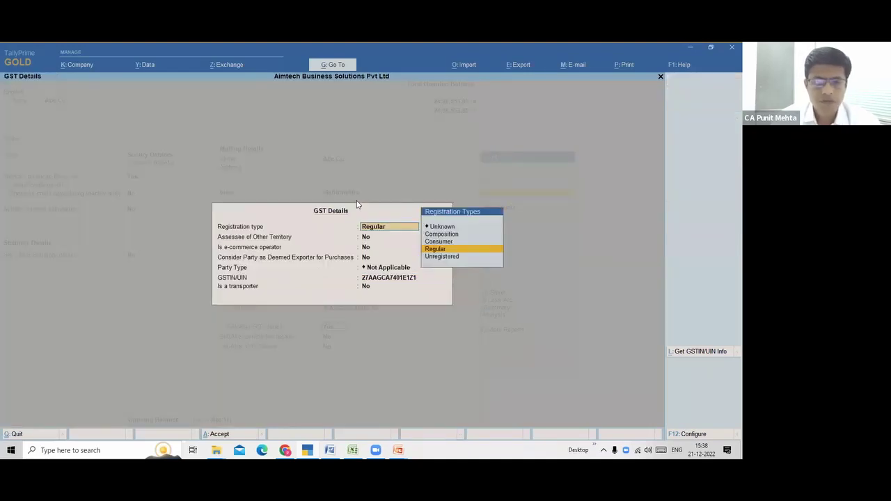
pyautogui.press('Return')
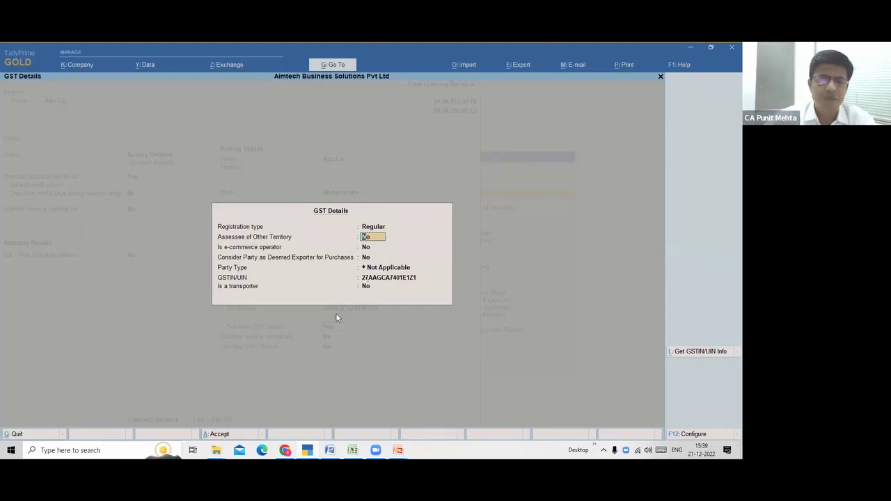
# - Accept the Abc Co ledger, then switch to the slideshow and reveal the first Mistake # 3 bullet
pyautogui.hotkey('ctrl', 'a')
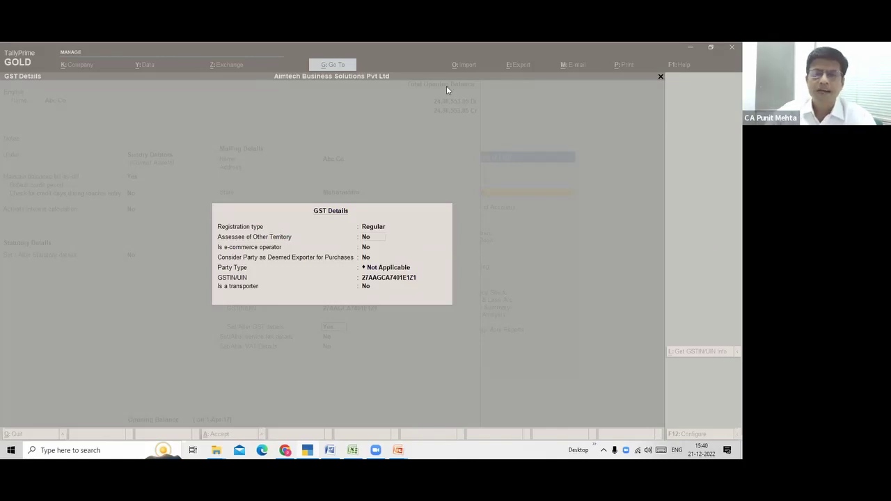
pyautogui.click(393, 174)
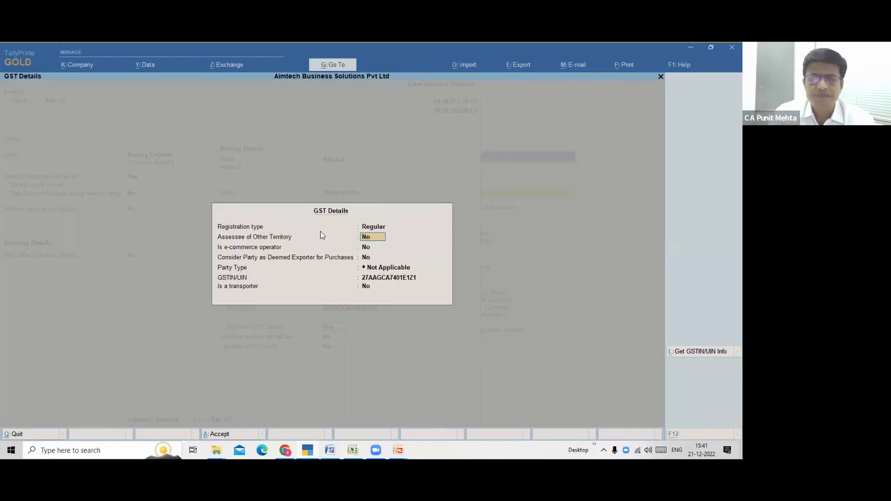
pyautogui.hotkey('alt', 'Tab')
pyautogui.hotkey('alt', 'Tab')
pyautogui.hotkey('alt', 'Tab')
pyautogui.hotkey('alt', 'Tab')
pyautogui.hotkey('alt', 'Tab')
pyautogui.hotkey('alt', 'Tab')
pyautogui.hotkey('alt', 'Tab')
pyautogui.hotkey('alt', 'Tab')
pyautogui.hotkey('alt', 'Tab')
pyautogui.hotkey('alt', 'Tab')
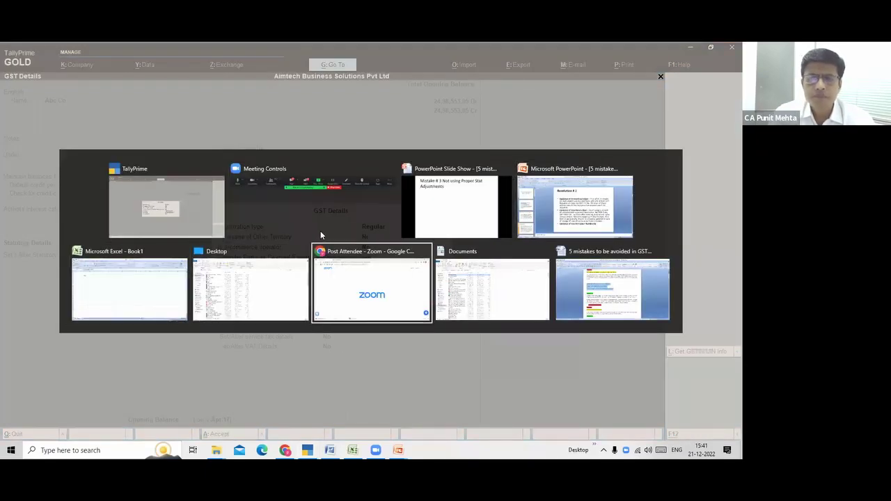
pyautogui.hotkey('alt', 'Tab')
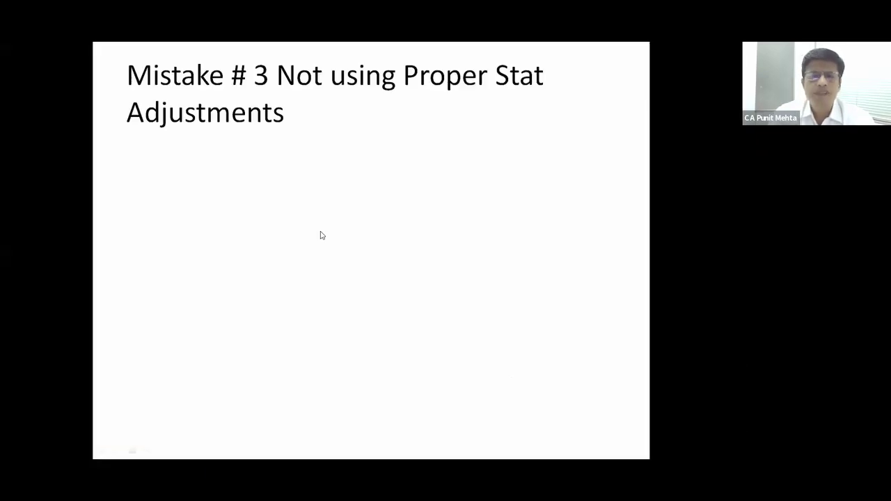
pyautogui.press('Right')
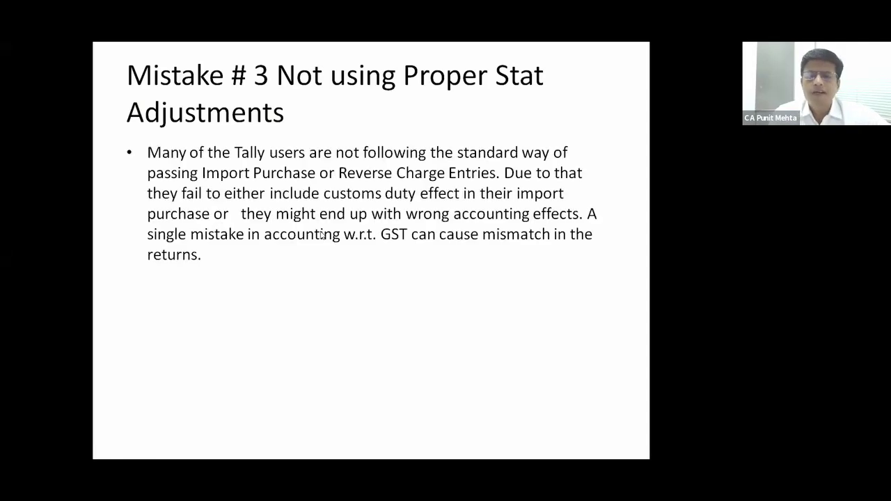
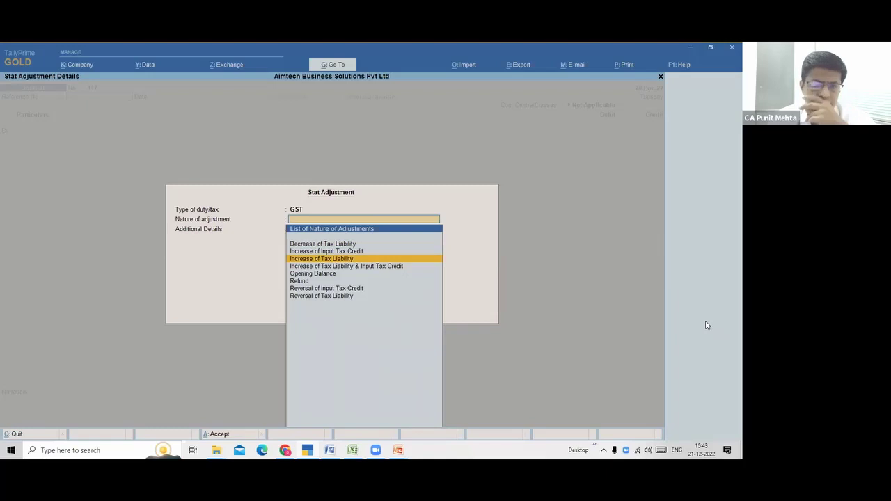
# - Choose Reversal of Input Tax Credit as the nature of adjustment for the GST Stat Adjustment
pyautogui.press('Down')
pyautogui.press('Down')
pyautogui.press('Down')
pyautogui.press('Down')
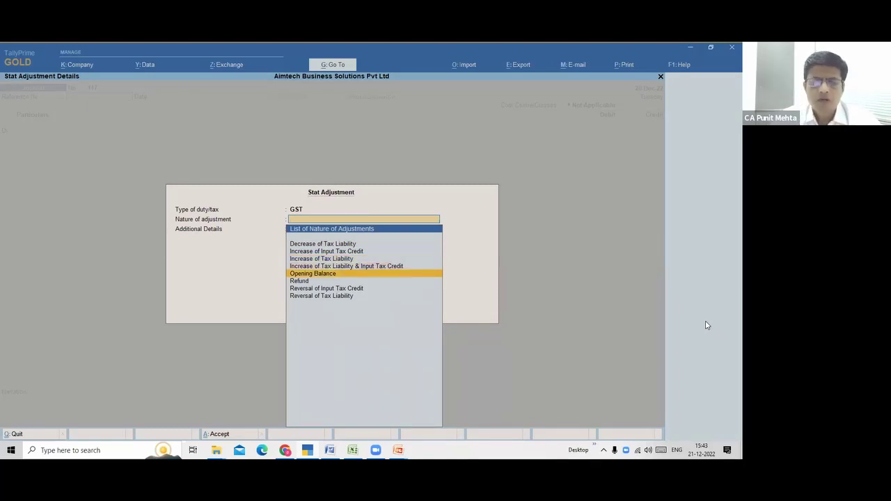
pyautogui.press('Return')
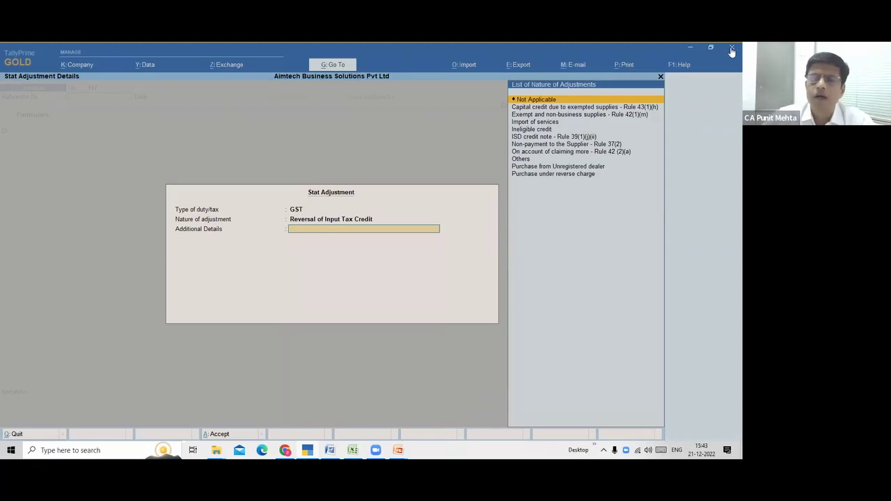
# - Point out the Ineligible credit option, then return to the Type of duty/tax field without choosing it
pyautogui.click(548, 130)
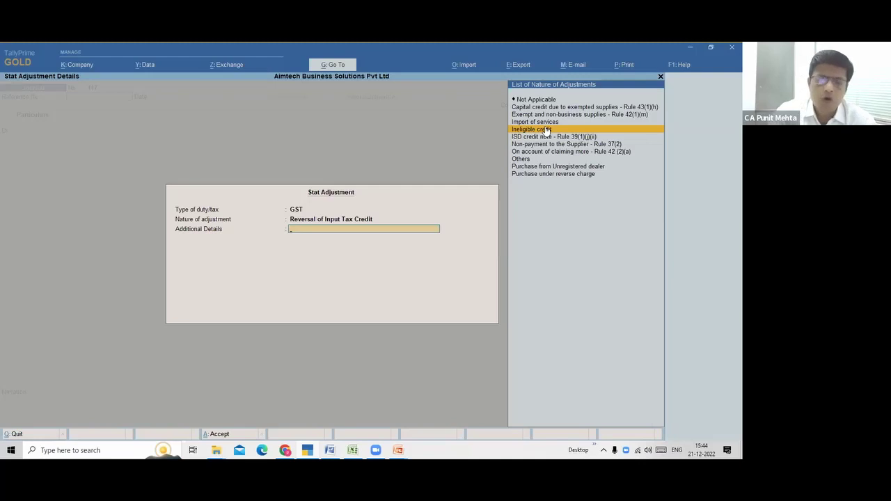
pyautogui.press('BackSpace')
pyautogui.press('BackSpace')
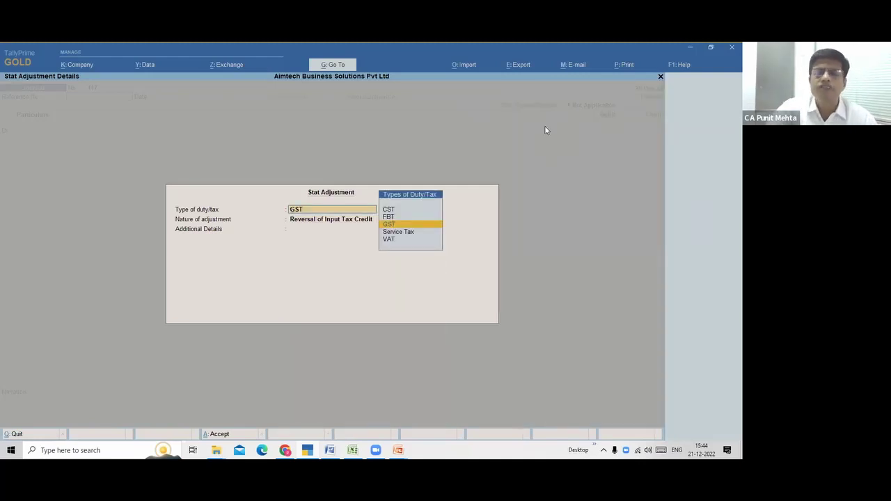
# - Keep GST as the type of duty/tax and continue
pyautogui.press('Return')
pyautogui.press('Return')
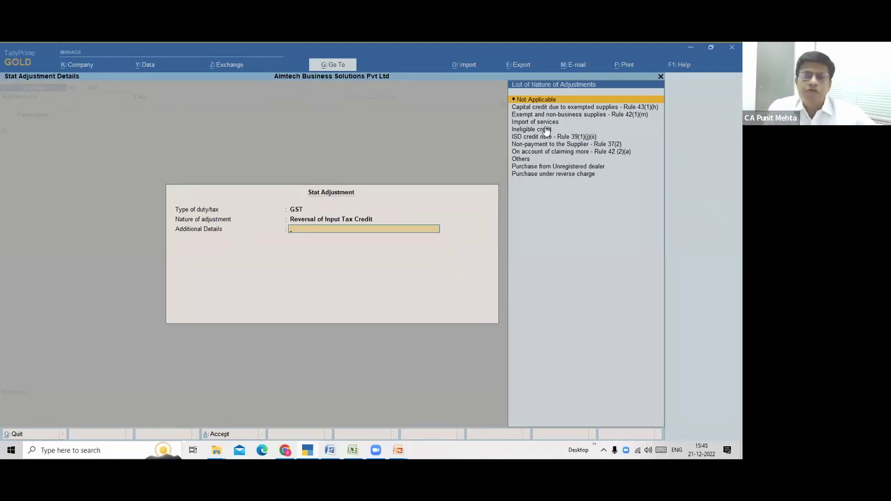
# - Go back to the Nature of adjustment list and browse the adjustment choices in TallyPrime
pyautogui.press('BackSpace')
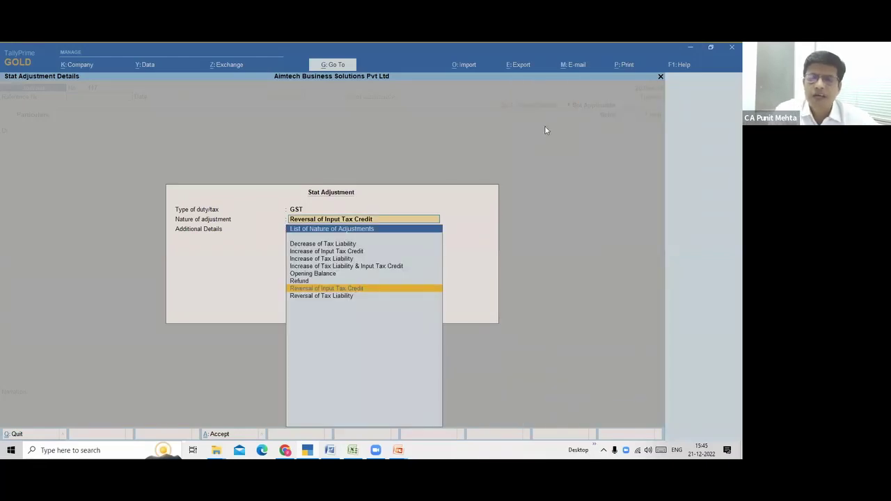
pyautogui.press('Up')
pyautogui.press('Up')
pyautogui.press('Up')
pyautogui.press('Up')
pyautogui.press('Up')
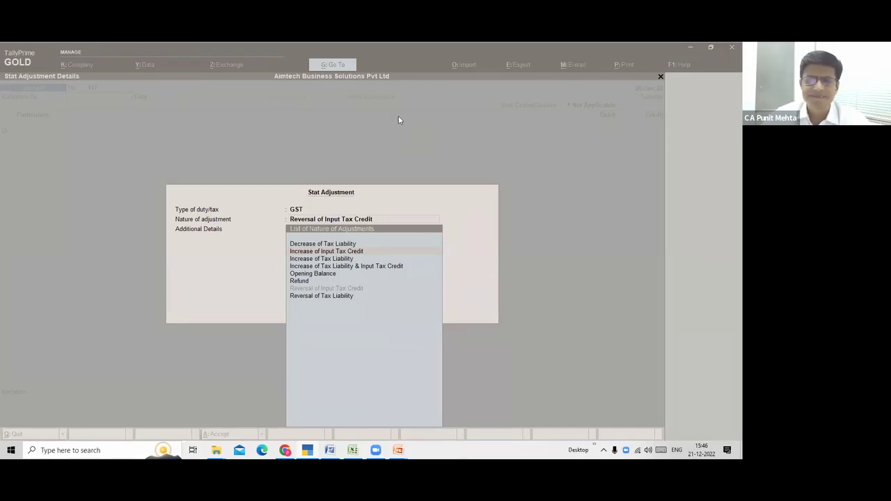
pyautogui.click(399, 120)
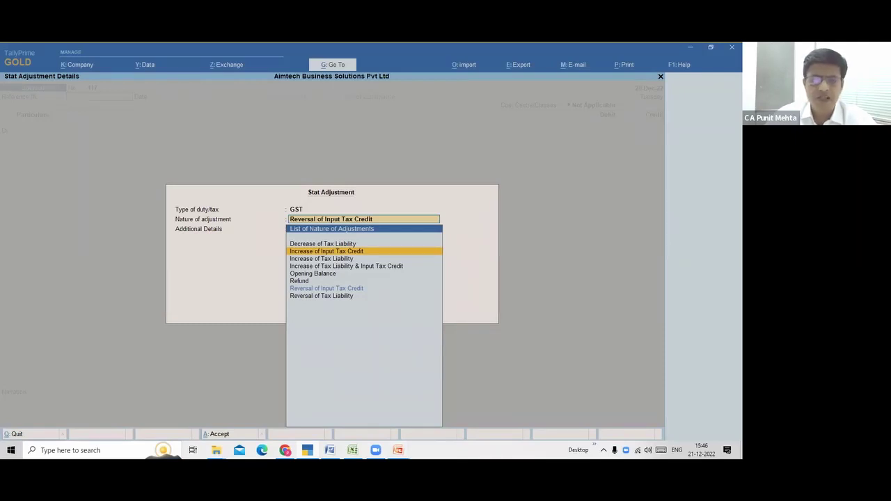
# - Resume the PowerPoint slide show and reveal the 'Eg-1 Monthly setoff entries' bullet
pyautogui.click(398, 450)
pyautogui.click(420, 420)
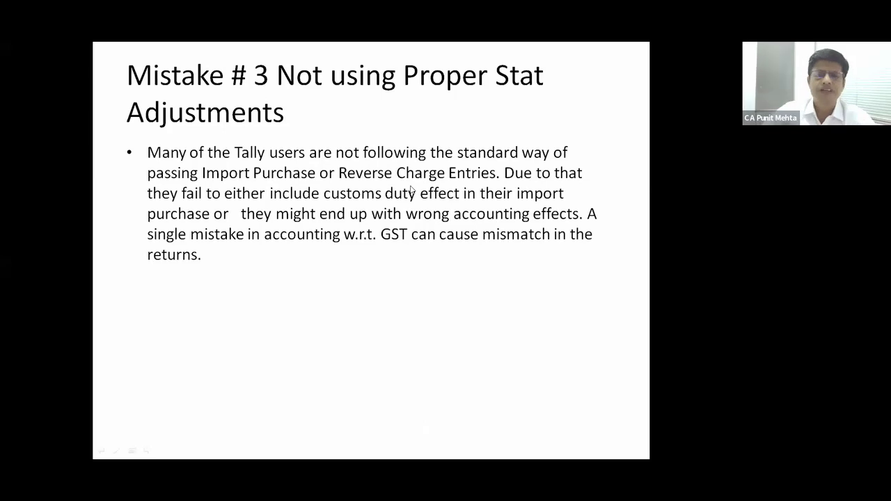
pyautogui.press('Right')
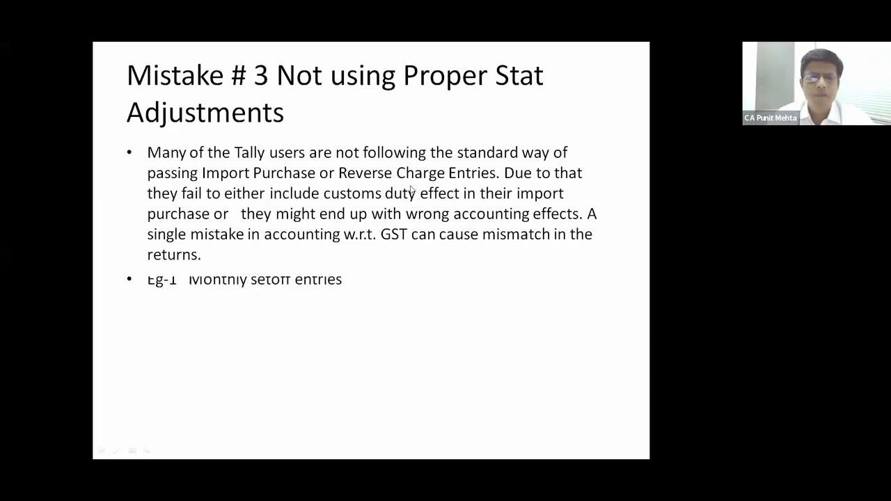
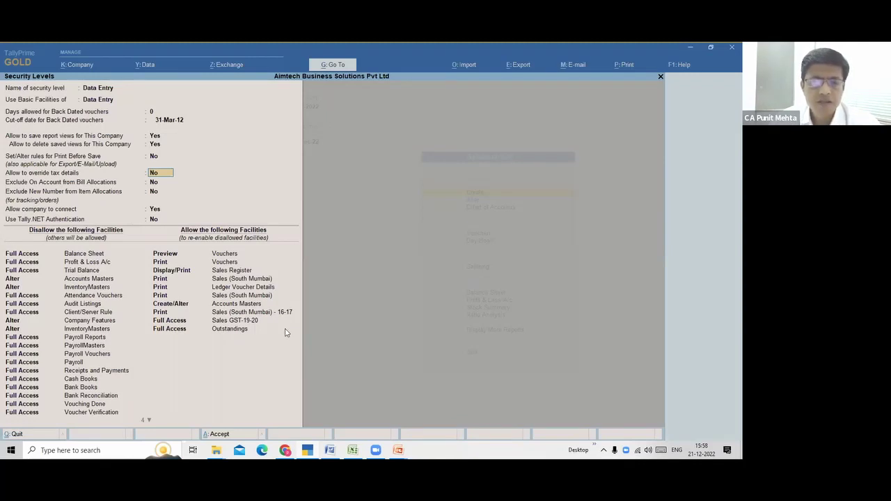
# - Close the Data Entry security level settings and quit the Security Levels list
pyautogui.hotkey('ctrl', 'a')
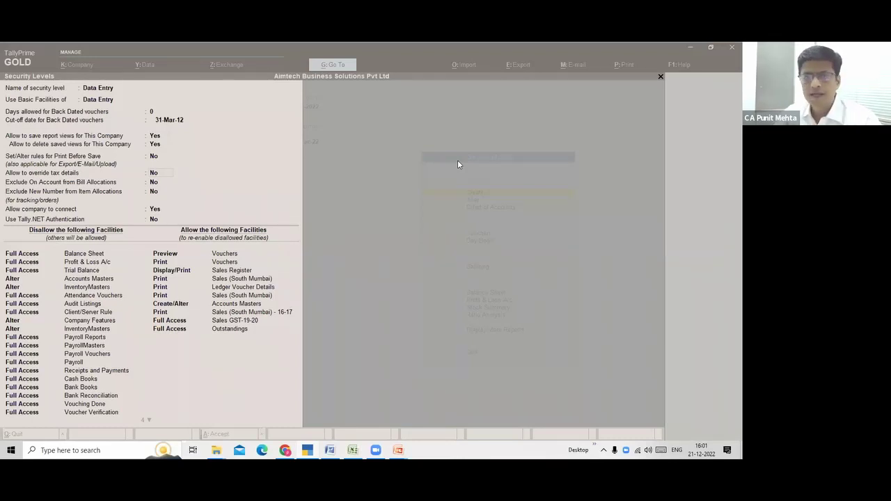
pyautogui.click(344, 173)
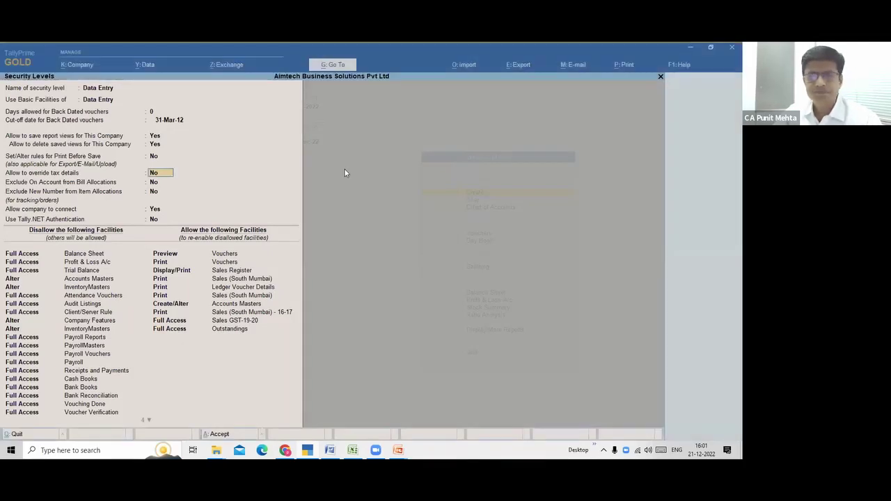
pyautogui.hotkey('ctrl', 'a')
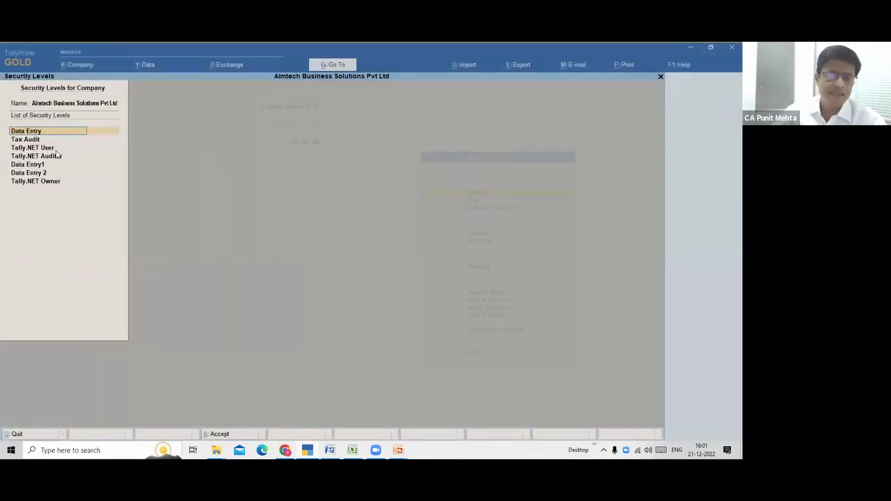
pyautogui.press('Escape')
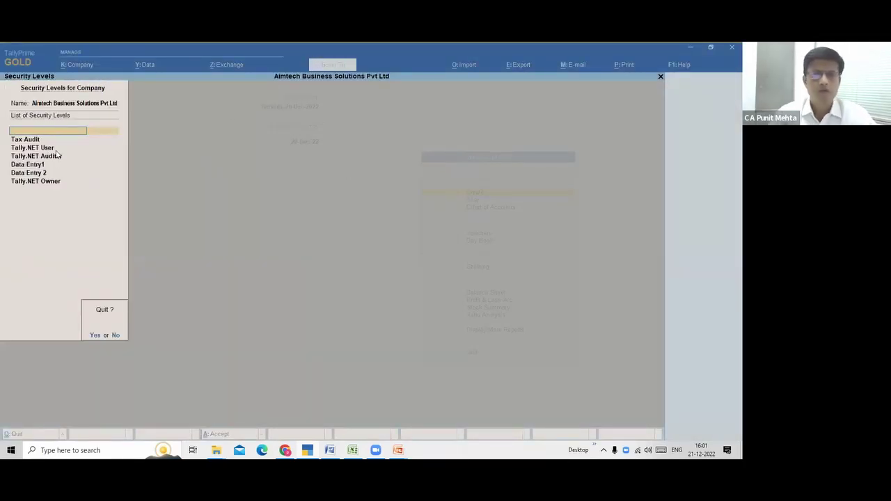
pyautogui.press('Return')
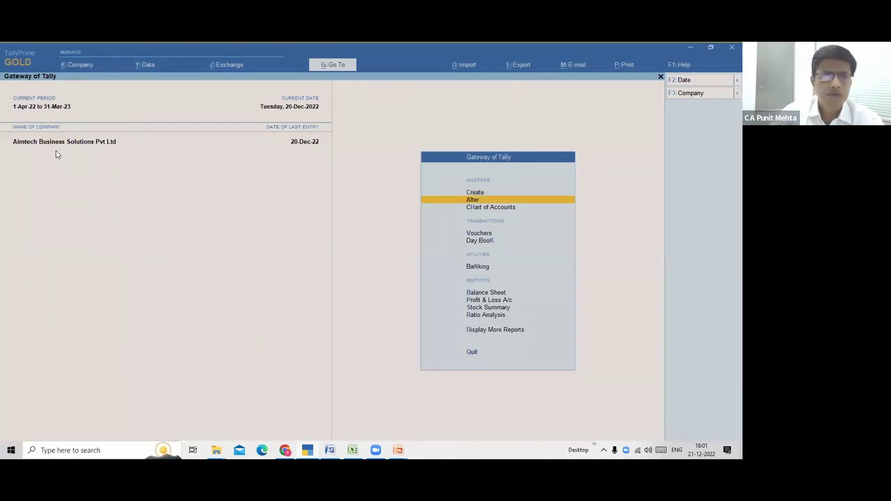
# - Open the company's Users and Passwords list, then quit it without saving any role changes
pyautogui.click(82, 65)
pyautogui.press('Down')
pyautogui.press('Down')
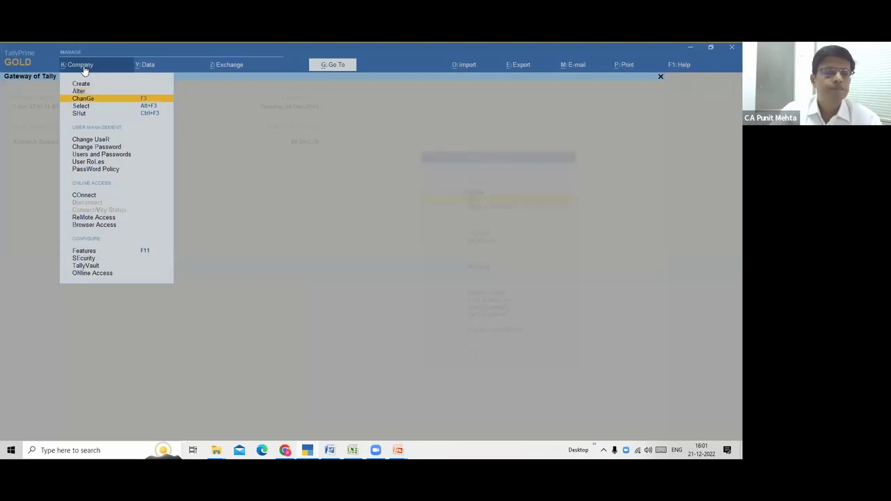
pyautogui.press('Down')
pyautogui.press('Up')
pyautogui.press('Up')
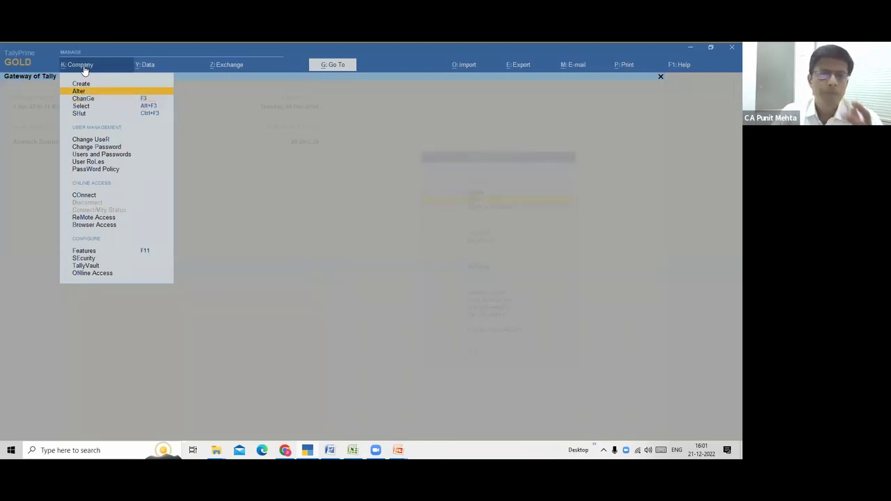
pyautogui.press('Up')
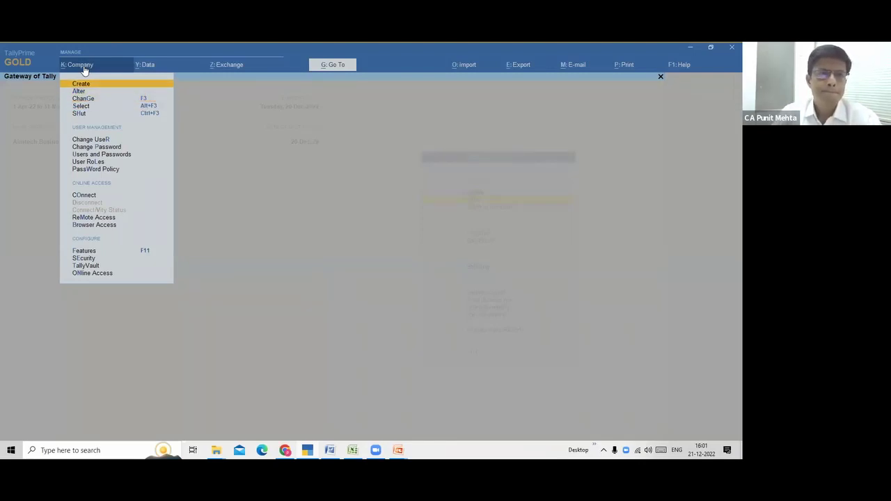
pyautogui.press('Down')
pyautogui.press('Down')
pyautogui.press('Down')
pyautogui.press('Down')
pyautogui.press('Down')
pyautogui.press('Down')
pyautogui.press('Down')
pyautogui.press('Down')
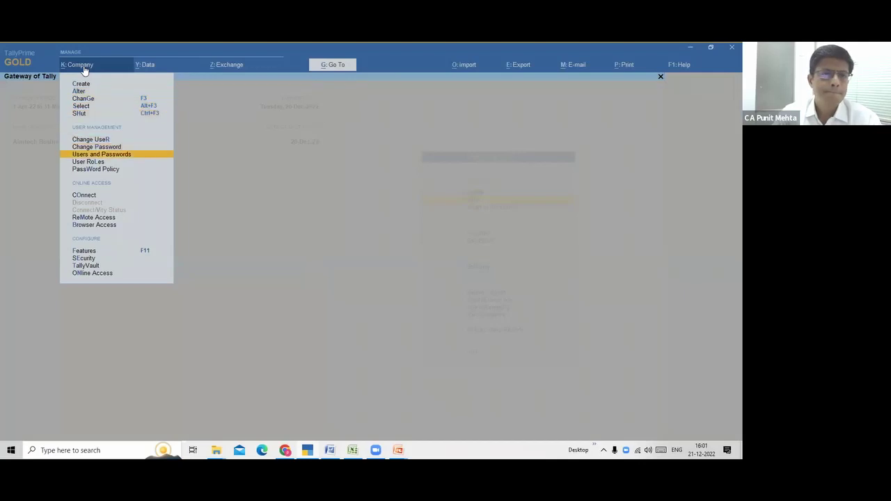
pyautogui.press('Up')
pyautogui.press('Return')
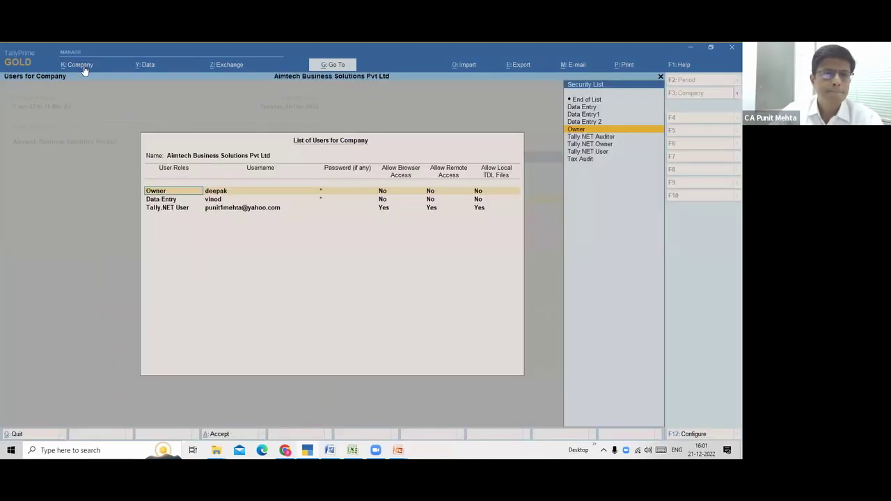
pyautogui.press('Down')
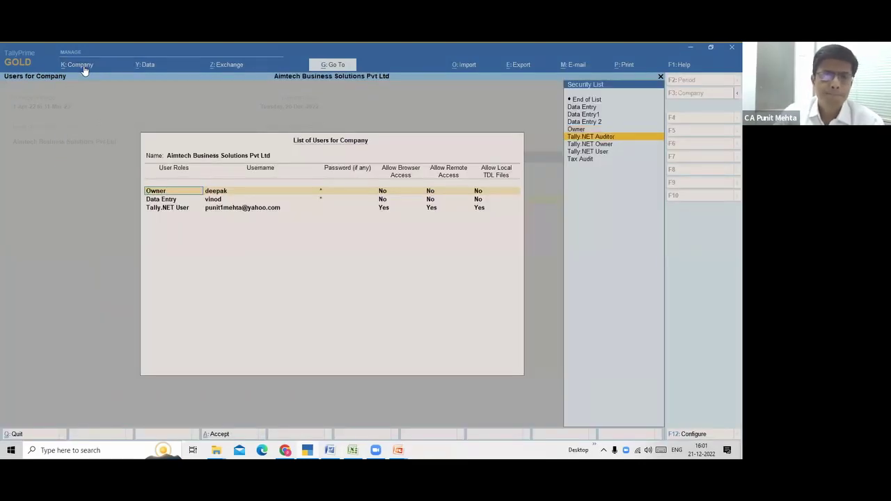
pyautogui.press('Return')
pyautogui.press('Return')
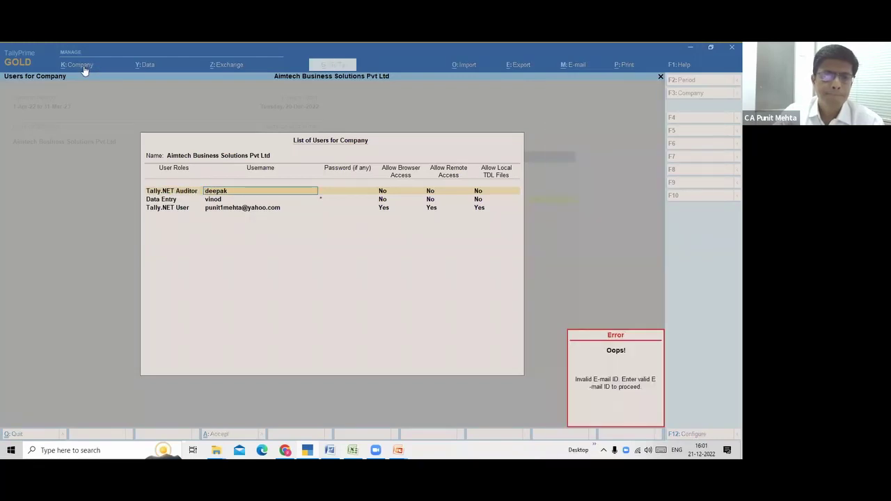
pyautogui.press('Escape')
pyautogui.press('y')
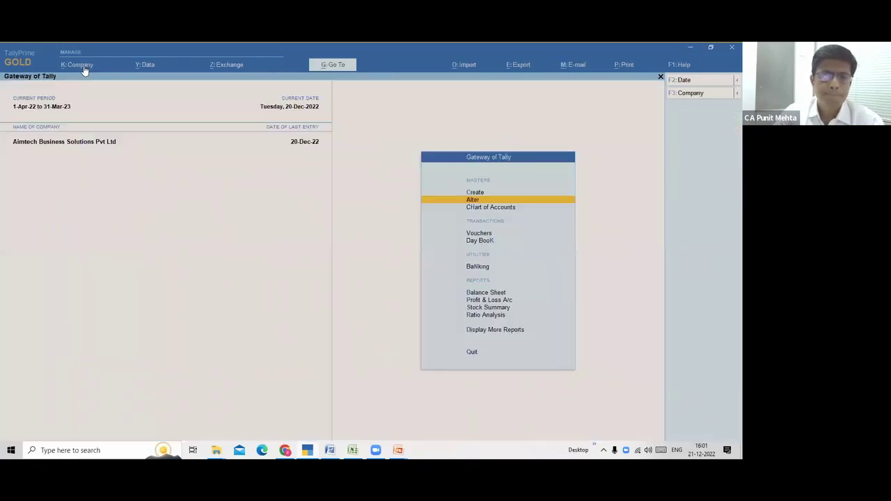
# - Open the Change Password form and close it unchanged
pyautogui.click(80, 65)
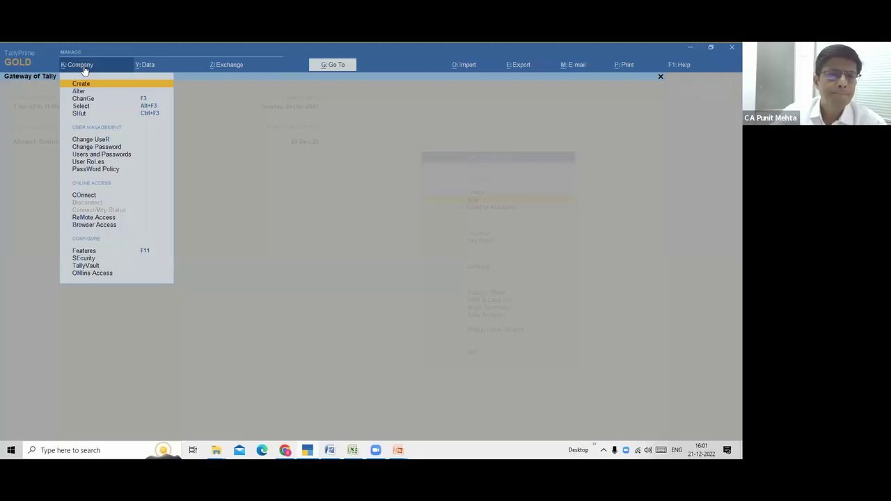
pyautogui.click(86, 147)
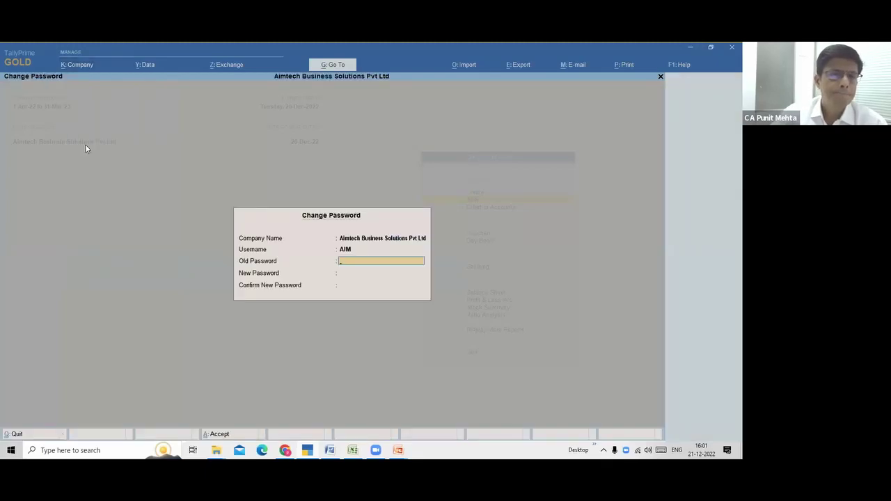
pyautogui.press('Escape')
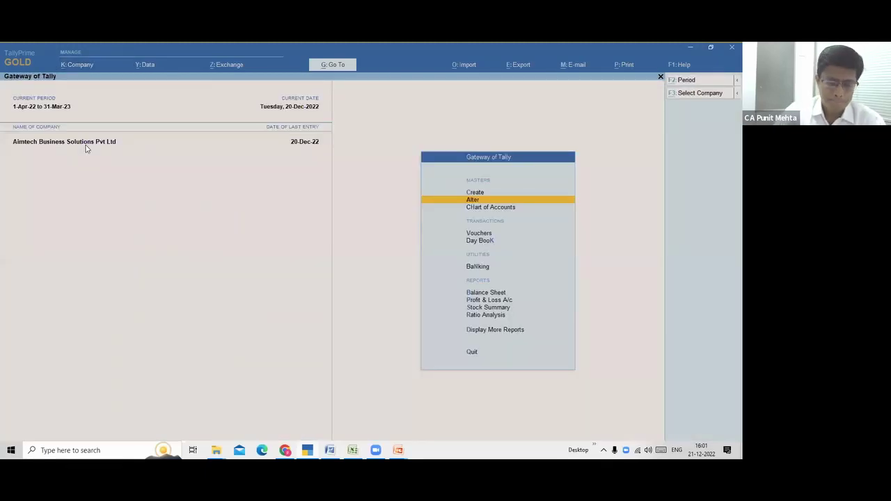
pyautogui.hotkey('alt', 'k')
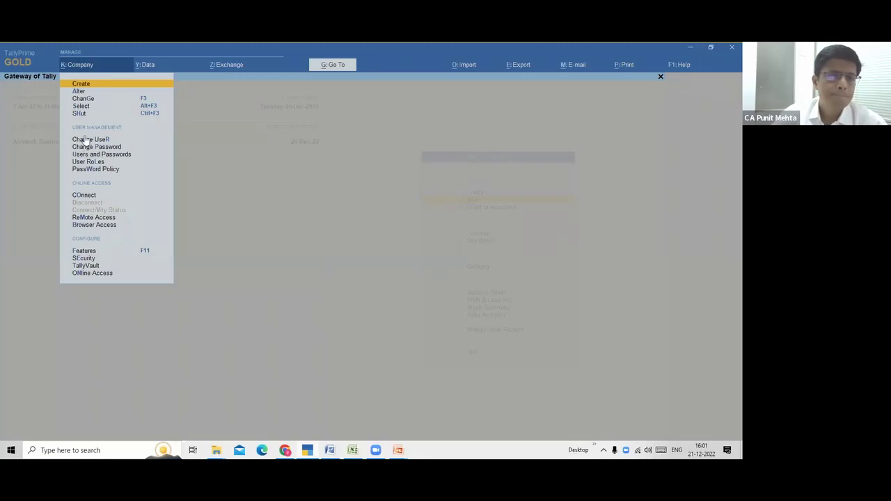
# - Open Users and Passwords and step past the existing Owner, Data Entry and Tally.NET User rows
pyautogui.click(84, 155)
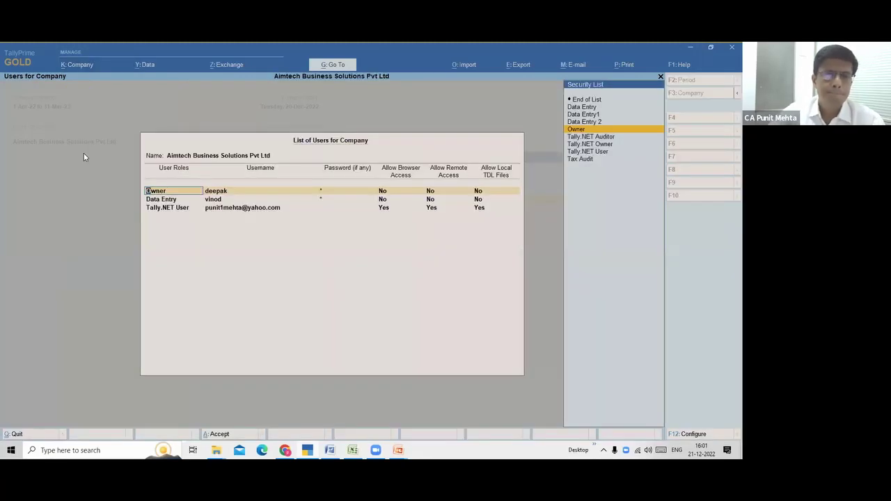
pyautogui.press('Return')
pyautogui.press('Return')
pyautogui.press('Return')
pyautogui.press('Return')
pyautogui.press('Return')
pyautogui.press('Return')
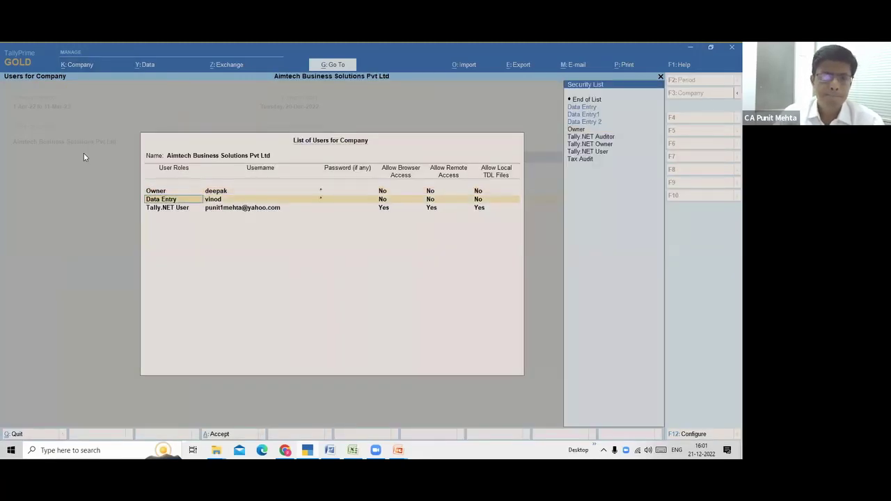
pyautogui.press('Return')
pyautogui.press('Return')
pyautogui.press('Return')
pyautogui.press('Return')
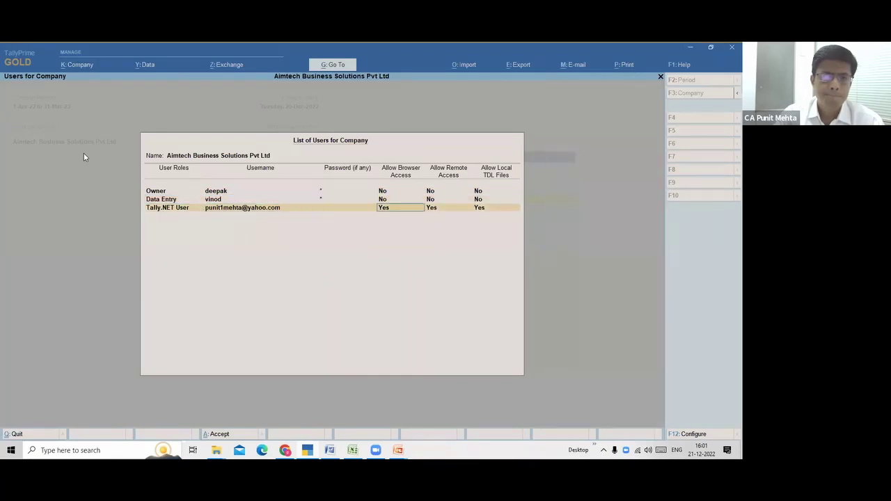
pyautogui.press('Return')
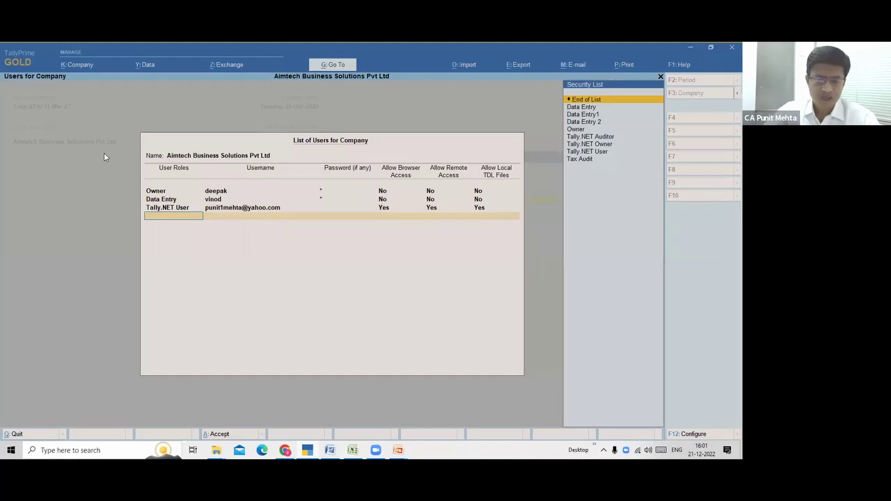
# - Add a Data Entry role user with a username and password, and save the users list
pyautogui.write('DATa Entry')
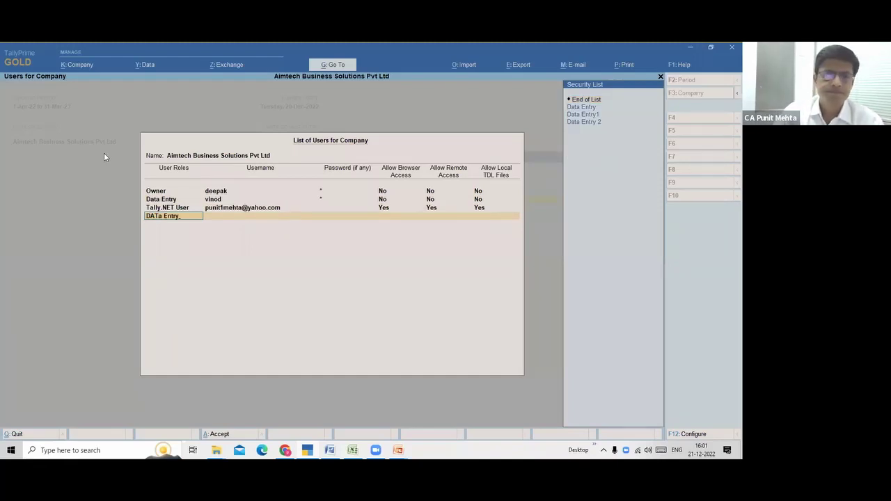
pyautogui.press('Return')
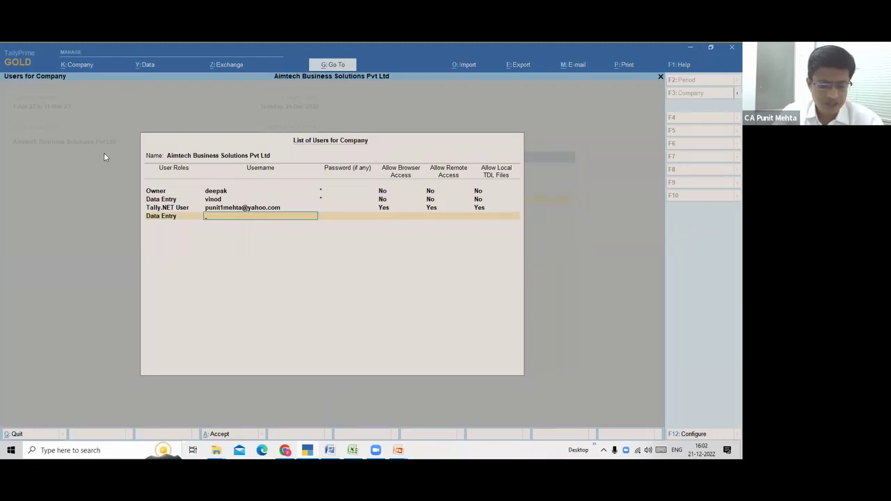
pyautogui.write('D')
pyautogui.press('Return')
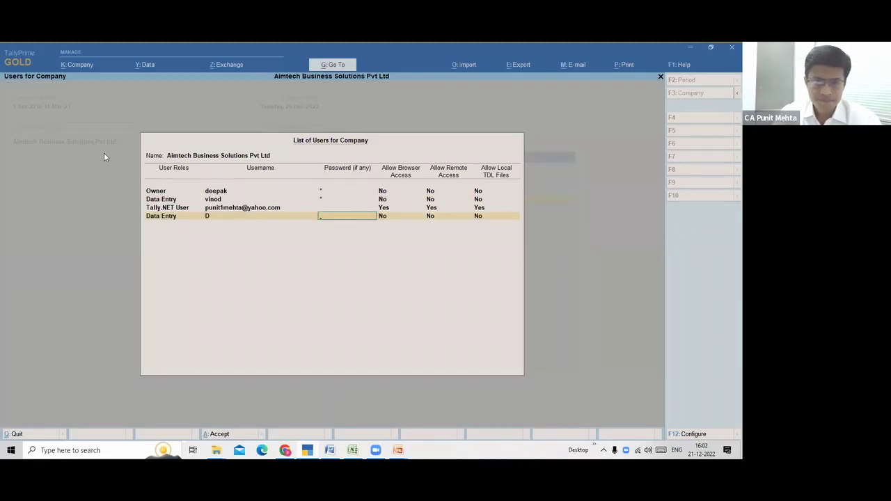
pyautogui.write('d')
pyautogui.press('Return')
pyautogui.press('Return')
pyautogui.press('Return')
pyautogui.press('Return')
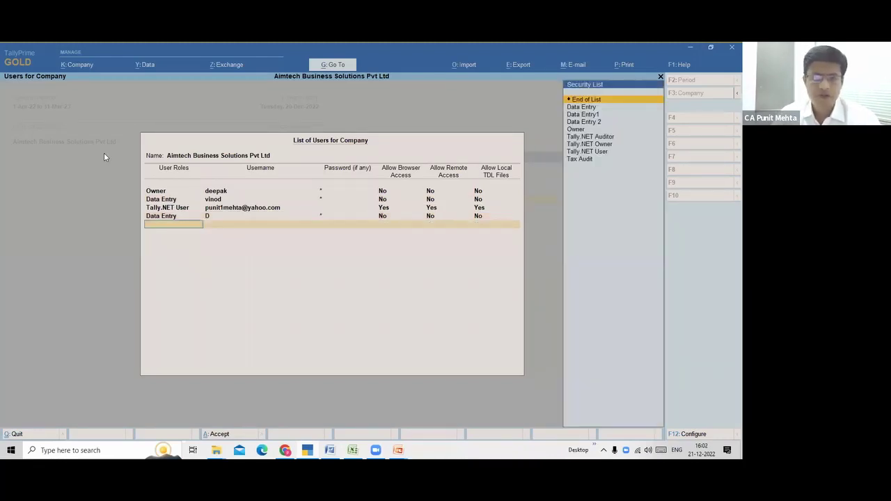
pyautogui.press('Return')
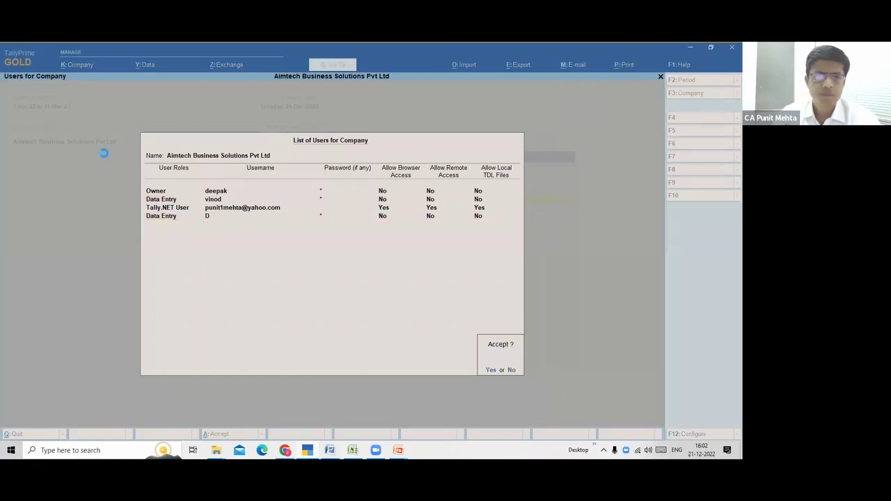
pyautogui.press('Return')
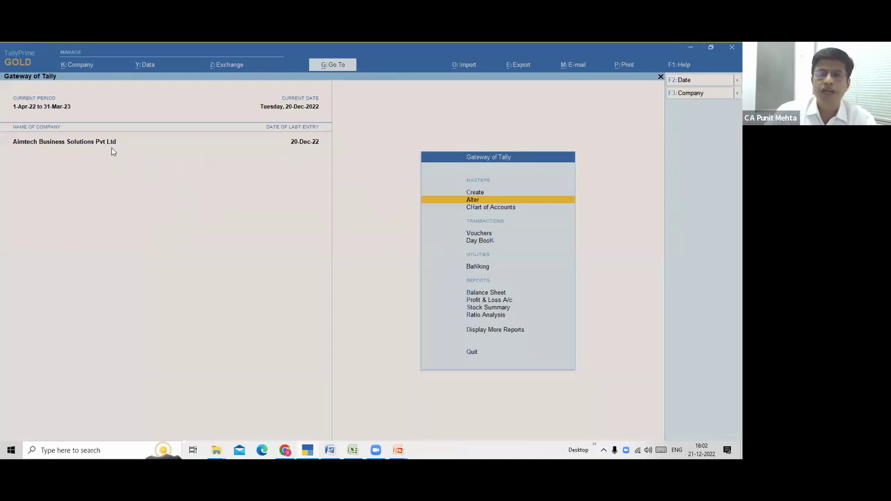
# - Switch to the new username through Change User, then open voucher entry on a blank Journal voucher
pyautogui.click(77, 66)
pyautogui.press('Down')
pyautogui.press('Down')
pyautogui.press('Down')
pyautogui.press('Down')
pyautogui.press('Down')
pyautogui.press('Down')
pyautogui.press('Down')
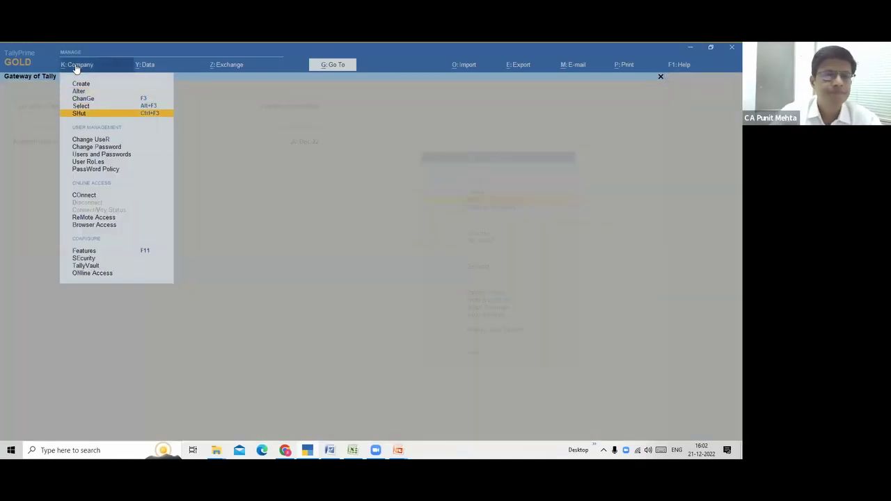
pyautogui.press('Up')
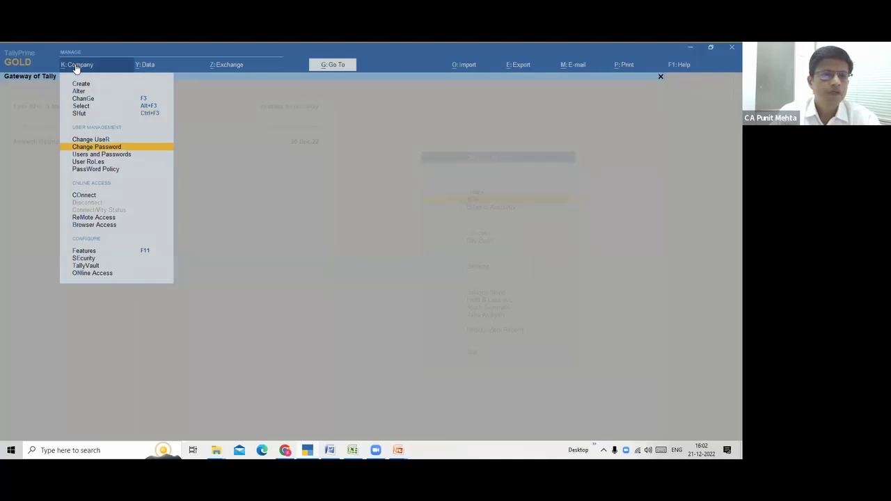
pyautogui.press('Down')
pyautogui.press('Up')
pyautogui.press('Up')
pyautogui.press('Return')
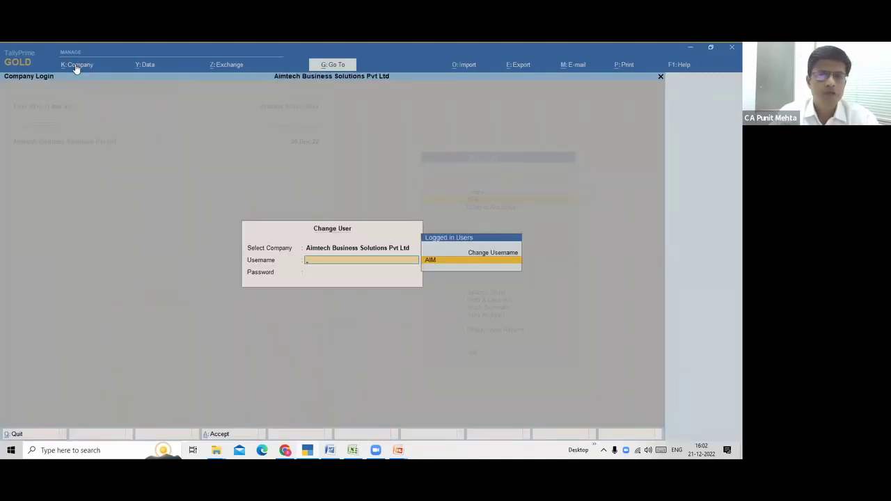
pyautogui.press('Up')
pyautogui.press('Return')
pyautogui.write('D')
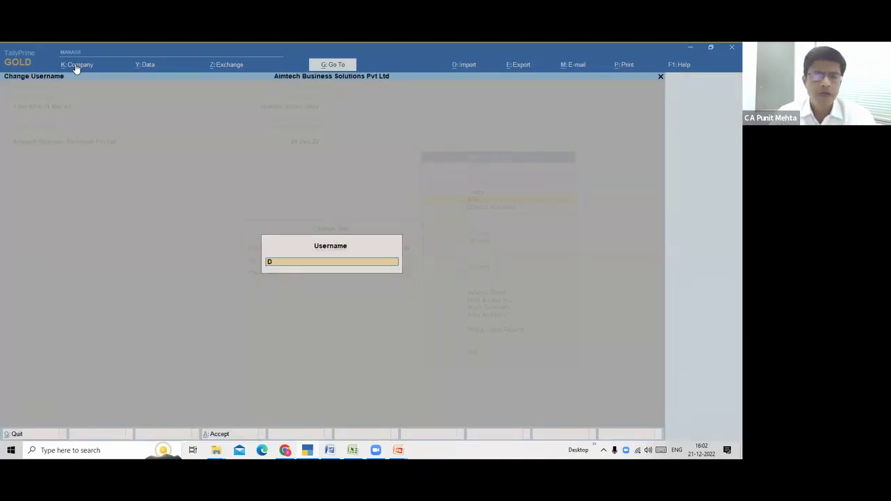
pyautogui.press('Return')
pyautogui.press('Return')
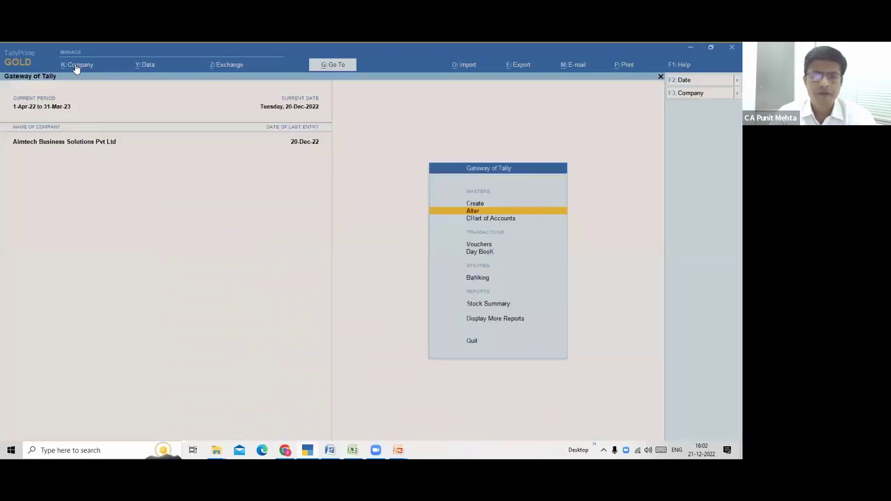
pyautogui.press('Down')
pyautogui.press('Down')
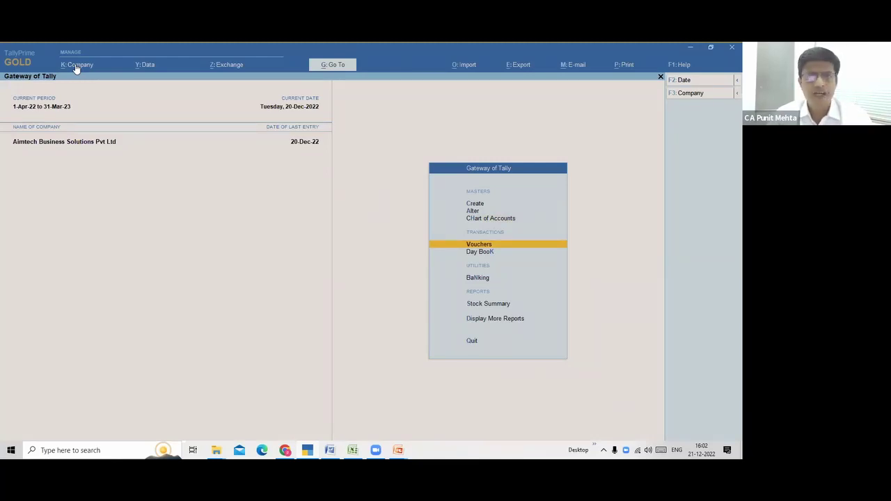
pyautogui.press('Return')
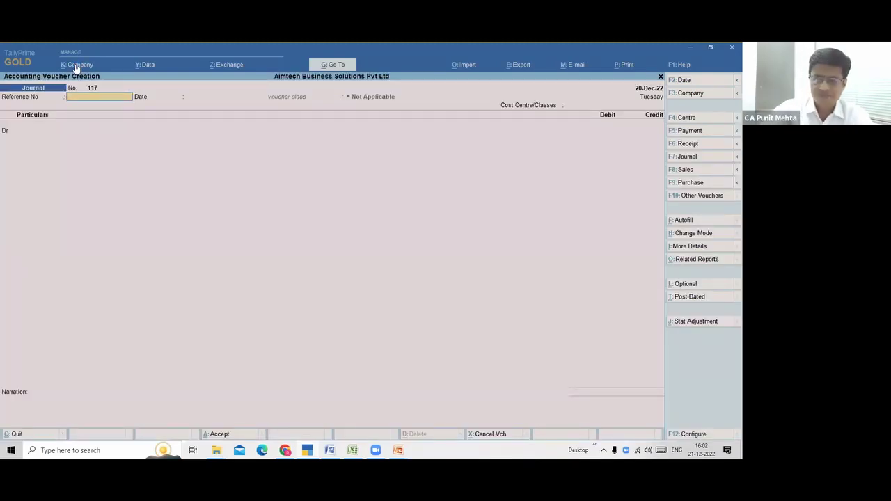
# - Change the voucher type to Sales GST 22-23 with no cost centre class
pyautogui.press('F10')
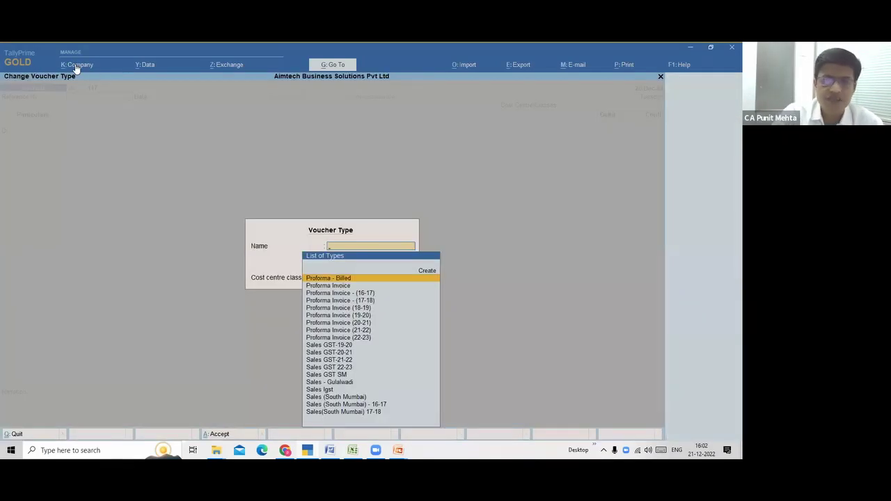
pyautogui.write('SALES')
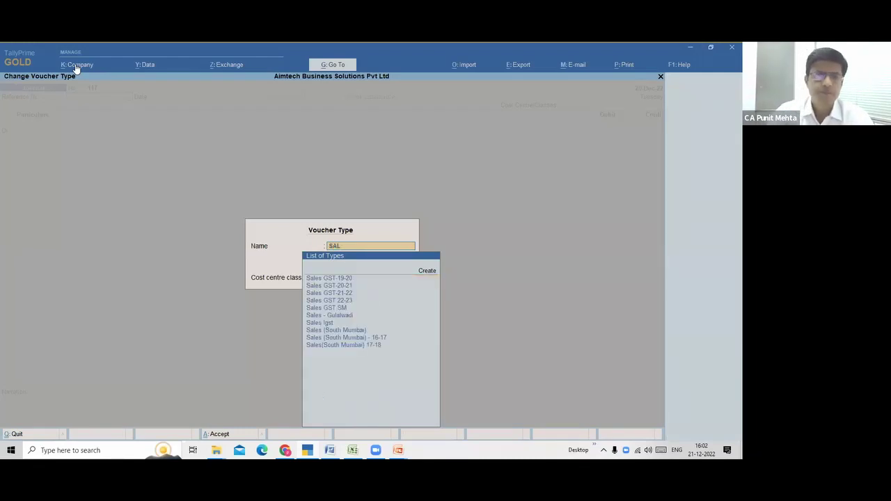
pyautogui.press('Down')
pyautogui.press('Down')
pyautogui.press('Down')
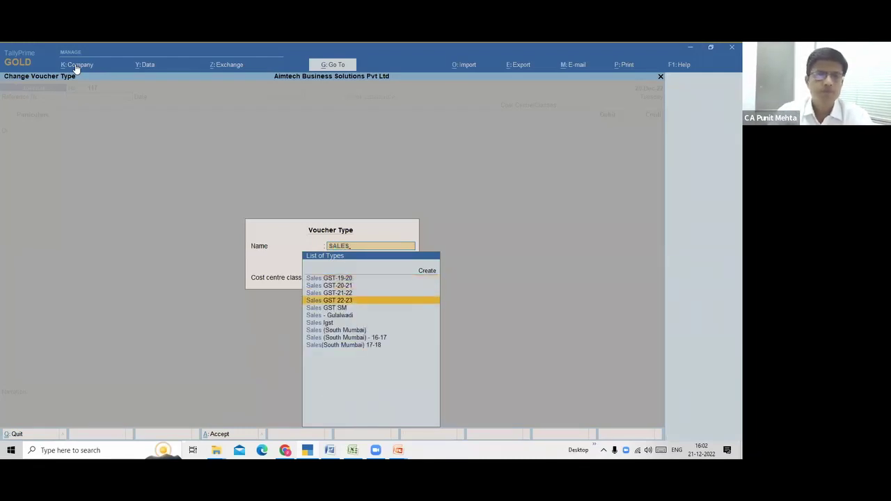
pyautogui.press('Return')
pyautogui.press('Return')
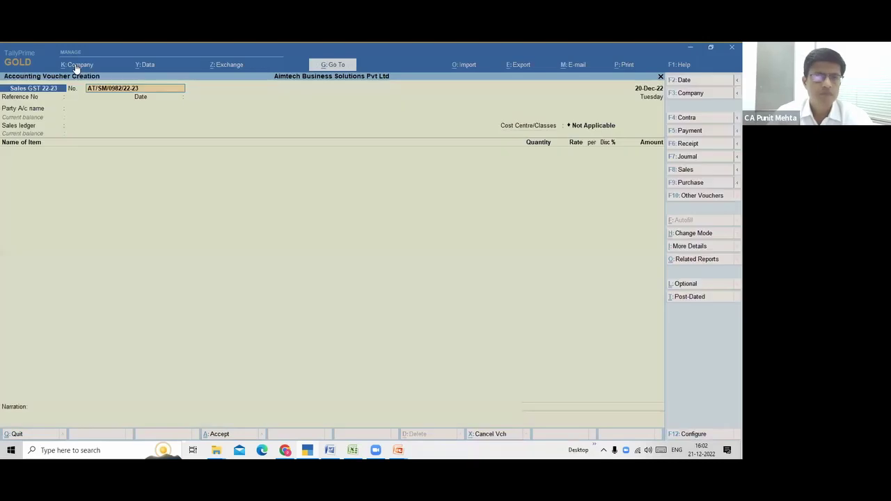
pyautogui.press('Return')
pyautogui.press('Return')
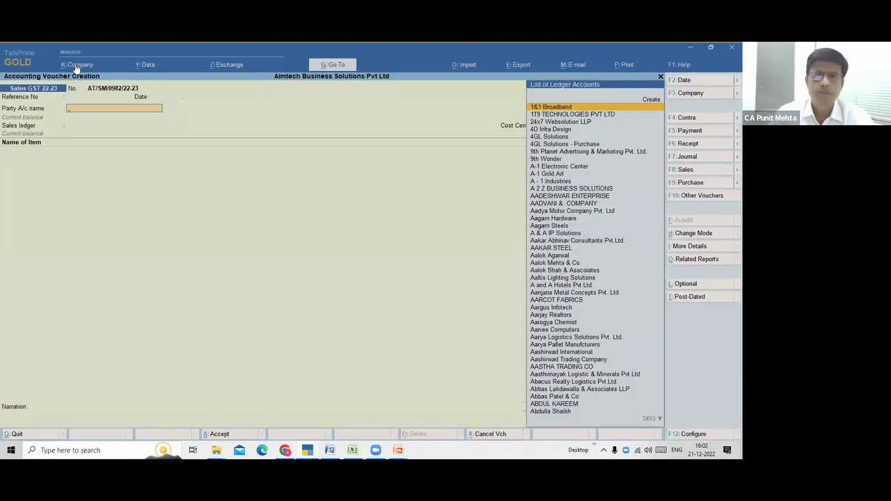
# - Set 1&1 Broadband as party and consignee, confirming Maharashtra as place of supply
pyautogui.press('Return')
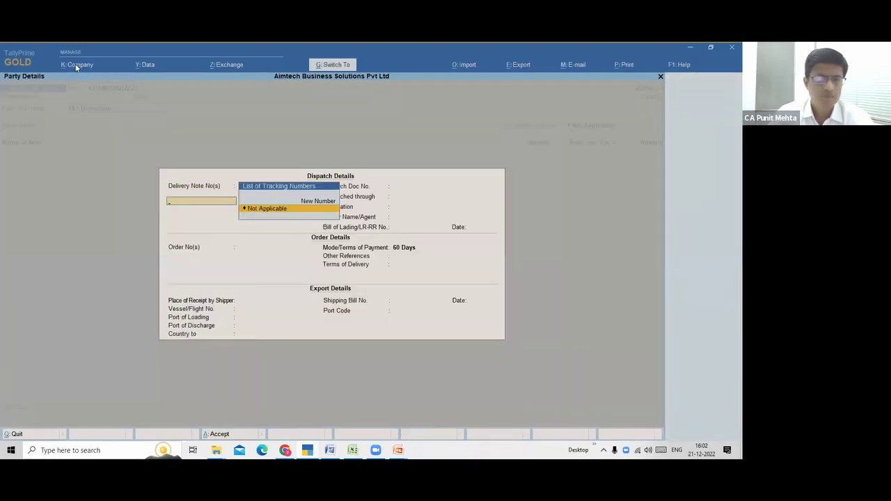
pyautogui.press('Escape')
pyautogui.press('Return')
pyautogui.press('Return')
pyautogui.press('Return')
pyautogui.press('Return')
pyautogui.press('Return')
pyautogui.press('Return')
pyautogui.press('Return')
pyautogui.press('Return')
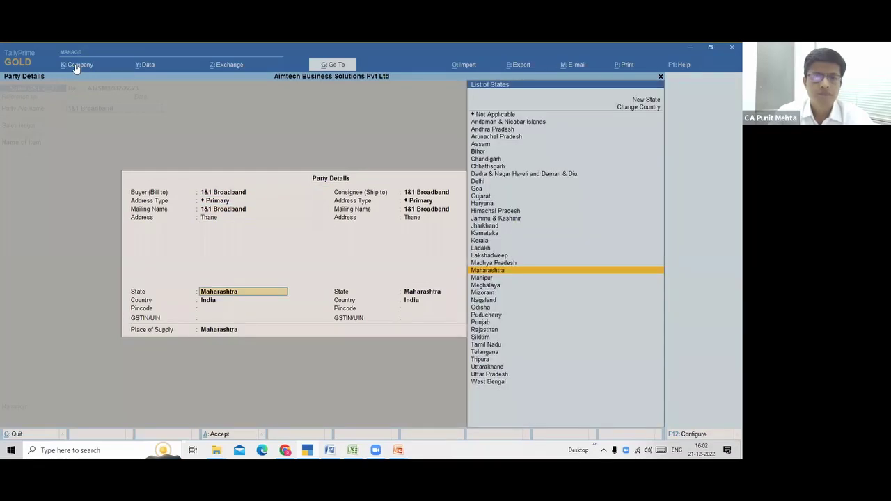
pyautogui.press('Return')
pyautogui.press('Return')
pyautogui.press('Return')
pyautogui.press('Return')
pyautogui.press('Return')
pyautogui.press('Return')
pyautogui.press('Return')
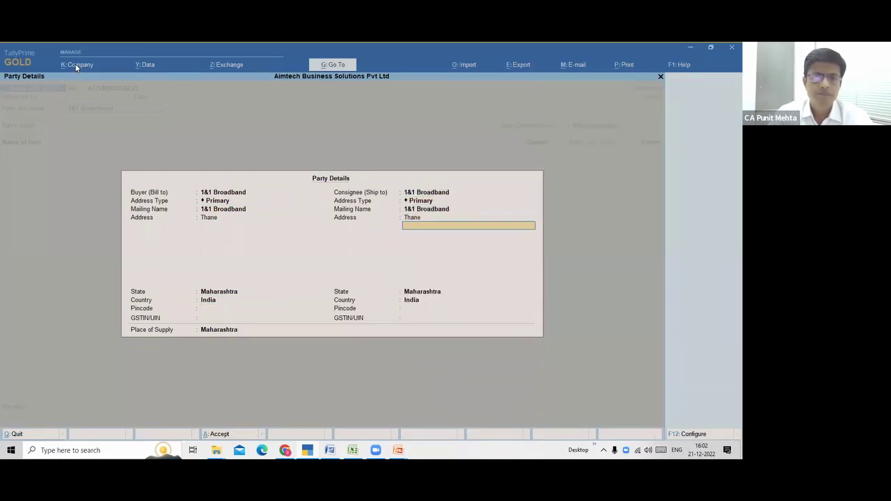
pyautogui.press('Return')
pyautogui.press('Return')
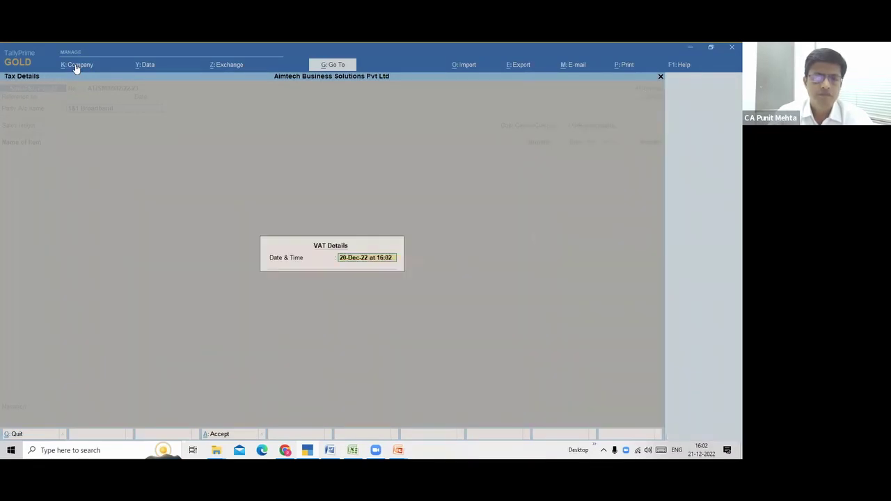
pyautogui.press('Return')
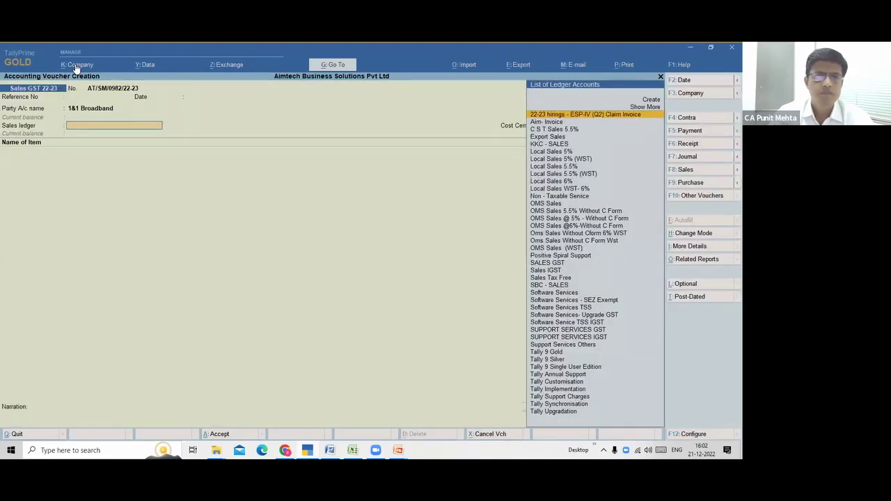
# - Choose SALES GST as sales ledger, classification Not Applicable, 12% integrated tax (6% central, 6% state)
pyautogui.write('SALE')
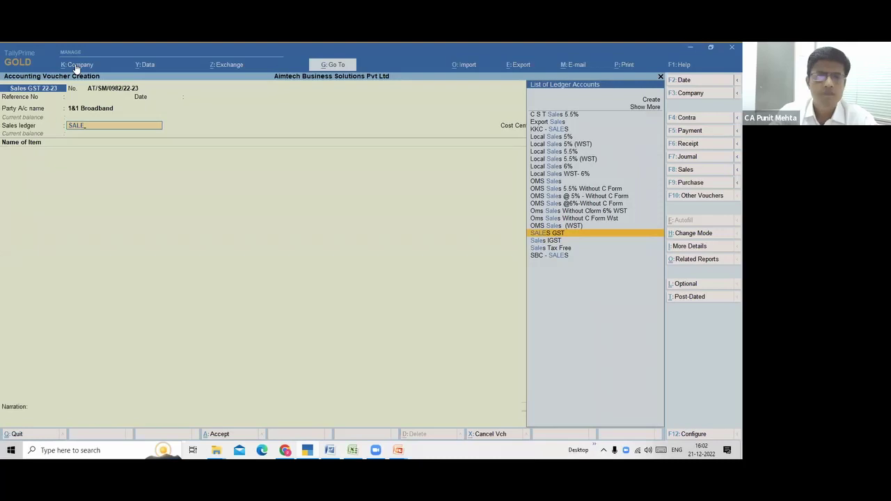
pyautogui.press('Return')
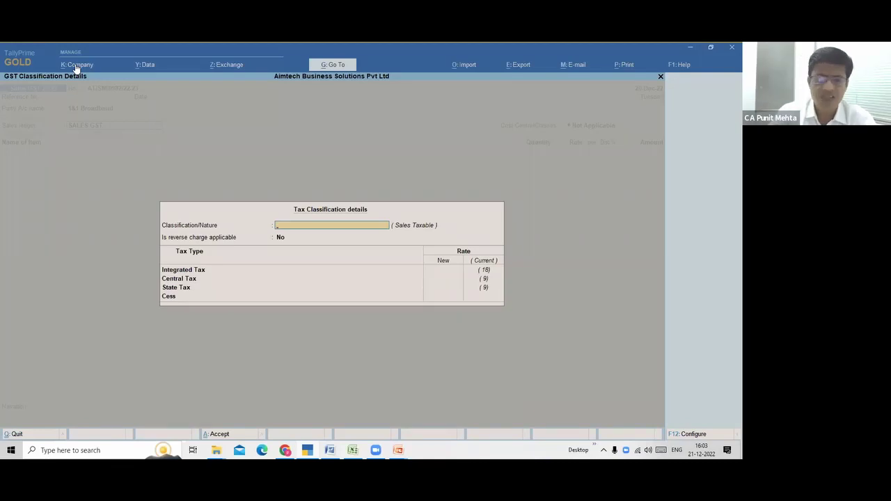
pyautogui.press('Return')
pyautogui.write('1')
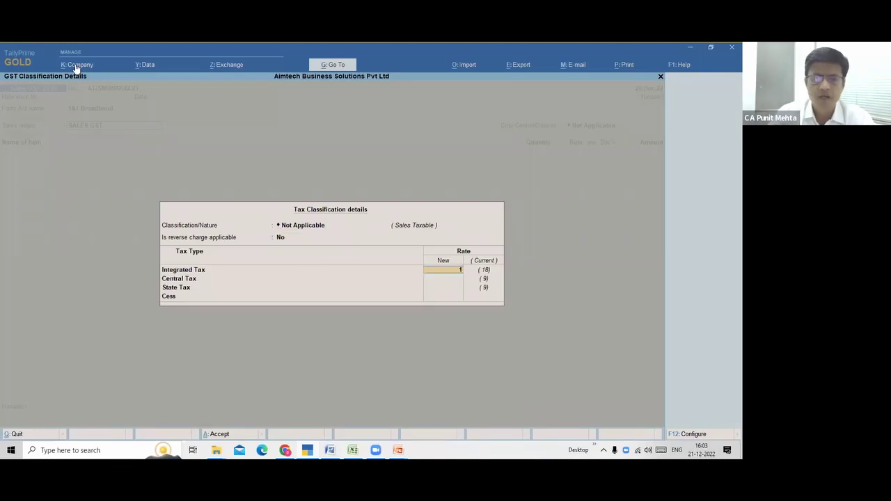
pyautogui.write('2')
pyautogui.press('Return')
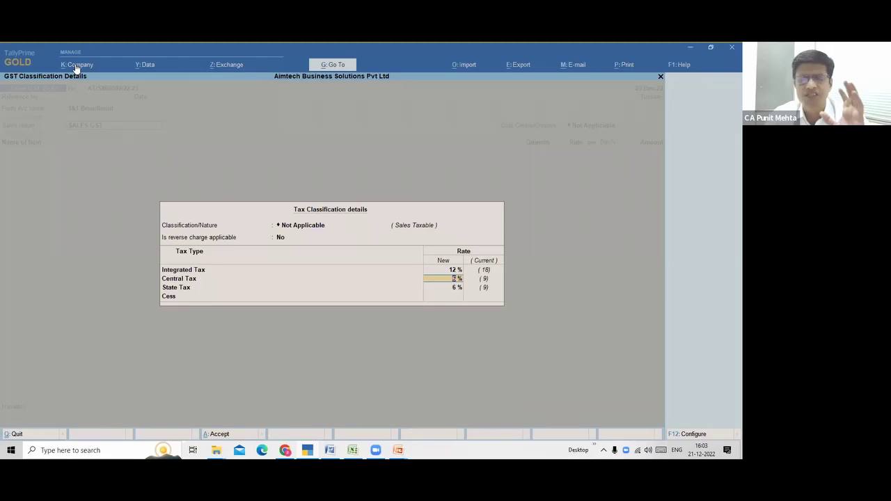
pyautogui.press('Return')
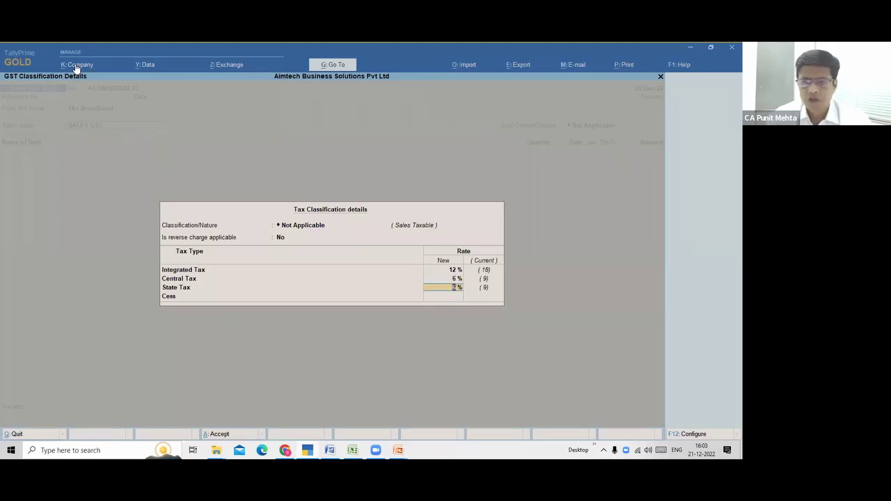
pyautogui.press('Return')
pyautogui.press('Return')
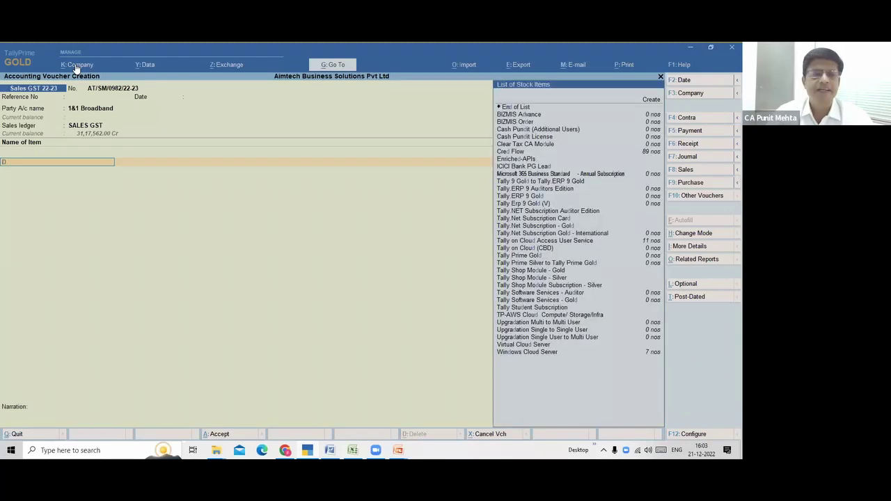
# - Add 10 nos of BIZMIS Order at 500, allocated to Gulalwadi Branch
pyautogui.press('Down')
pyautogui.press('Down')
pyautogui.press('Return')
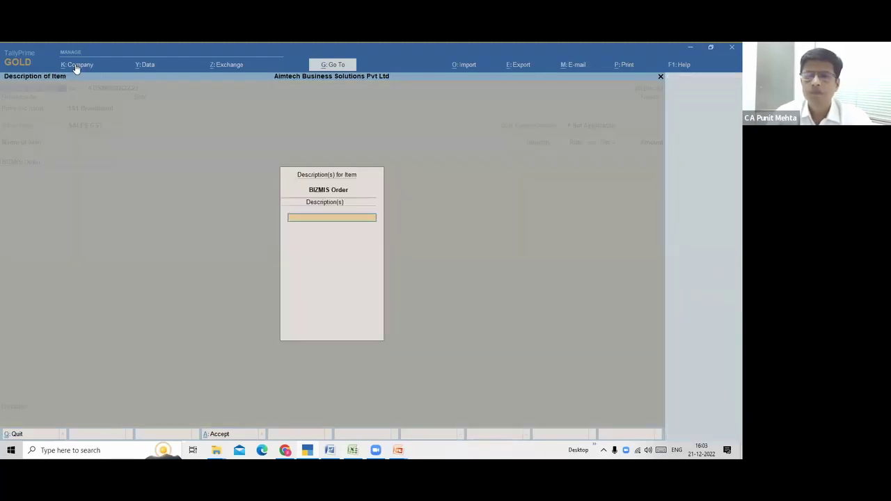
pyautogui.press('Return')
pyautogui.press('Return')
pyautogui.press('Return')
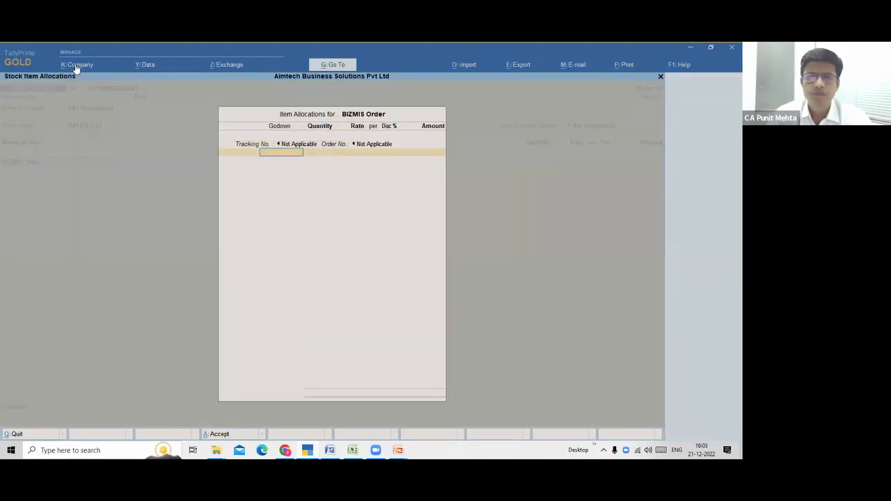
pyautogui.press('Down')
pyautogui.press('Down')
pyautogui.press('Down')
pyautogui.press('Down')
pyautogui.press('Down')
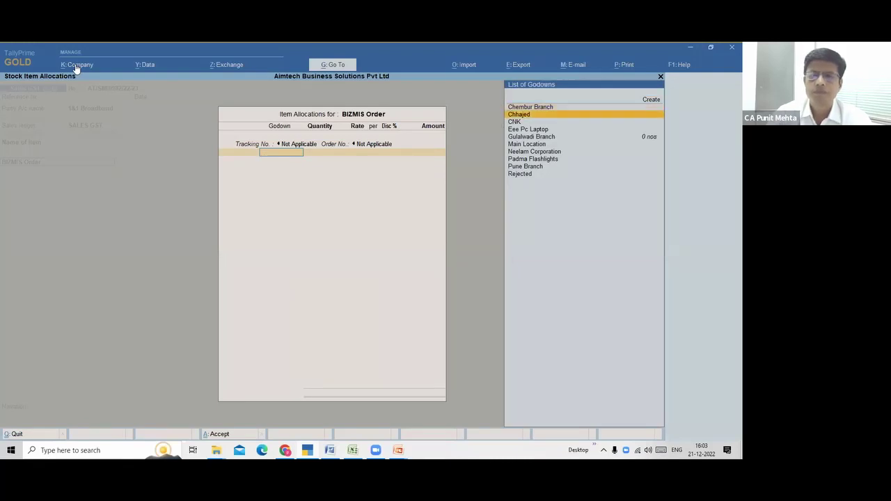
pyautogui.press('Up')
pyautogui.press('Return')
pyautogui.write('1')
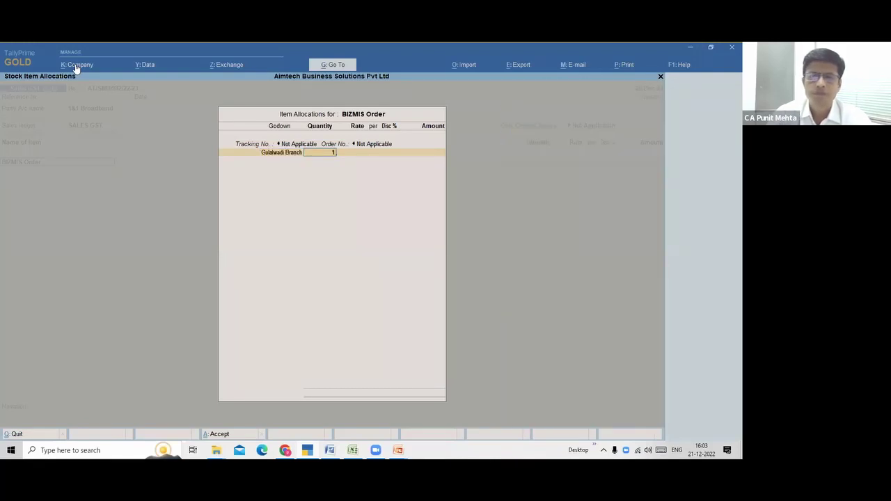
pyautogui.write('0')
pyautogui.press('Return')
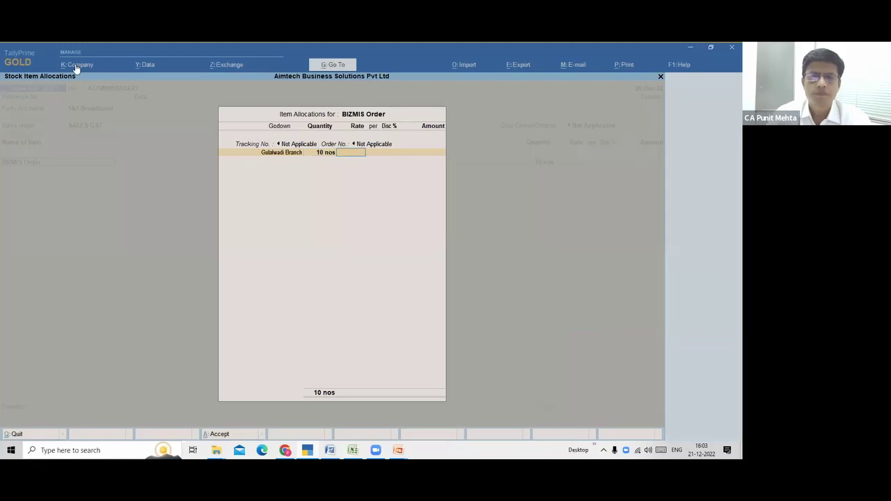
pyautogui.write('500')
pyautogui.press('Return')
pyautogui.press('Return')
pyautogui.press('Return')
pyautogui.press('Return')
pyautogui.press('Return')
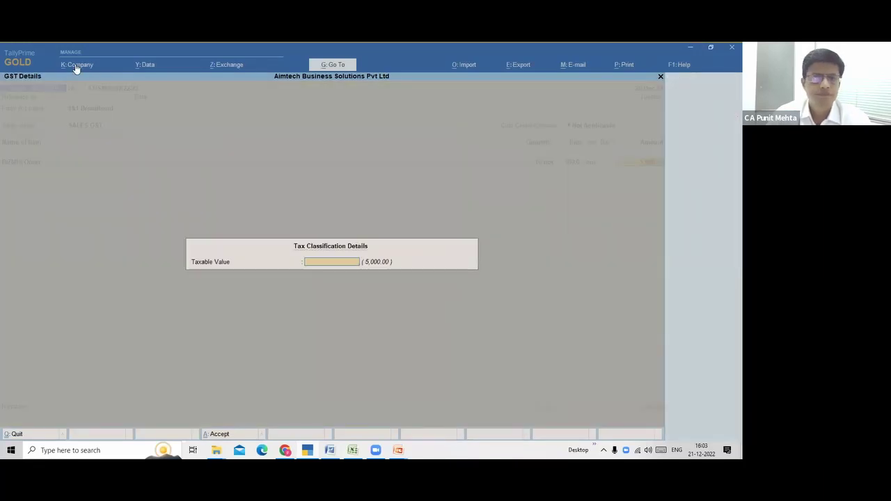
pyautogui.press('Return')
pyautogui.press('Return')
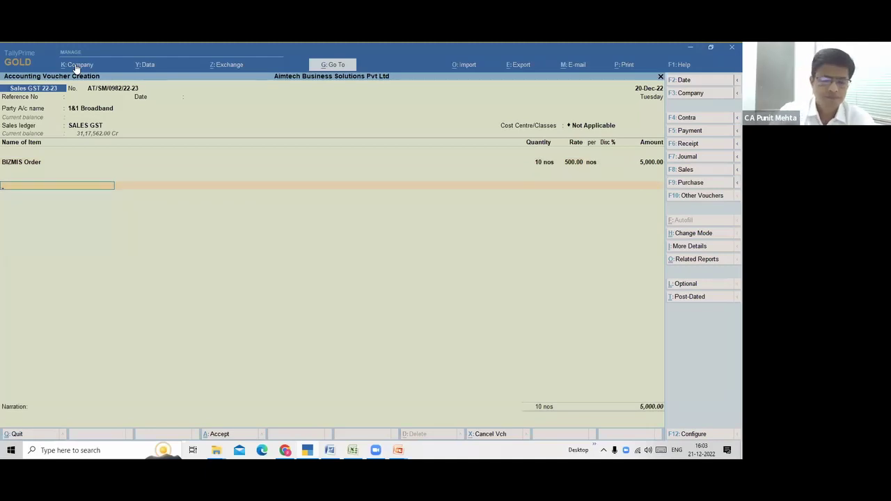
# - Add Output CGST (Rev Chrge) and OUTPUT SGST ledger lines of 300.00 each
pyautogui.write('OUTP')
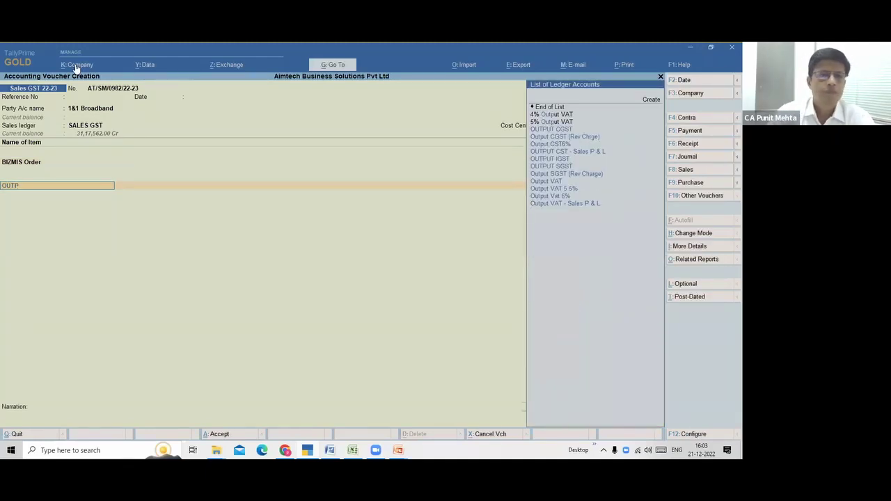
pyautogui.write('UT')
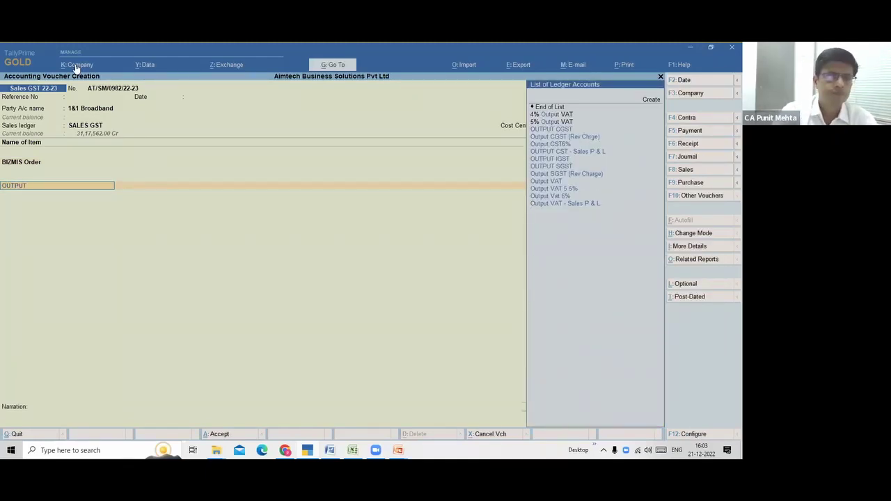
pyautogui.write('CG')
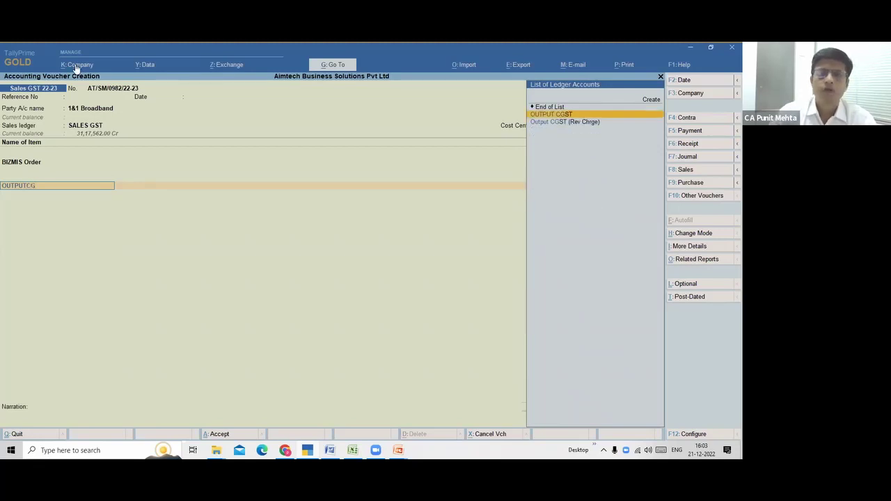
pyautogui.press('Down')
pyautogui.press('Return')
pyautogui.press('Return')
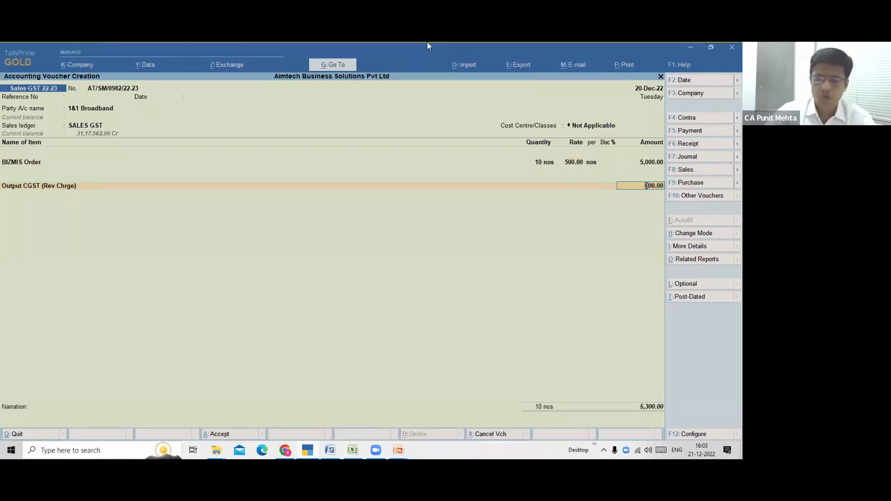
pyautogui.press('Return')
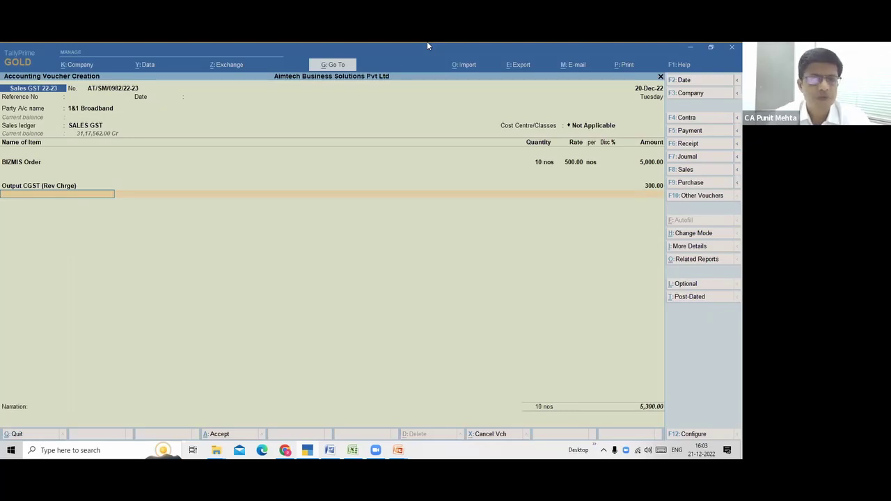
pyautogui.write('OUTPUT')
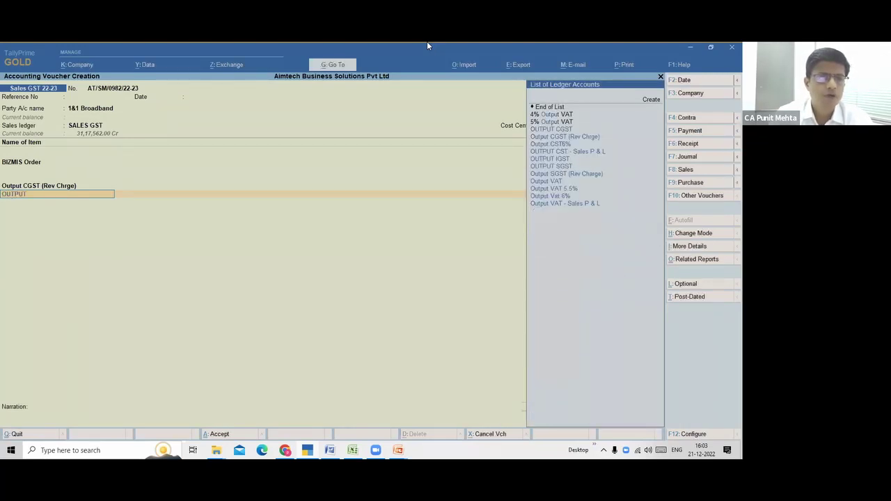
pyautogui.write('SGST')
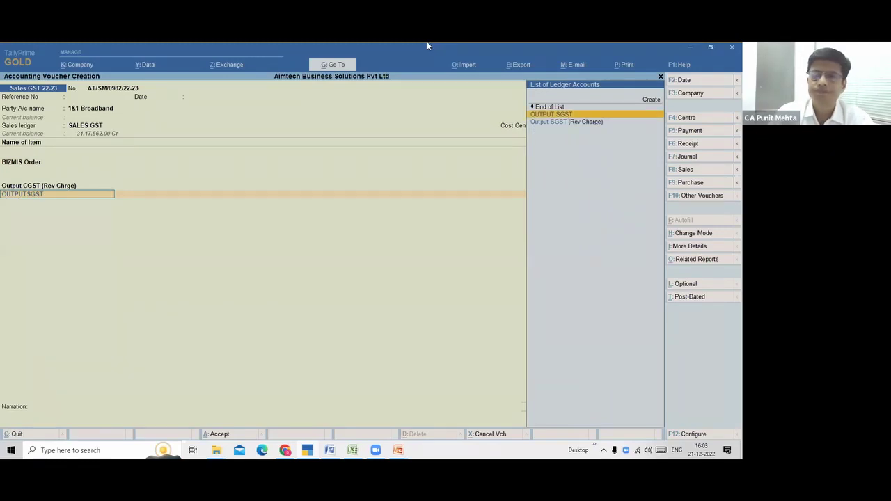
pyautogui.press('Return')
pyautogui.press('Return')
pyautogui.press('Return')
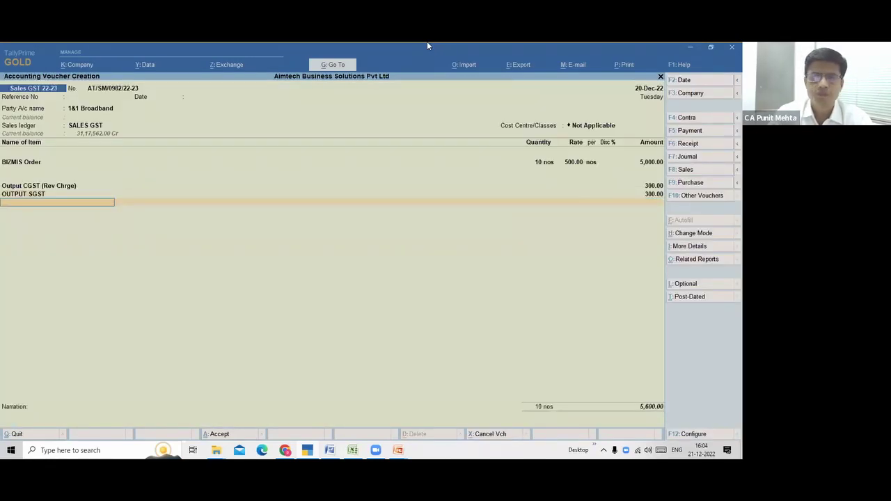
pyautogui.press('Return')
pyautogui.press('Return')
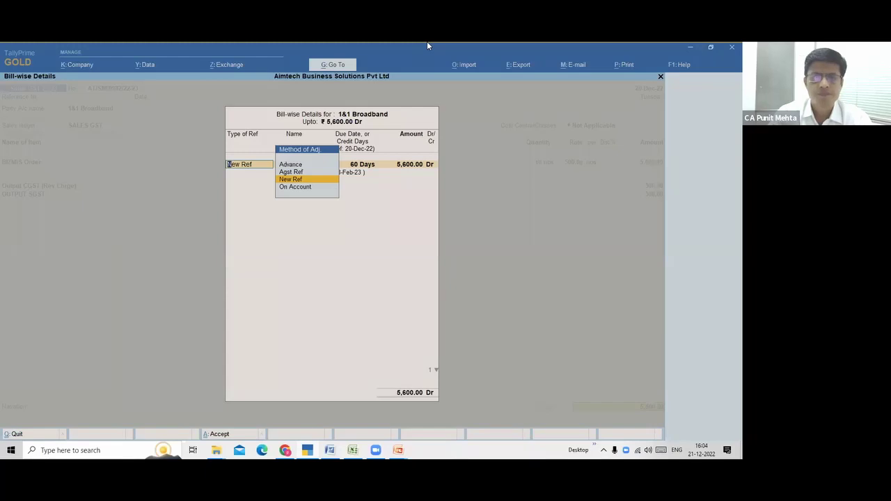
pyautogui.press('Return')
pyautogui.press('Return')
pyautogui.press('Return')
pyautogui.press('Return')
pyautogui.press('Return')
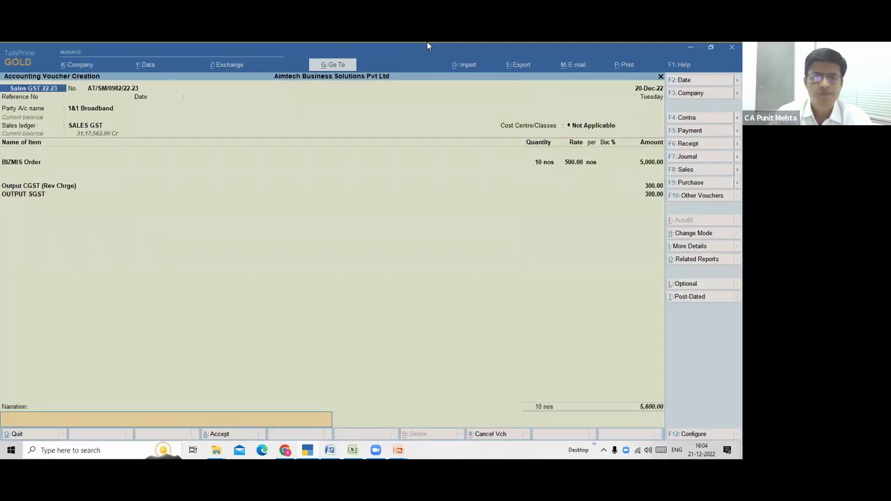
# - Accept the new bill reference and blank narration, then save despite modified tax details
pyautogui.press('Return')
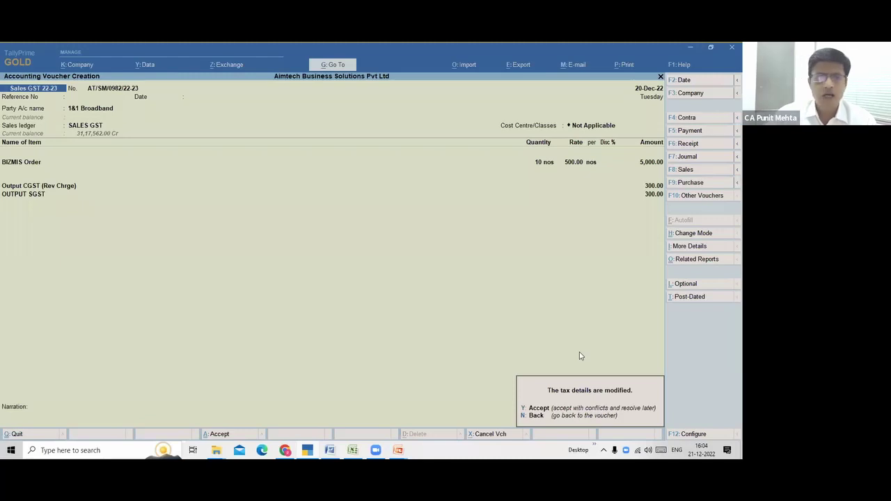
pyautogui.press('y')
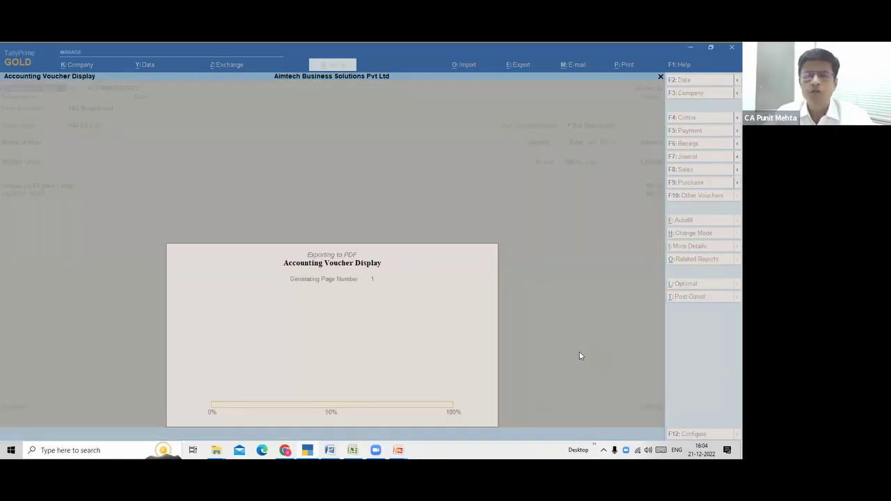
pyautogui.press('Escape')
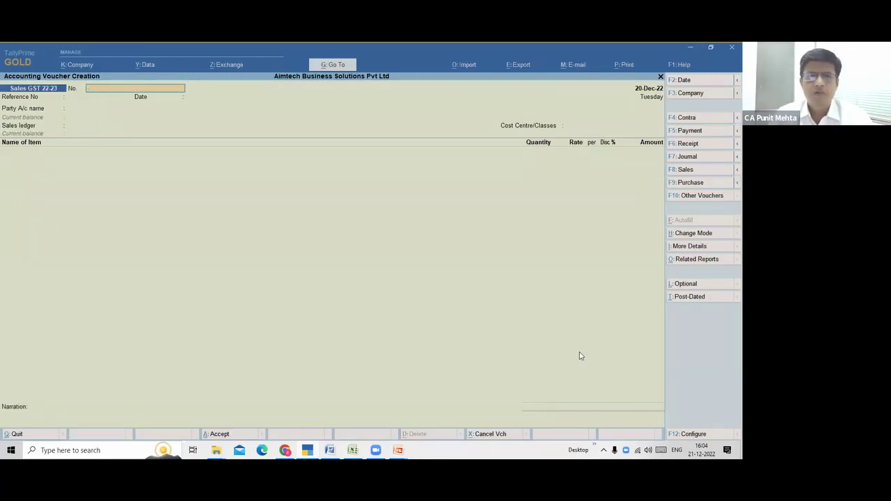
# - Quit voucher entry and open GSTR-1 for the period 1-Dec-22 to 31-Dec-22
pyautogui.press('y')
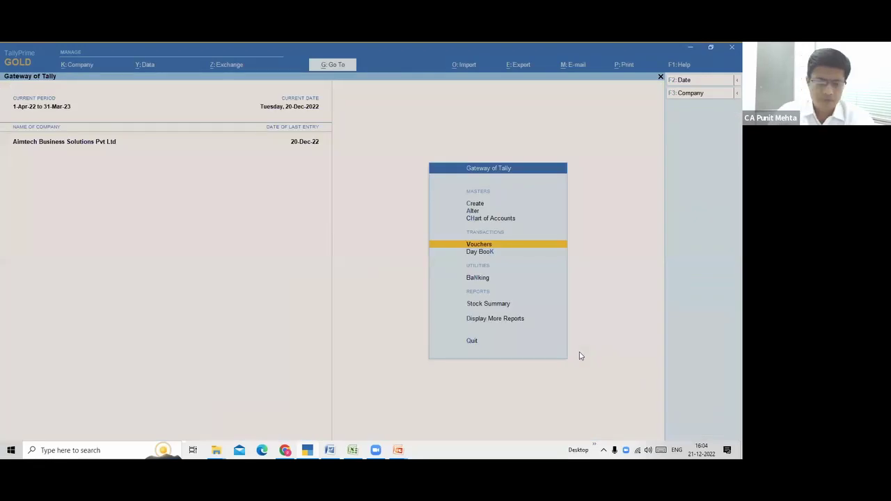
pyautogui.press('d')
pyautogui.press('u')
pyautogui.press('Return')
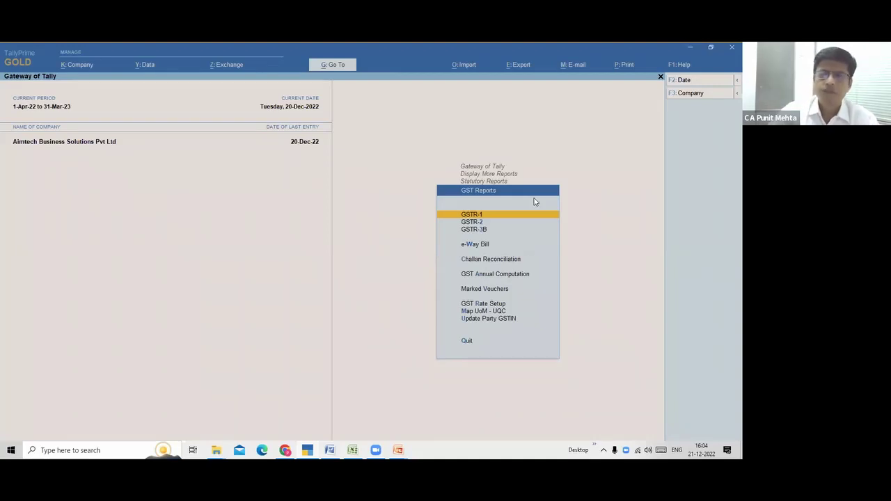
pyautogui.press('Return')
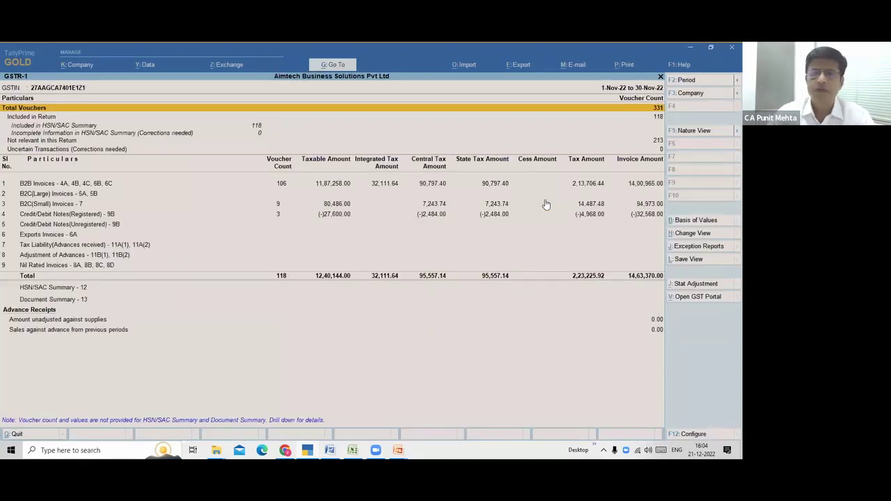
pyautogui.press('F2')
pyautogui.write('1/12')
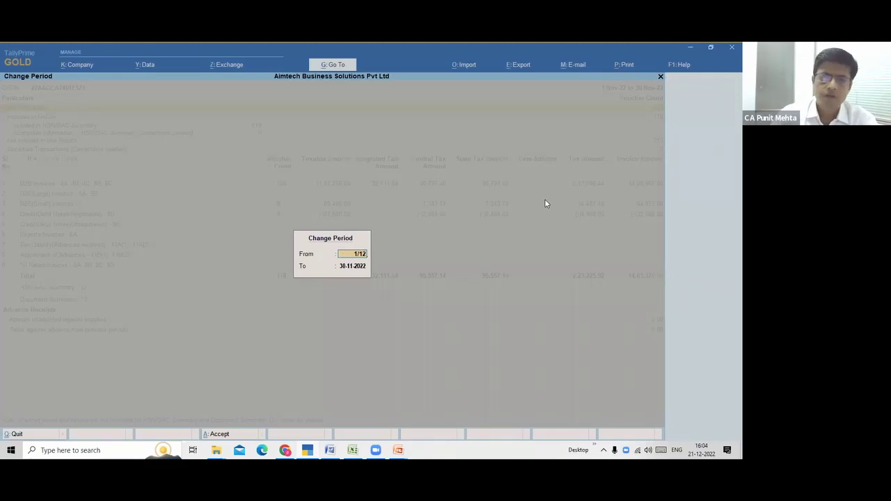
pyautogui.press('Return')
pyautogui.write('31/12')
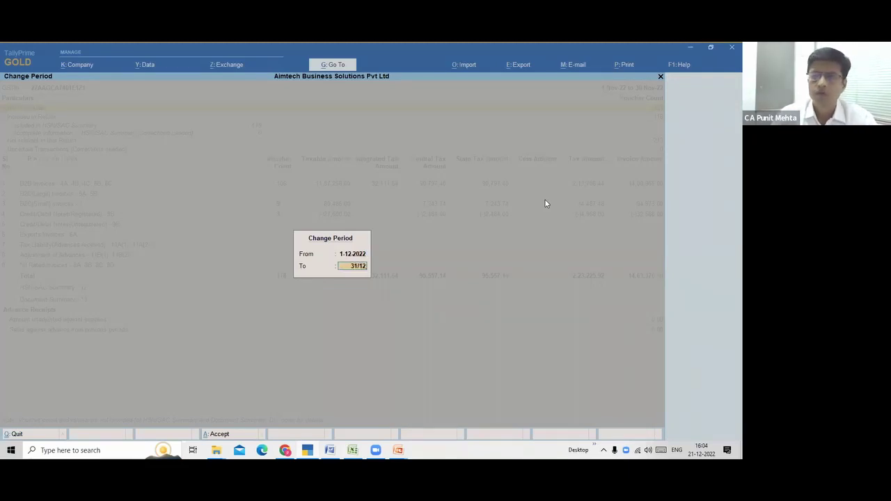
pyautogui.press('Return')
# - Inspect the tax-modified voucher under Uncertain Transactions, then back out to Statutory Reports
pyautogui.press('Down')
pyautogui.press('Down')
pyautogui.press('Down')
pyautogui.press('Down')
pyautogui.press('Down')
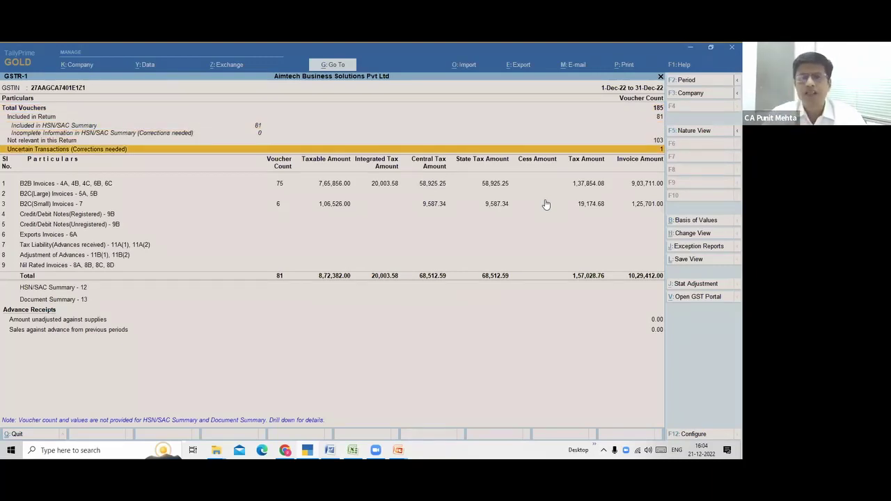
pyautogui.press('Return')
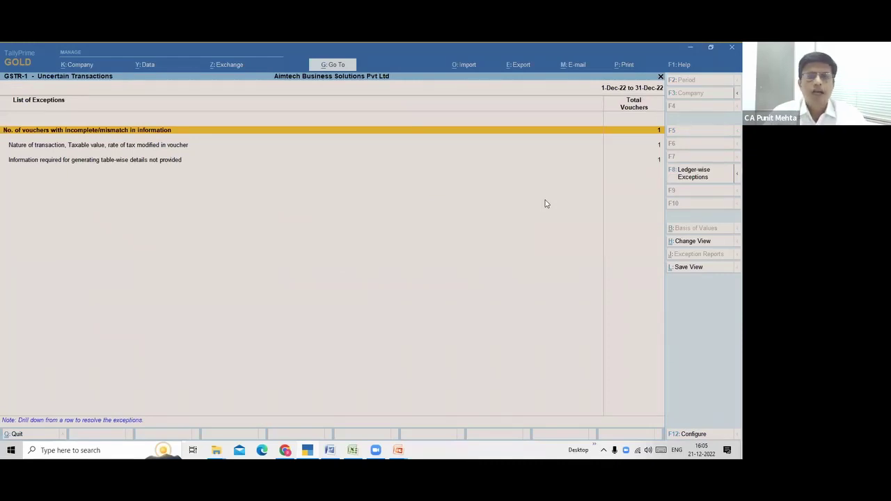
pyautogui.press('Down')
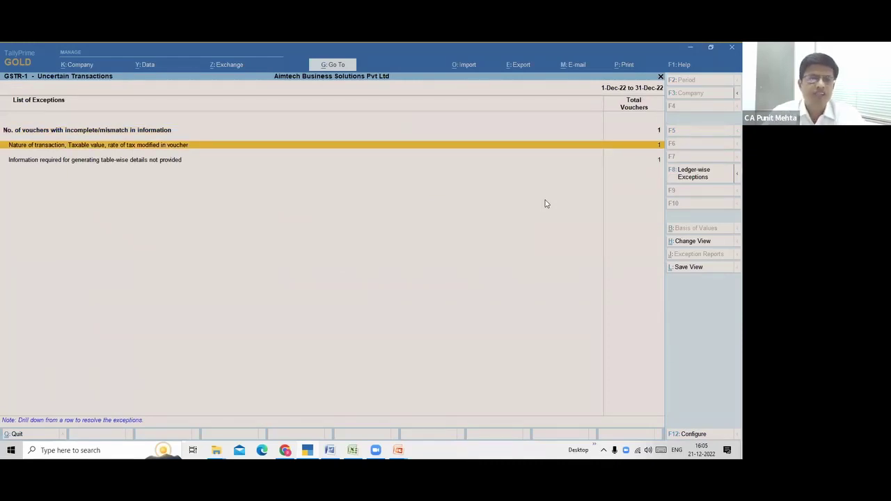
pyautogui.press('alt')
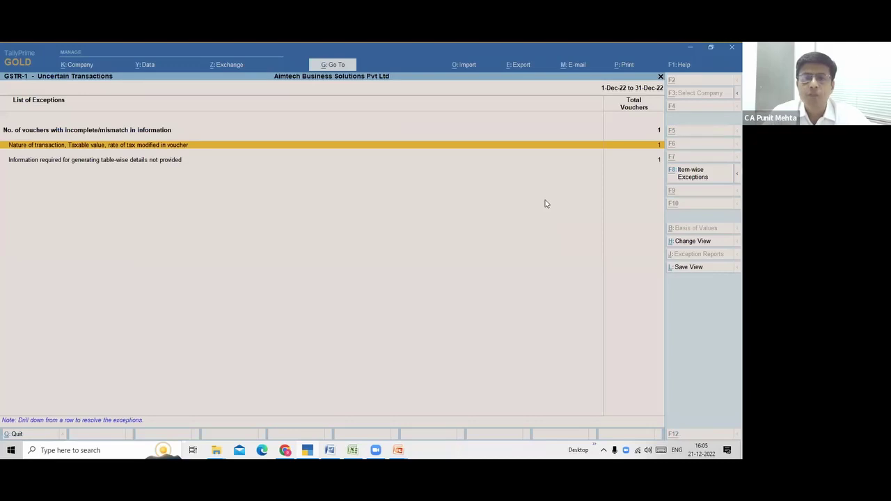
pyautogui.press('Return')
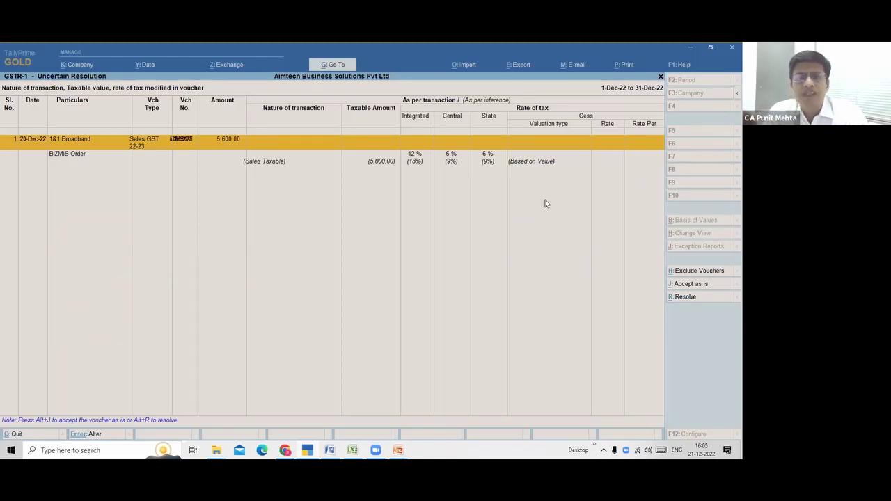
pyautogui.press('Escape')
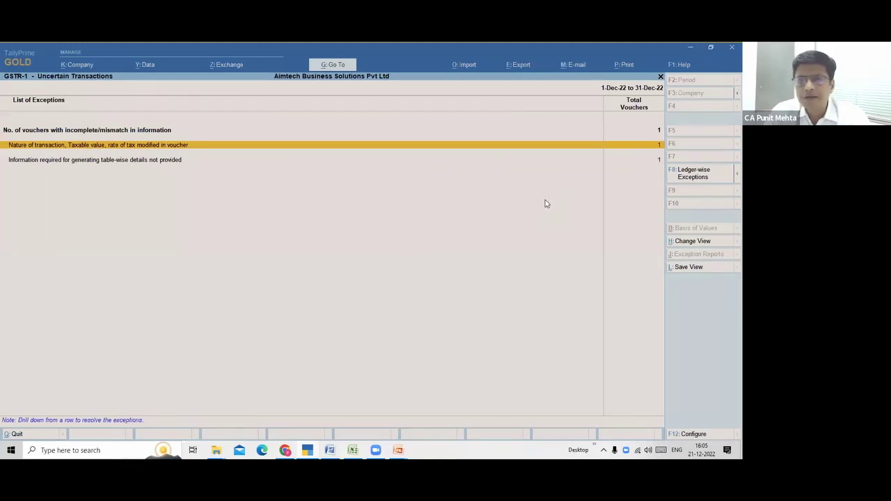
pyautogui.press('Escape')
pyautogui.press('Escape')
pyautogui.press('Escape')
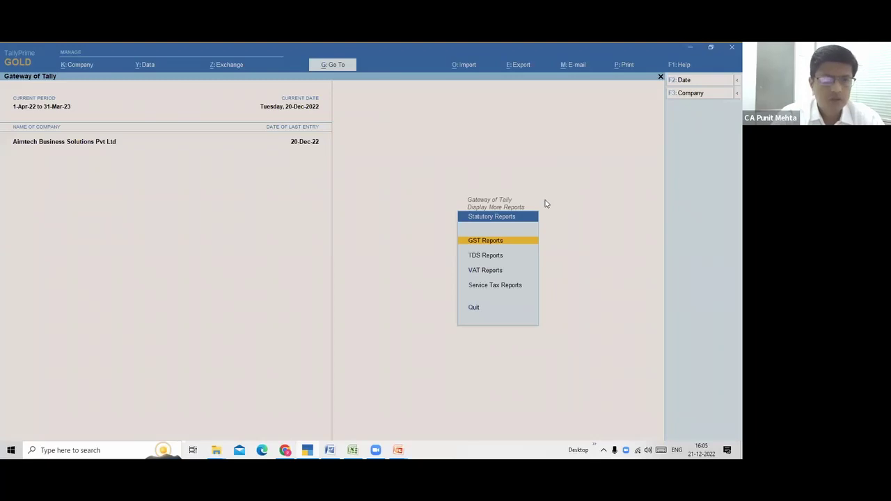
# - Open Change User and try entering a different username, moving on to the password
pyautogui.hotkey('alt', 'k')
pyautogui.press('Down')
pyautogui.press('Down')
pyautogui.press('Down')
pyautogui.press('Down')
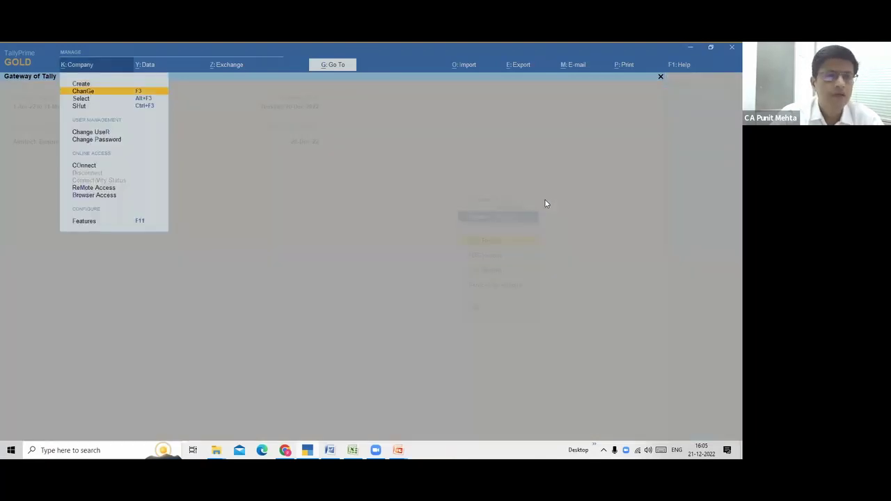
pyautogui.press('Down')
pyautogui.press('Up')
pyautogui.press('Return')
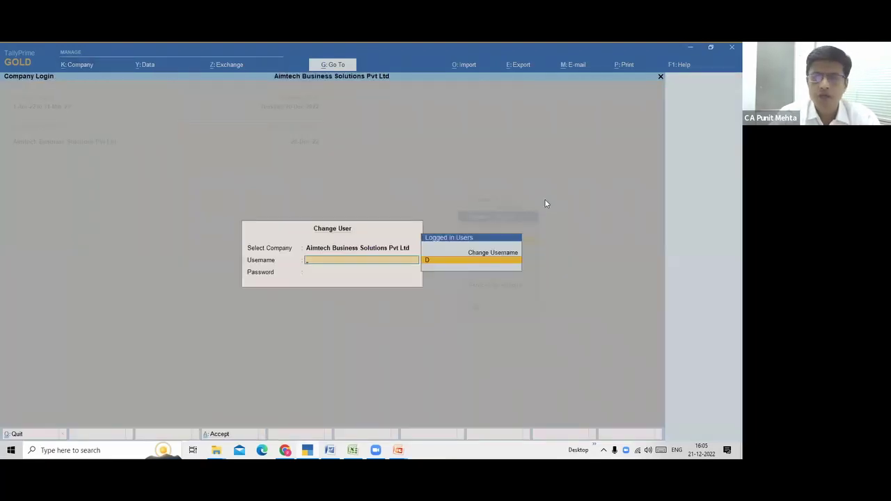
pyautogui.press('Up')
pyautogui.press('Return')
pyautogui.write('AIM\\')
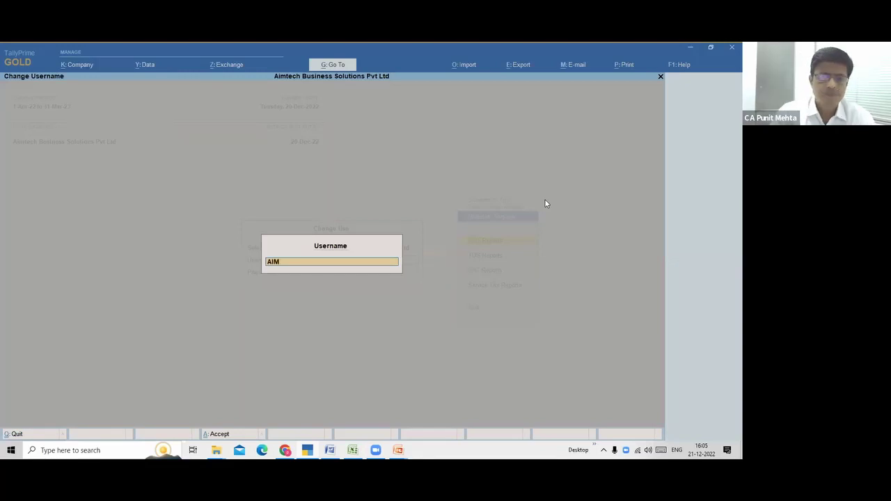
pyautogui.press('Return')
pyautogui.press('BackSpace')
pyautogui.press('BackSpace')
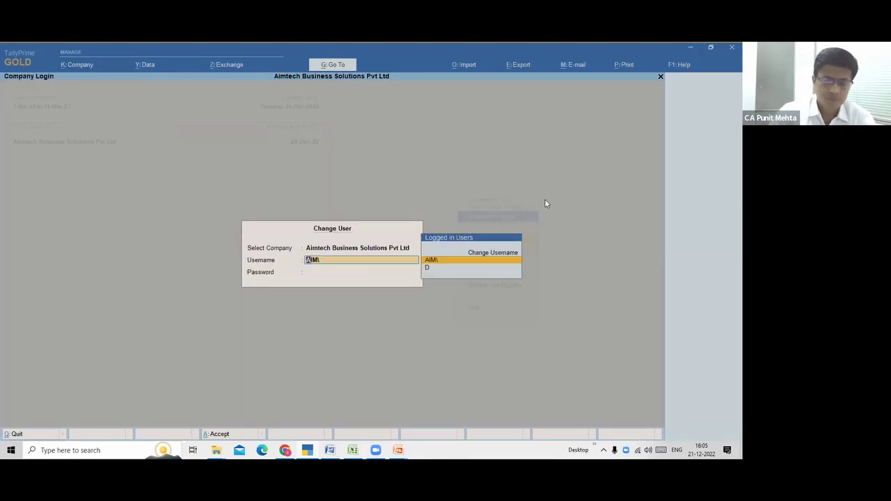
pyautogui.press('Return')
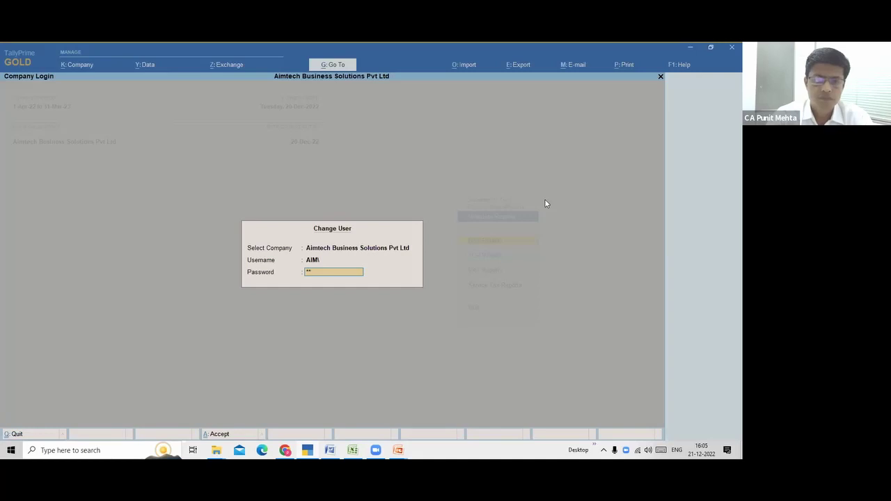
# - Re-enter the new username via Change Username and log in with the password
pyautogui.press('BackSpace')
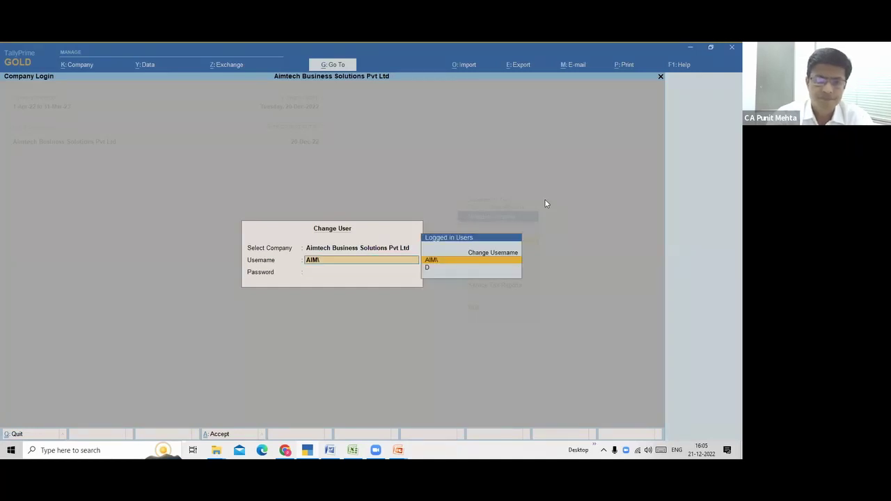
pyautogui.press('Return')
pyautogui.press('BackSpace')
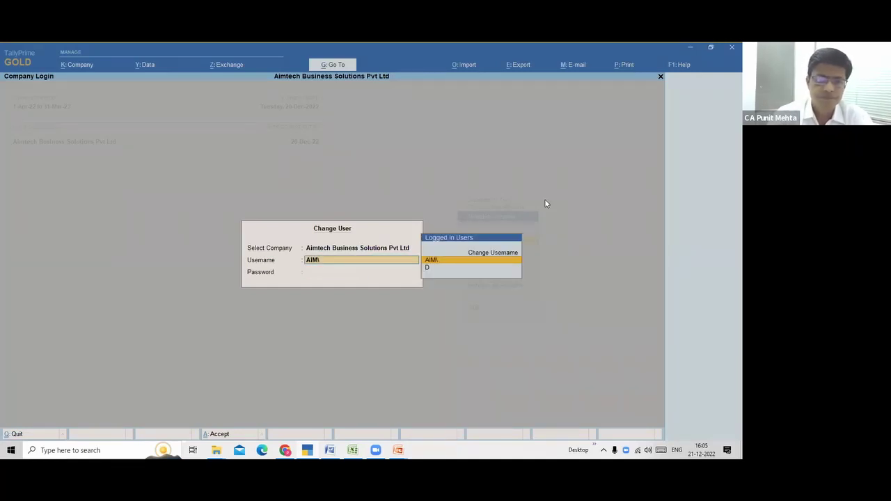
pyautogui.press('Up')
pyautogui.press('Return')
pyautogui.write('aim')
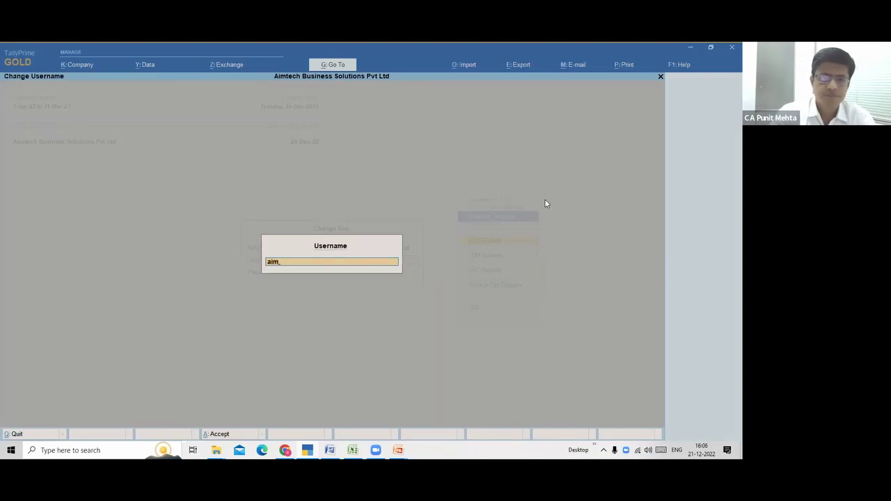
pyautogui.press('Return')
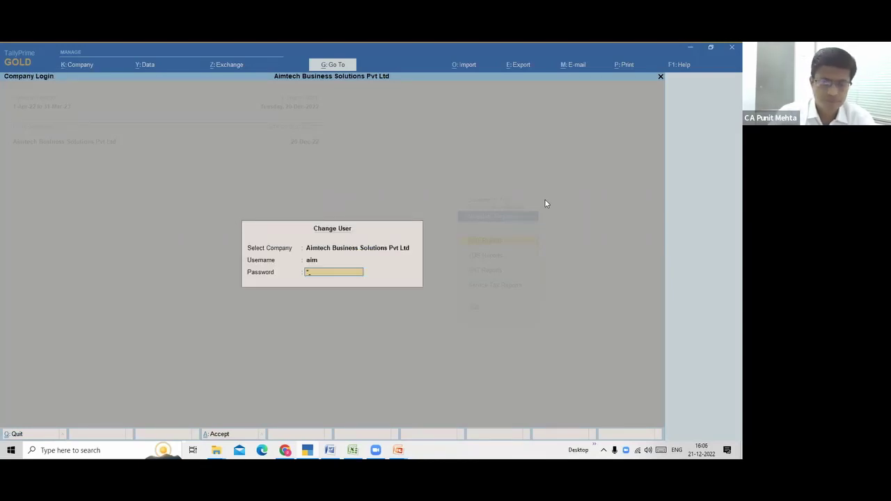
pyautogui.press('Return')
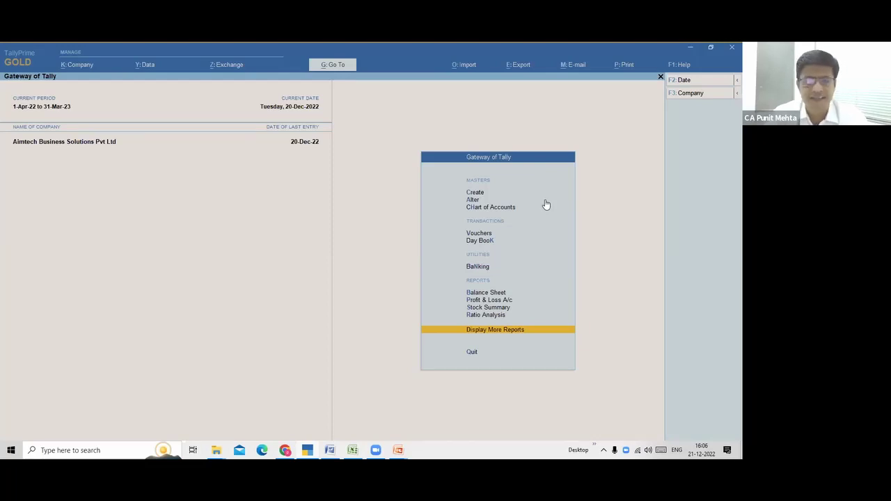
# - Open the Day Book and bring up the last entry, the 1&1 Broadband voucher, for alteration
pyautogui.press('Up')
pyautogui.press('Up')
pyautogui.press('Up')
pyautogui.press('Up')
pyautogui.press('Up')
pyautogui.press('Up')
pyautogui.press('Down')
pyautogui.press('Down')
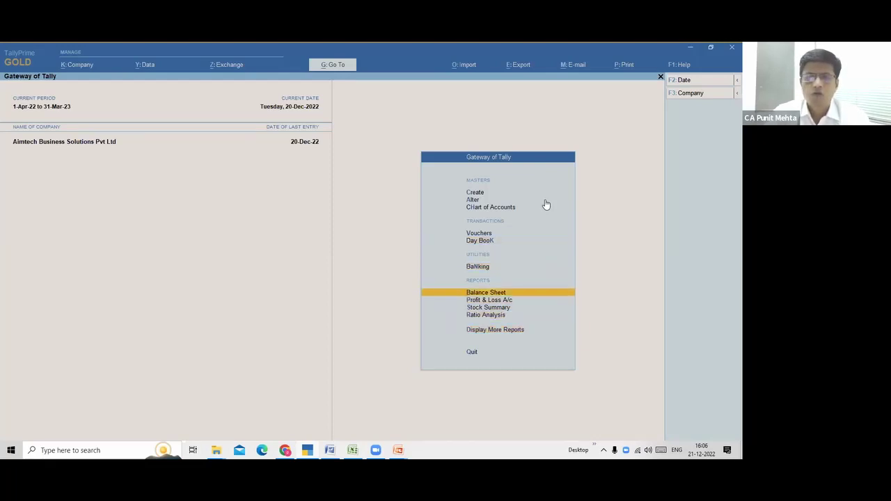
pyautogui.press('Up')
pyautogui.press('Up')
pyautogui.press('d')
pyautogui.press('k')
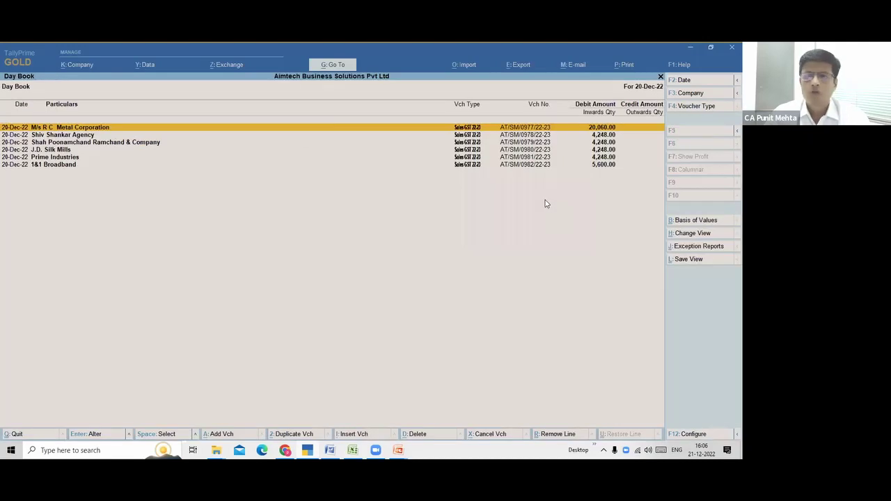
pyautogui.press('End')
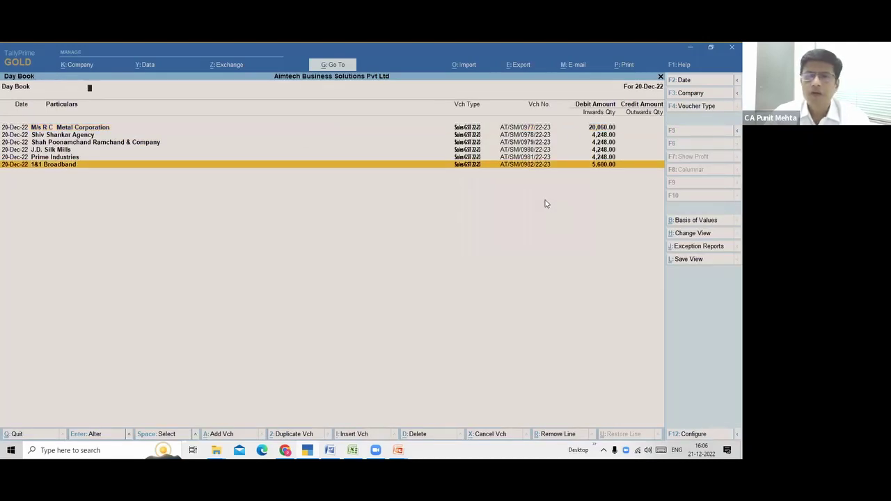
pyautogui.press('Return')
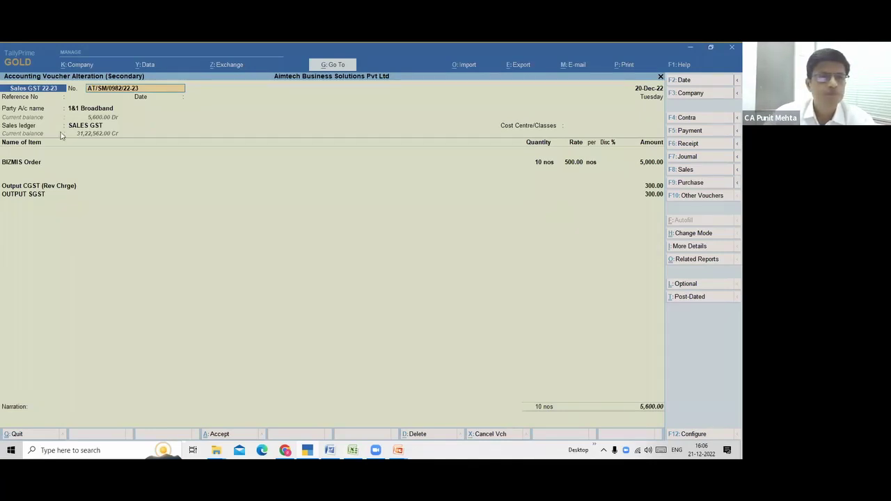
# - Accept the voucher's party account and dispatch details unchanged
pyautogui.click(77, 108)
pyautogui.press('Return')
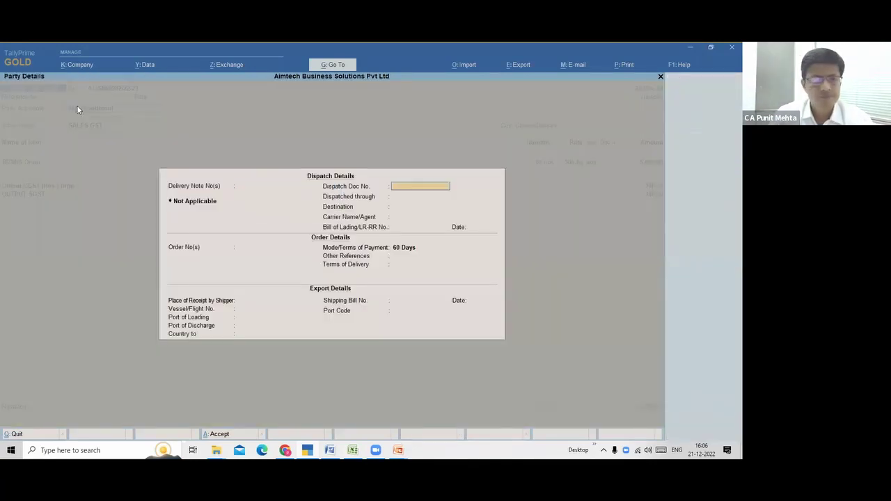
pyautogui.press('Return')
pyautogui.press('Return')
pyautogui.hotkey('ctrl', 'a')
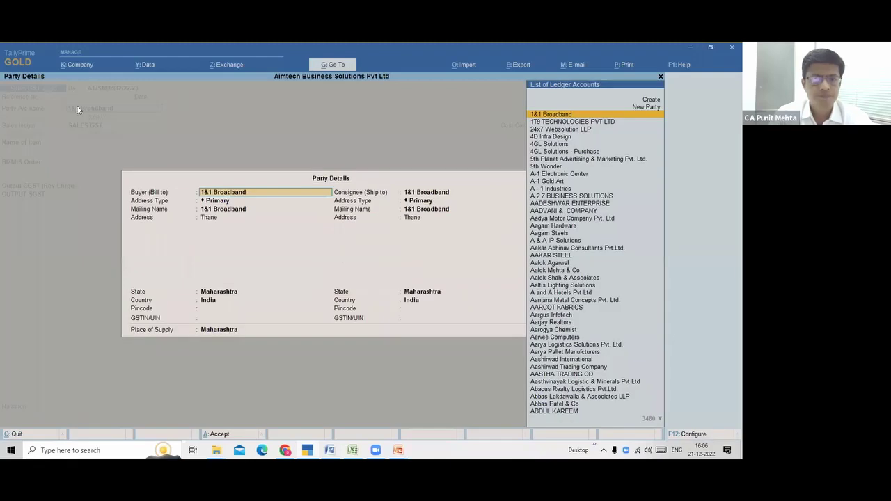
pyautogui.hotkey('ctrl', 'a')
pyautogui.press('Return')
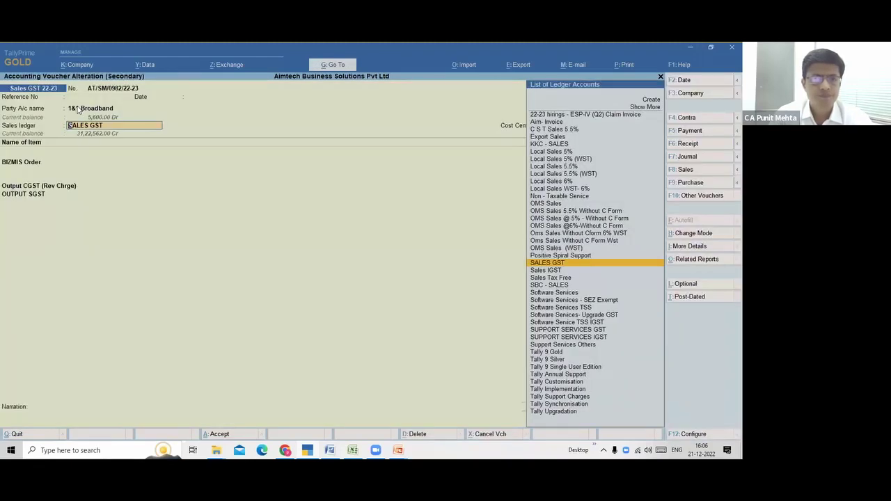
# - Accept the sales ledger, tax classification, stock allocation and output tax rows, reaching the 5,600.00 bill-wise details
pyautogui.press('Return')
pyautogui.press('Return')
pyautogui.hotkey('ctrl', 'a')
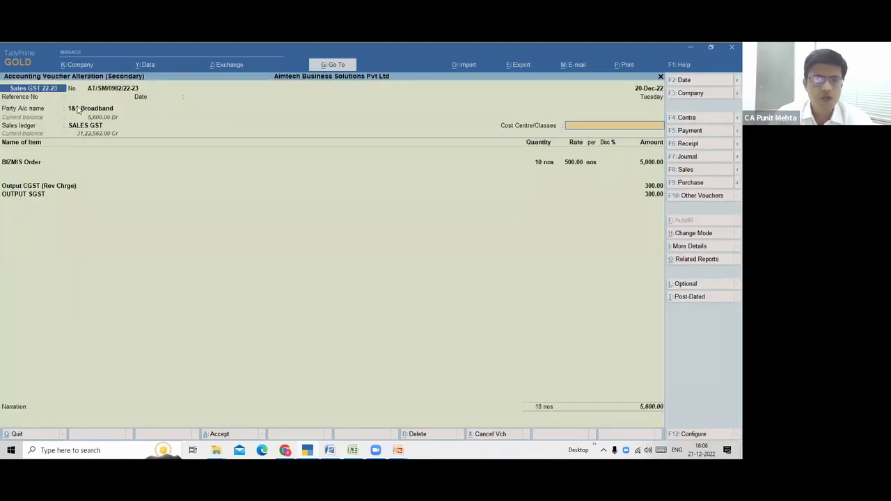
pyautogui.press('Return')
pyautogui.press('Return')
pyautogui.press('Return')
pyautogui.press('Return')
pyautogui.press('Return')
pyautogui.press('Return')
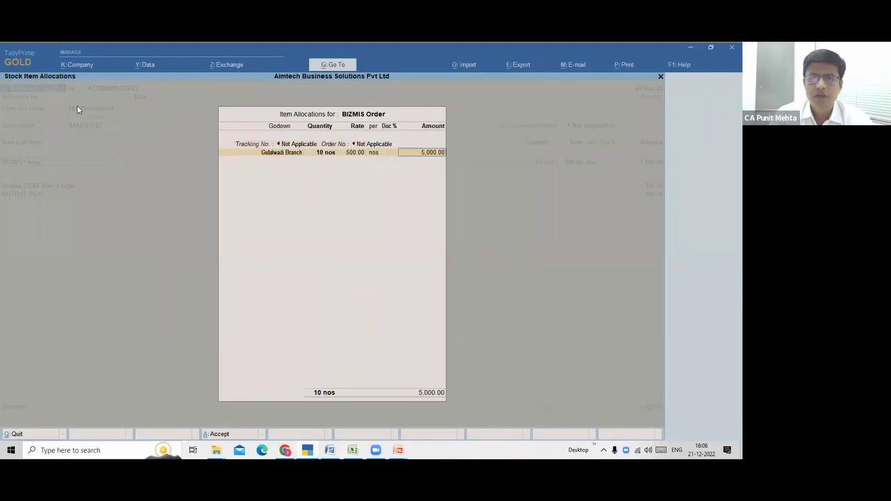
pyautogui.press('Return')
pyautogui.press('Return')
pyautogui.hotkey('ctrl', 'a')
pyautogui.press('Return')
pyautogui.press('Return')
pyautogui.press('Return')
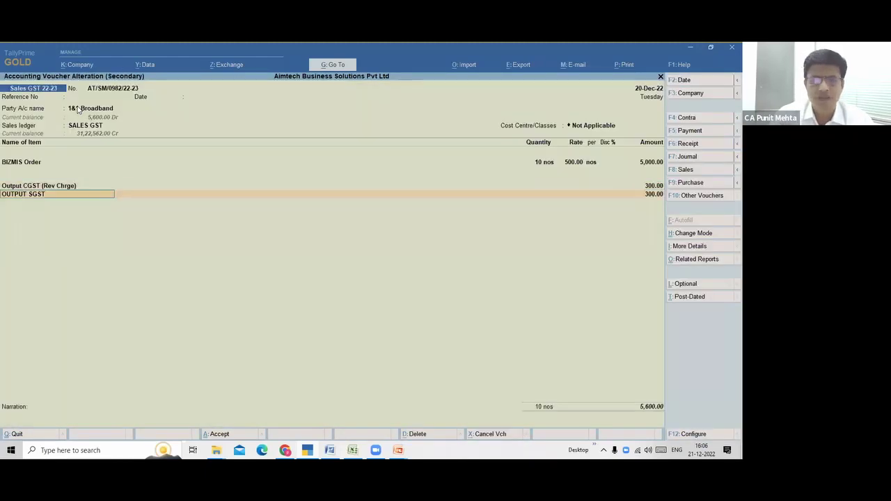
pyautogui.press('Return')
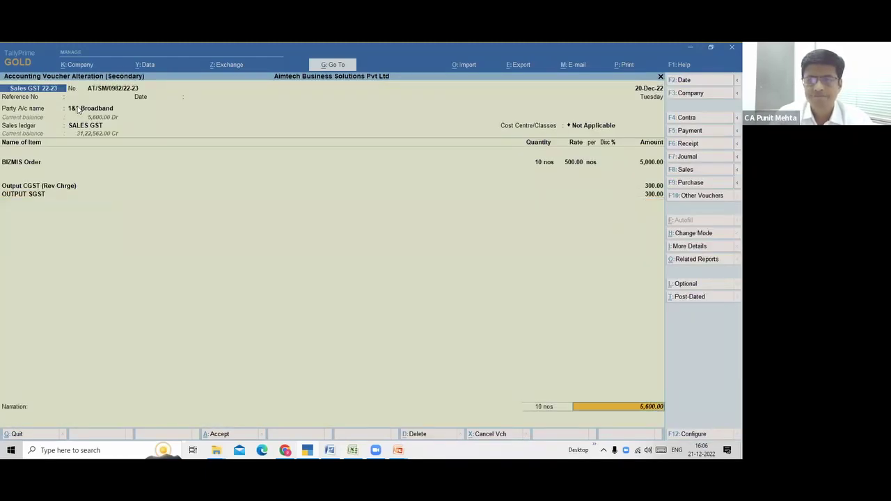
pyautogui.press('Return')
pyautogui.press('Return')
pyautogui.press('Return')
pyautogui.press('Return')
pyautogui.press('Return')
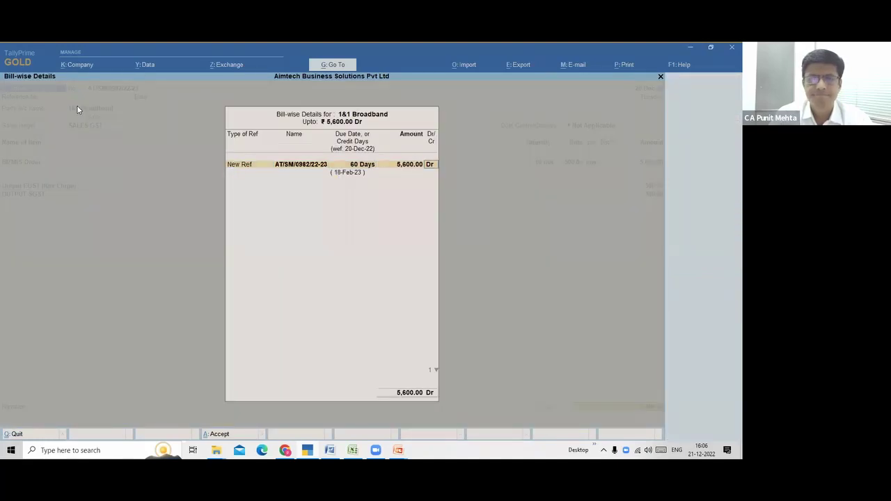
pyautogui.press('Return')
pyautogui.press('Return')
pyautogui.press('Return')
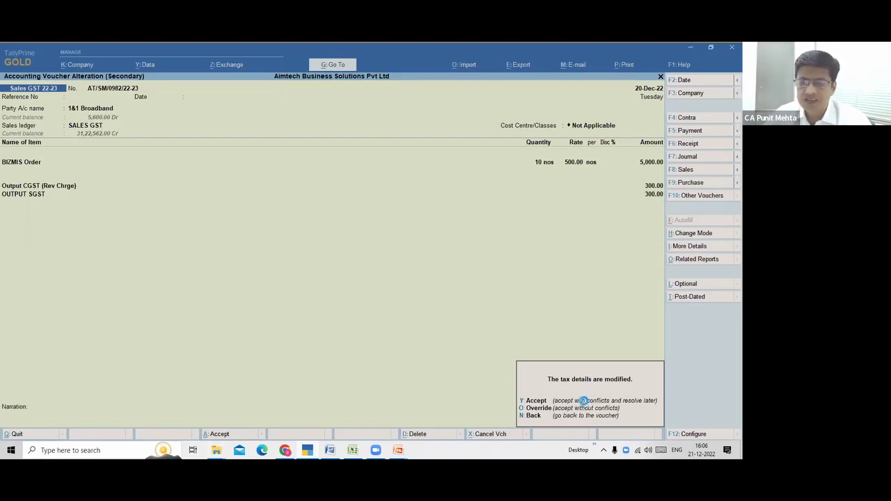
# - Save voucher AT/SM/0982/22-23 by accepting the modified tax details and choosing Override at bill-wise details
pyautogui.click(582, 410)
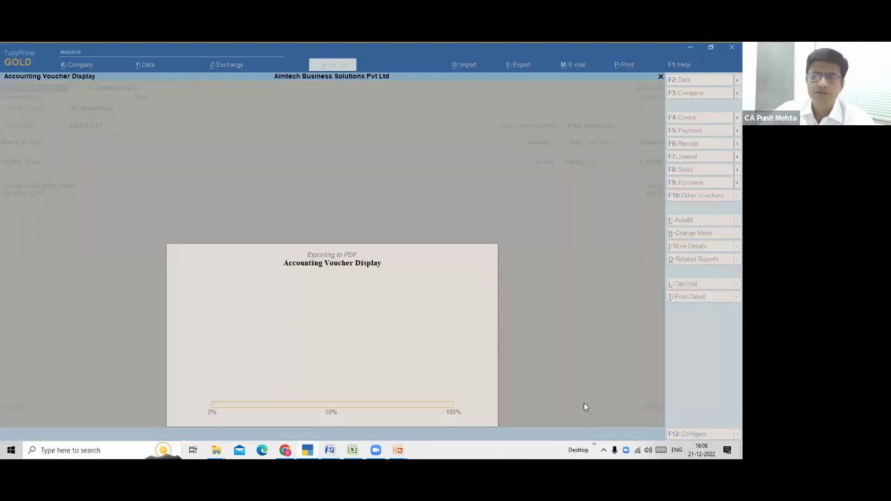
pyautogui.press('Return')
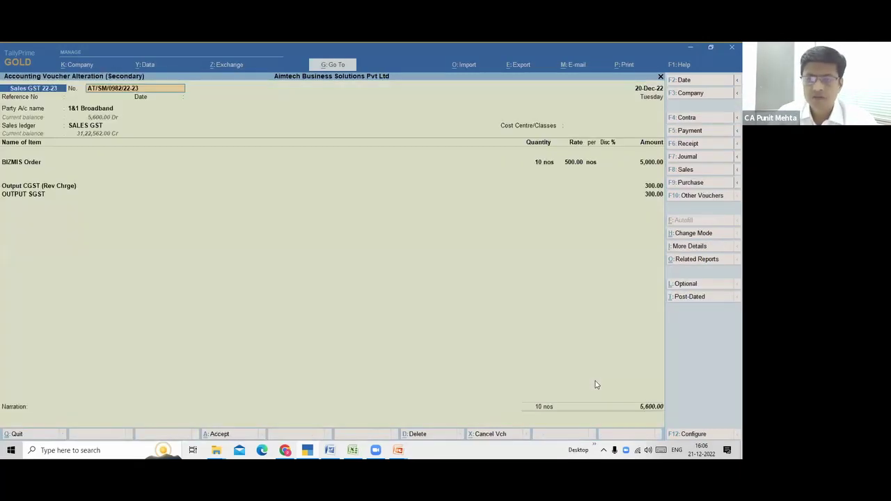
pyautogui.click(643, 411)
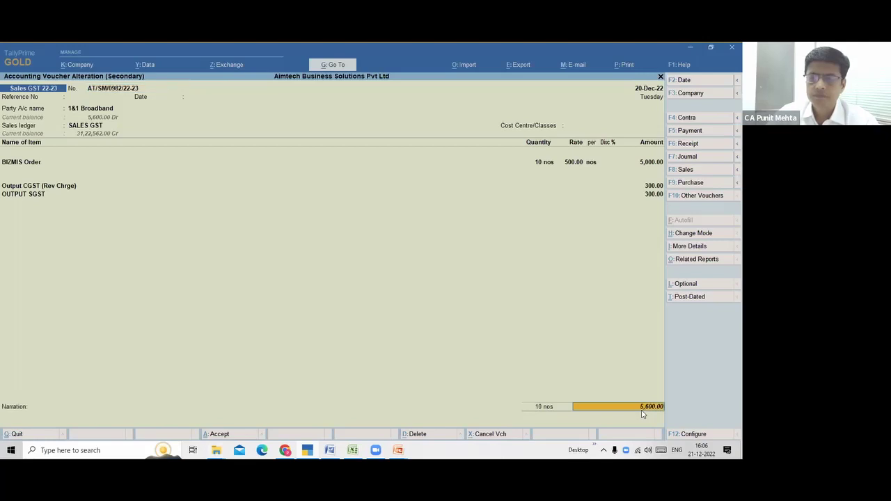
pyautogui.press('Return')
pyautogui.press('Return')
pyautogui.press('Return')
pyautogui.press('Return')
pyautogui.press('Return')
pyautogui.press('Return')
pyautogui.press('Return')
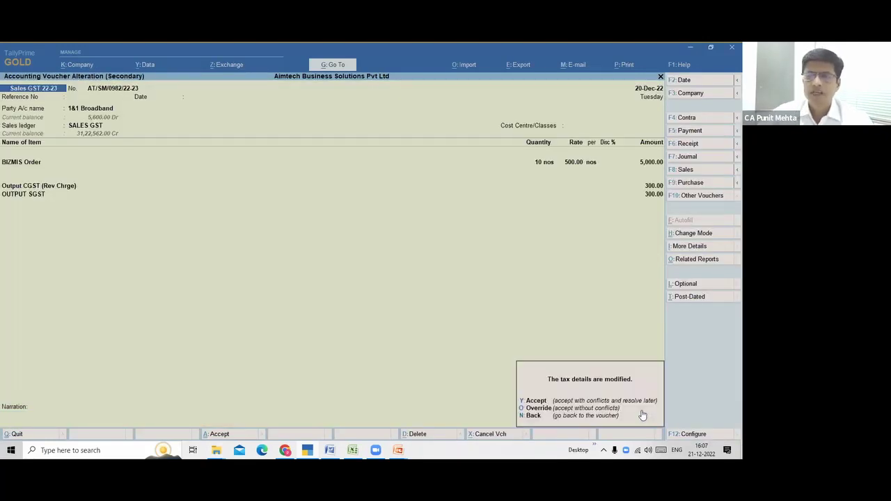
pyautogui.click(572, 409)
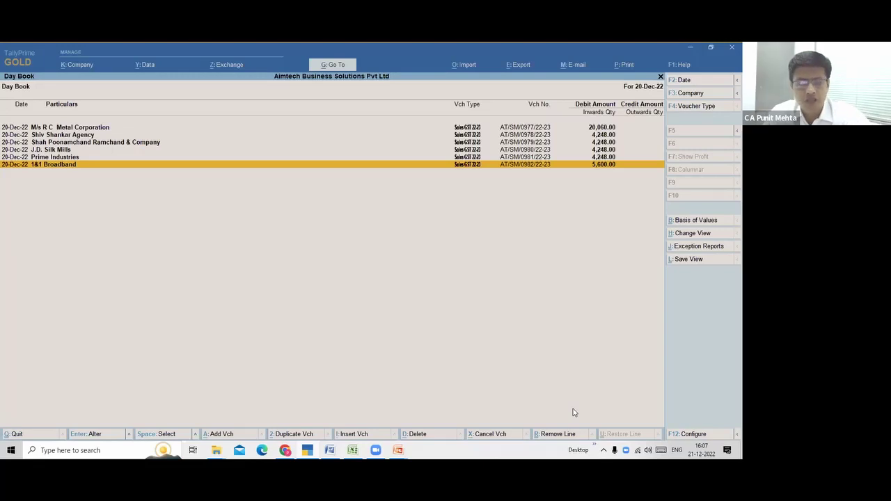
# - Leave the Day Book and open User Roles from the Company menu to list security levels
pyautogui.press('Escape')
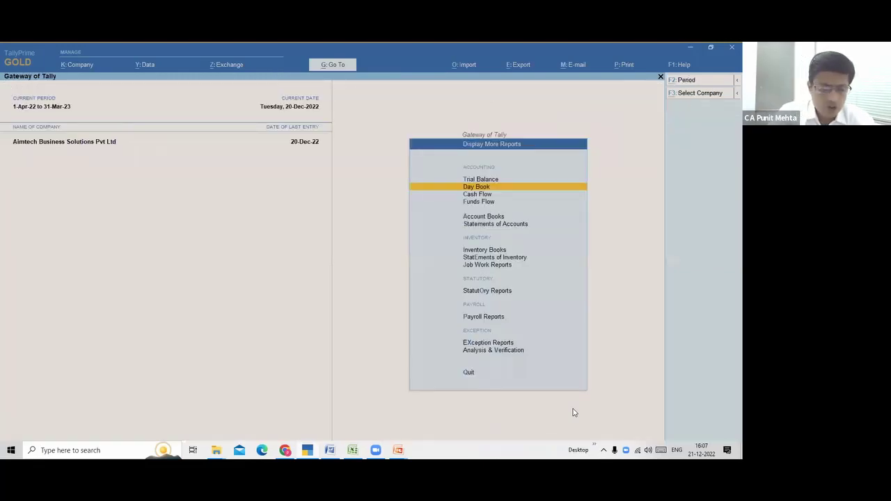
pyautogui.hotkey('alt', 'k')
pyautogui.press('Down')
pyautogui.press('Down')
pyautogui.press('Down')
pyautogui.press('Down')
pyautogui.press('Down')
pyautogui.press('Down')
pyautogui.press('Down')
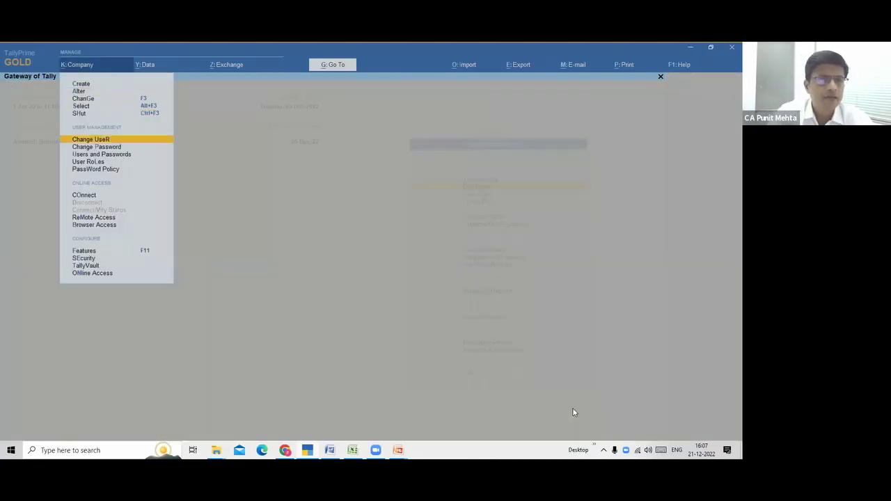
pyautogui.press('Down')
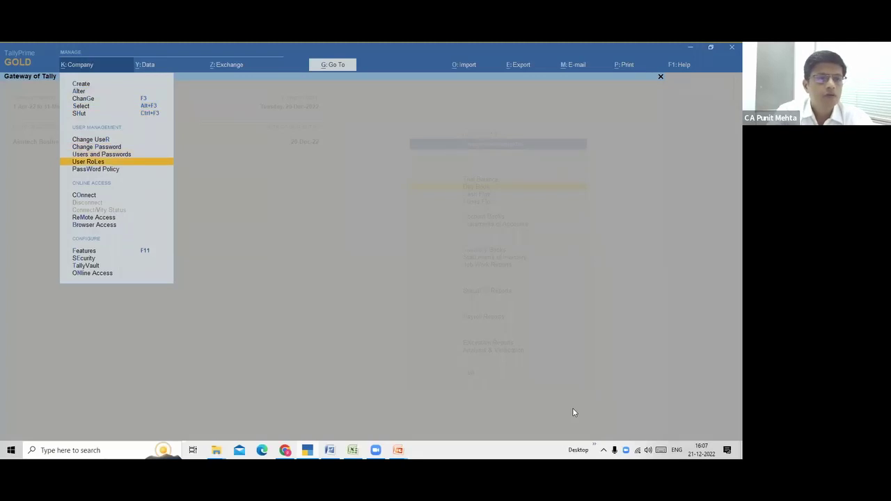
pyautogui.press('Up')
pyautogui.press('Down')
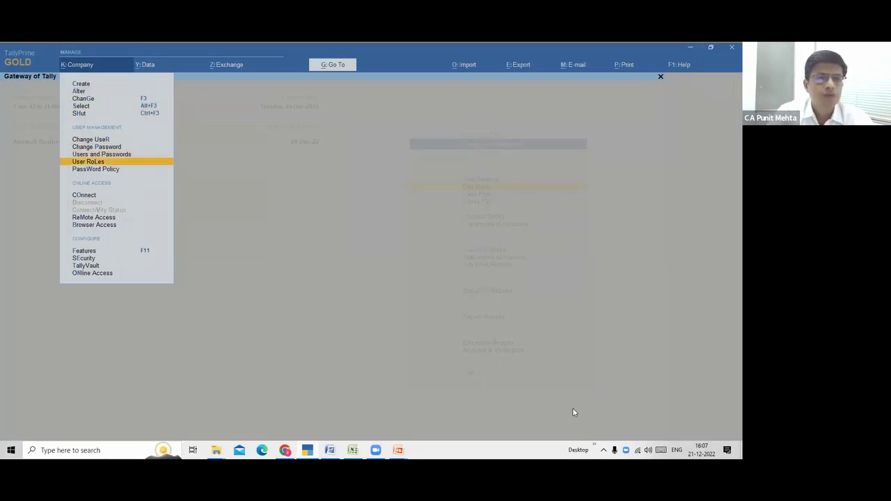
pyautogui.press('Return')
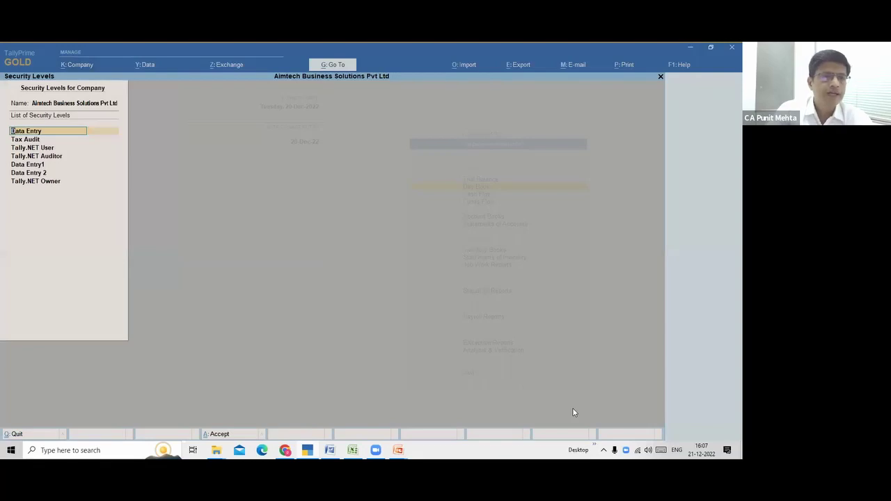
# - Set 'Allow to override tax details' to Yes for the Data Entry security level and save it
pyautogui.press('Return')
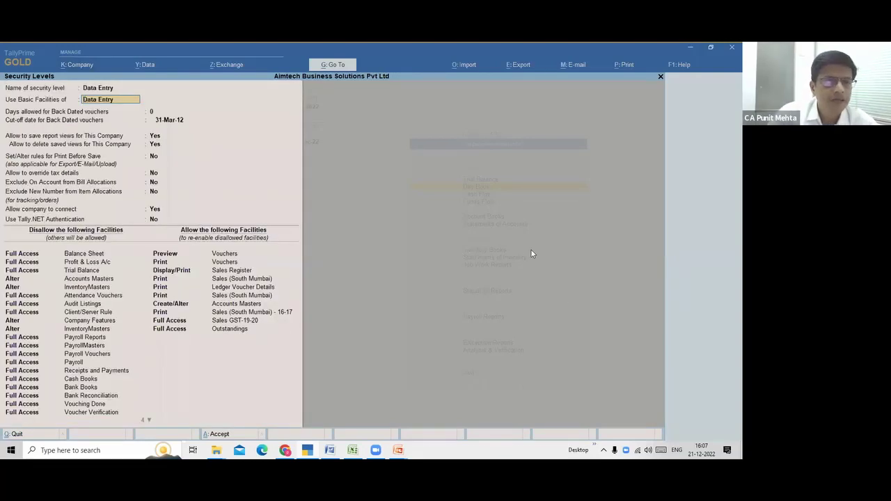
pyautogui.click(153, 174)
pyautogui.write('y')
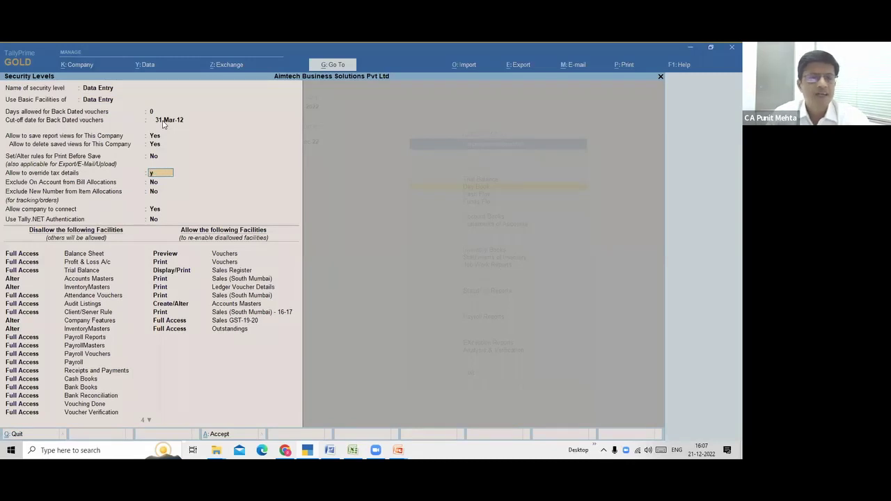
pyautogui.press('Return')
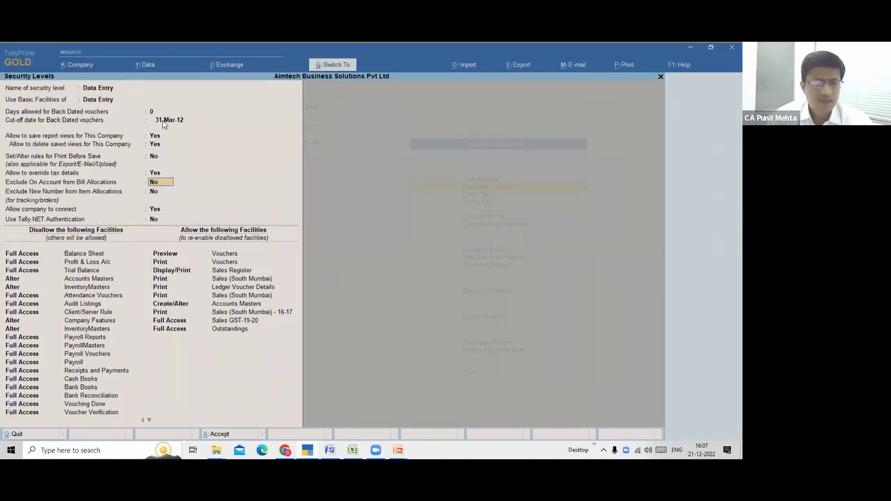
pyautogui.hotkey('ctrl', 'a')
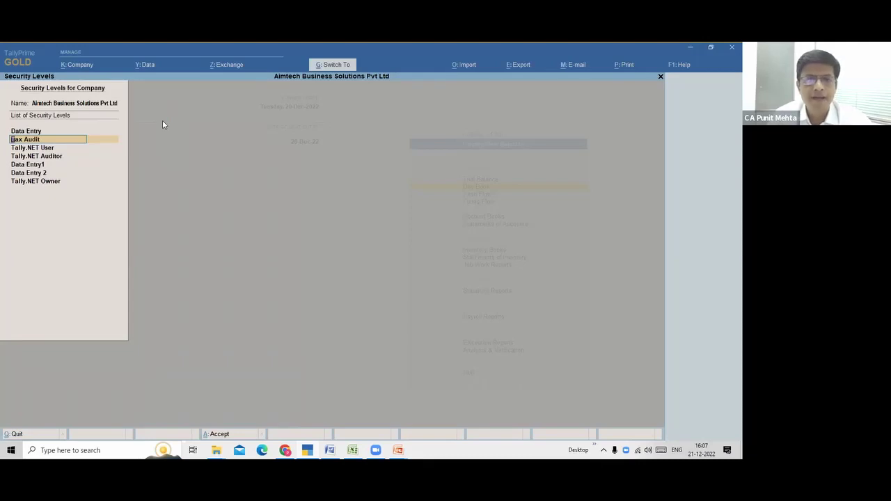
# - Add Outstandings as a disallowed facility for Data Entry1, save, and return to the Gateway
pyautogui.press('Down')
pyautogui.press('Down')
pyautogui.press('Down')
pyautogui.press('Return')
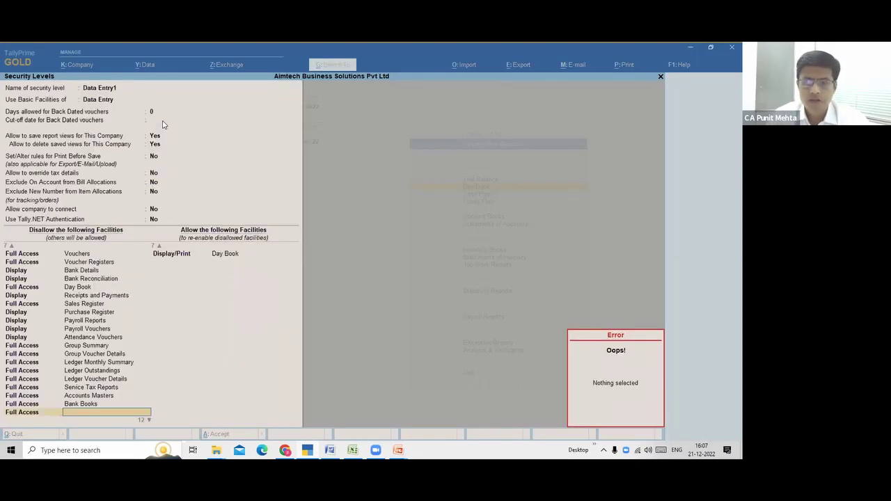
pyautogui.write('out')
pyautogui.press('Return')
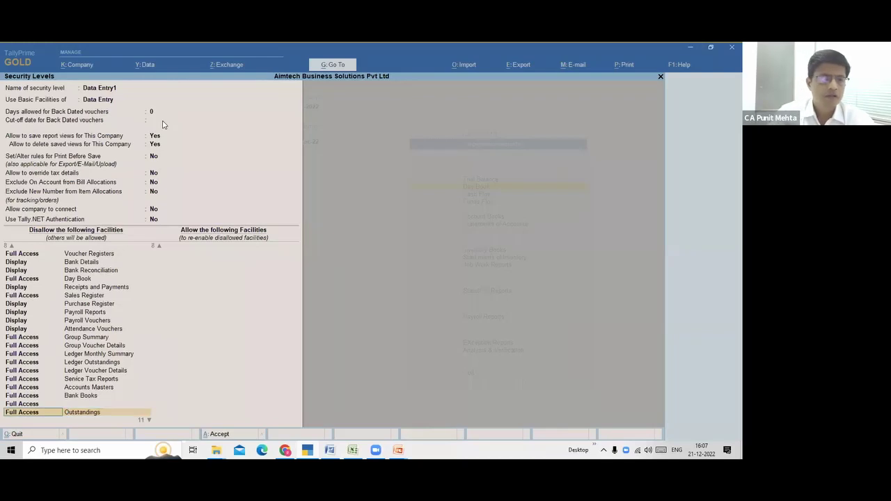
pyautogui.press('Return')
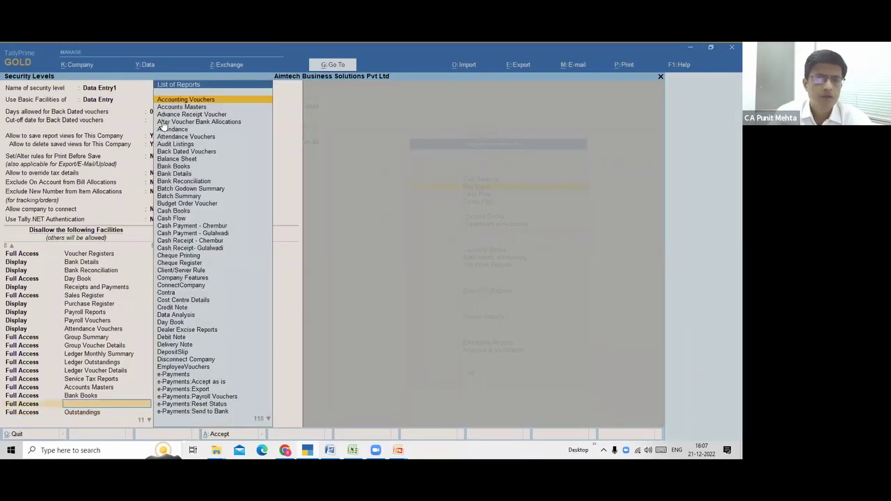
pyautogui.press('Escape')
pyautogui.hotkey('ctrl', 'a')
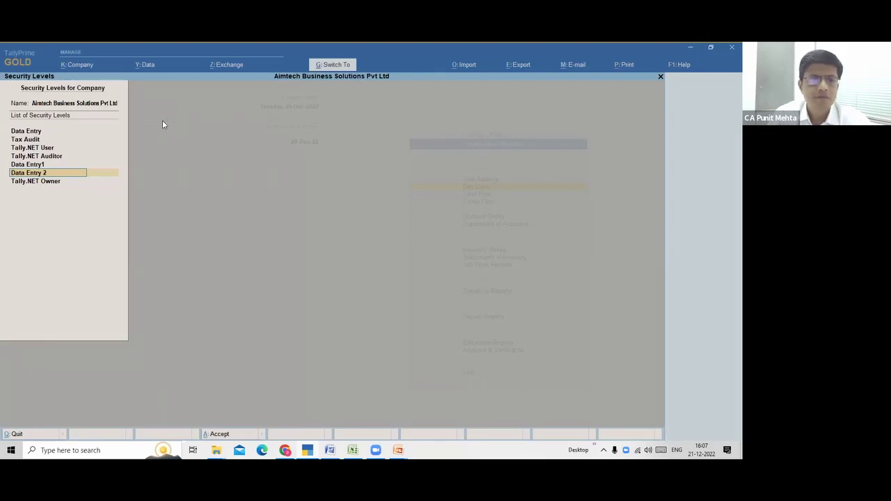
pyautogui.press('Escape')
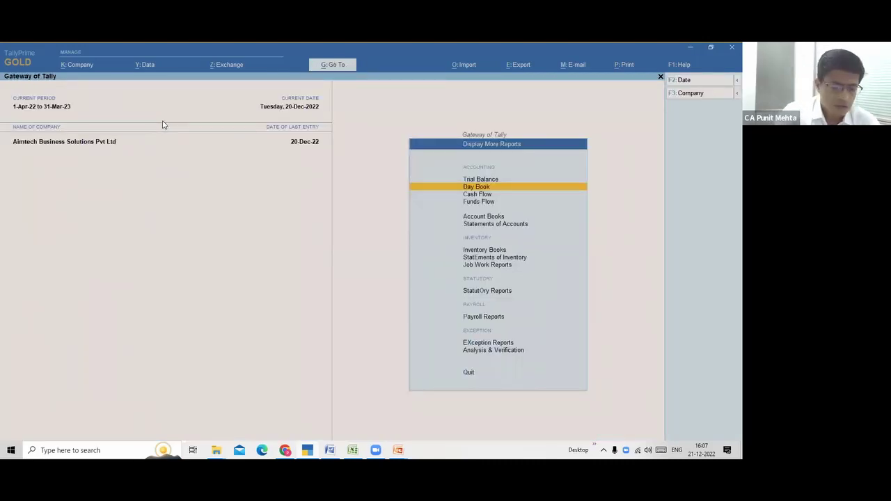
# - Open the Change User dialog from the Company menu
pyautogui.hotkey('alt', 'F3')
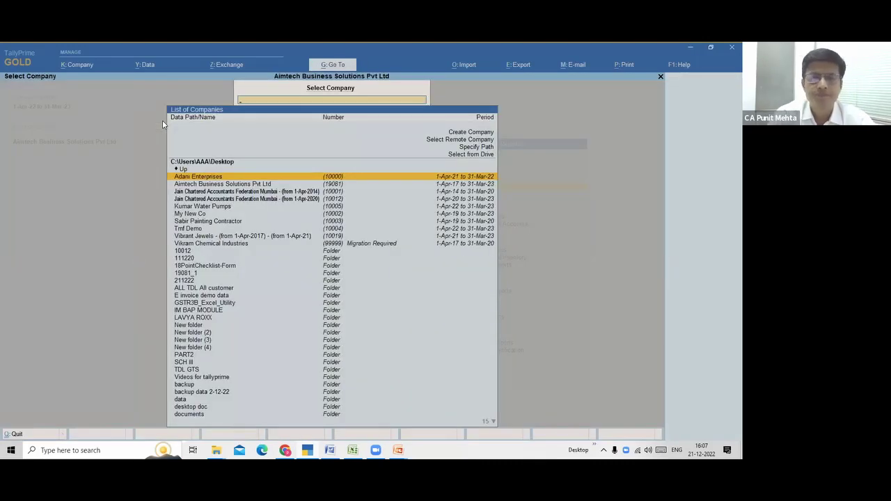
pyautogui.press('Escape')
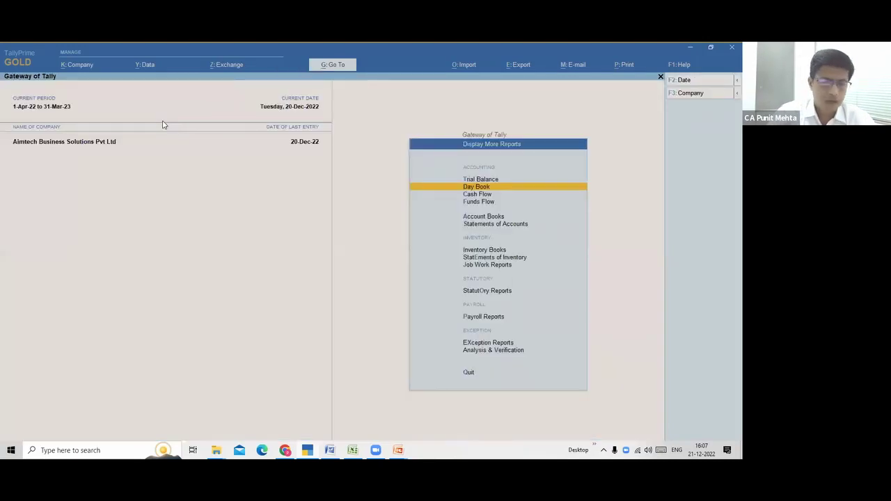
pyautogui.hotkey('alt', 'k')
pyautogui.press('Down')
pyautogui.press('Down')
pyautogui.press('Down')
pyautogui.press('Down')
pyautogui.press('Down')
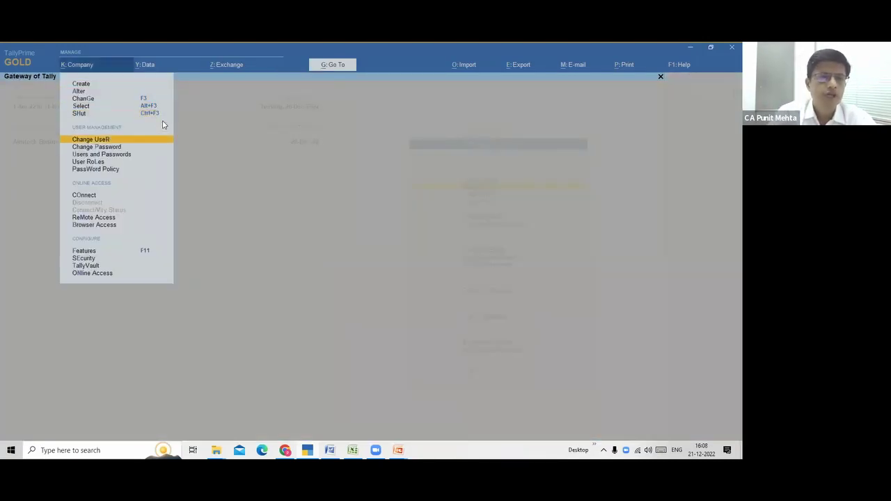
pyautogui.press('Return')
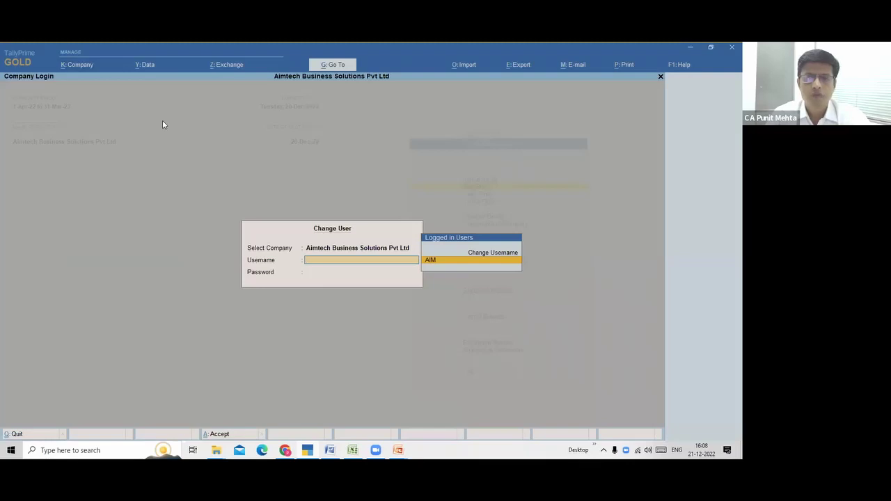
# - Log in with the restricted user's username and password, then start a new voucher
pyautogui.press('Up')
pyautogui.press('Return')
pyautogui.write('d')
pyautogui.press('Return')
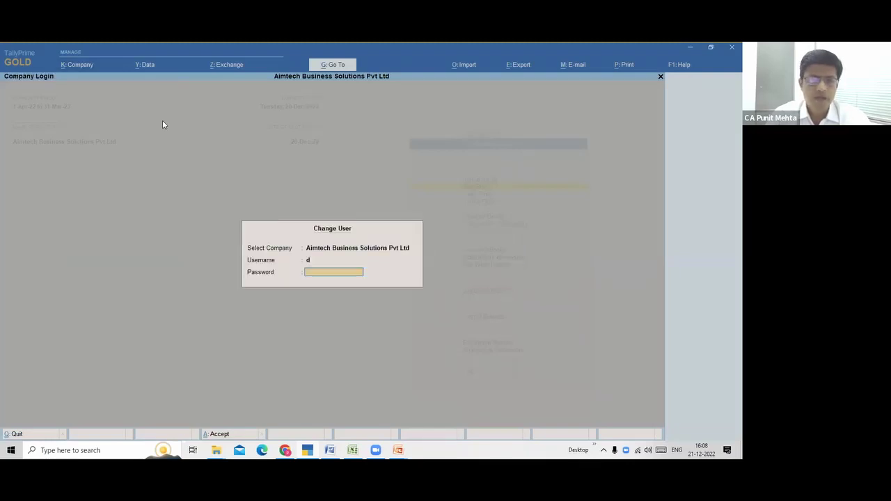
pyautogui.press('Return')
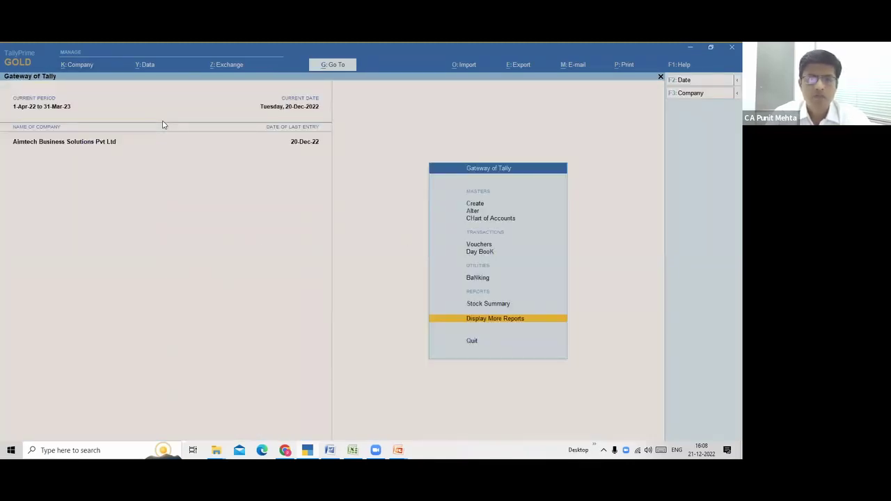
pyautogui.press('Up')
pyautogui.press('Up')
pyautogui.press('Up')
pyautogui.press('Up')
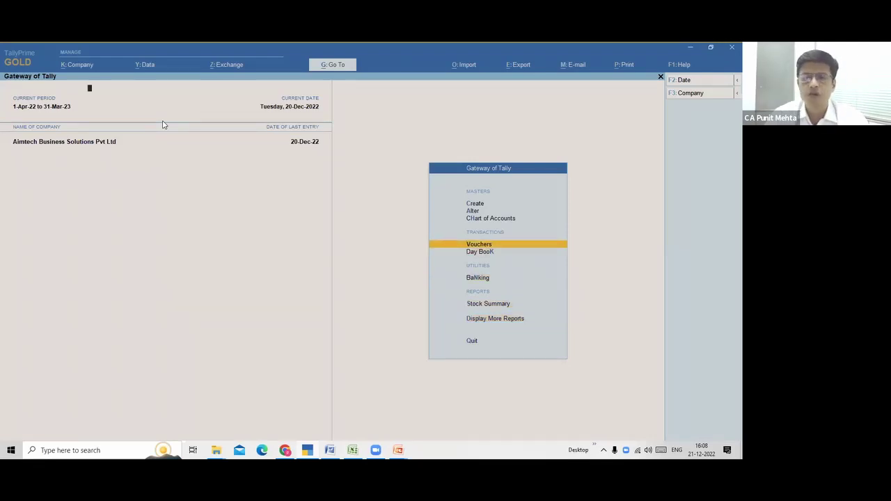
pyautogui.press('Return')
# - Bill party 1&1 Broadband on ledger SALES GST, classified Sales Taxable with 12% integrated tax
pyautogui.press('Return')
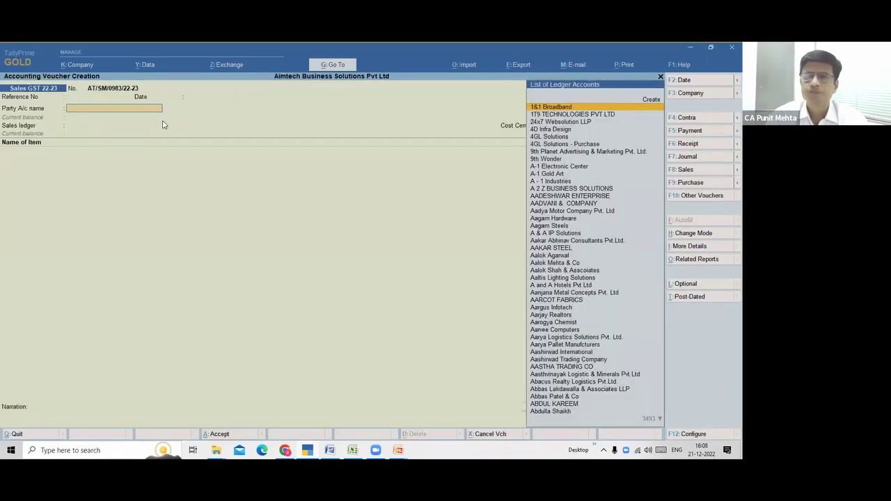
pyautogui.press('Return')
pyautogui.press('Escape')
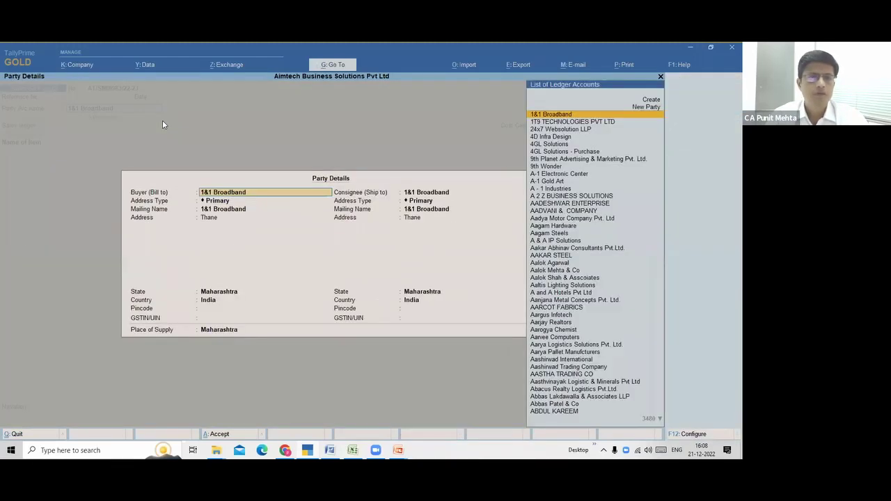
pyautogui.press('Return')
pyautogui.press('Return')
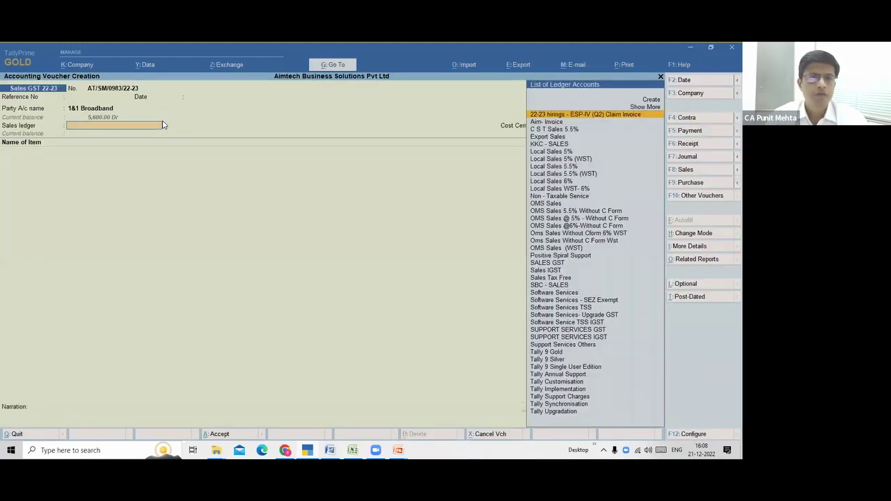
pyautogui.write('SALES')
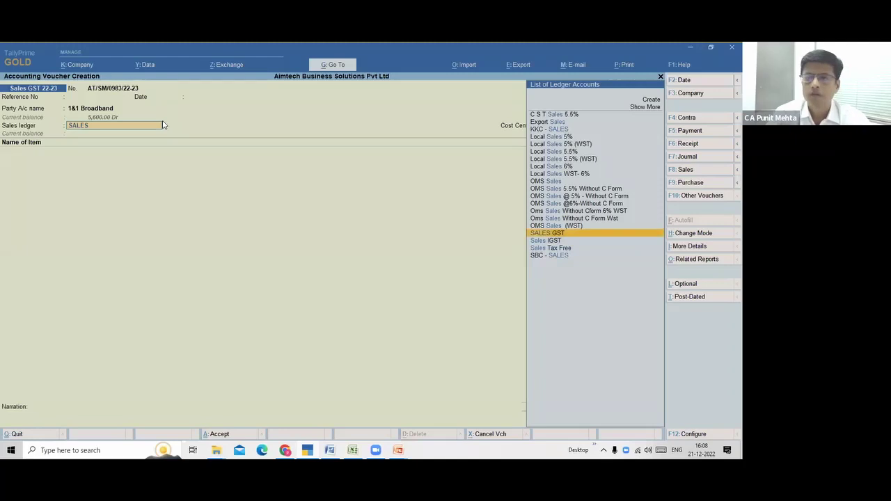
pyautogui.press('Return')
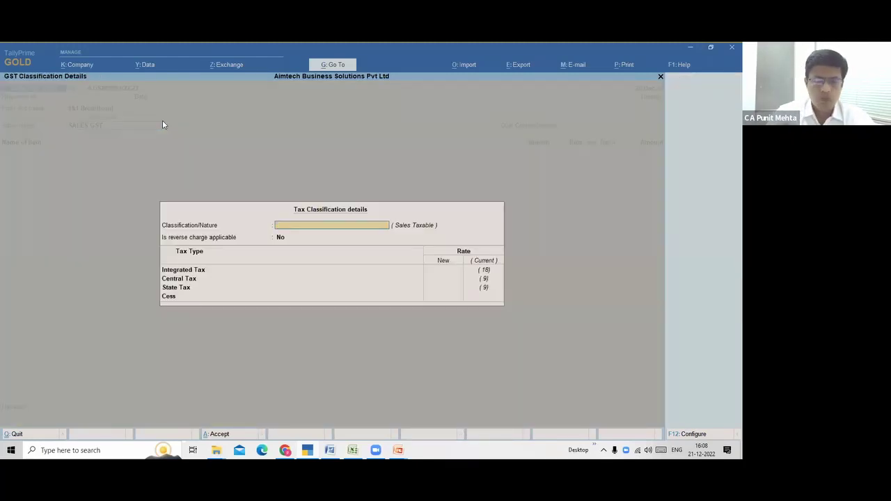
pyautogui.write('SALES')
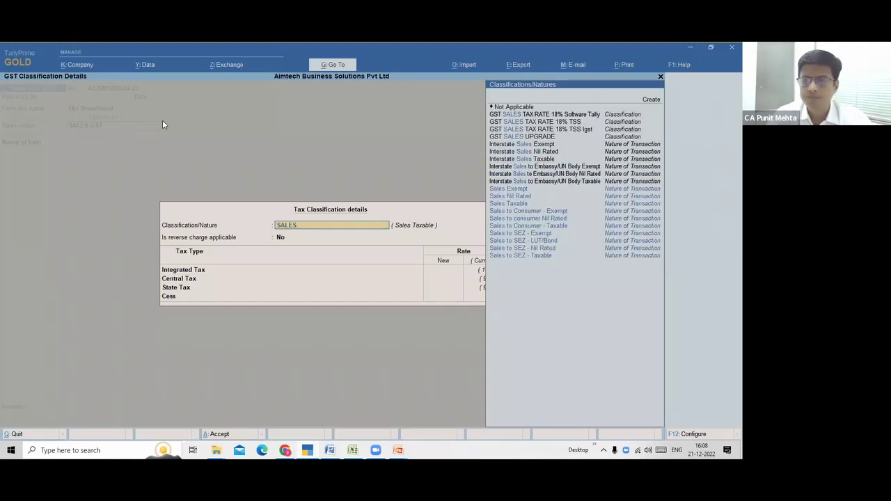
pyautogui.write(' TAX')
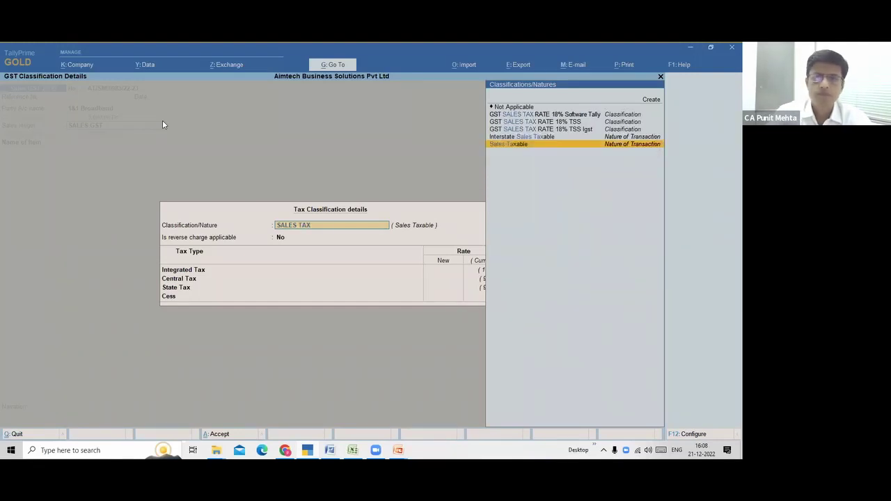
pyautogui.press('Return')
pyautogui.write('12')
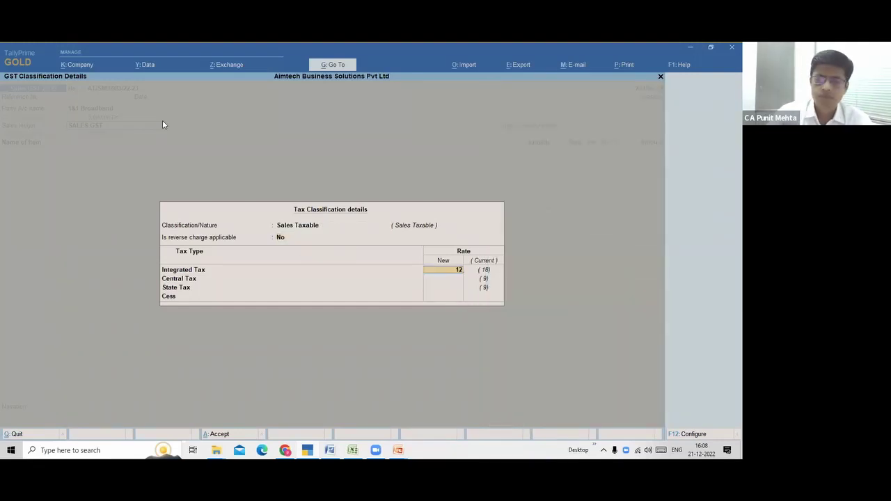
pyautogui.press('Return')
pyautogui.press('Return')
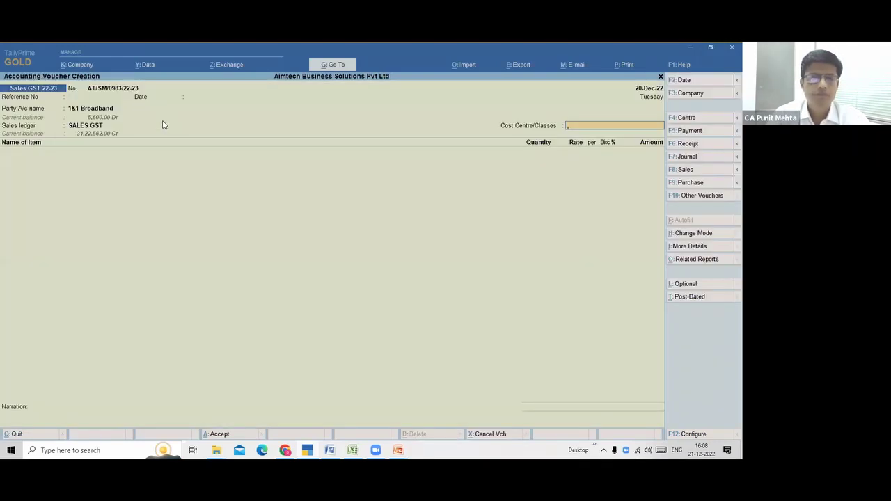
# - Add item BIZMIS Order with 50 nos allocated to Gulalwadi Branch godown
pyautogui.write('BI')
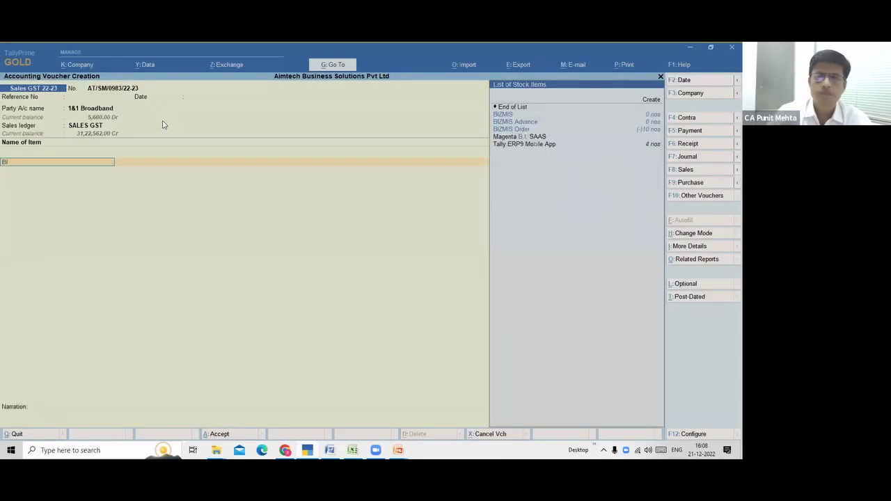
pyautogui.press('Down')
pyautogui.press('Down')
pyautogui.press('Return')
pyautogui.press('Return')
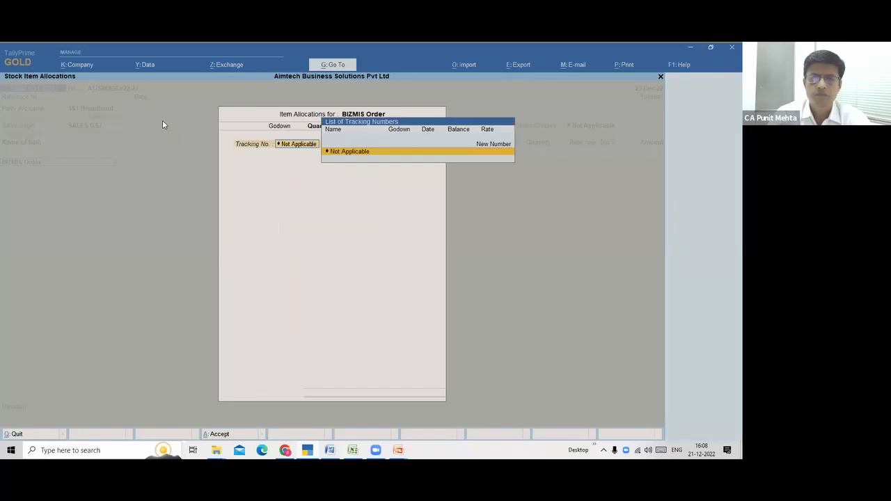
pyautogui.press('Return')
pyautogui.press('Return')
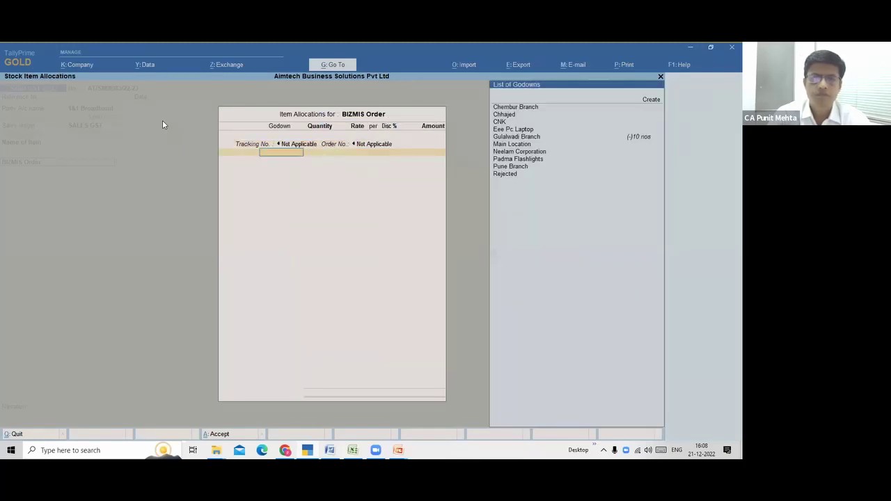
pyautogui.press('Down')
pyautogui.press('Down')
pyautogui.press('Down')
pyautogui.press('Down')
pyautogui.press('Down')
pyautogui.press('Return')
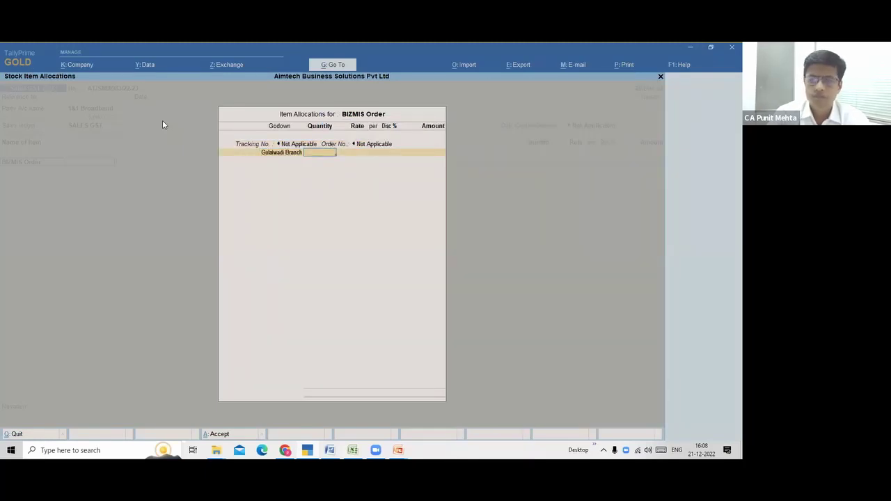
pyautogui.write('50')
pyautogui.press('Return')
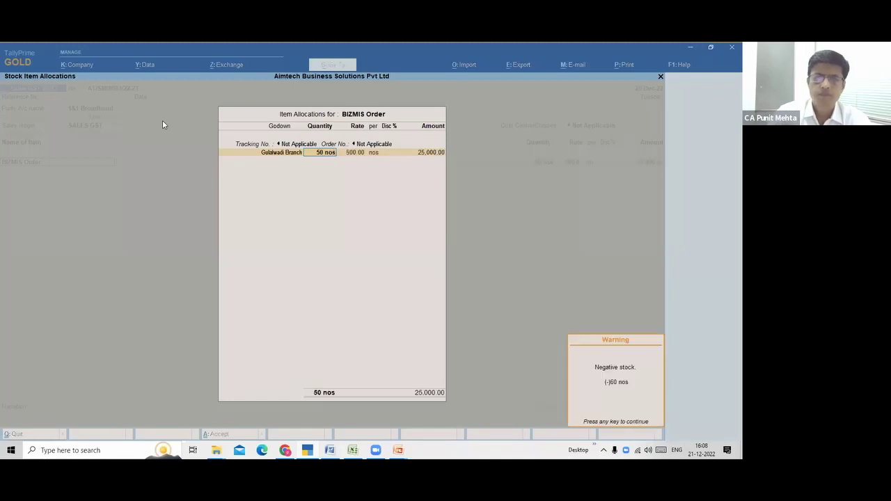
pyautogui.press('Return')
pyautogui.press('Return')
pyautogui.press('Return')
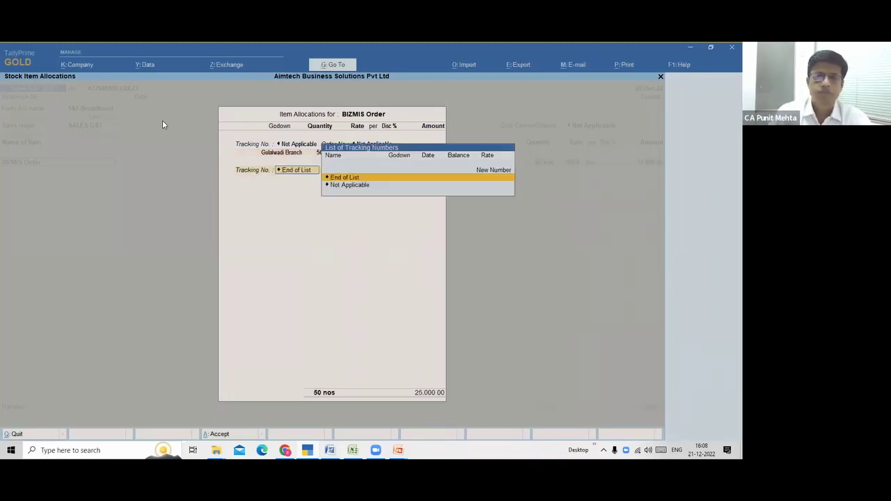
pyautogui.press('Return')
pyautogui.press('Return')
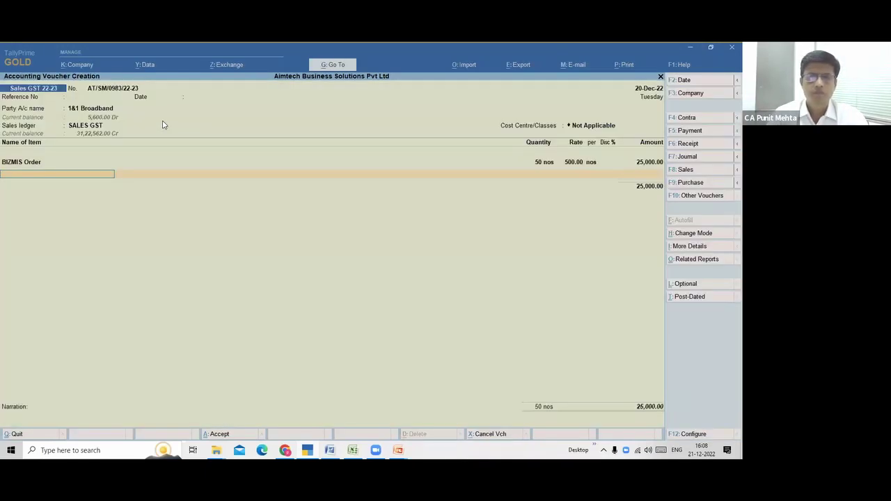
# - Add OUTPUT CGST and OUTPUT SGST ledgers and accept the 28,000 new bill reference
pyautogui.write('OUTP')
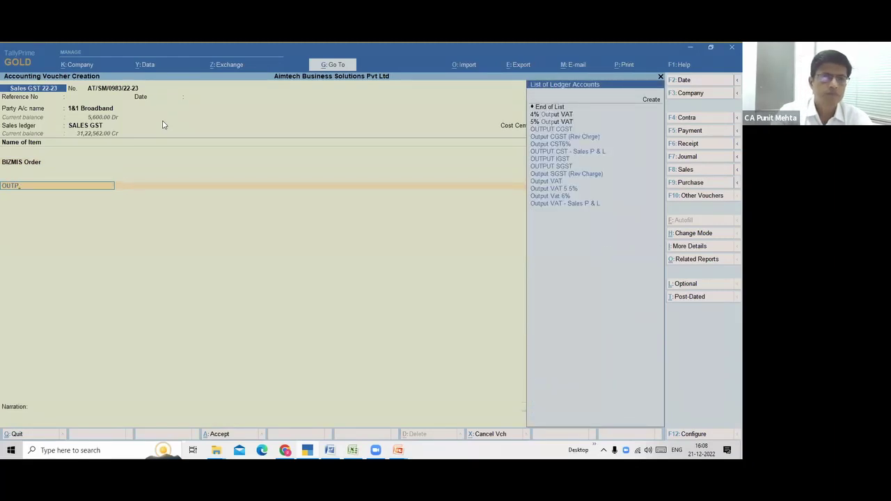
pyautogui.write('UT CGS')
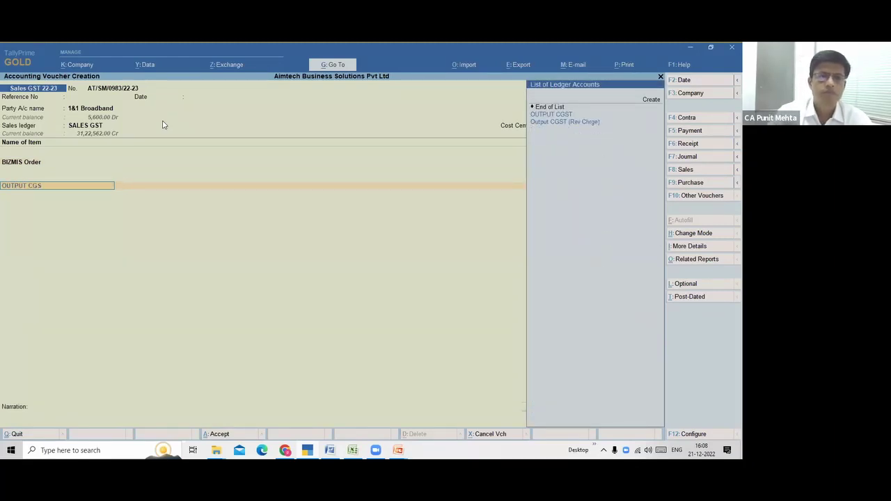
pyautogui.press('Return')
pyautogui.press('Return')
pyautogui.press('Return')
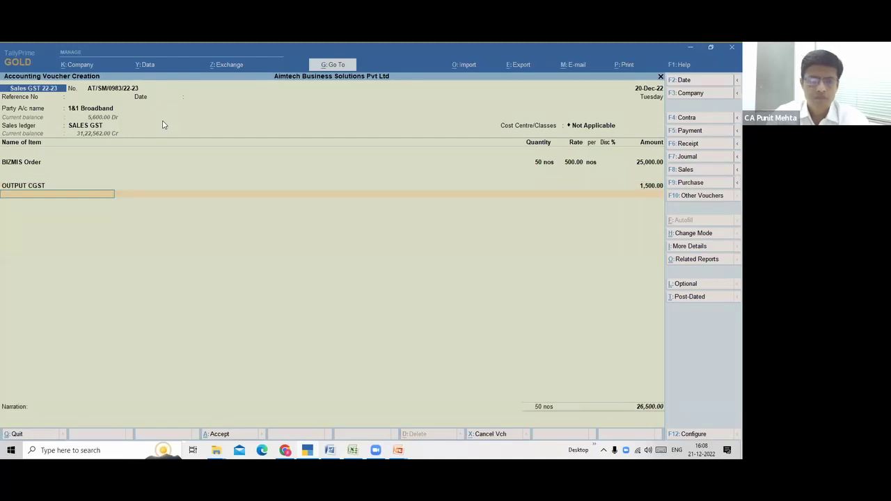
pyautogui.write('OUTPUT')
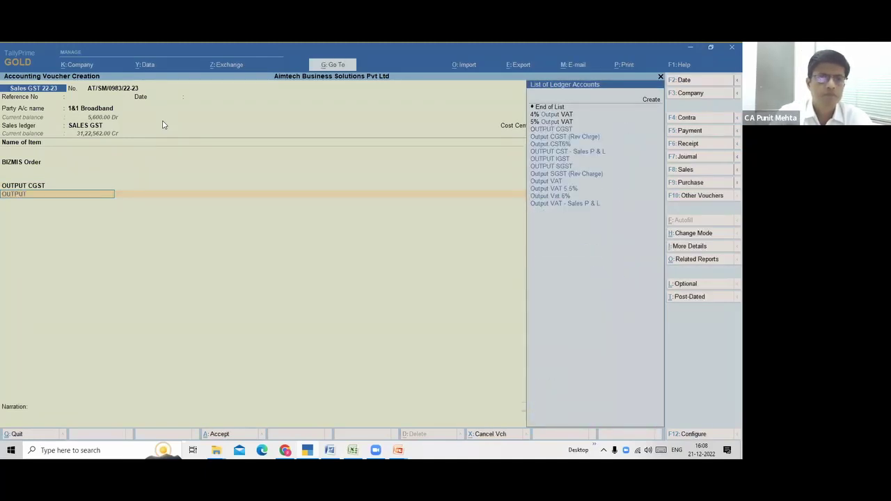
pyautogui.write(' SGST')
pyautogui.press('Return')
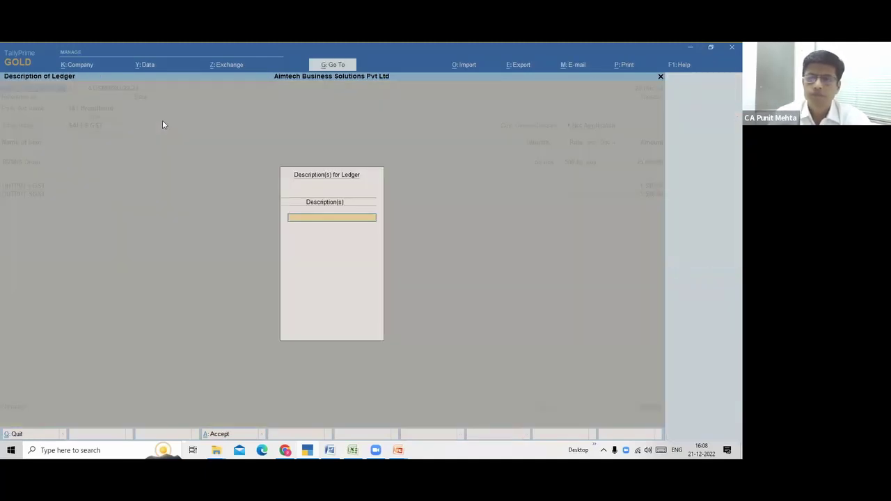
pyautogui.press('Return')
pyautogui.press('Return')
pyautogui.press('Return')
pyautogui.press('Return')
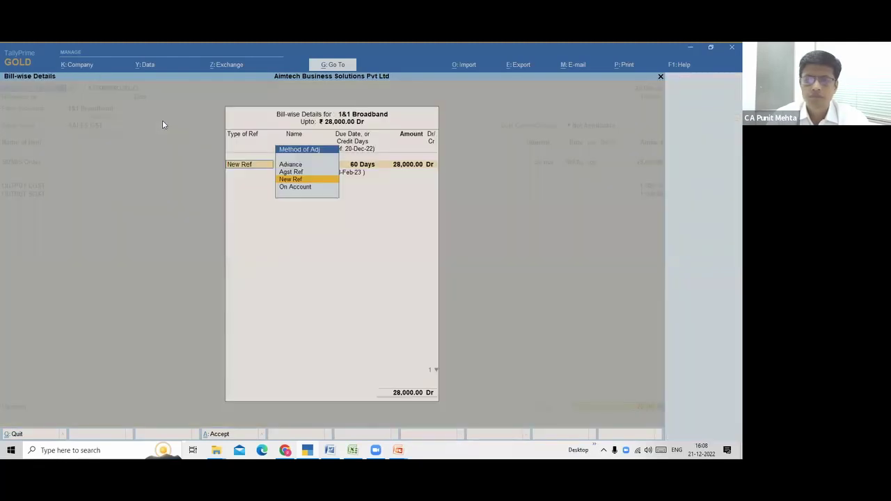
pyautogui.press('Return')
pyautogui.press('Return')
pyautogui.press('Return')
pyautogui.press('Return')
pyautogui.press('Return')
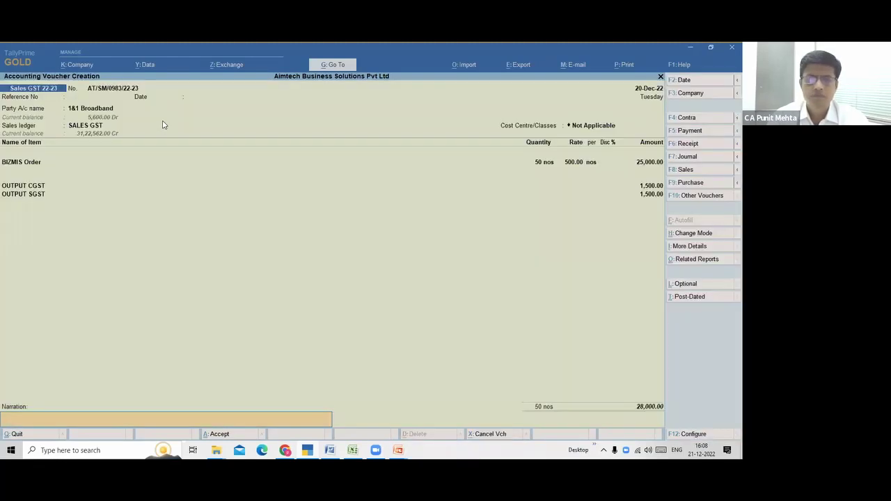
pyautogui.press('Return')
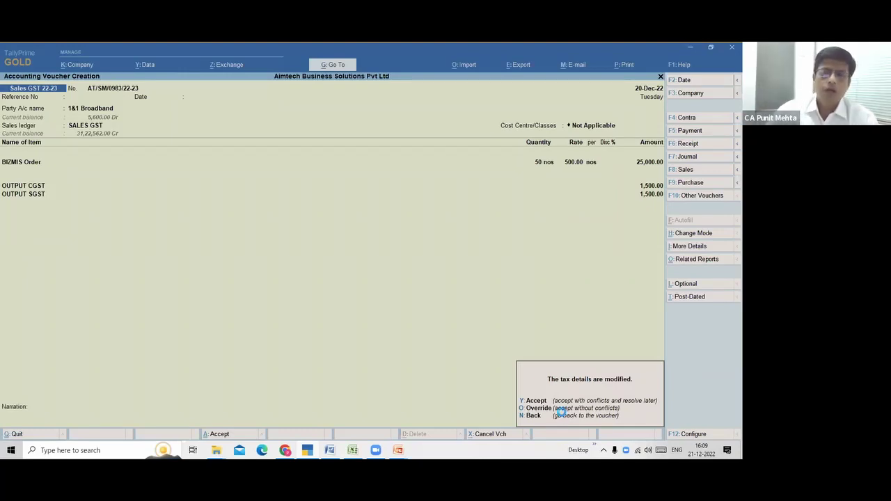
# - Save the voucher with its modified tax details and quit voucher entry
pyautogui.press('y')
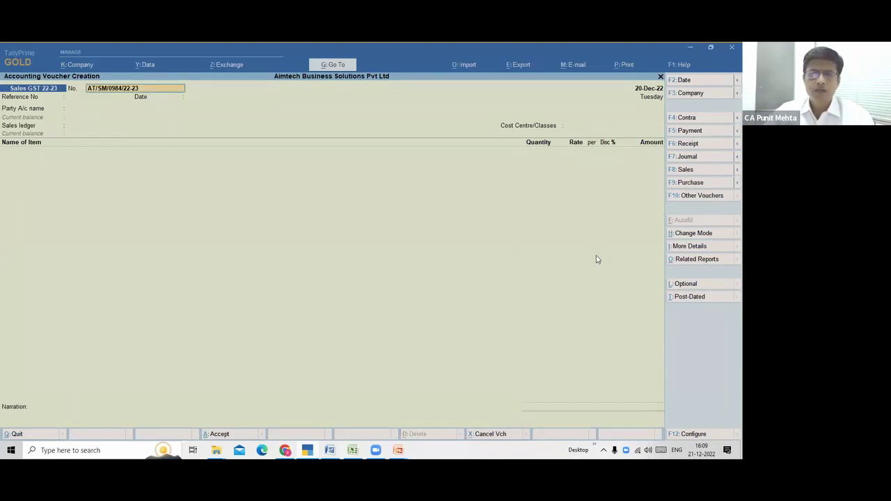
pyautogui.press('Escape')
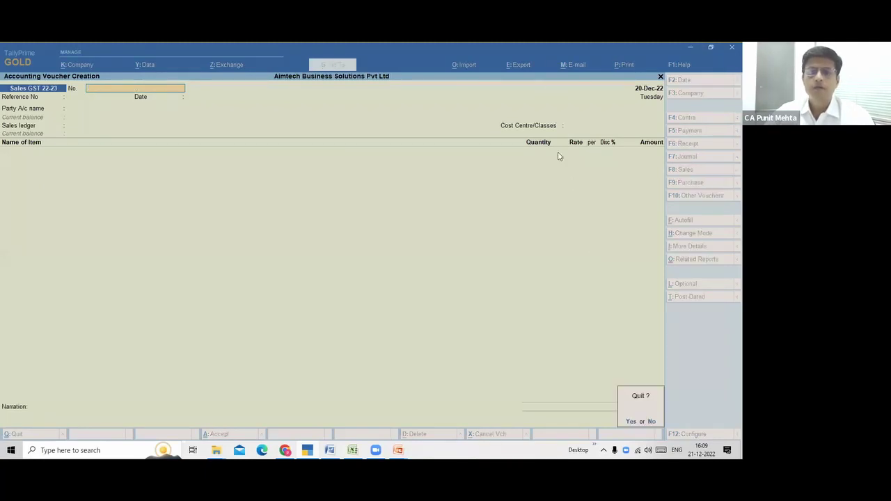
pyautogui.press('y')
# - Open GSTR-1 for 1/12 to 31/12 and drill into Uncertain Transactions
pyautogui.press('d')
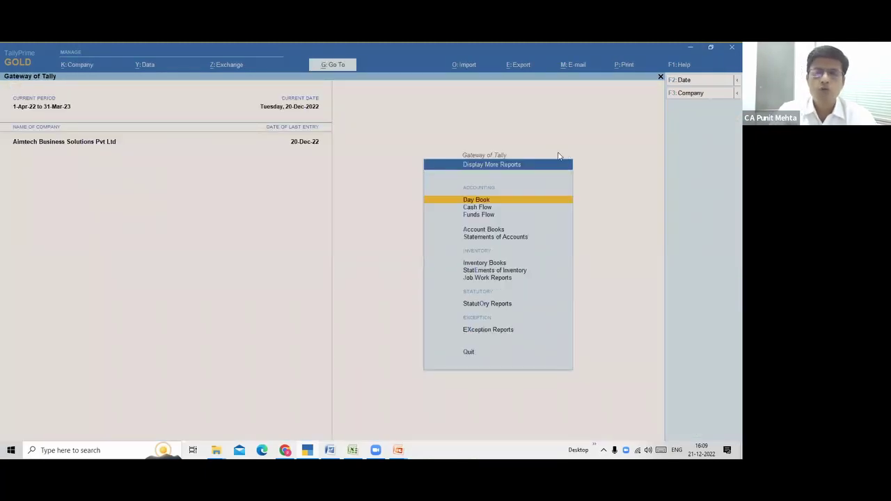
pyautogui.press('y')
pyautogui.press('g')
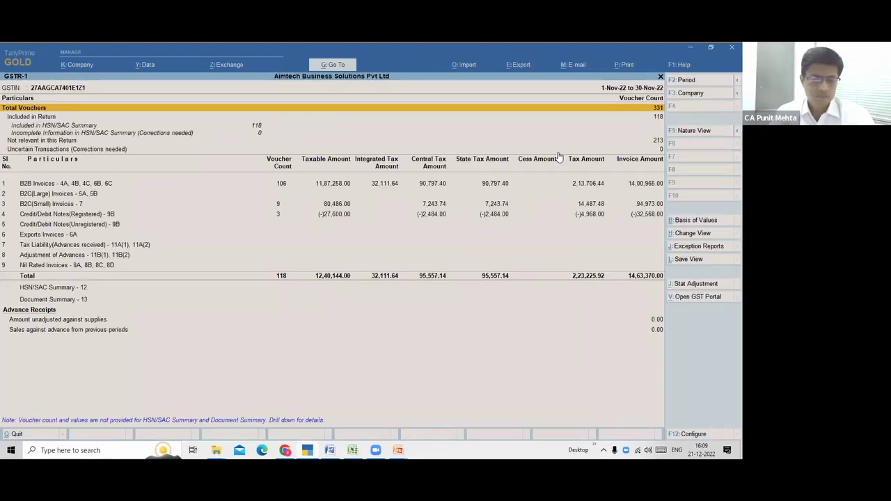
pyautogui.press('F2')
pyautogui.write('1/12')
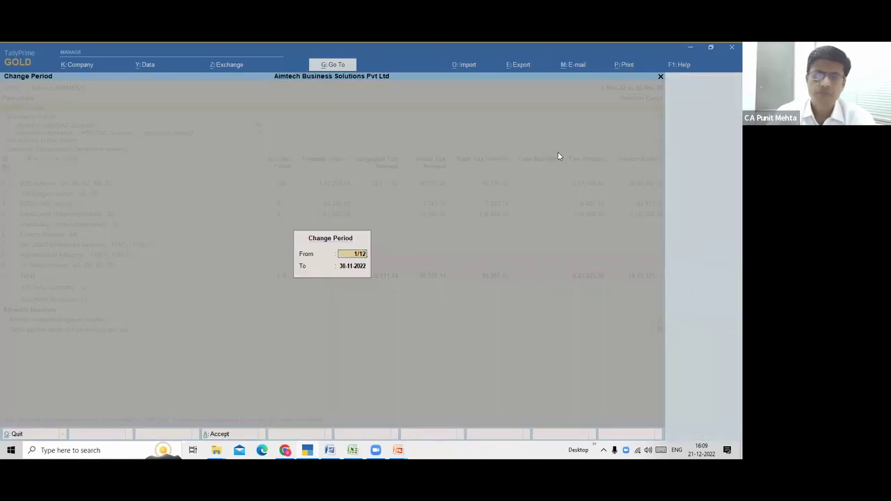
pyautogui.press('Return')
pyautogui.write('31/12')
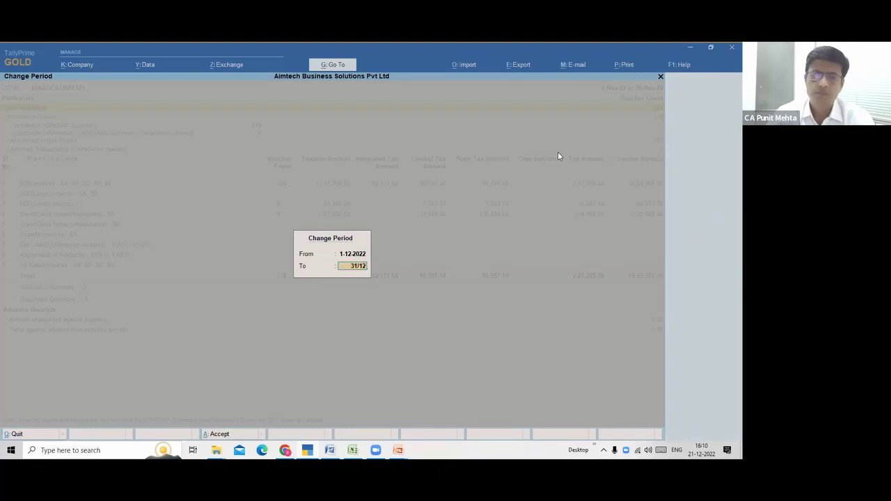
pyautogui.press('Return')
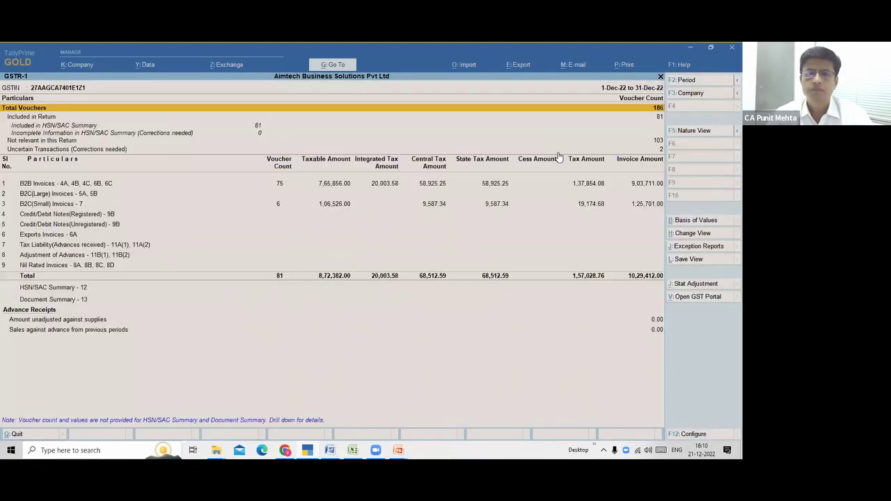
pyautogui.press('Down')
pyautogui.press('Down')
pyautogui.press('Down')
pyautogui.press('Down')
pyautogui.press('Down')
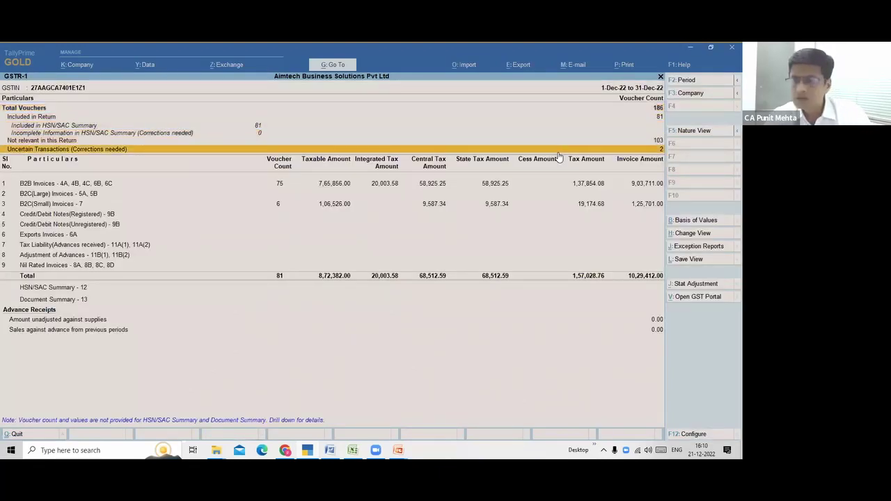
pyautogui.press('Return')
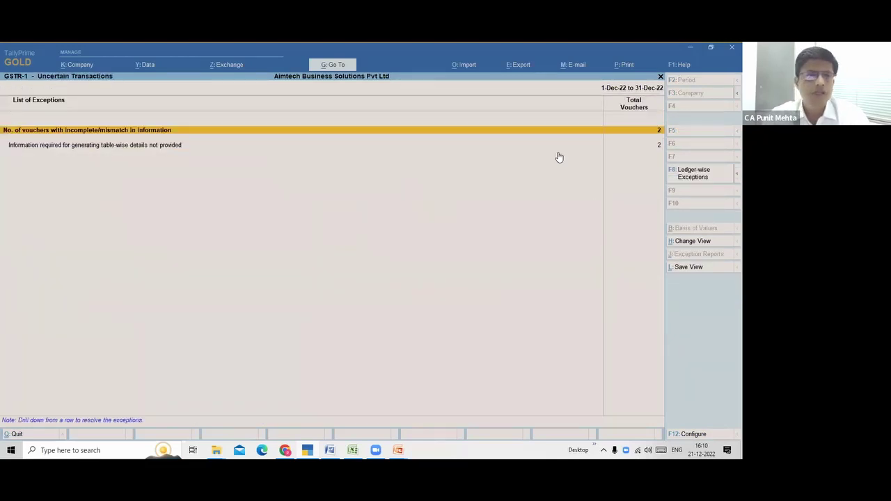
pyautogui.press('Down')
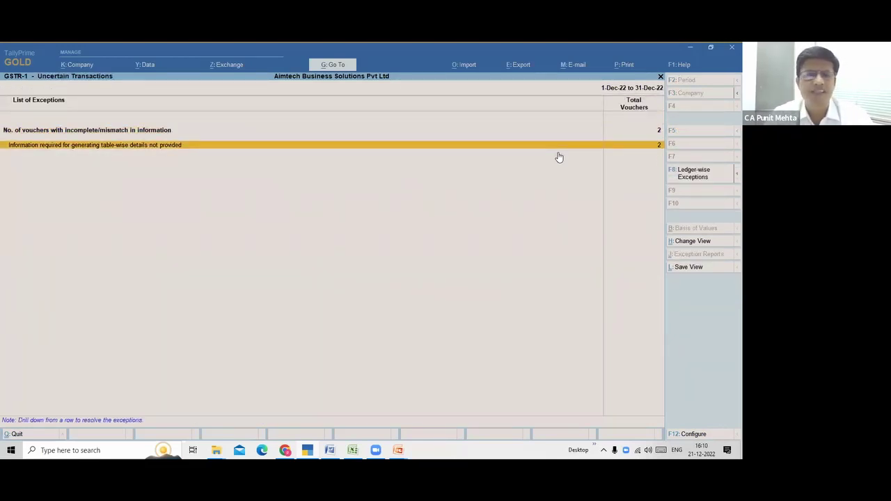
pyautogui.press('Return')
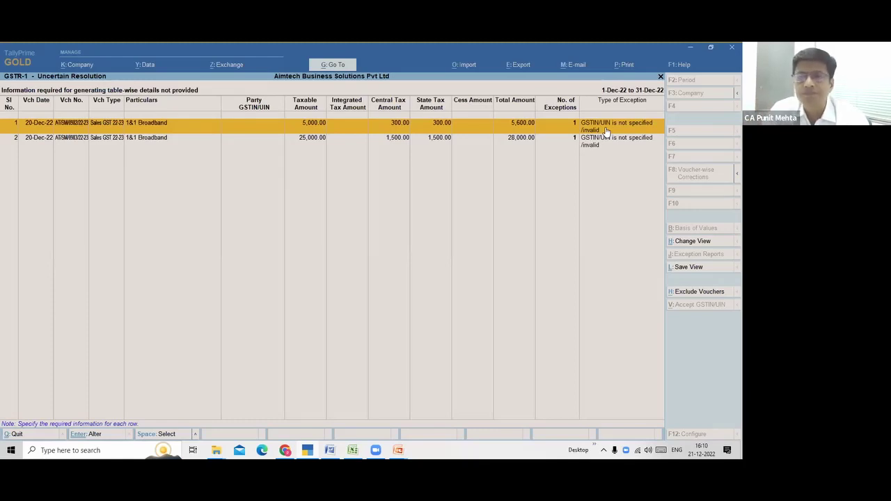
pyautogui.press('Escape')
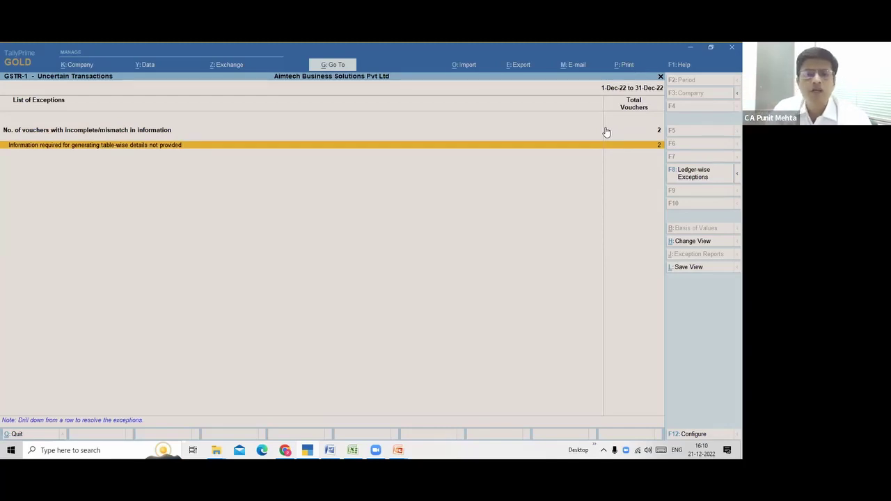
pyautogui.click(543, 143)
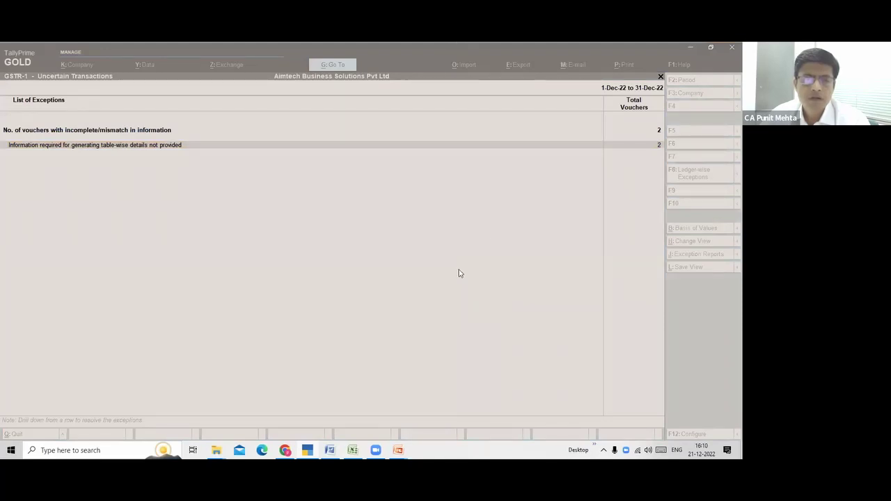
# - Back out of the GSTR-1 exception list to the GST Reports menu
pyautogui.press('Up')
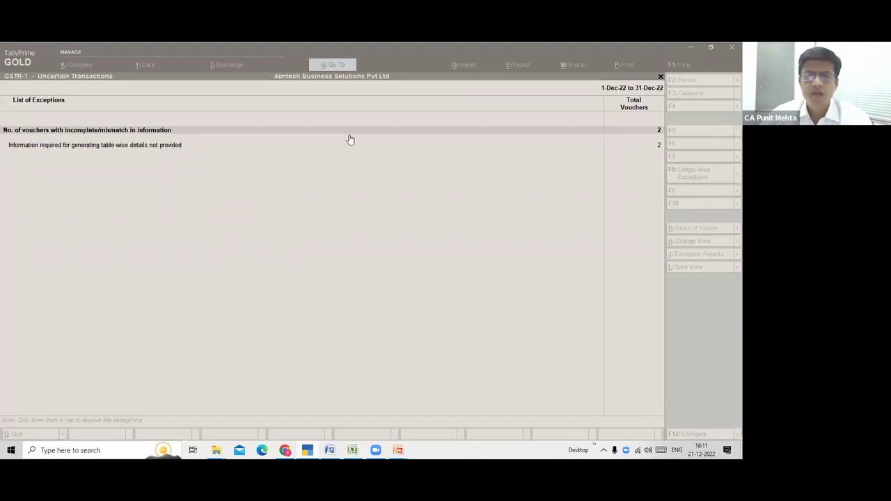
pyautogui.click(244, 165)
pyautogui.press('Escape')
pyautogui.press('Escape')
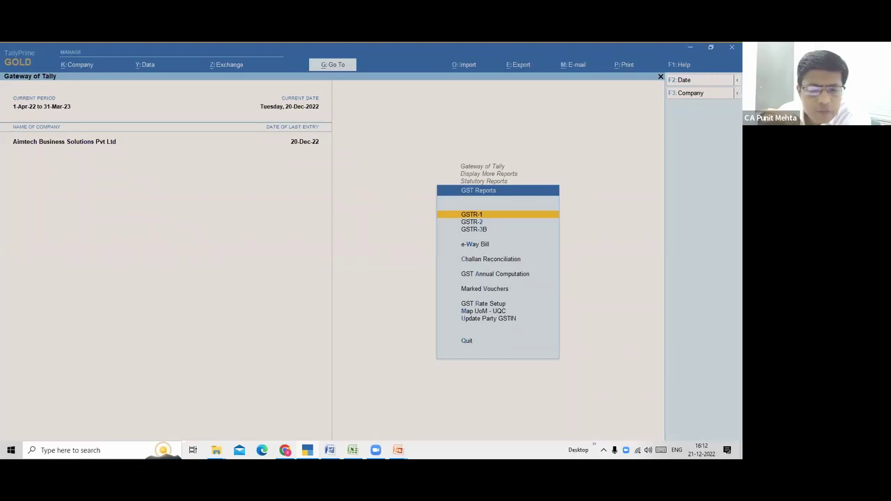
# - Bring up the Go To list of reports and saved views
pyautogui.press('Return')
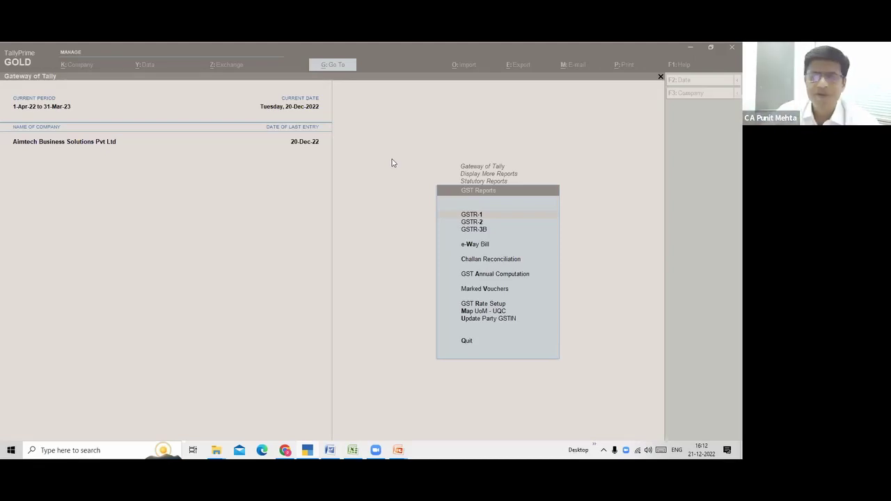
pyautogui.click(302, 195)
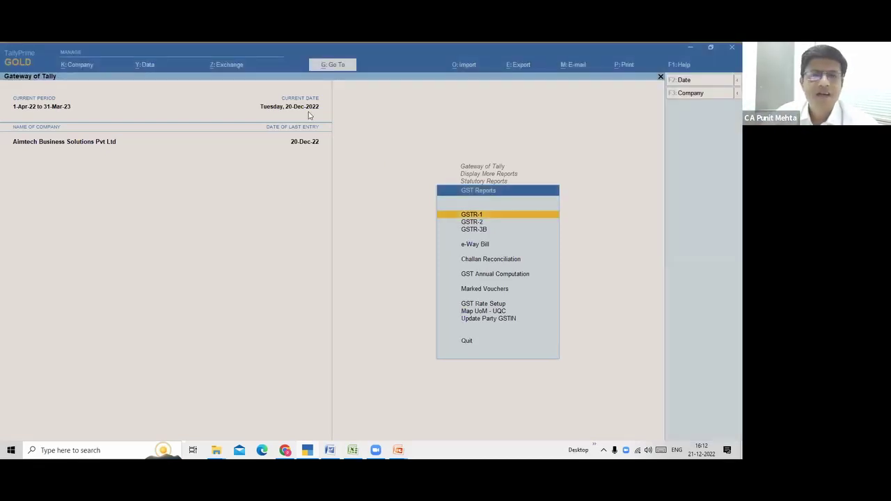
pyautogui.click(323, 69)
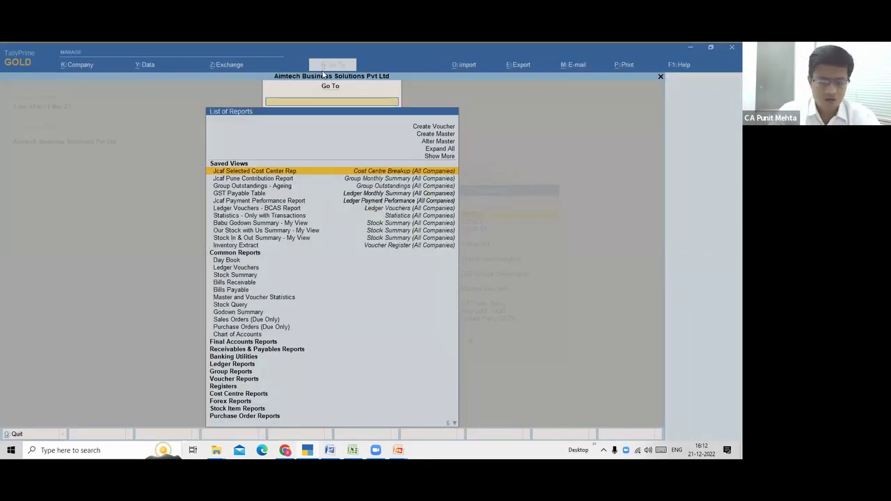
# - Reopen the saved GST Payable Table view and check December's INPUT CGST, SGST and IGST amounts
pyautogui.write('GST')
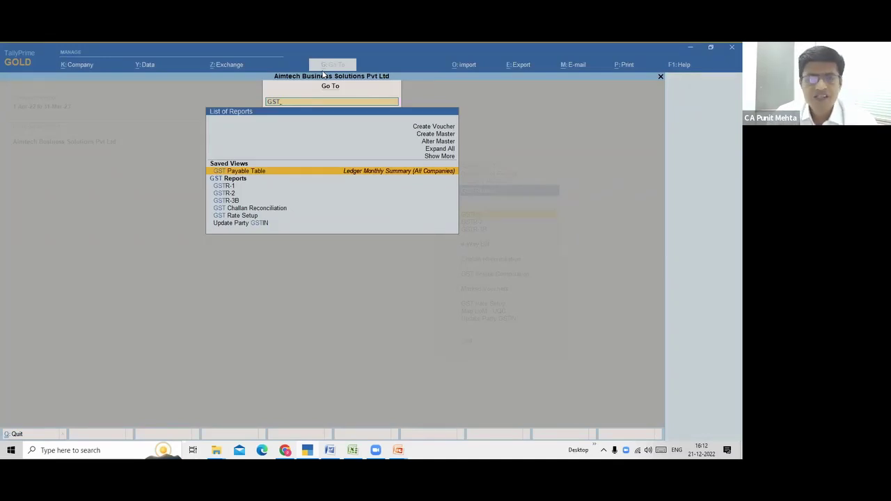
pyautogui.press('Return')
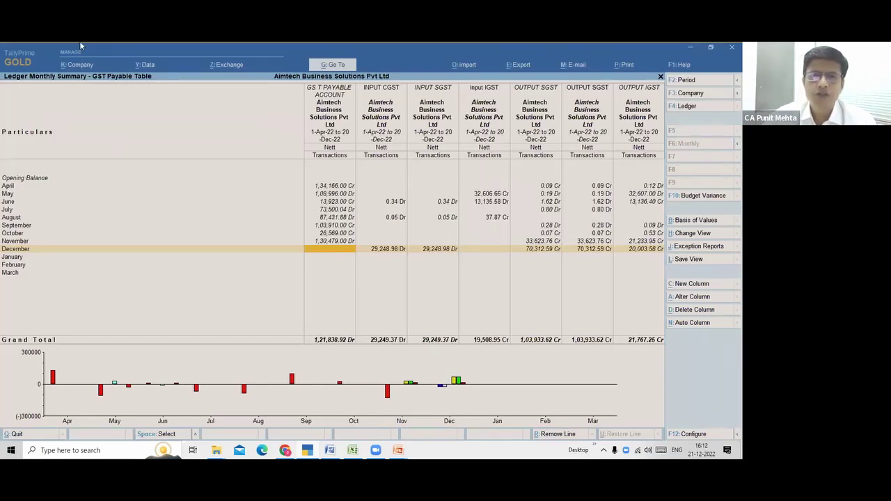
pyautogui.click(338, 243)
pyautogui.click(386, 250)
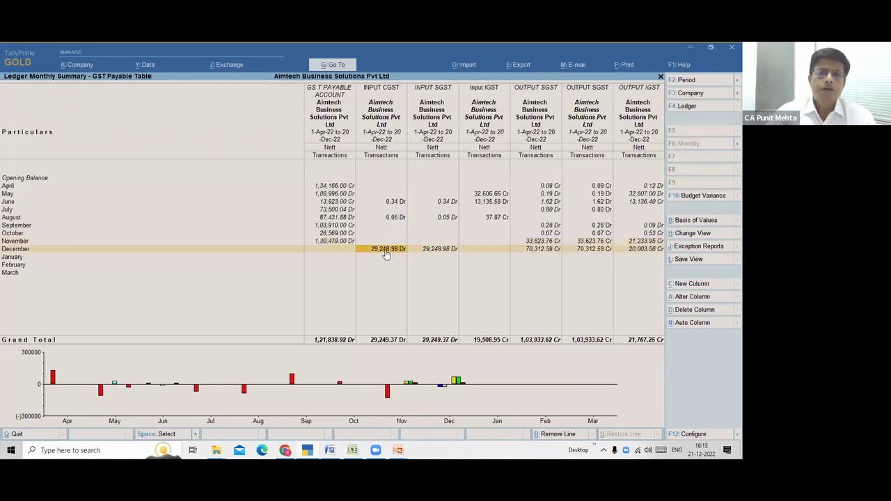
pyautogui.press('Right')
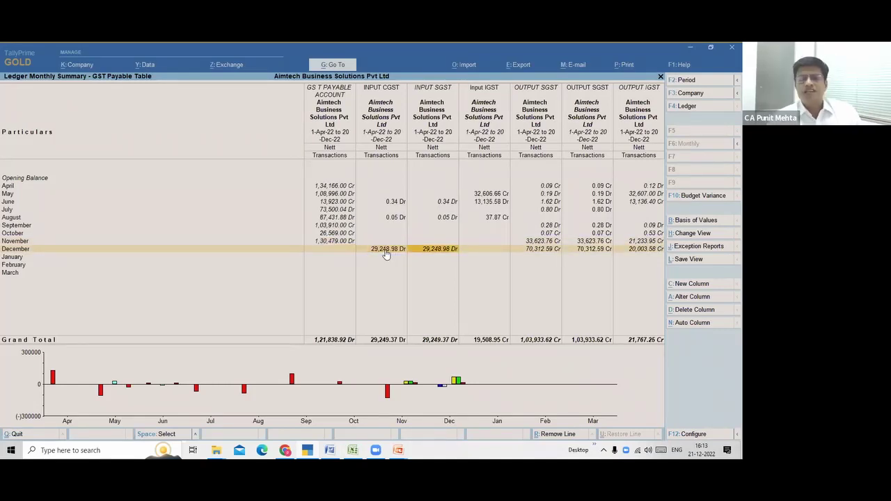
pyautogui.press('Right')
pyautogui.press('Right')
pyautogui.press('Right')
pyautogui.press('Right')
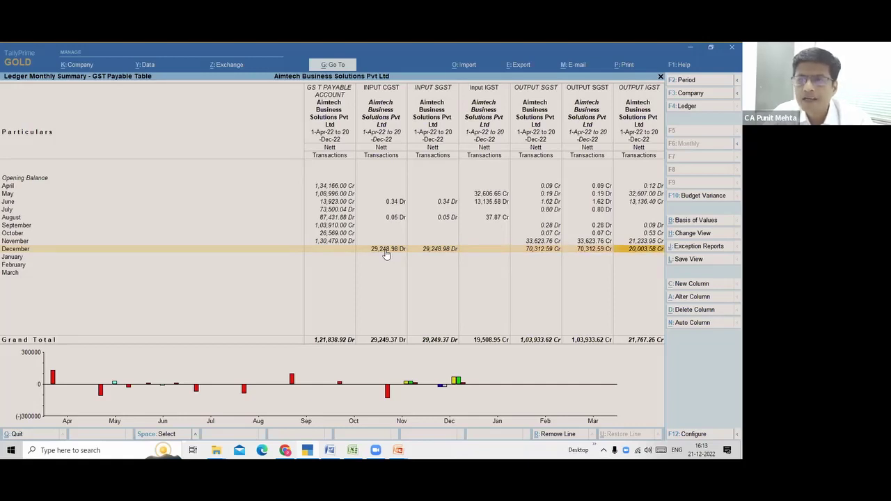
# - Review October's and May's net amounts across the GST ledger columns
pyautogui.press('Up')
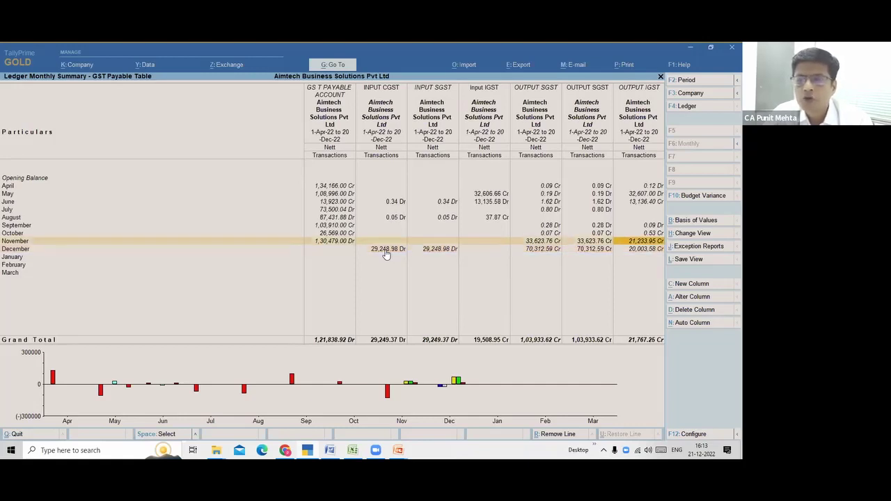
pyautogui.press('Up')
pyautogui.press('Left')
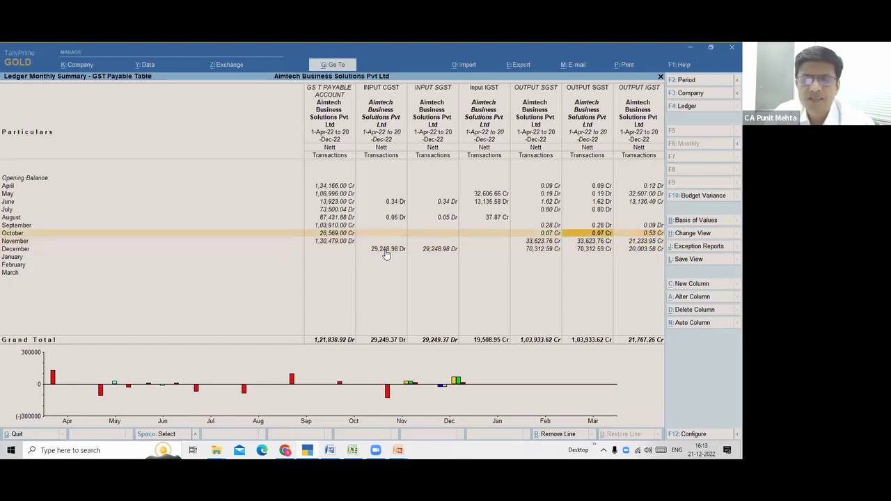
pyautogui.press('Right')
pyautogui.press('Left')
pyautogui.press('Left')
pyautogui.press('Left')
pyautogui.press('Left')
pyautogui.press('Right')
pyautogui.press('Right')
pyautogui.press('Right')
pyautogui.press('Right')
pyautogui.press('Right')
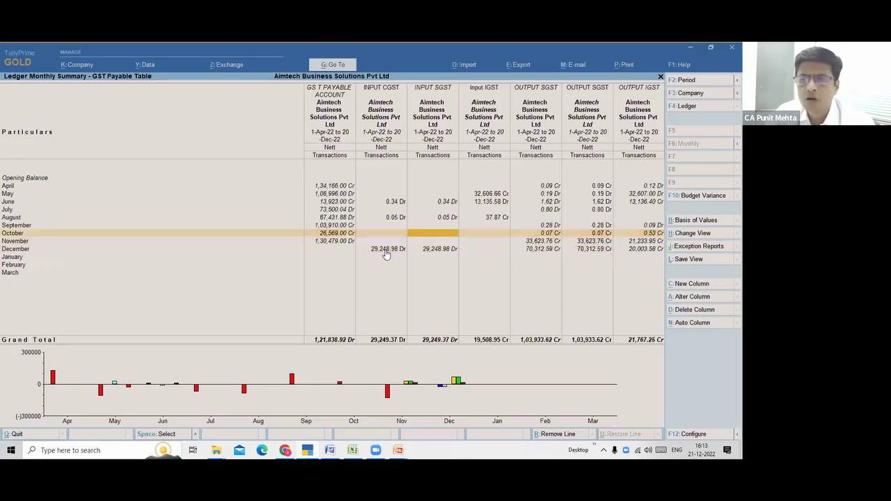
pyautogui.press('Up')
pyautogui.press('Up')
pyautogui.press('Up')
pyautogui.press('Up')
pyautogui.press('Up')
pyautogui.press('Right')
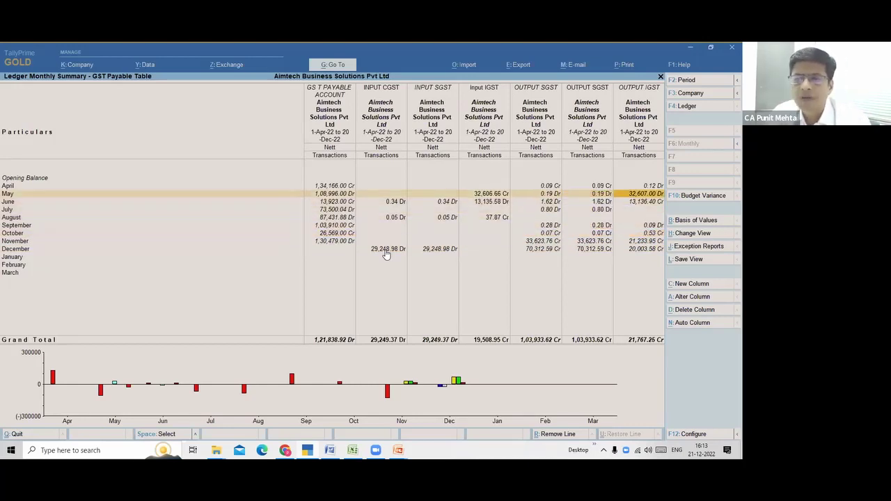
pyautogui.press('Left')
pyautogui.press('Left')
pyautogui.press('Left')
pyautogui.press('Left')
pyautogui.press('Left')
pyautogui.press('Left')
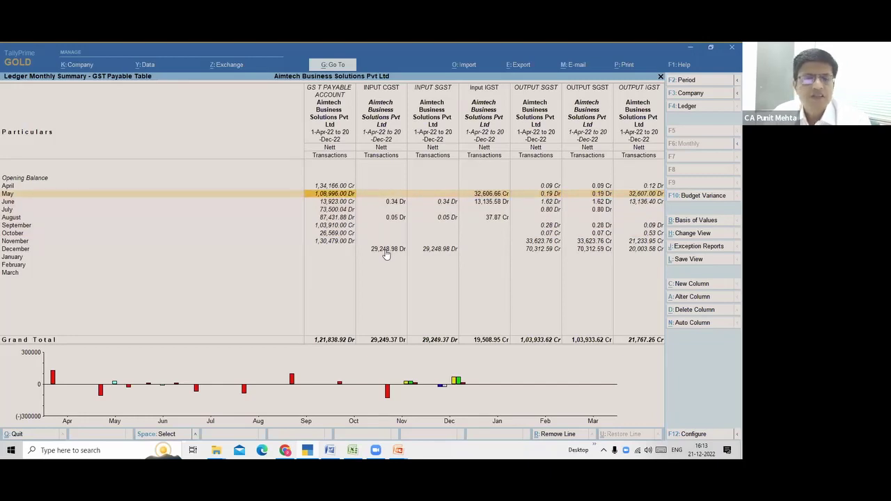
pyautogui.press('Down')
pyautogui.press('Down')
pyautogui.press('Down')
pyautogui.press('Down')
pyautogui.press('Down')
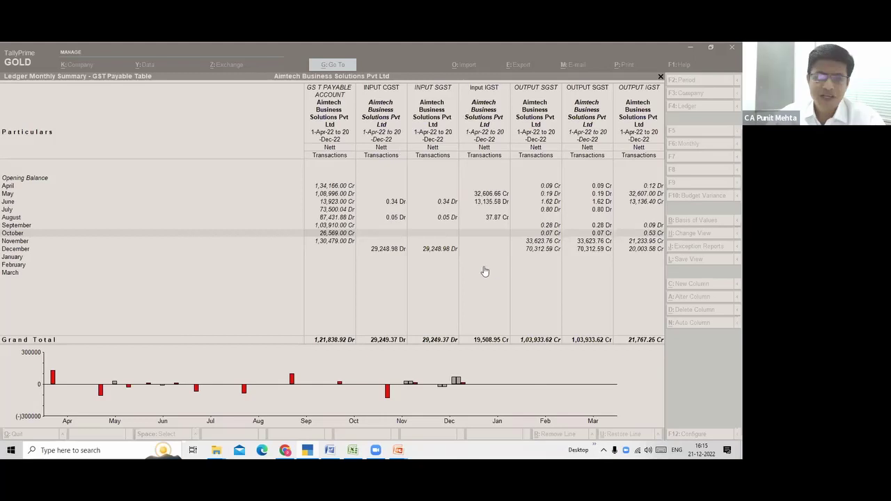
# - Close the GST Payable Table report and return to the Gateway of Tally menu
pyautogui.click(219, 154)
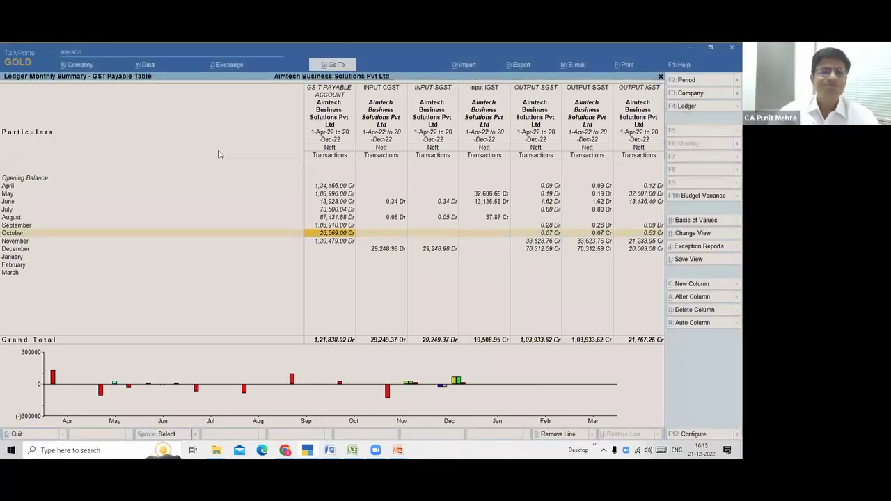
pyautogui.press('Escape')
pyautogui.press('Escape')
pyautogui.press('Escape')
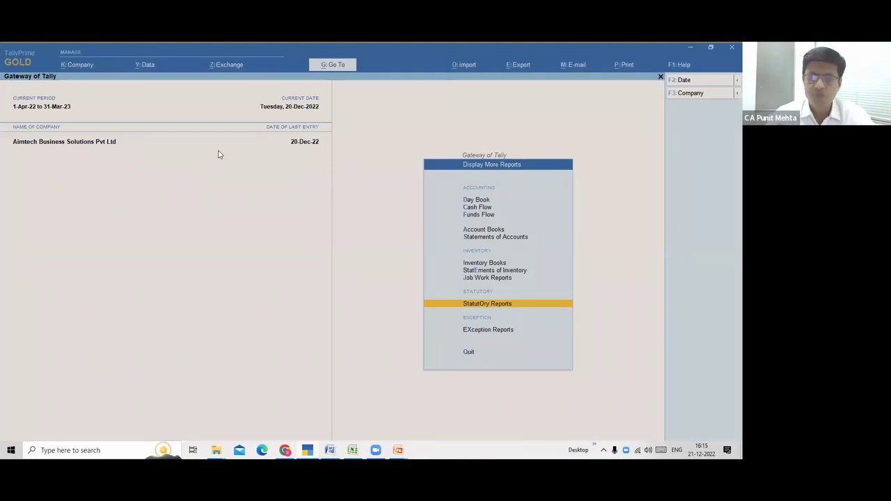
pyautogui.press('Down')
pyautogui.press('Down')
pyautogui.press('Up')
pyautogui.press('Up')
pyautogui.press('Escape')
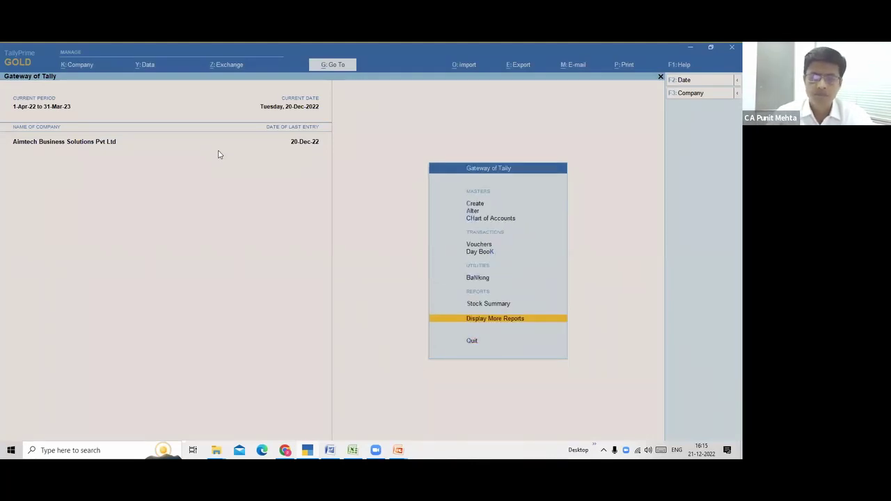
pyautogui.press('Up')
pyautogui.press('Up')
pyautogui.press('Up')
pyautogui.press('d')
pyautogui.press('o')
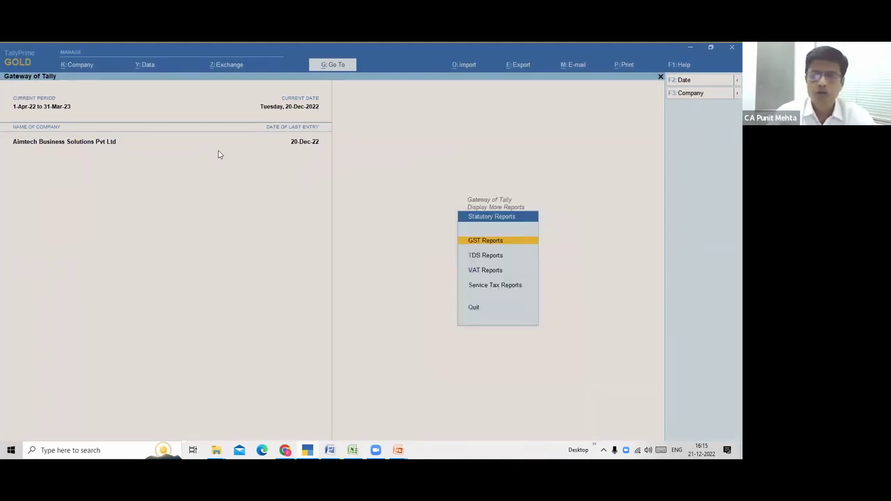
pyautogui.press('Escape')
# - Browse the more-reports and Account Books lists, then bring up Shut Company with Ctrl+F3
pyautogui.press('Up')
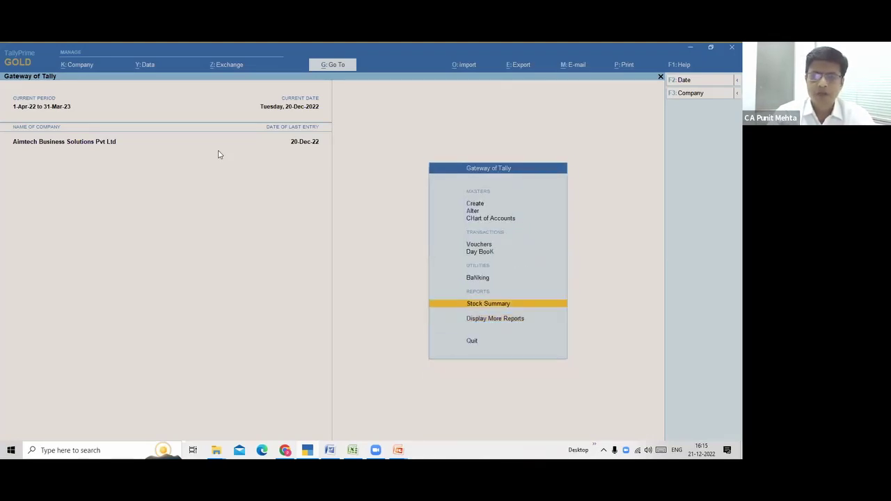
pyautogui.press('Down')
pyautogui.press('Return')
pyautogui.press('Escape')
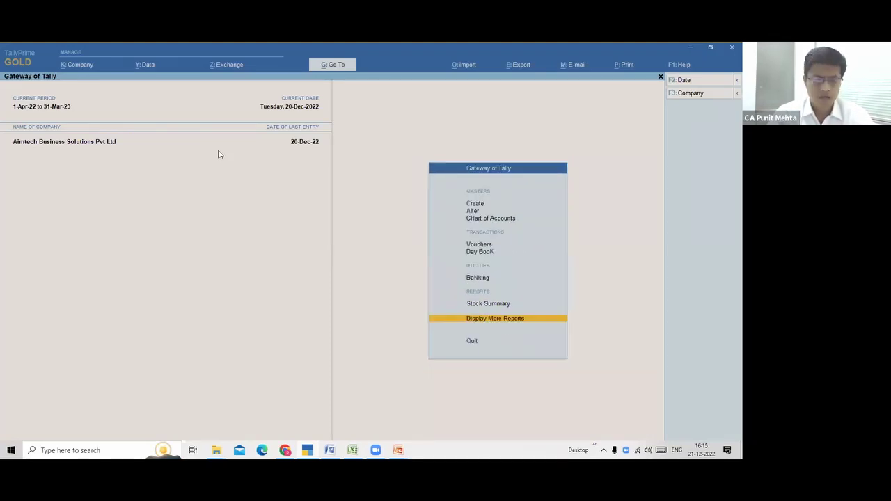
pyautogui.press('Return')
pyautogui.press('Down')
pyautogui.press('Down')
pyautogui.press('Down')
pyautogui.press('Return')
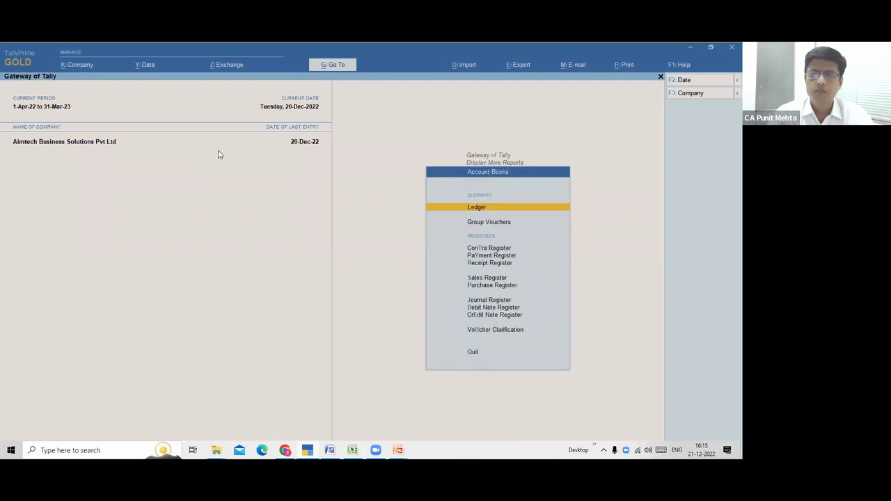
pyautogui.press('Down')
pyautogui.press('Down')
pyautogui.press('Escape')
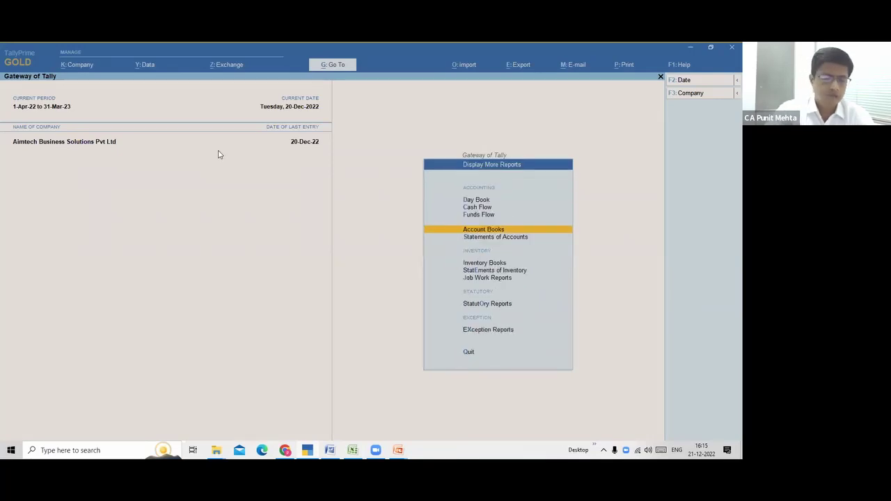
pyautogui.hotkey('ctrl', 'F3')
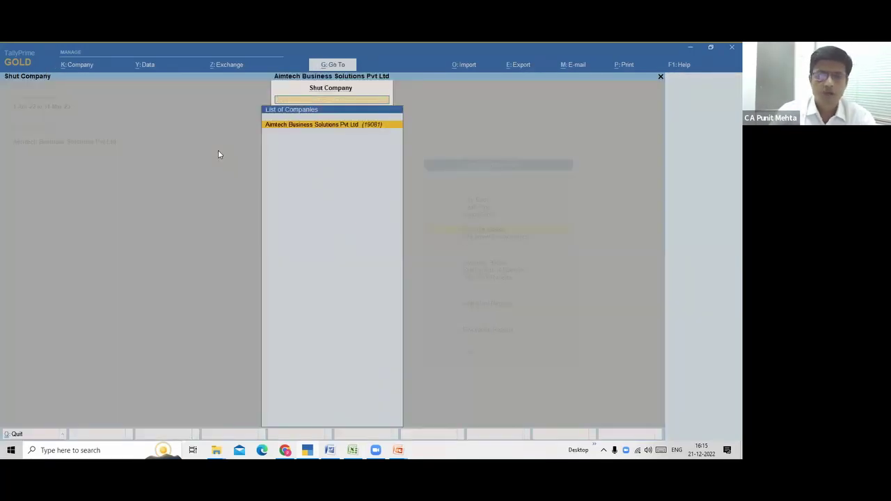
# - Cancel Shut Company and log in through Alt+K Change User with the username and password
pyautogui.press('Escape')
pyautogui.hotkey('alt', 'k')
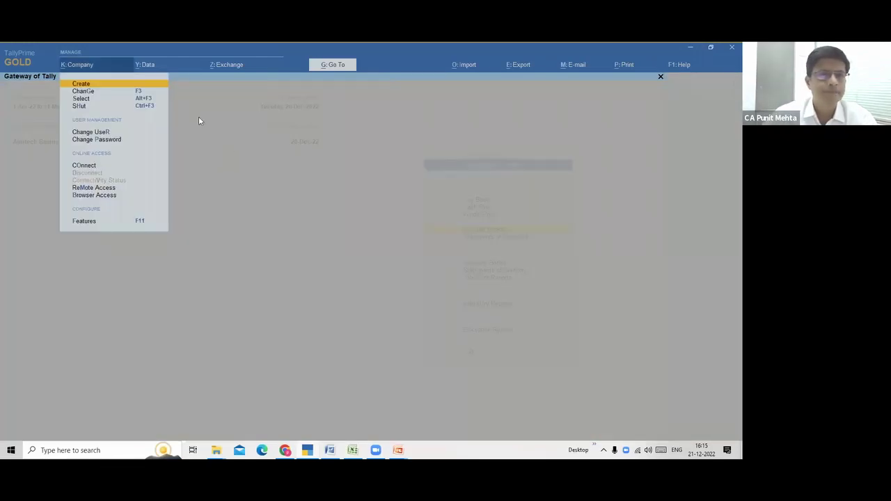
pyautogui.press('Down')
pyautogui.press('Down')
pyautogui.press('Down')
pyautogui.press('Down')
pyautogui.press('Down')
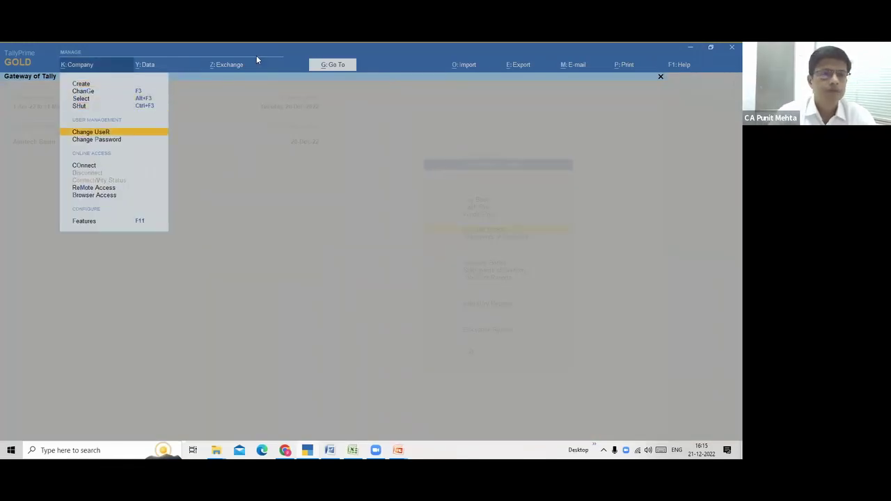
pyautogui.press('Up')
pyautogui.press('Return')
pyautogui.press('Up')
pyautogui.press('Return')
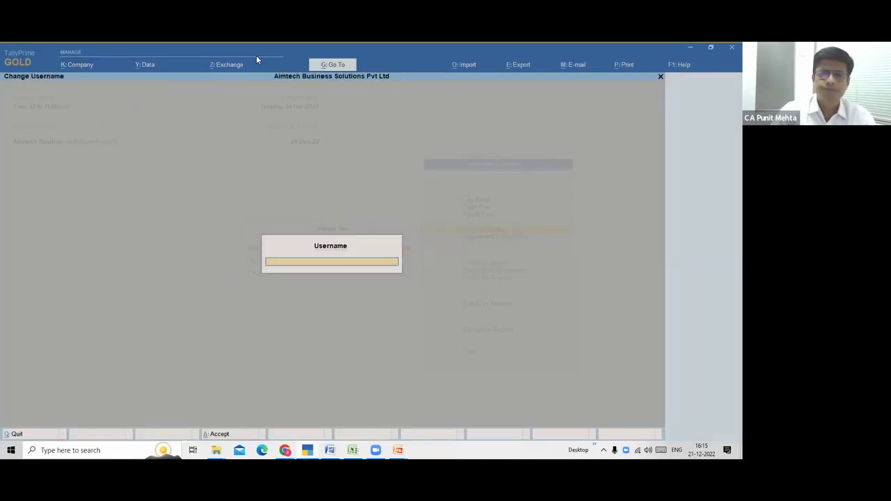
pyautogui.write('aim')
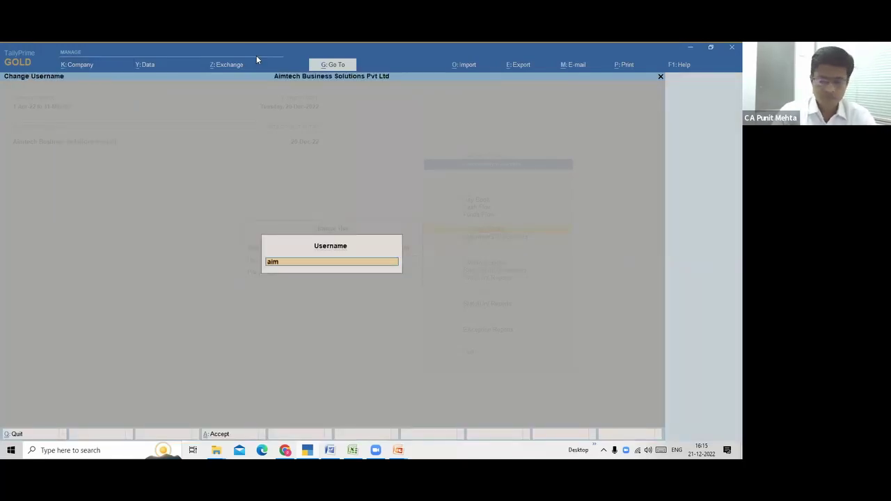
pyautogui.press('Return')
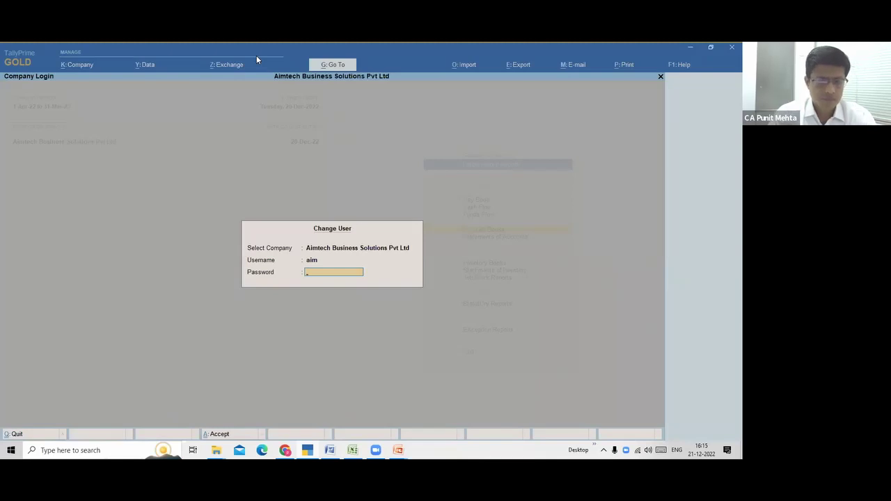
pyautogui.write('**')
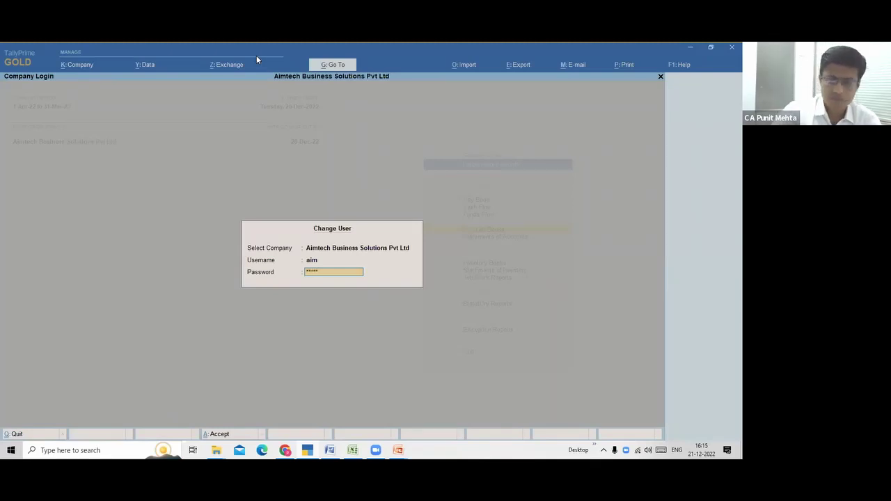
pyautogui.press('Return')
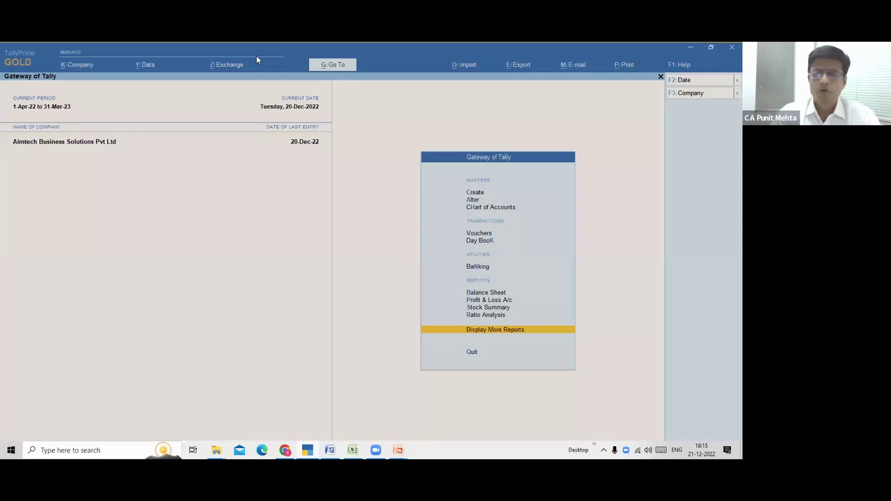
# - Open the Trial Balance from the Gateway of Tally, settling on Current Liabilities
pyautogui.press('Up')
pyautogui.press('Up')
pyautogui.press('Up')
pyautogui.press('Down')
pyautogui.press('Down')
pyautogui.press('Down')
pyautogui.press('Up')
pyautogui.press('Up')
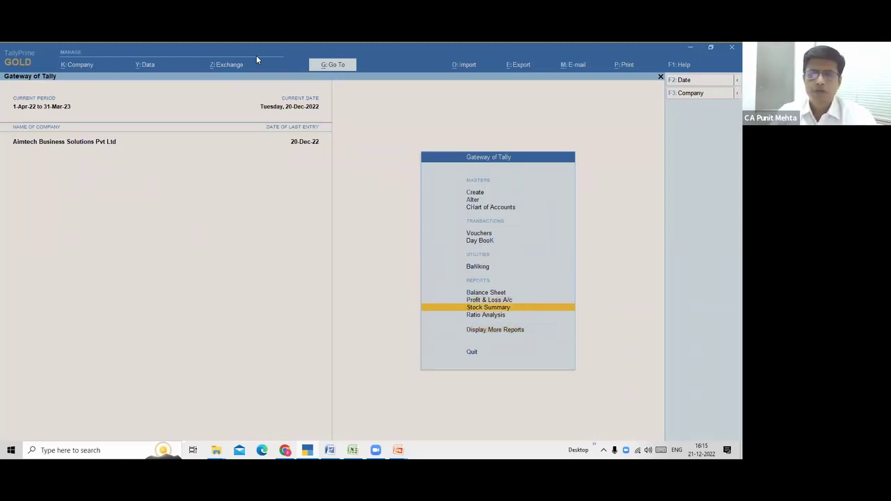
pyautogui.press('Up')
pyautogui.press('Down')
pyautogui.press('Down')
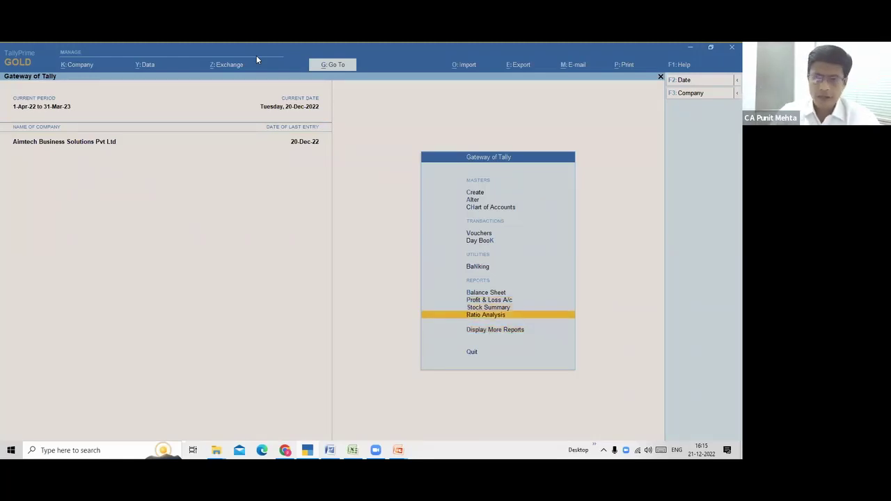
pyautogui.press('Down')
pyautogui.press('Return')
pyautogui.press('Return')
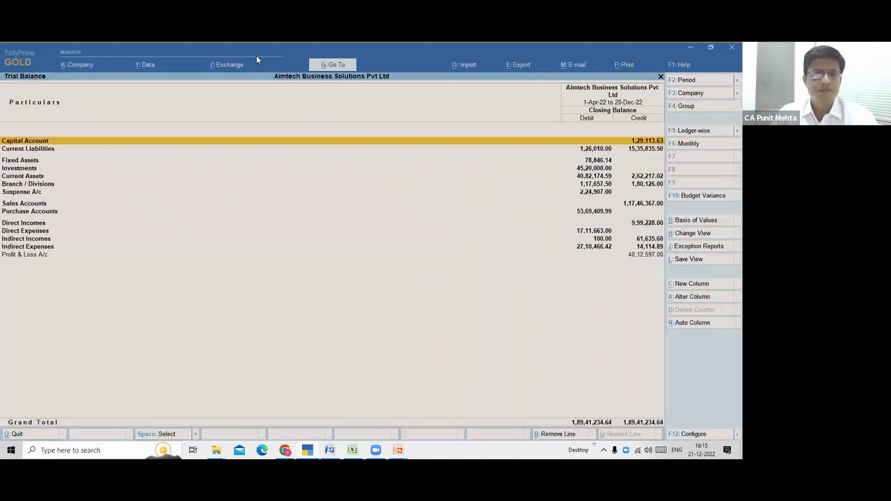
pyautogui.press('Down')
pyautogui.press('Down')
pyautogui.press('Up')
# - Drill through Current Liabilities and Duties & Taxes into the INPUT CGST monthly summary
pyautogui.press('Return')
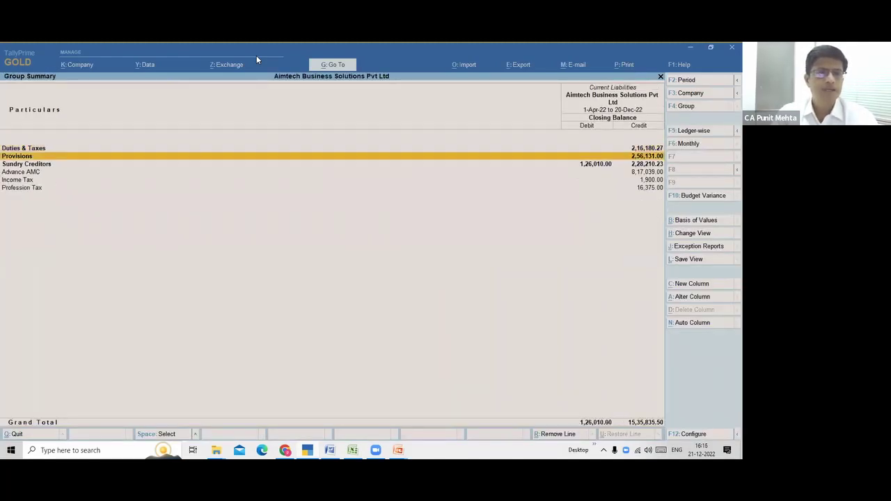
pyautogui.press('Return')
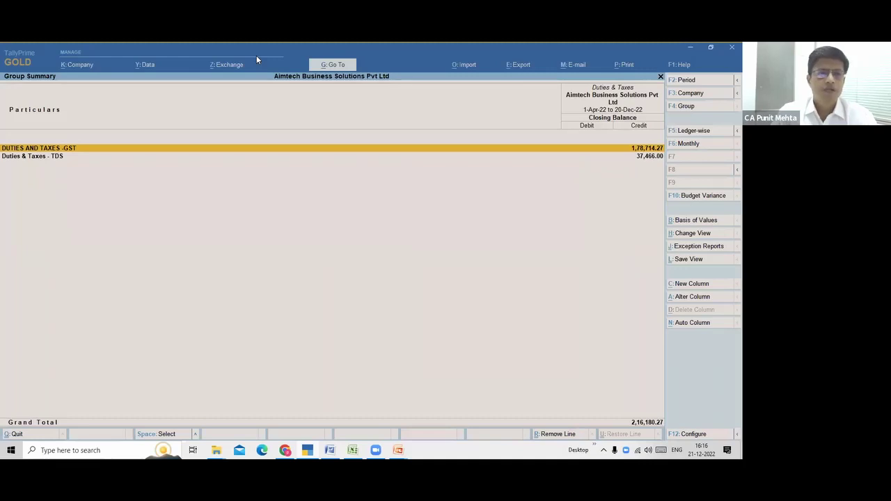
pyautogui.press('Return')
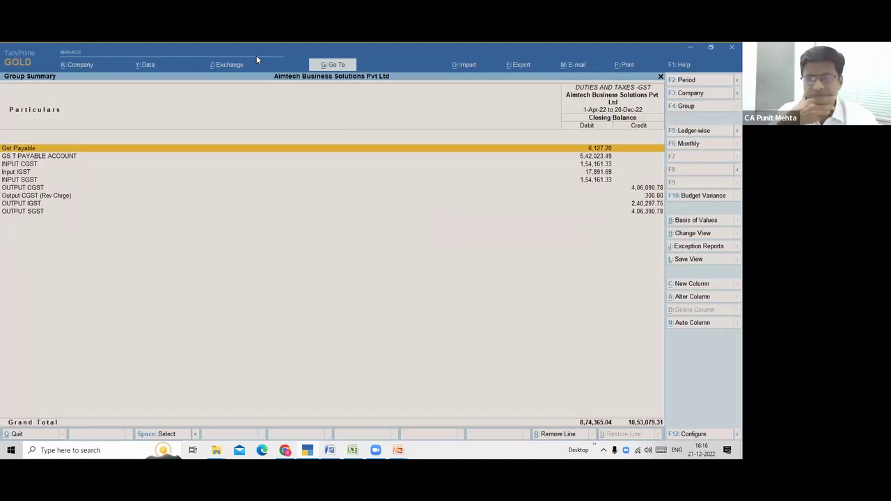
pyautogui.press('Down')
pyautogui.press('Down')
pyautogui.press('Down')
pyautogui.press('Up')
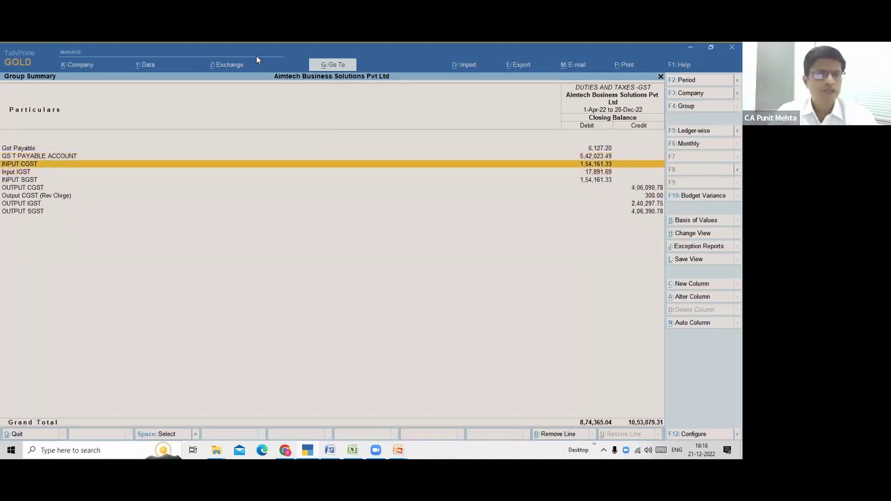
pyautogui.press('Return')
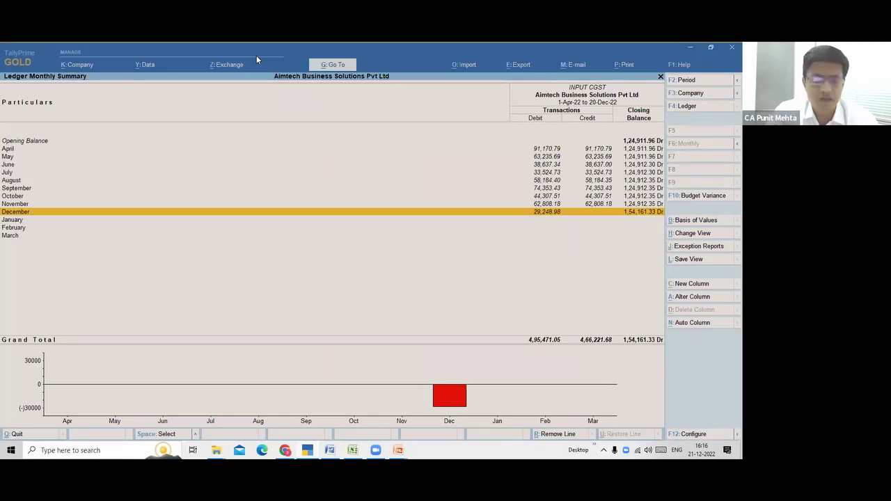
# - Add an INPUT SGST column covering 1-Apr-22 to 31-Mar-23 in base currency
pyautogui.press('alt')
pyautogui.hotkey('alt', 'c')
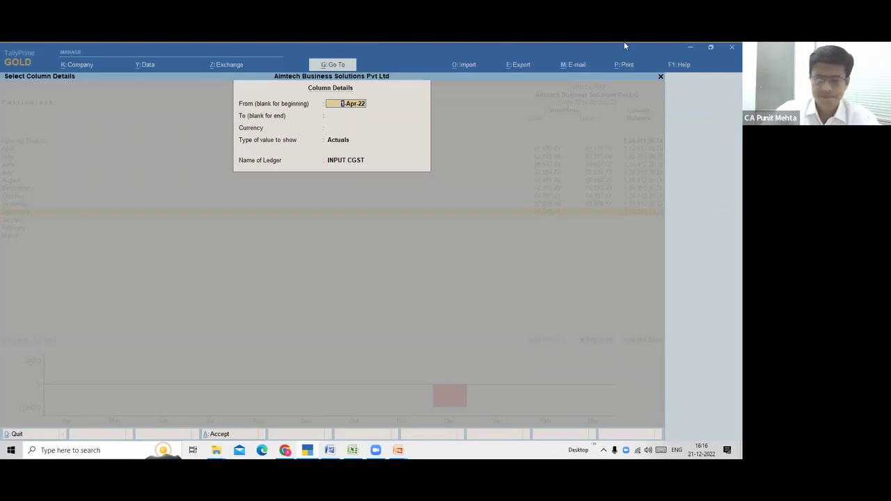
pyautogui.press('Return')
pyautogui.write('31/3')
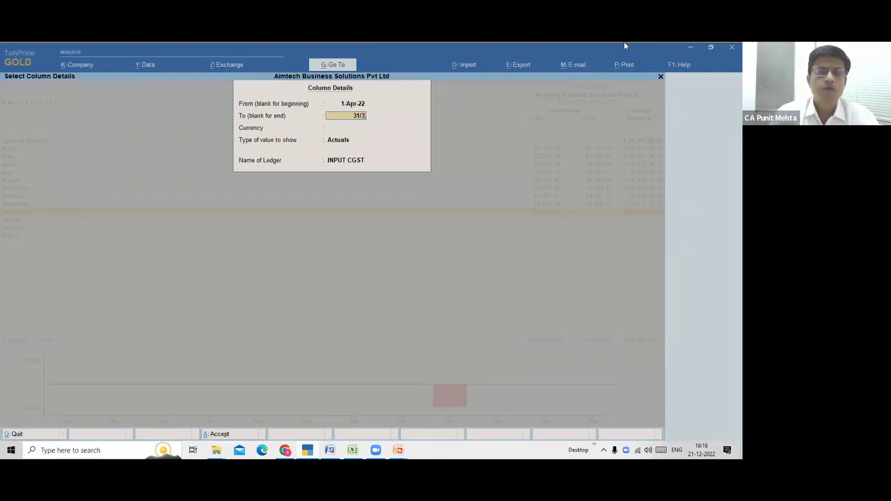
pyautogui.press('Return')
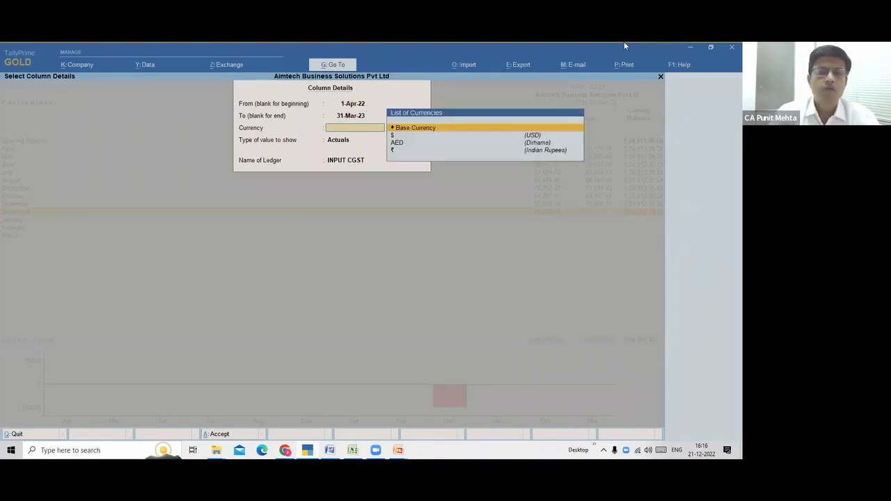
pyautogui.press('Return')
pyautogui.press('Return')
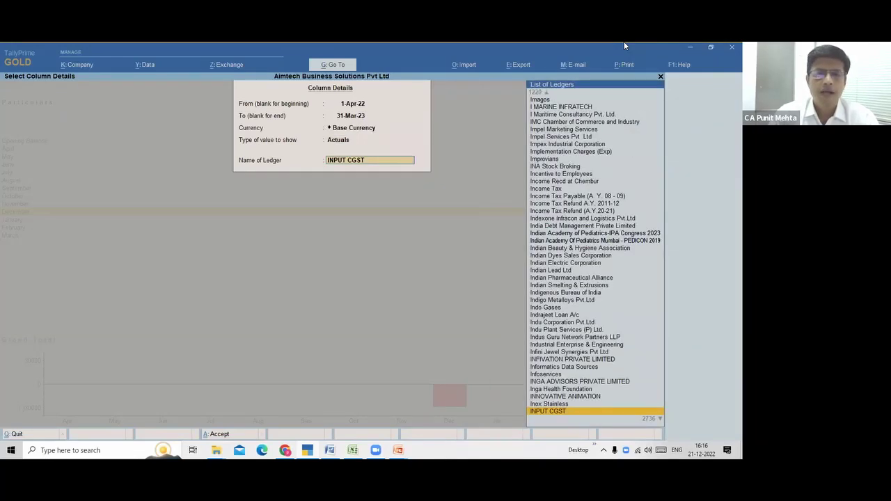
pyautogui.write('Inpu')
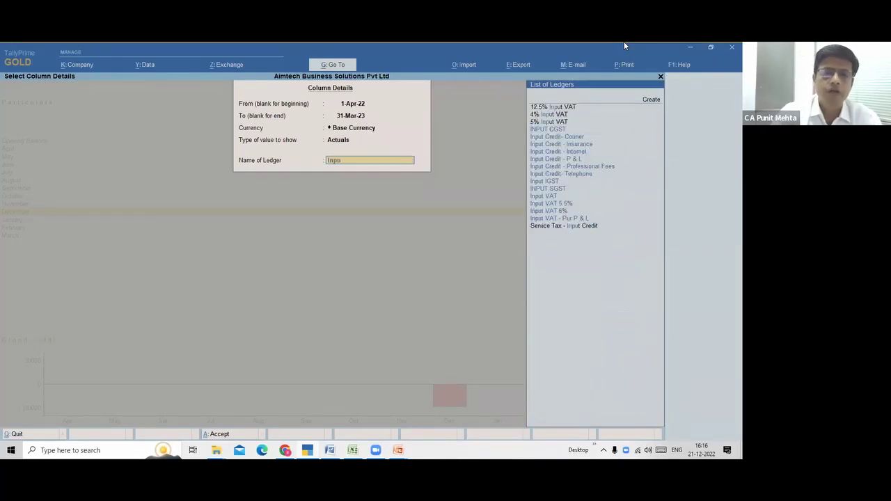
pyautogui.write('t sg')
pyautogui.write('st')
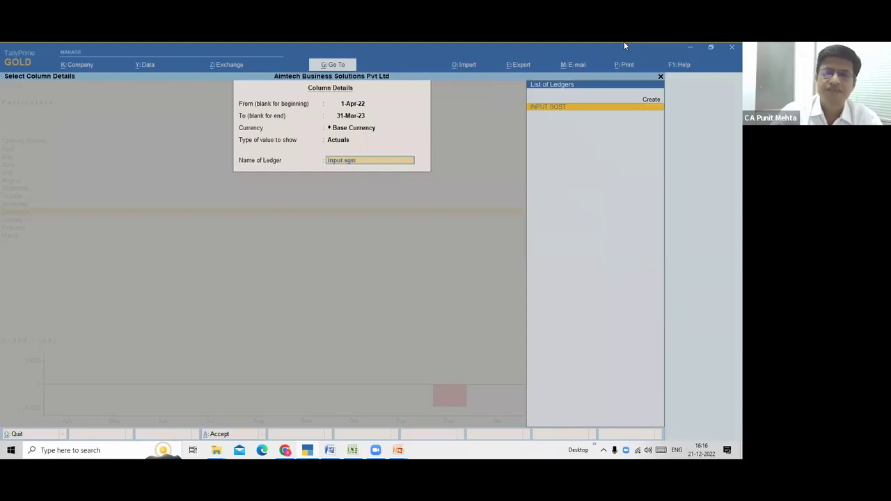
pyautogui.press('Return')
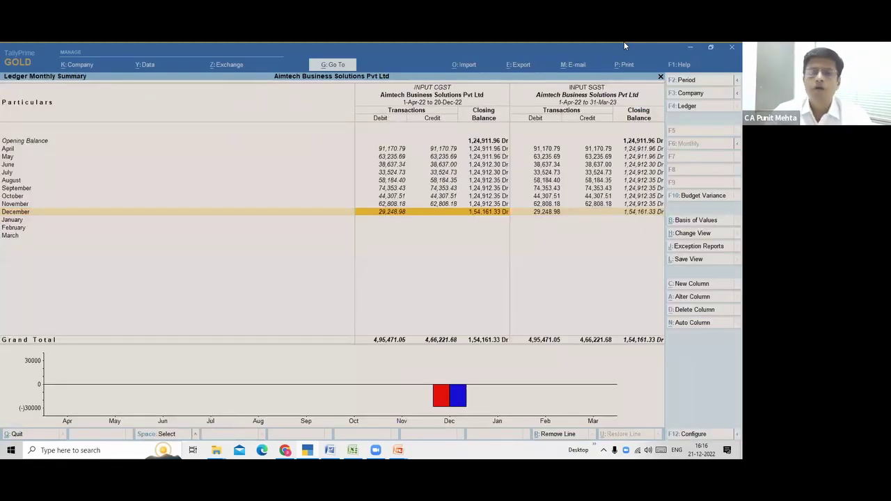
pyautogui.press('Right')
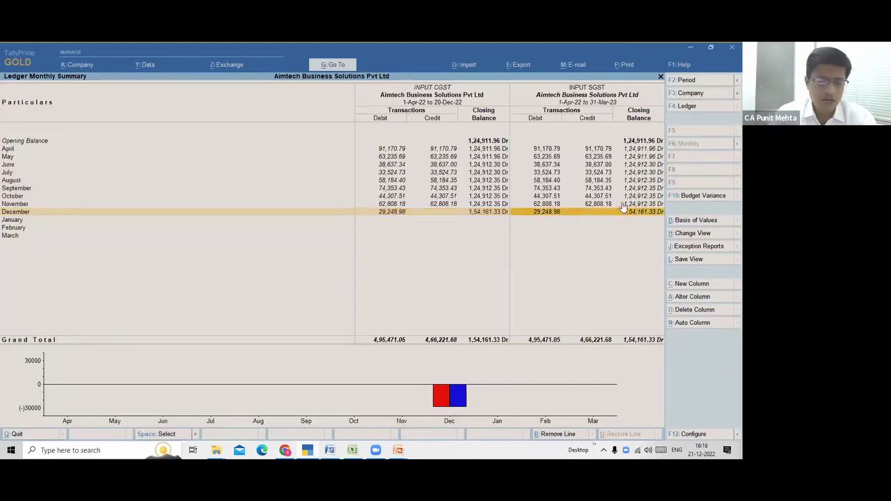
# - Add an OUTPUT SGST column for the same 1-Apr-22 to 31-Mar-23 period
pyautogui.press('alt')
pyautogui.hotkey('alt', 'c')
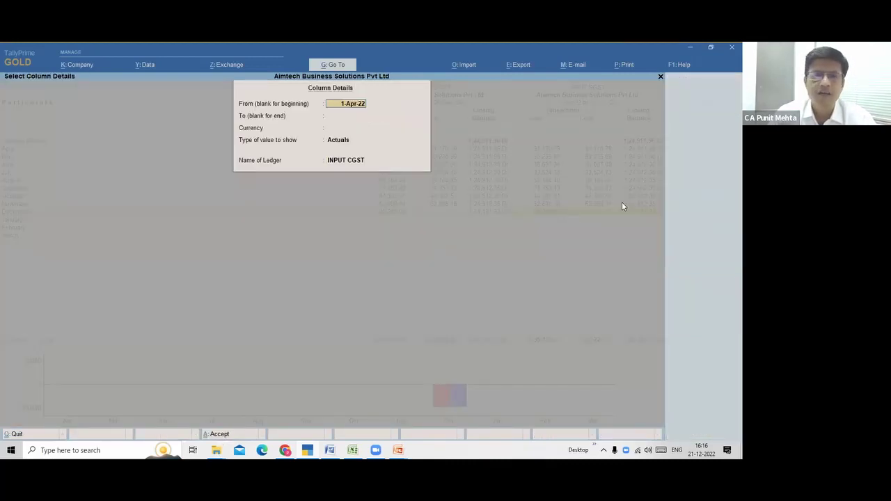
pyautogui.press('Return')
pyautogui.write('3')
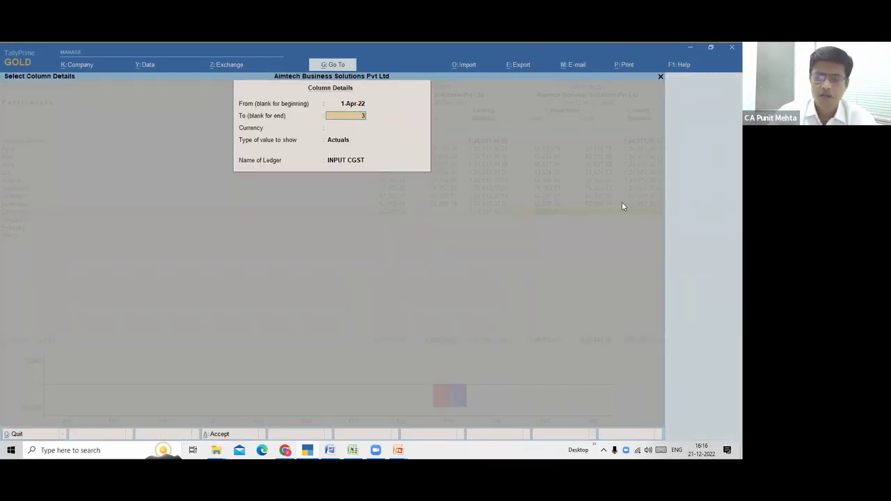
pyautogui.write('1/3')
pyautogui.press('Return')
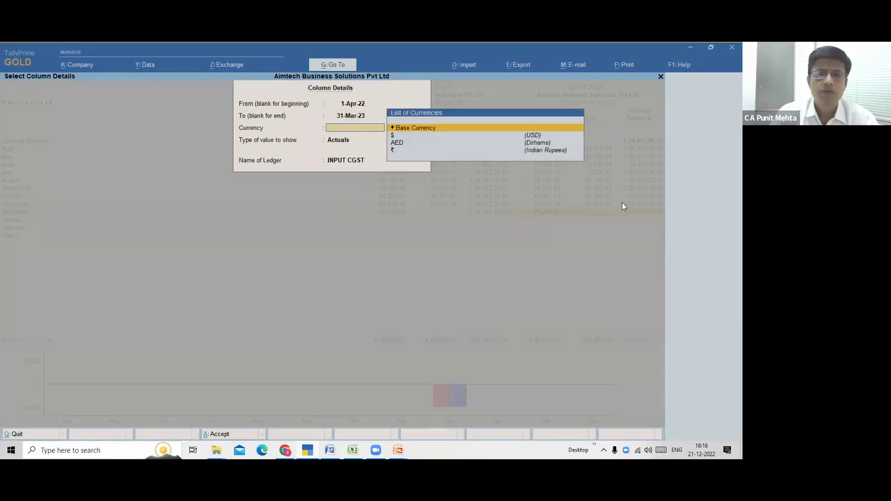
pyautogui.press('Return')
pyautogui.press('Return')
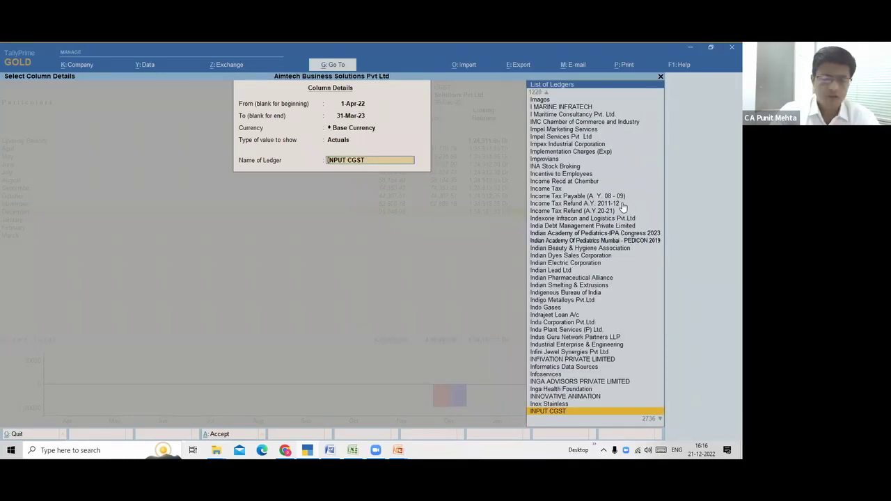
pyautogui.write('op')
pyautogui.press('BackSpace')
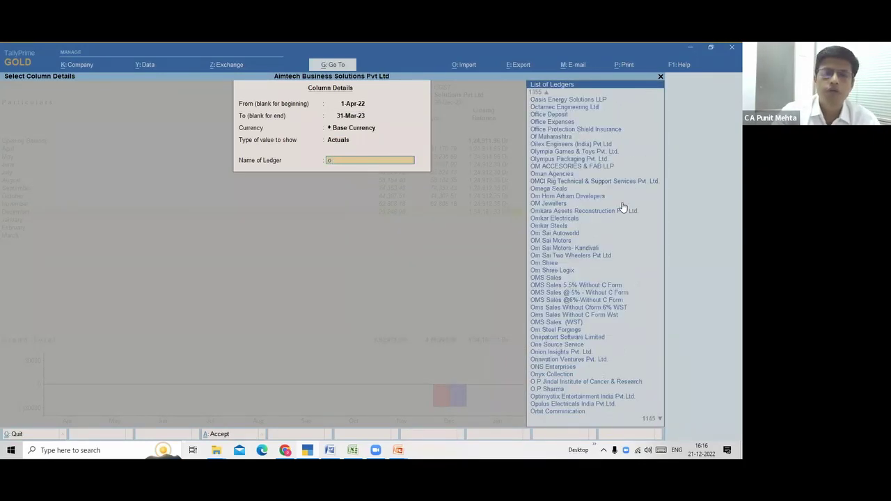
pyautogui.write('utpu')
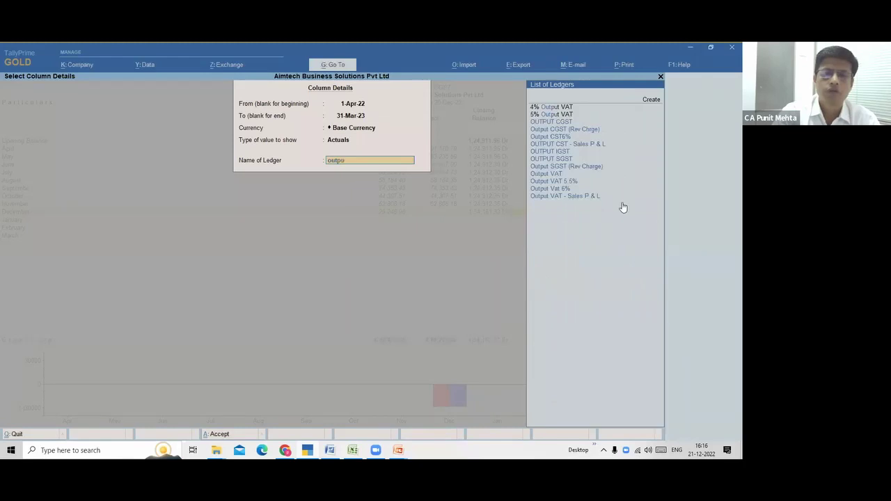
pyautogui.write('t sg')
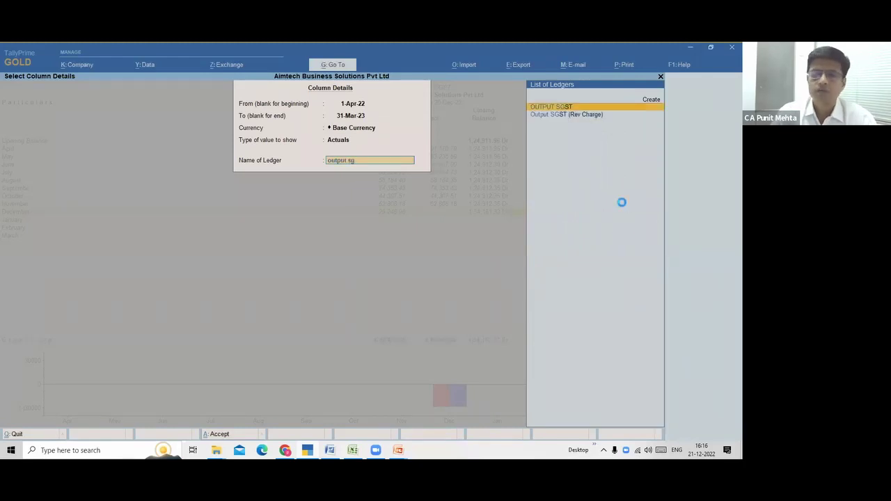
pyautogui.press('Return')
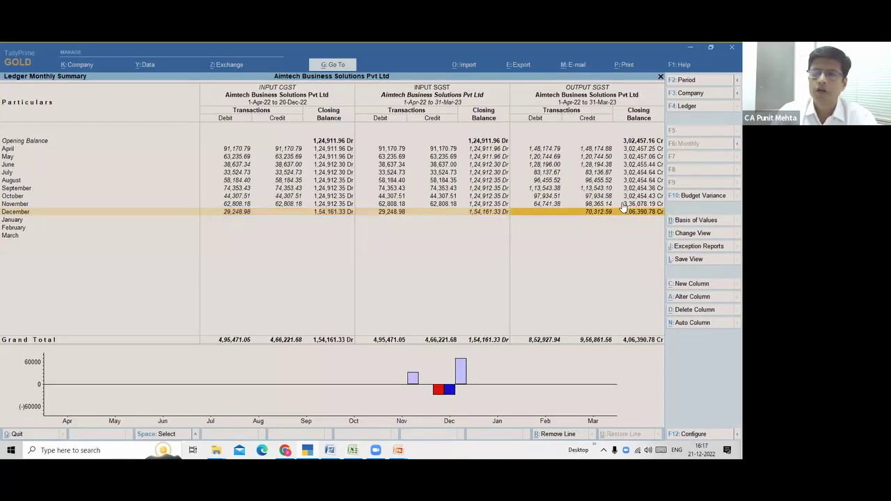
# - Add an OUTPUT CGST column and scan across the ledger columns
pyautogui.hotkey('alt', 'a')
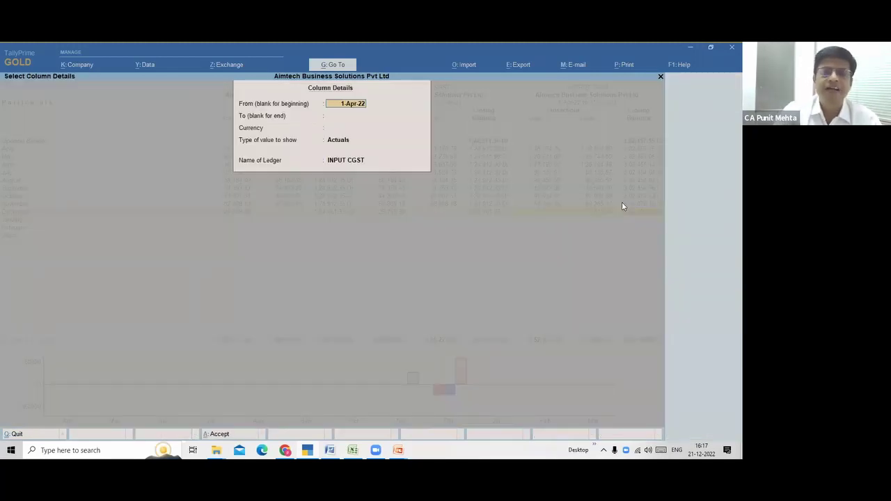
pyautogui.press('Return')
pyautogui.press('Return')
pyautogui.press('Return')
pyautogui.press('Return')
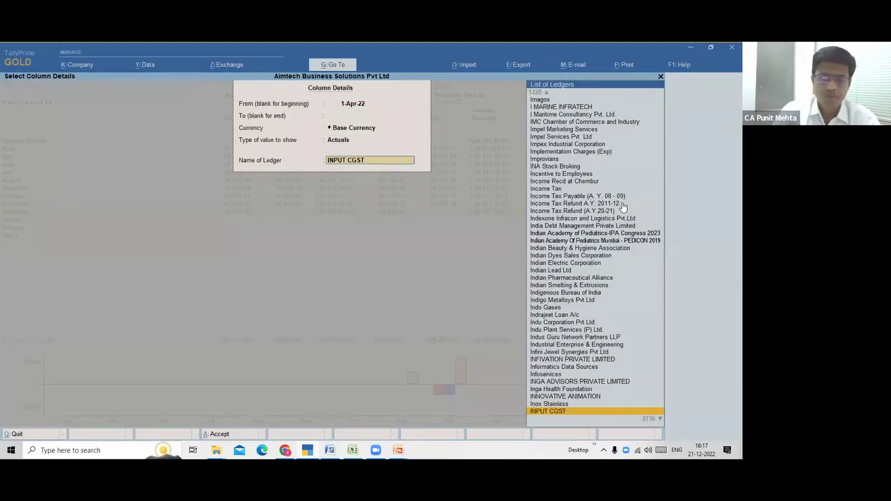
pyautogui.write('Out')
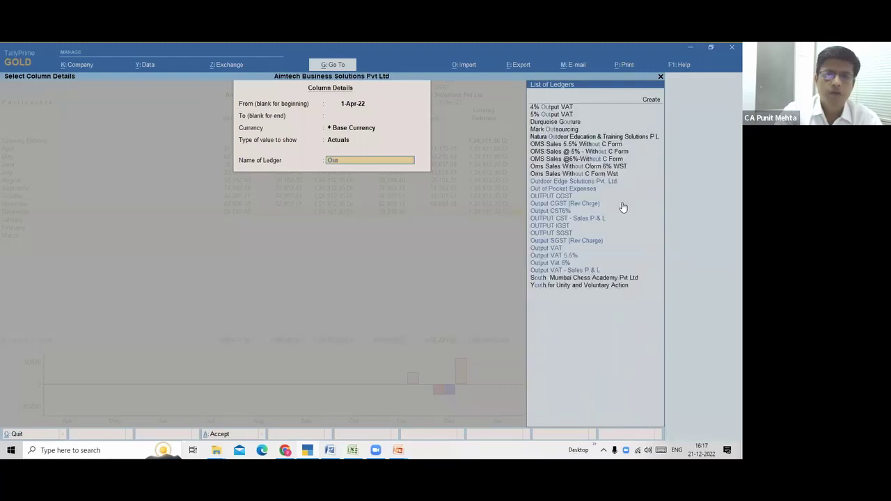
pyautogui.write('put ')
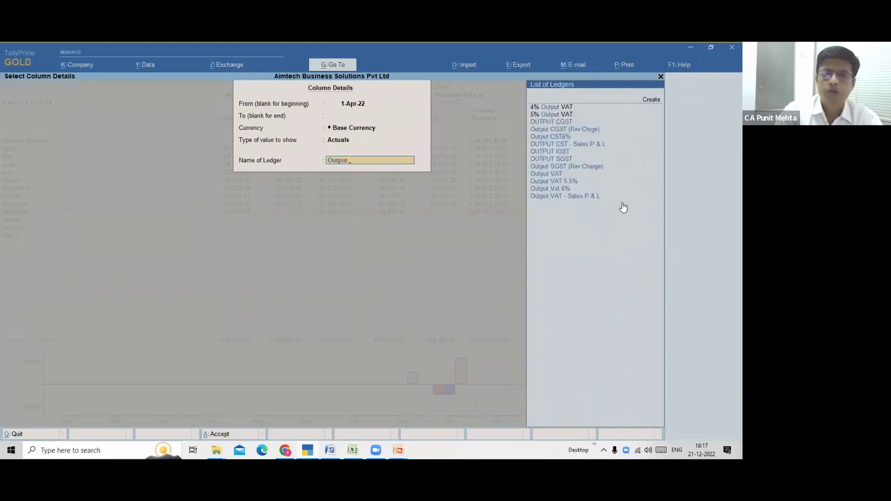
pyautogui.write('Cg')
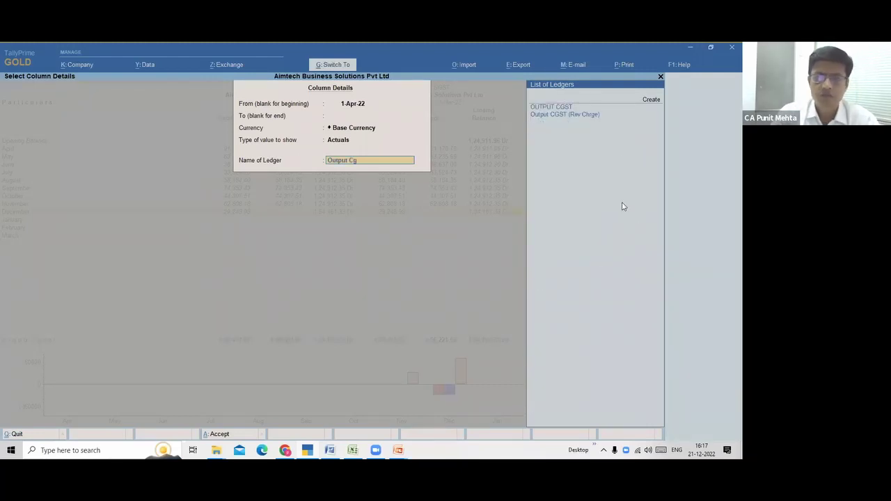
pyautogui.write('st')
pyautogui.press('Return')
pyautogui.press('Right')
pyautogui.press('Right')
pyautogui.press('Right')
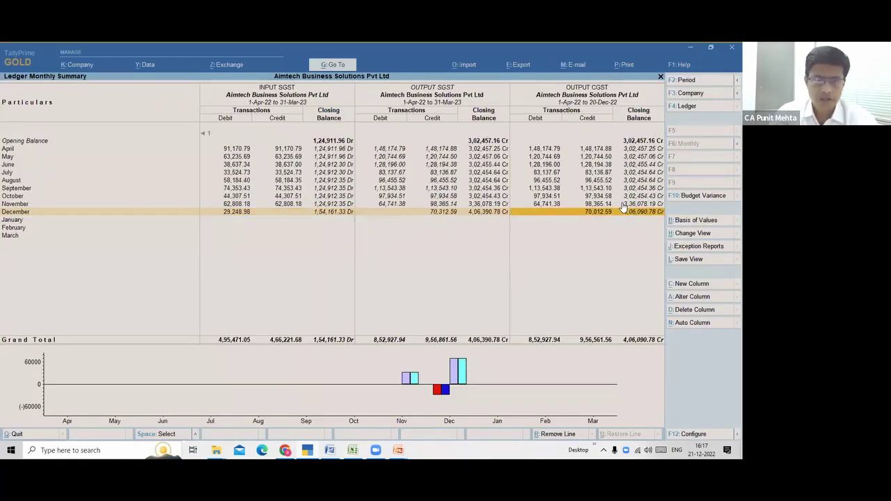
pyautogui.press('Left')
pyautogui.press('Left')
pyautogui.press('Left')
pyautogui.press('Right')
pyautogui.press('Right')
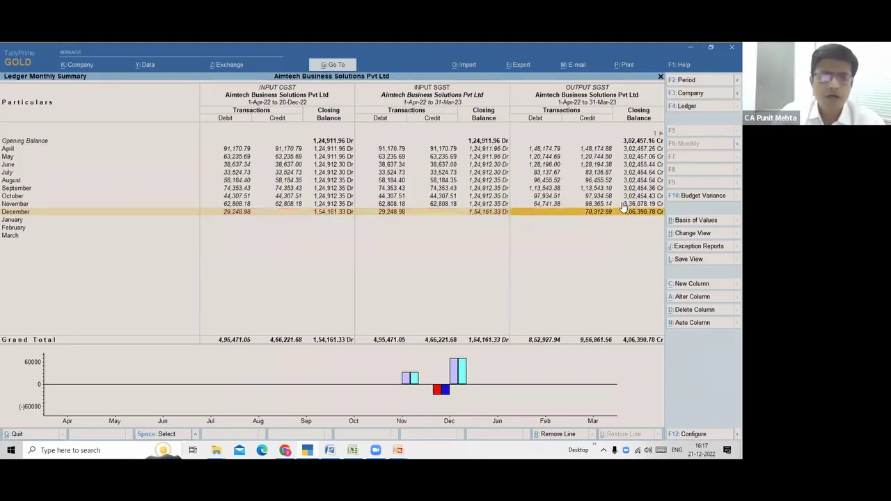
pyautogui.press('Left')
pyautogui.press('Left')
pyautogui.press('Right')
pyautogui.press('Right')
pyautogui.press('Right')
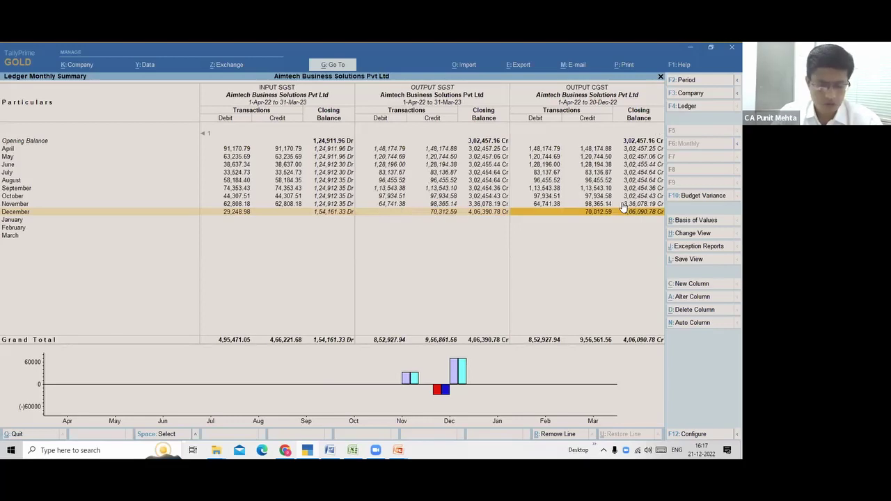
# - Add the GST PAYABLE ACCOUNT column to the summary
pyautogui.hotkey('alt', 'c')
pyautogui.press('Return')
pyautogui.press('Return')
pyautogui.press('Return')
pyautogui.press('Return')
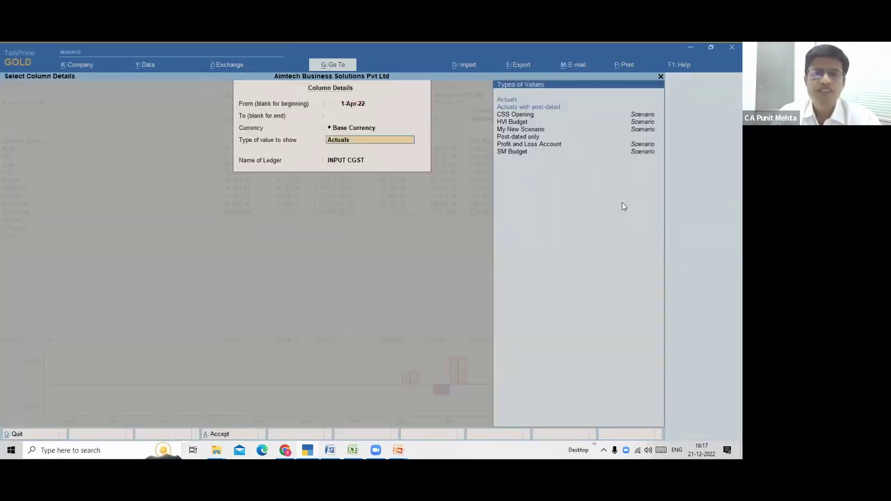
pyautogui.write('Gst')
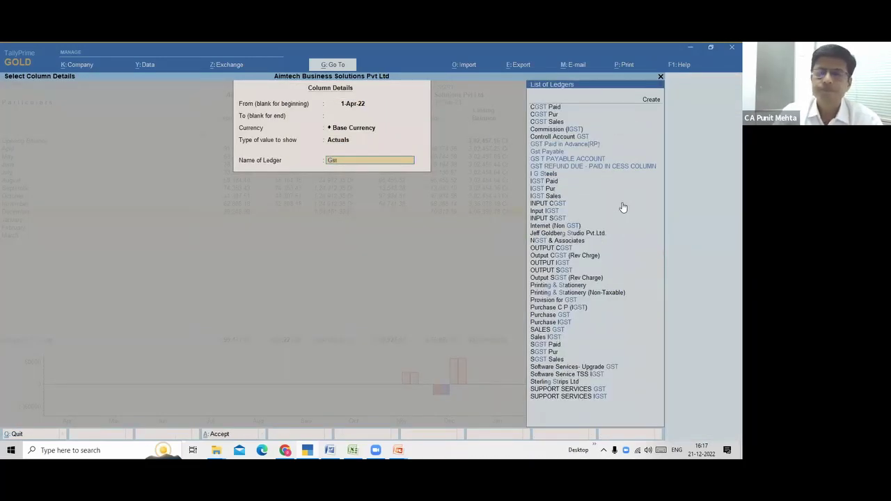
pyautogui.press('Down')
pyautogui.press('Down')
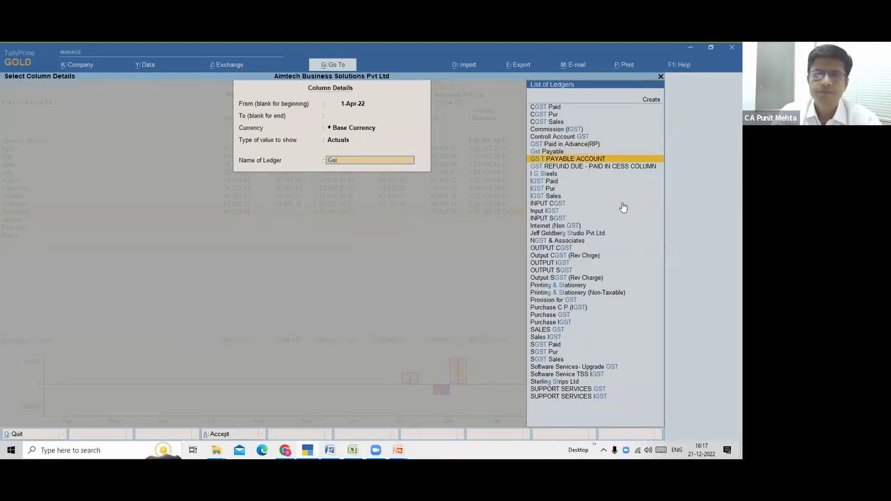
pyautogui.press('Return')
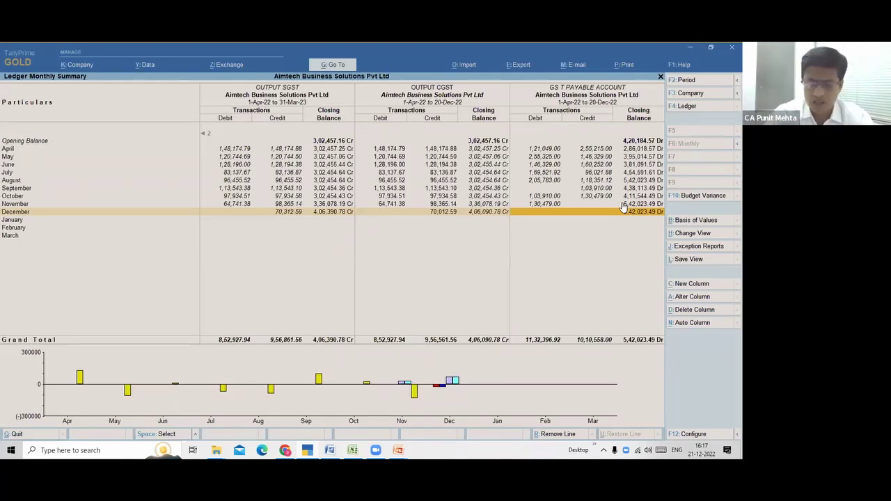
# - In F12 Configure, set Nett Transactions only to Yes and Show Closing Balance to No, keeping monthly periodicity
pyautogui.press('F12')
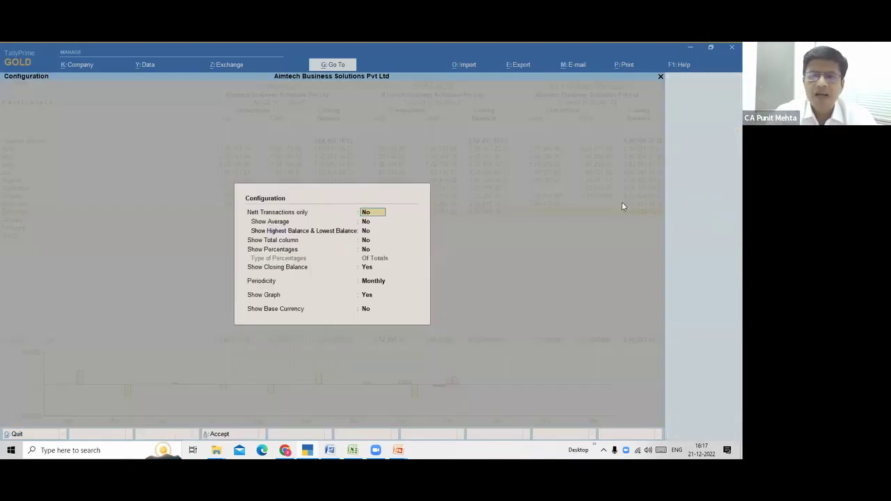
pyautogui.write('y')
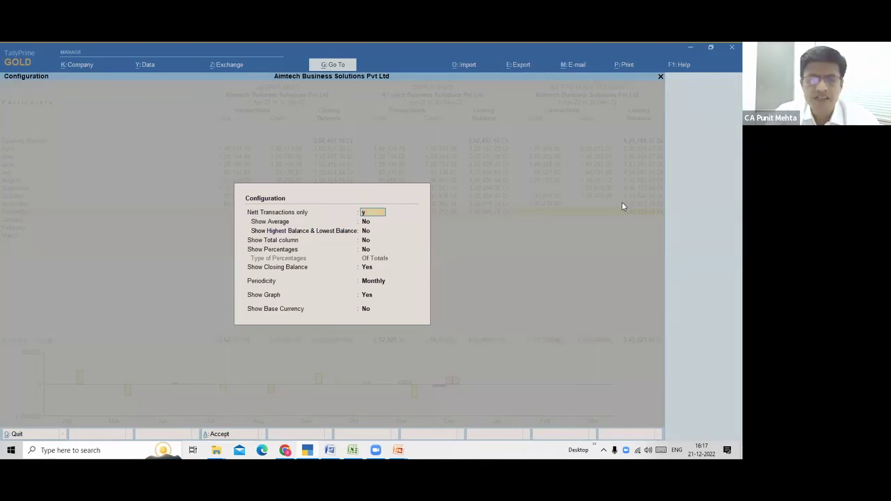
pyautogui.press('Return')
pyautogui.press('Return')
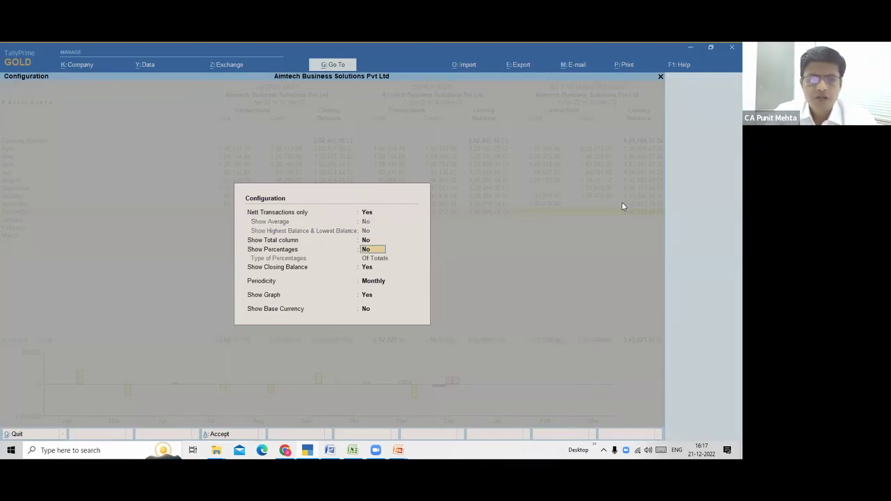
pyautogui.press('Return')
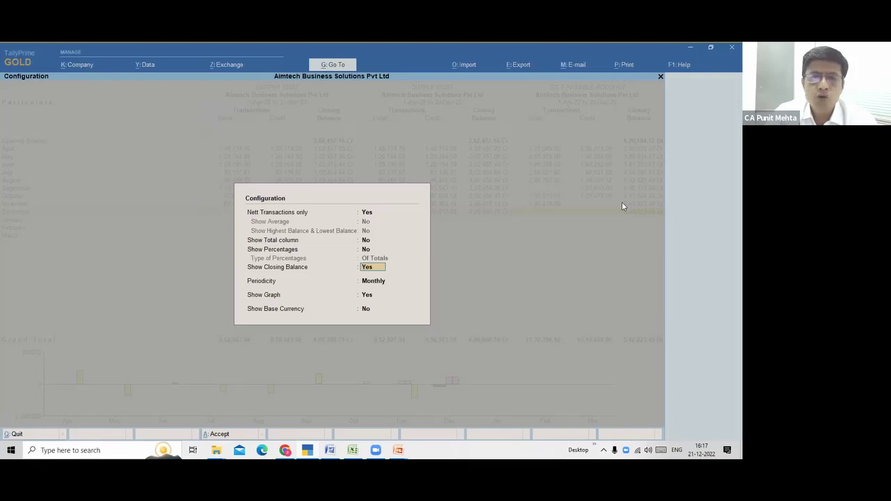
pyautogui.write('n')
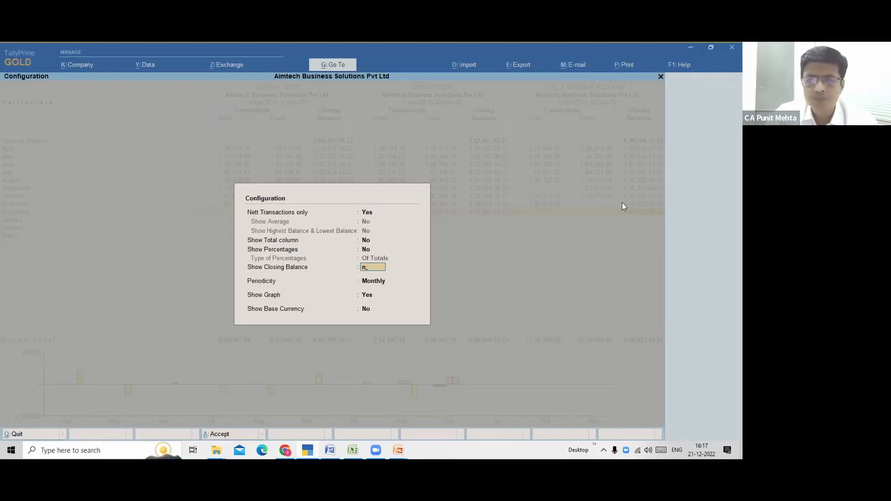
pyautogui.press('Return')
pyautogui.press('Return')
pyautogui.press('Return')
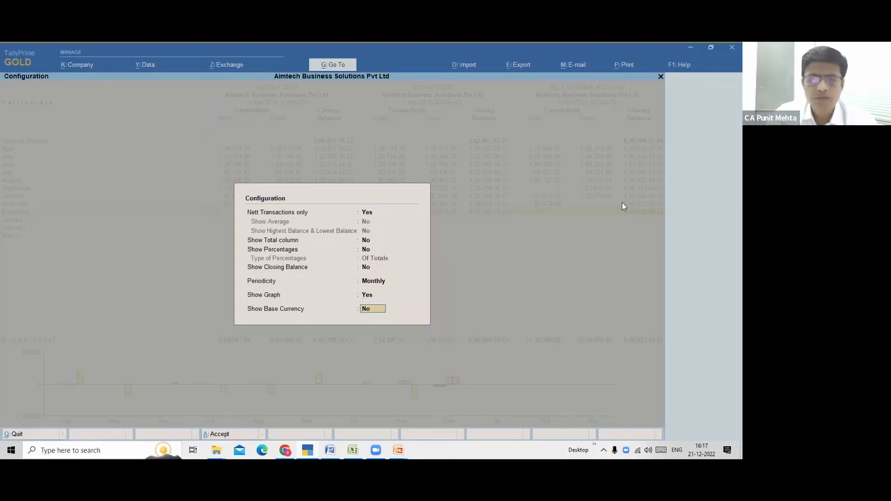
pyautogui.press('Return')
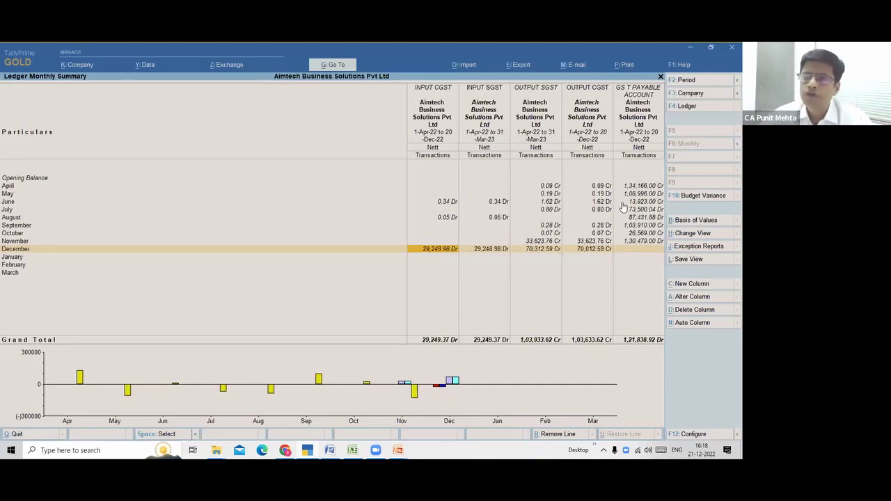
# - Name the view 'GST Ca CONNECT REPORT' and keep Save view for as All Companies
pyautogui.click(689, 259)
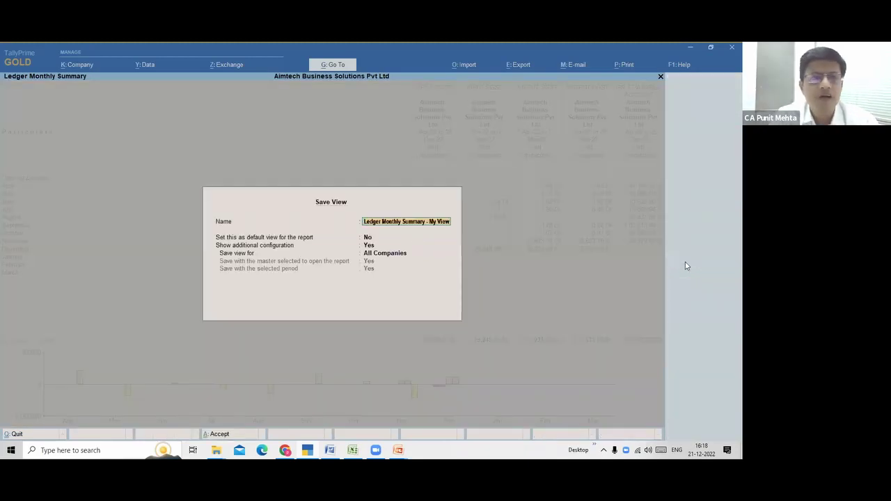
pyautogui.write('GSt')
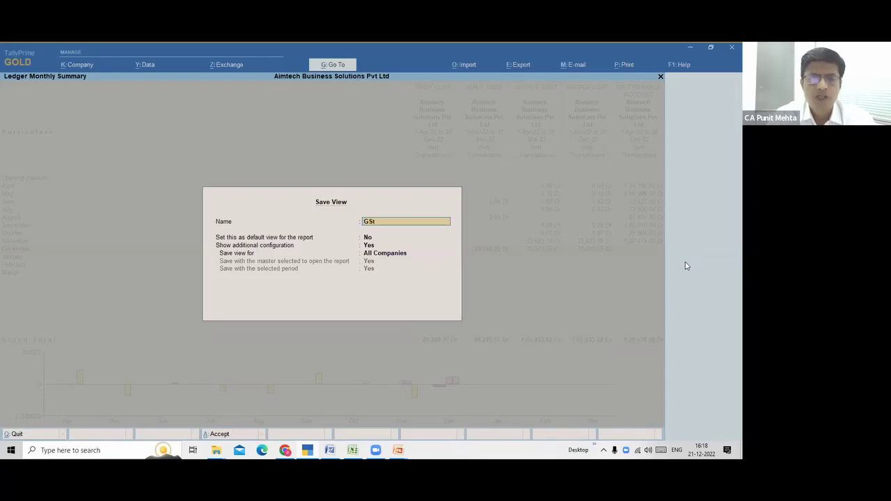
pyautogui.press('BackSpace')
pyautogui.press('BackSpace')
pyautogui.press('BackSpace')
pyautogui.write('GST Ca')
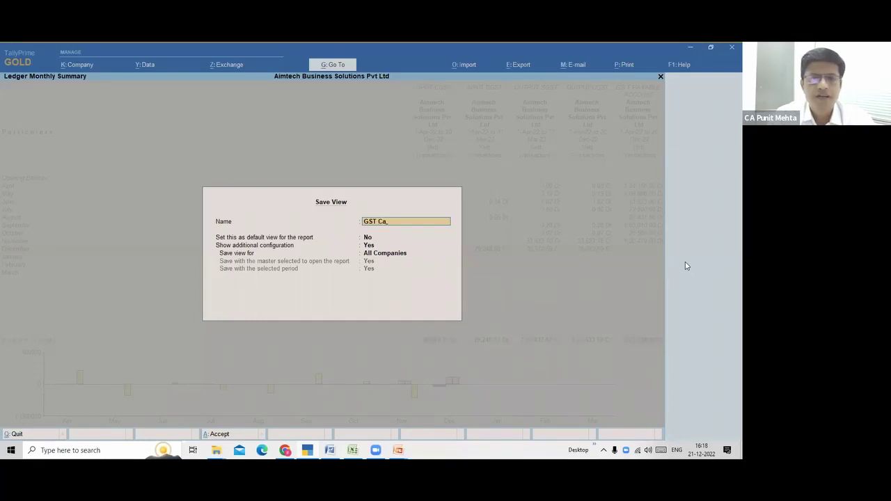
pyautogui.write(' CONE')
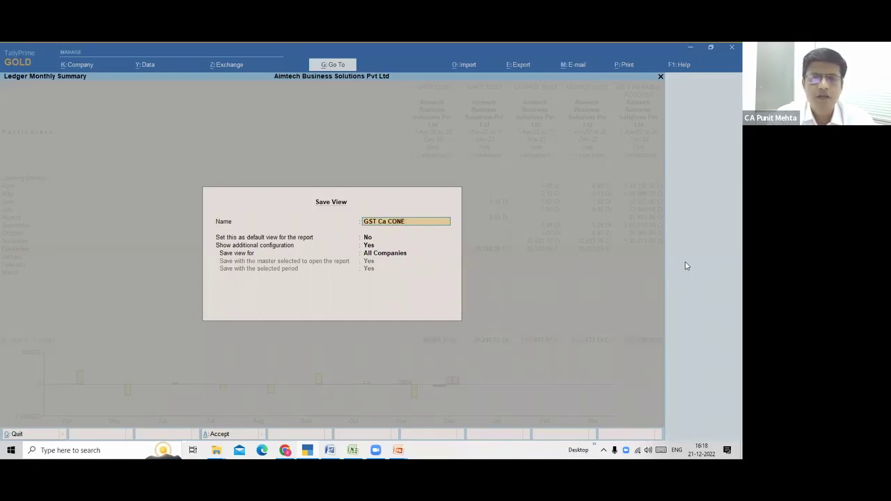
pyautogui.write('CTECT TEPORT')
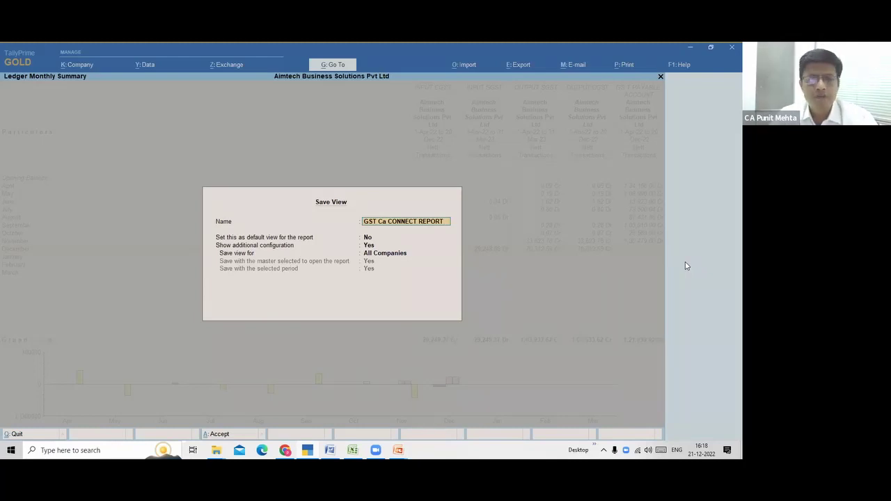
pyautogui.press('Return')
pyautogui.press('Return')
pyautogui.press('Return')
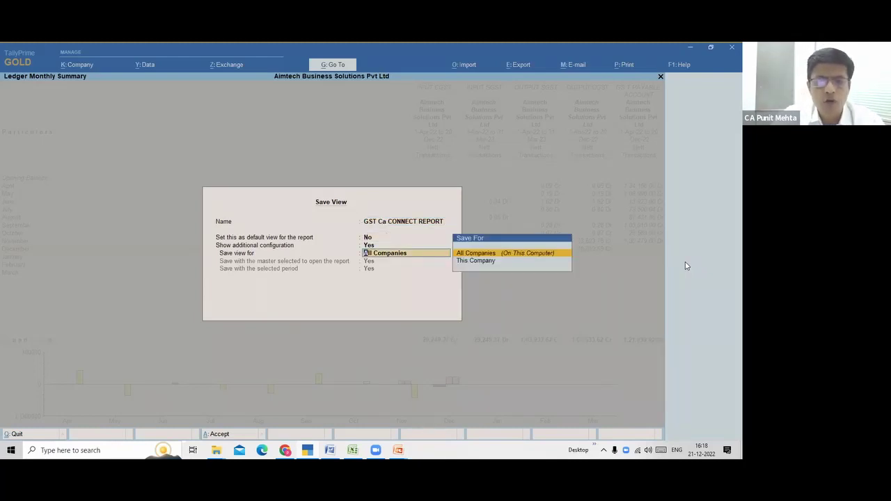
pyautogui.press('Return')
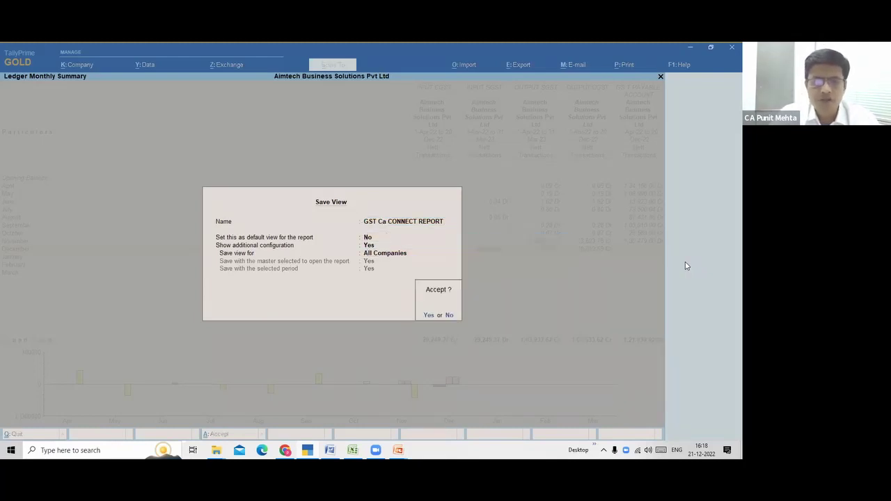
pyautogui.press('n')
pyautogui.press('Up')
pyautogui.press('Up')
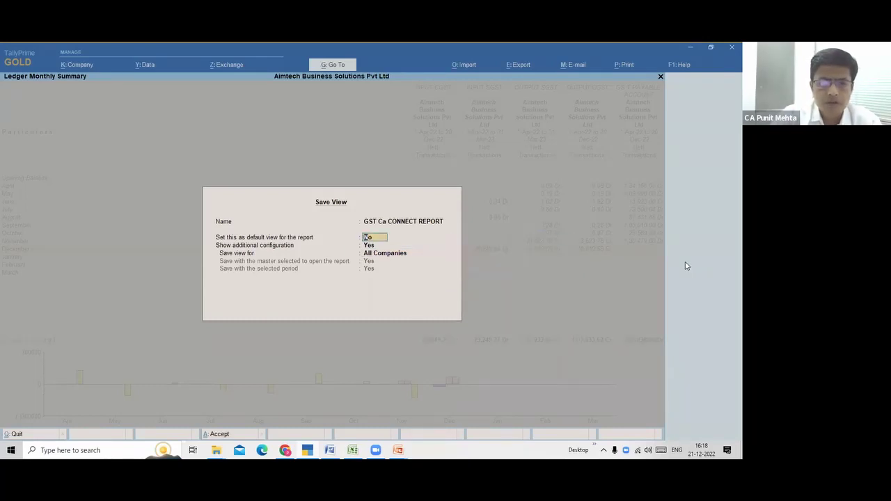
pyautogui.press('Down')
pyautogui.press('Down')
pyautogui.press('Return')
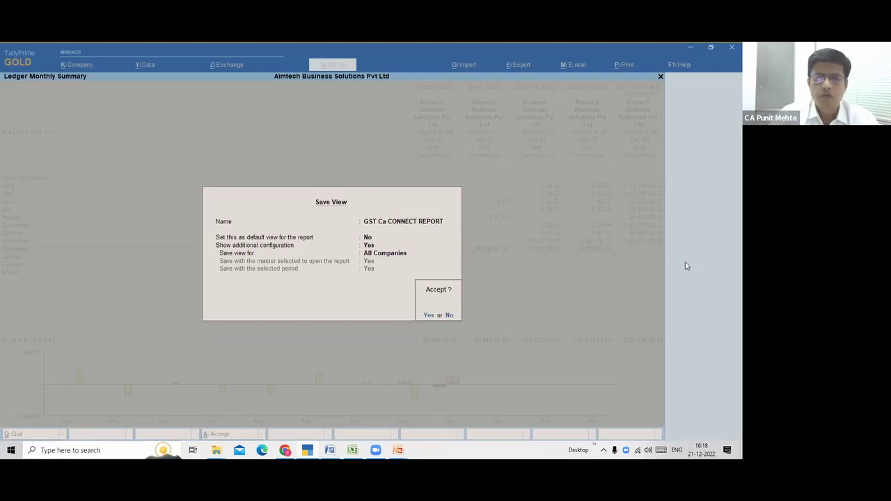
# - Confirm the save, back out to the Gateway, and reopen GST Ca CONNECT REPORT via Go To 'CA CON'
pyautogui.press('y')
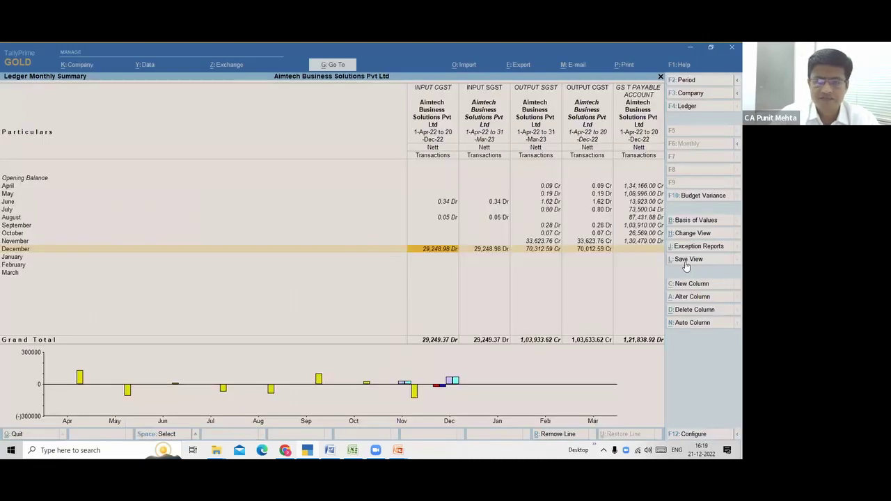
pyautogui.press('Escape')
pyautogui.press('Escape')
pyautogui.press('Escape')
pyautogui.press('Escape')
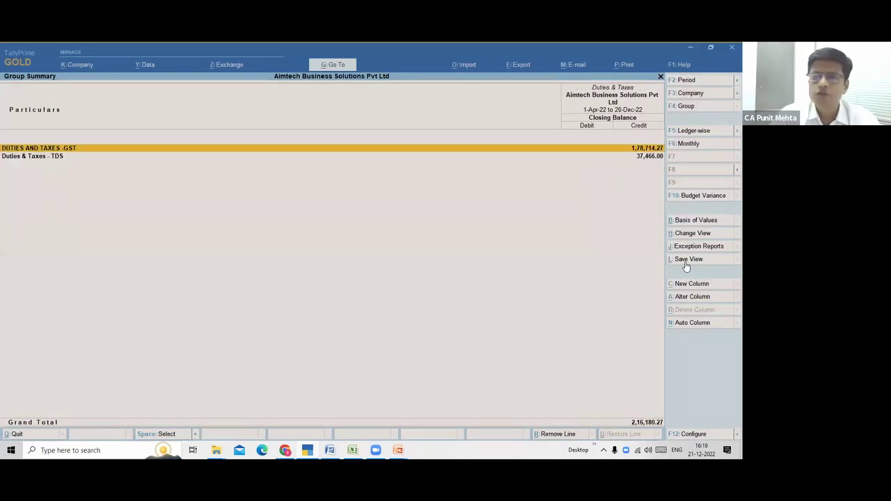
pyautogui.press('Escape')
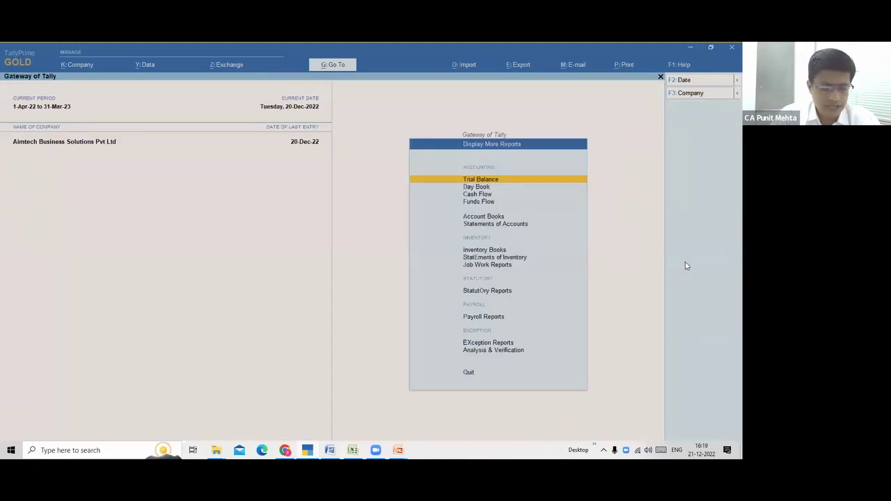
pyautogui.press('alt')
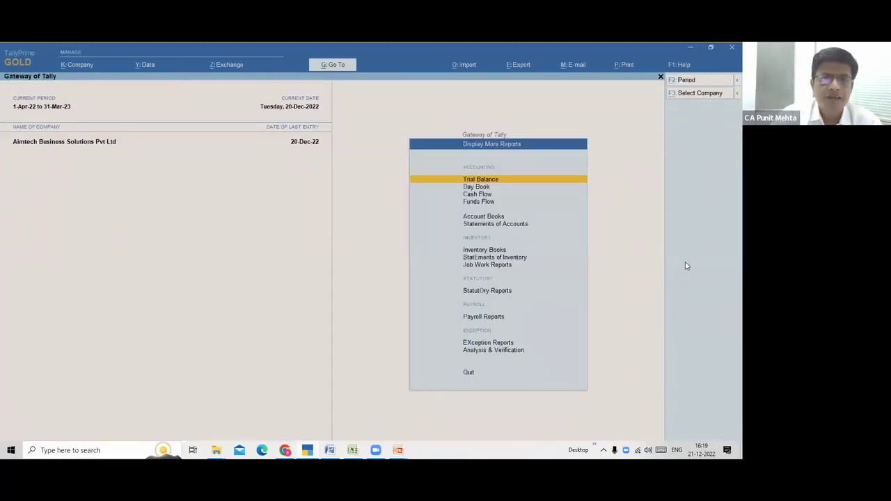
pyautogui.hotkey('alt', 'g')
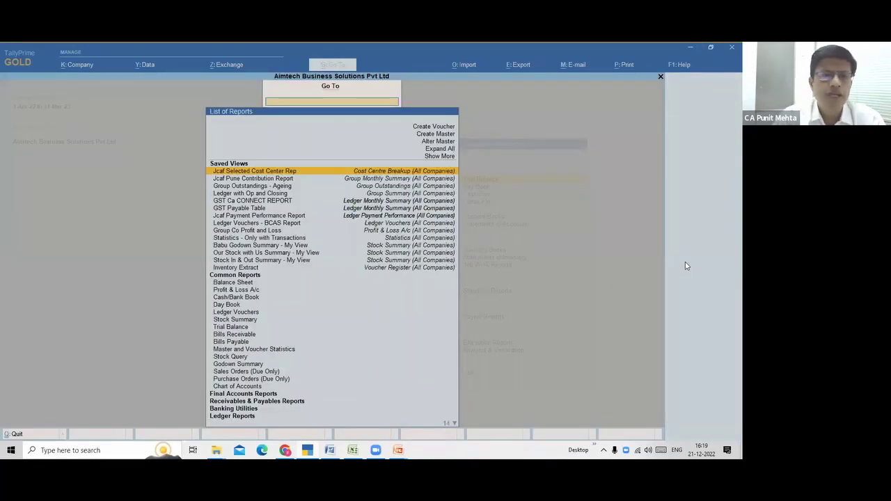
pyautogui.write('CA')
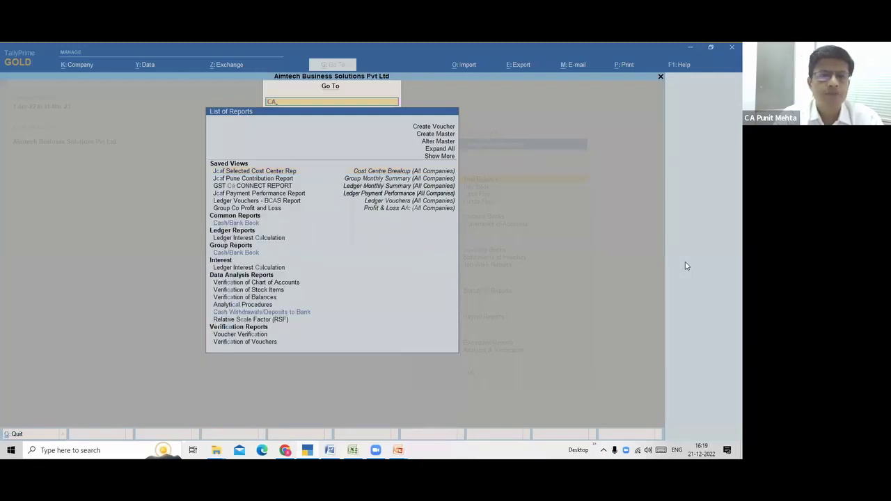
pyautogui.write(' CON')
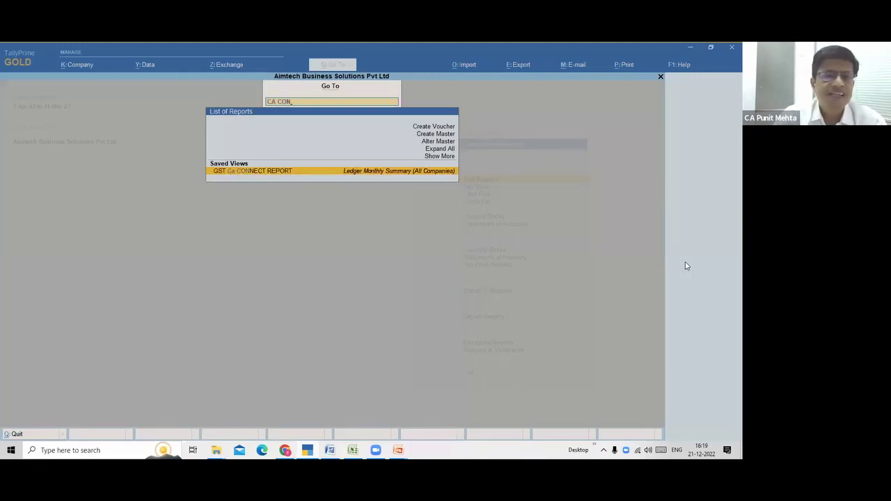
pyautogui.press('Return')
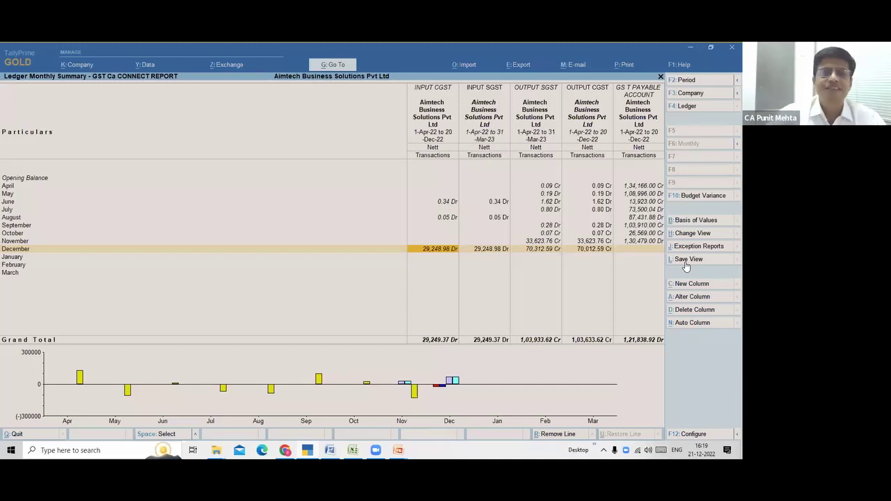
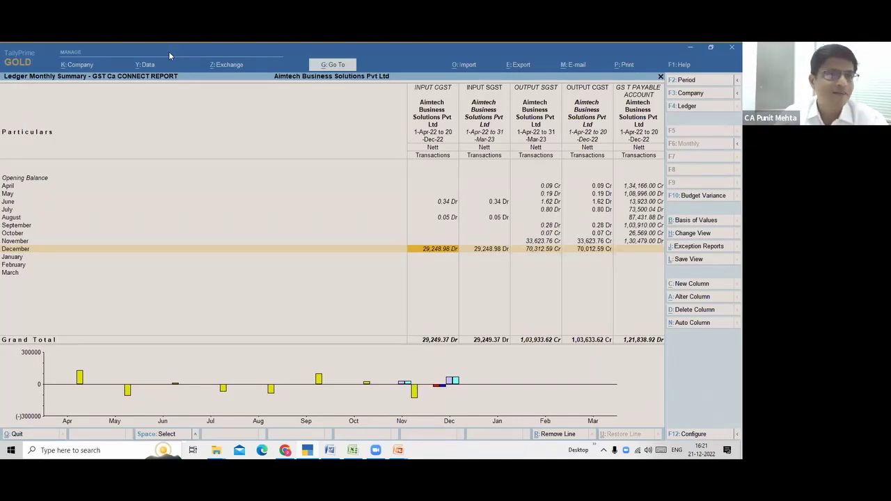
# - Close the GST Ca CONNECT ledger monthly summary to reach the Display More Reports list
pyautogui.press('Escape')
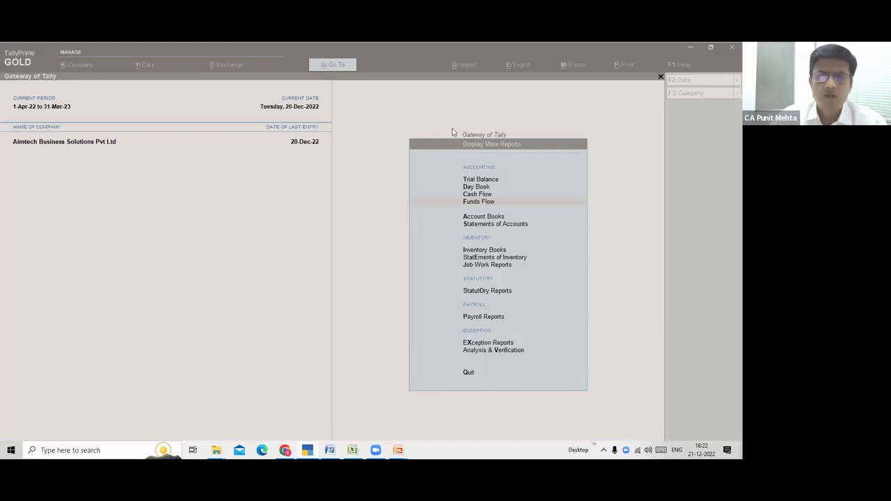
# - Use Go To with 'CON' to open the saved Jcaf Pune Contribution Report view
pyautogui.click(518, 200)
pyautogui.press('Escape')
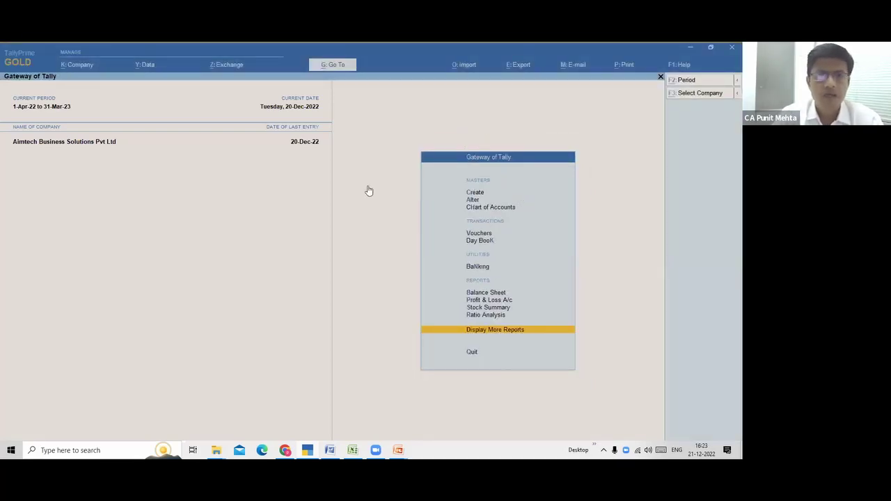
pyautogui.hotkey('alt', 'g')
pyautogui.write('CON')
pyautogui.press('Down')
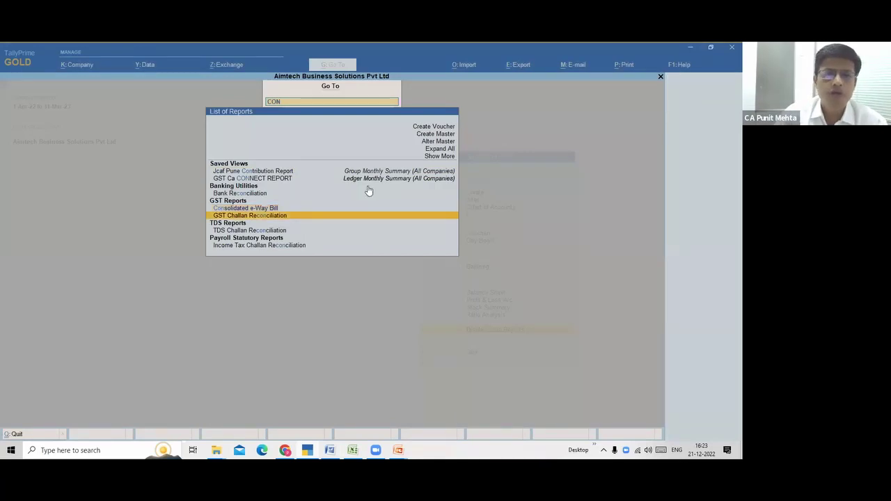
pyautogui.press('Up')
pyautogui.press('Up')
pyautogui.press('Up')
pyautogui.press('Up')
pyautogui.press('Return')
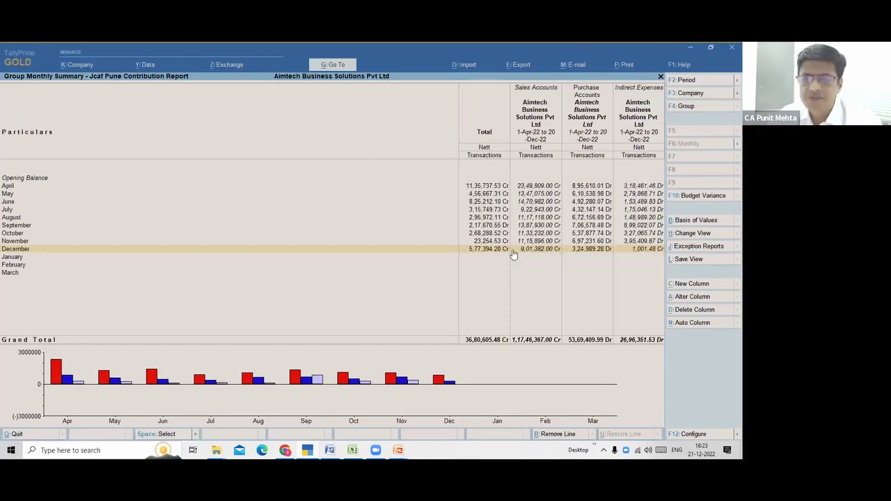
# - Quit the Jcaf Pune Contribution group monthly summary back to Gateway of Tally
pyautogui.press('Escape')
pyautogui.press('Escape')
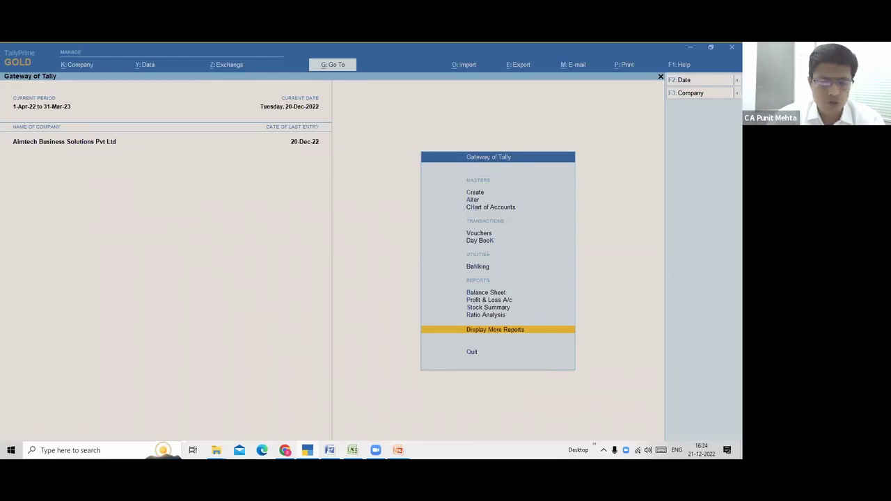
# - In the slide show, reveal the GST Configuration, Save View and Net Monthly GST Adjustment bullets
pyautogui.hotkey('alt', 'Tab')
pyautogui.press('Tab')
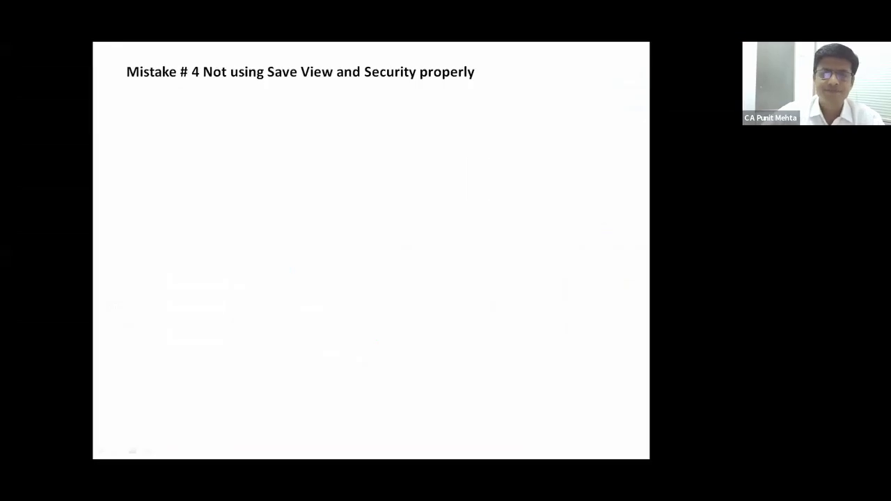
pyautogui.press('Right')
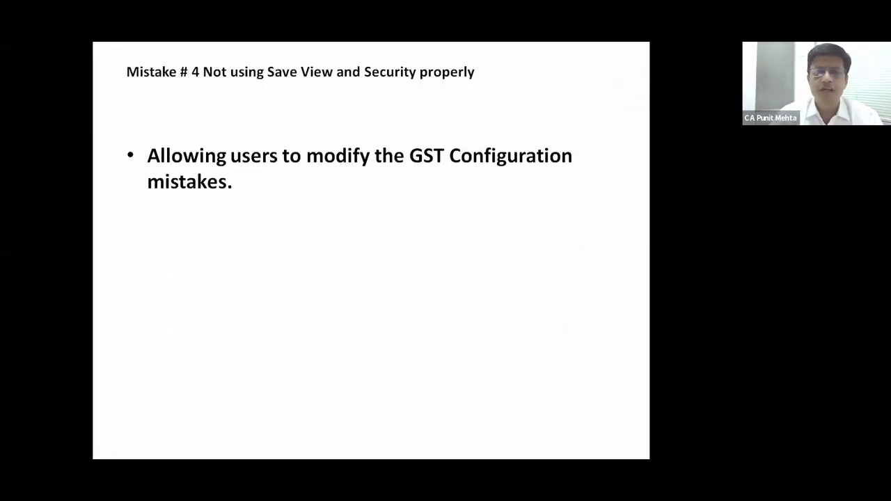
pyautogui.press('Right')
pyautogui.press('Right')
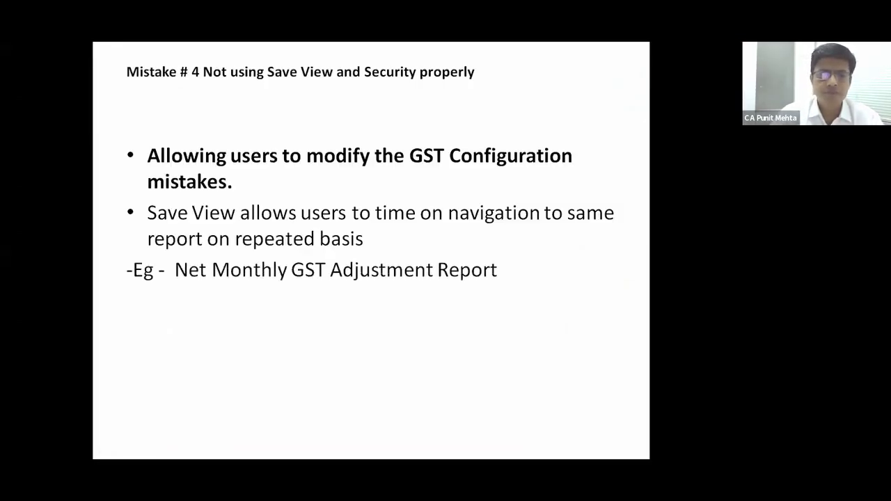
pyautogui.press('Right')
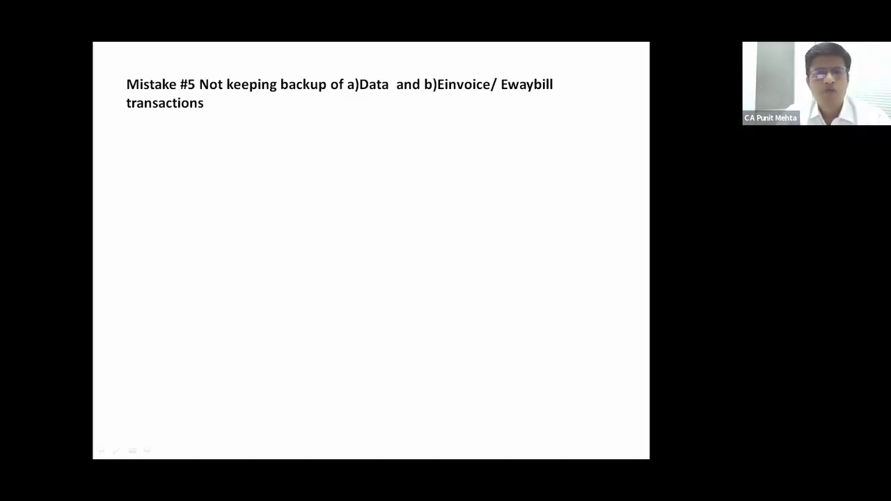
# - Reveal the Resolutions heading, Google Drive Sync and export-to-PDF points, then return to TallyPrime
pyautogui.press('Right')
pyautogui.press('Right')
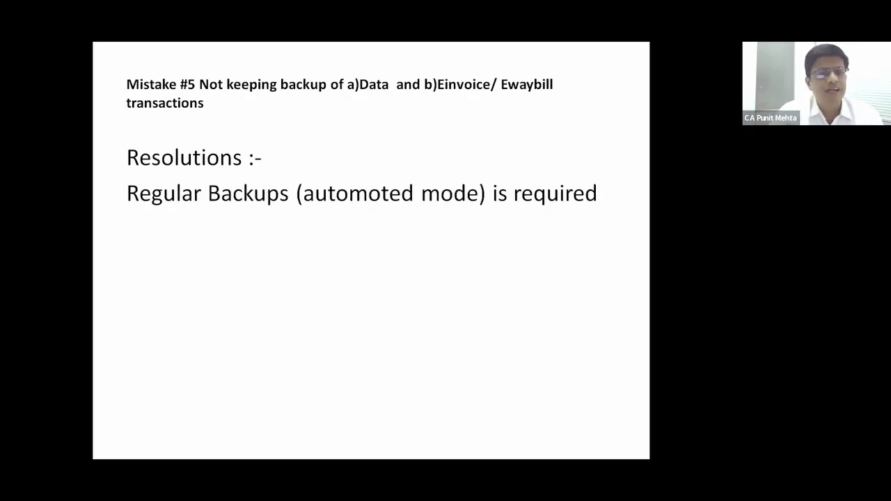
pyautogui.press('Right')
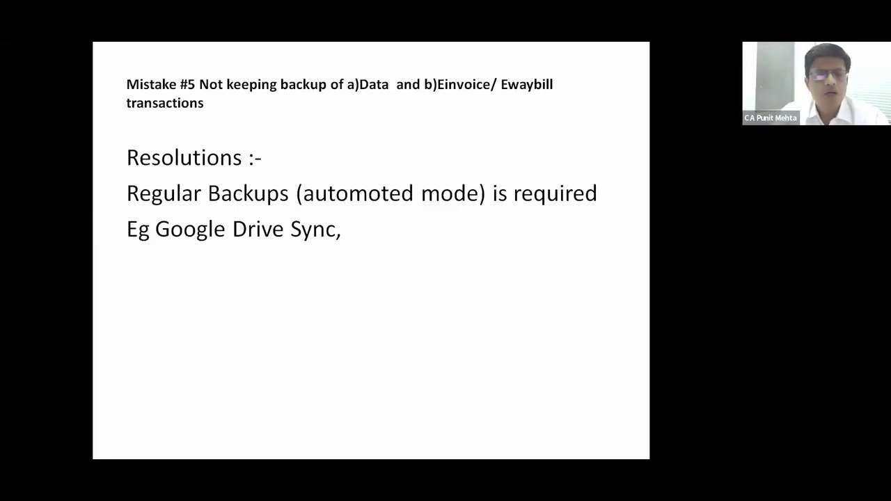
pyautogui.press('Right')
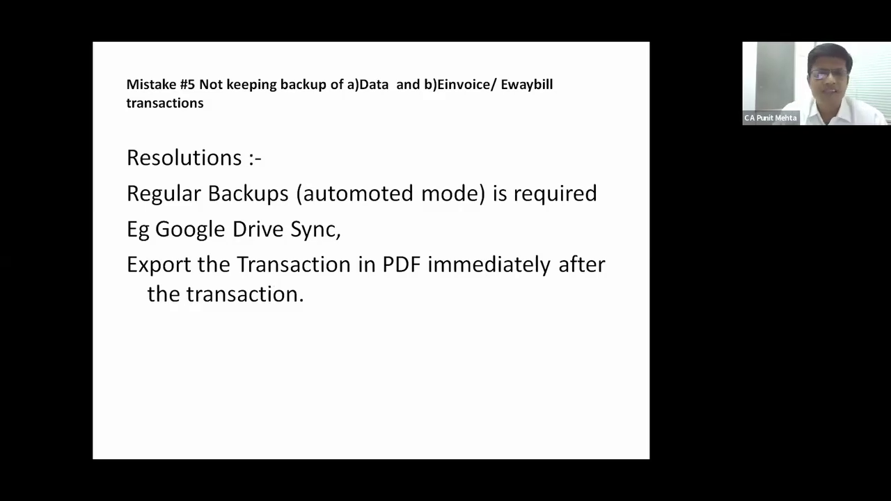
pyautogui.hotkey('alt', 'Tab')
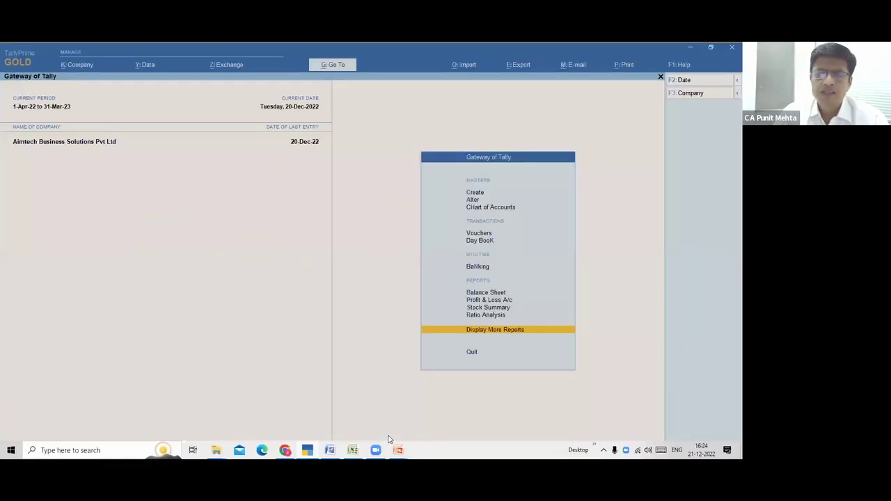
# - Open the Day Book and the first 20-Dec-22 sales voucher
pyautogui.press('Up')
pyautogui.press('Up')
pyautogui.press('Up')
pyautogui.press('Up')
pyautogui.press('Up')
pyautogui.press('Up')
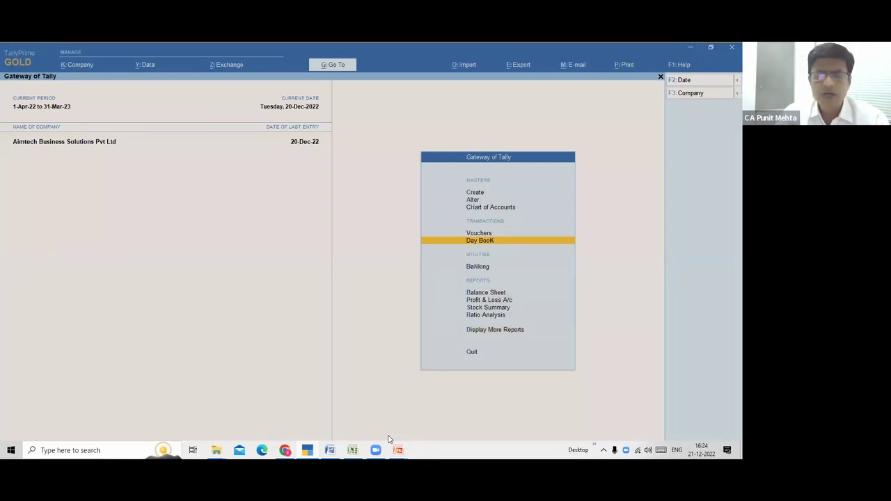
pyautogui.press('Return')
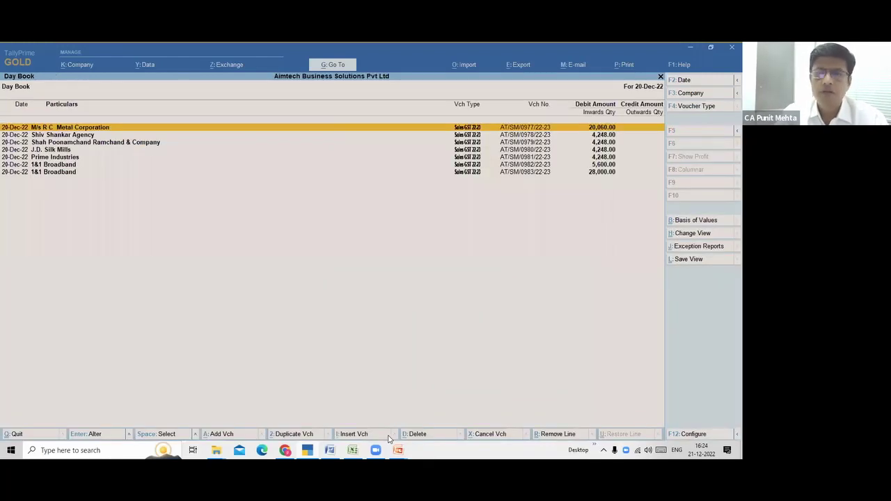
pyautogui.press('Return')
# - Set up export of the current voucher to local drive folder E:\Tally.ERP9\inv
pyautogui.hotkey('alt', 'e')
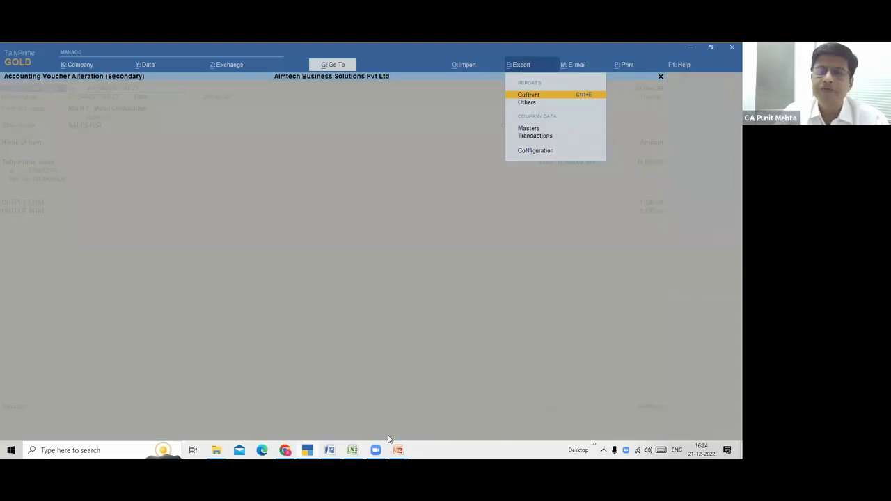
pyautogui.press('Return')
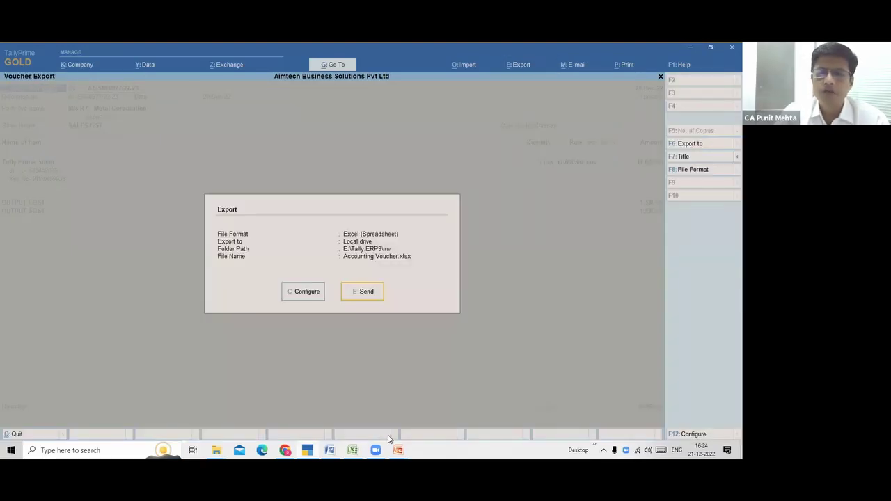
pyautogui.press('c')
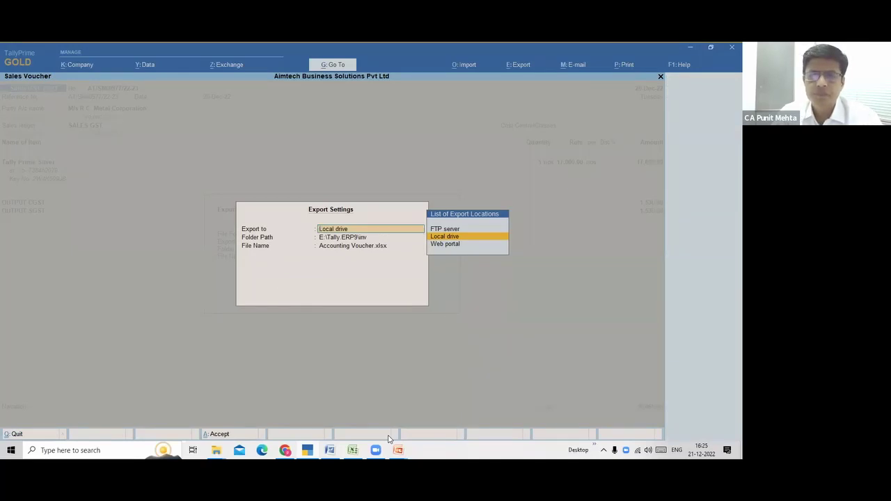
pyautogui.press('Return')
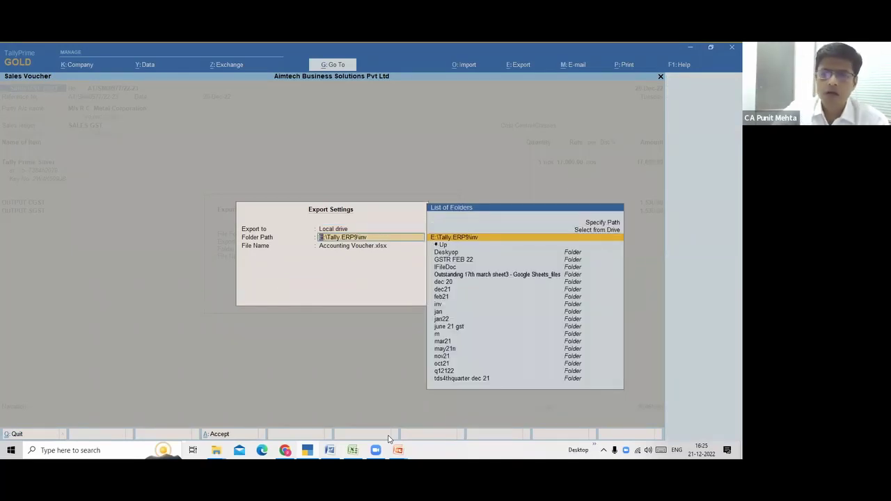
pyautogui.press('Return')
pyautogui.press('Up')
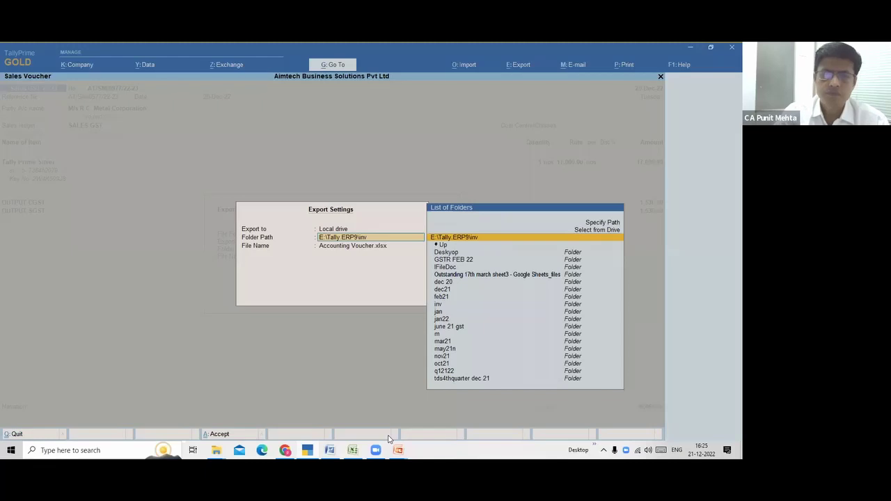
pyautogui.hotkey('ctrl', 'a')
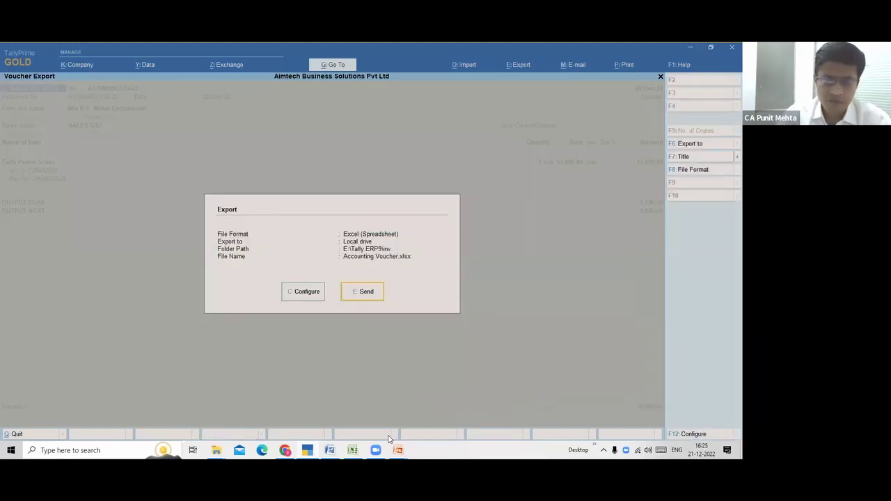
# - Set the export format to PDF with digital signature Not Applicable, and start exporting
pyautogui.press('c')
pyautogui.press('Down')
pyautogui.press('Down')
pyautogui.press('Down')
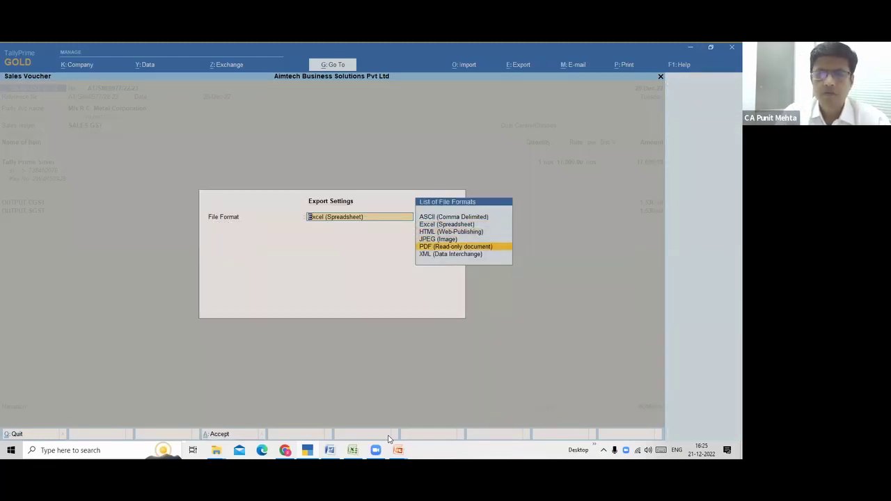
pyautogui.press('Return')
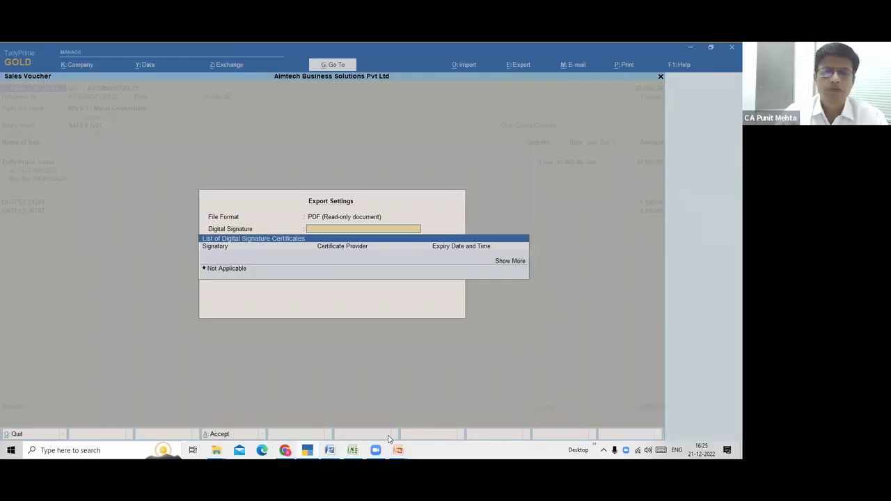
pyautogui.press('Escape')
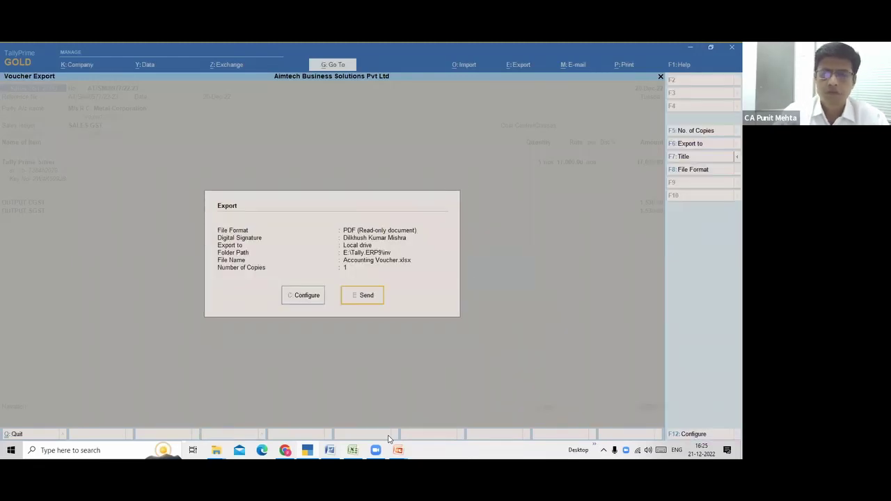
pyautogui.press('c')
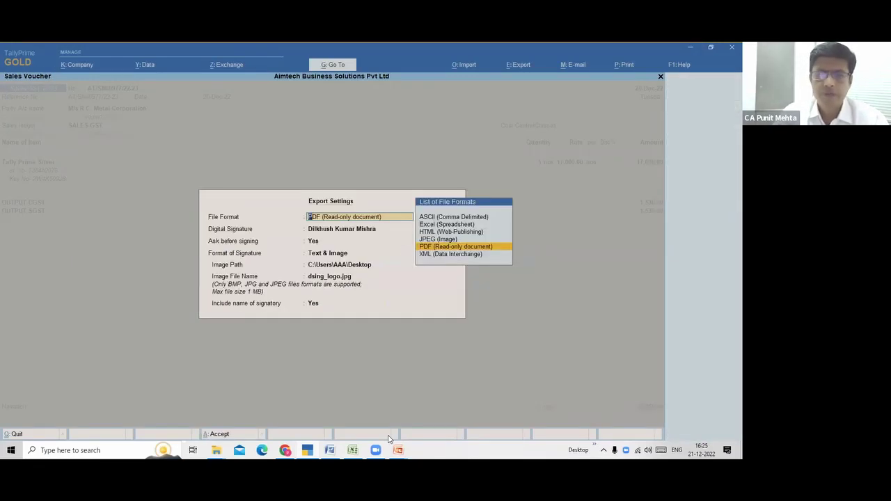
pyautogui.press('Return')
pyautogui.press('Down')
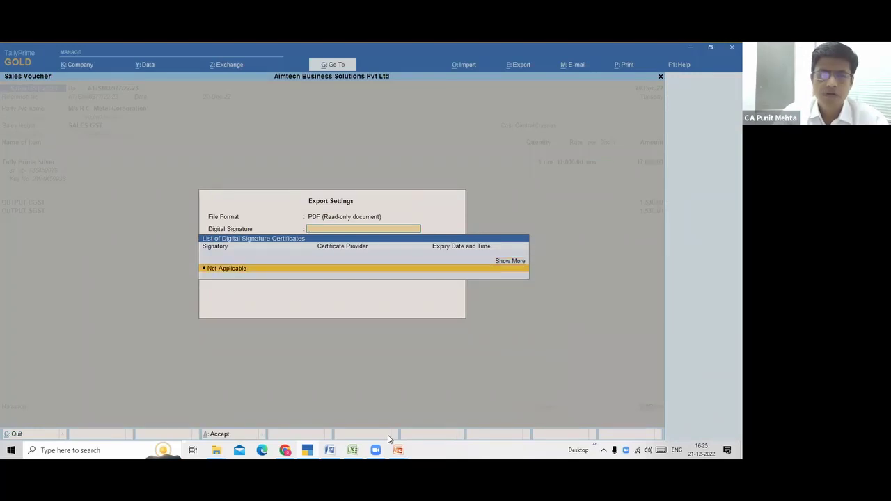
pyautogui.press('Return')
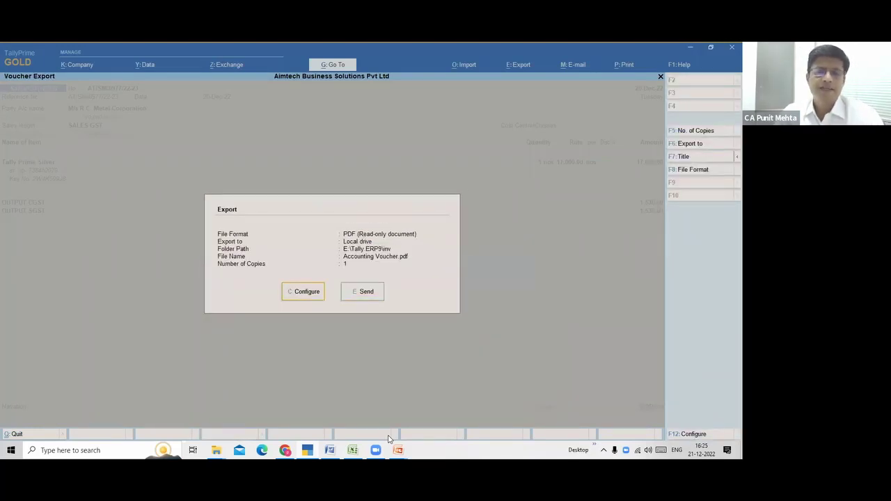
pyautogui.press('e')
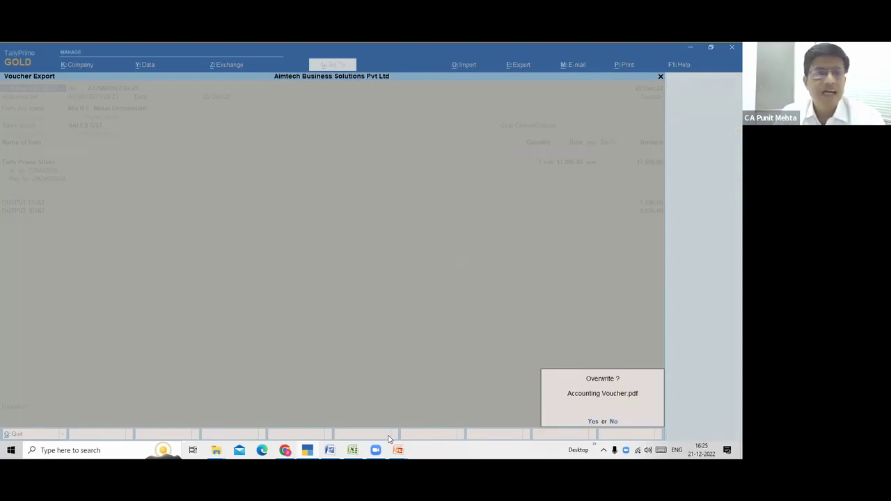
# - Answer the overwrite prompt and prefix '112' to the export file name, making 112Accounting Voucher.pdf
pyautogui.press('y')
pyautogui.press('c')
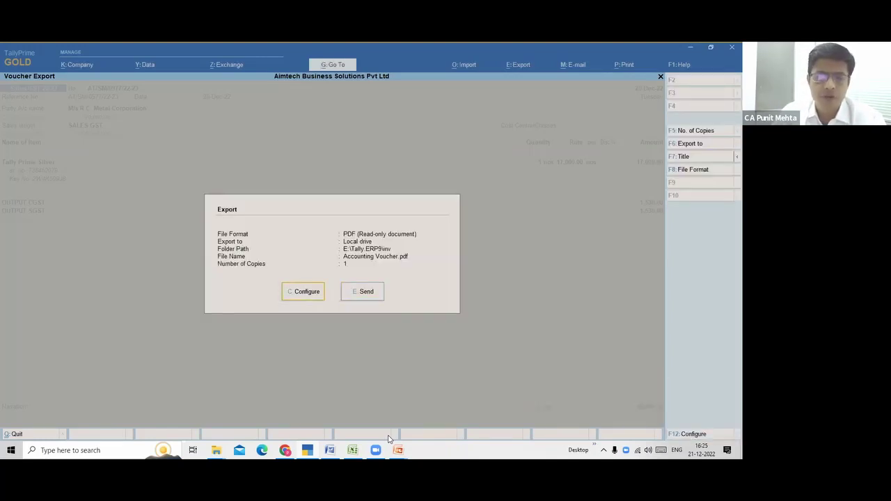
pyautogui.press('Up')
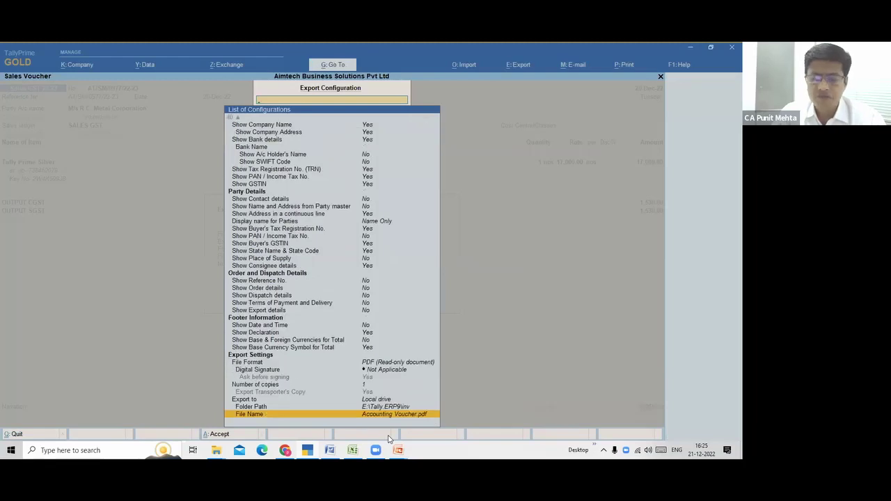
pyautogui.press('Up')
pyautogui.press('Up')
pyautogui.press('Up')
pyautogui.press('Up')
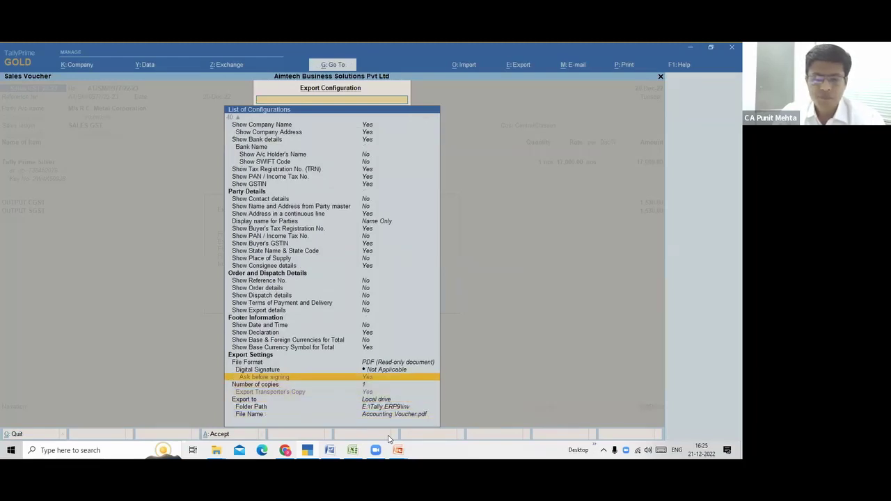
pyautogui.press('Up')
pyautogui.press('Up')
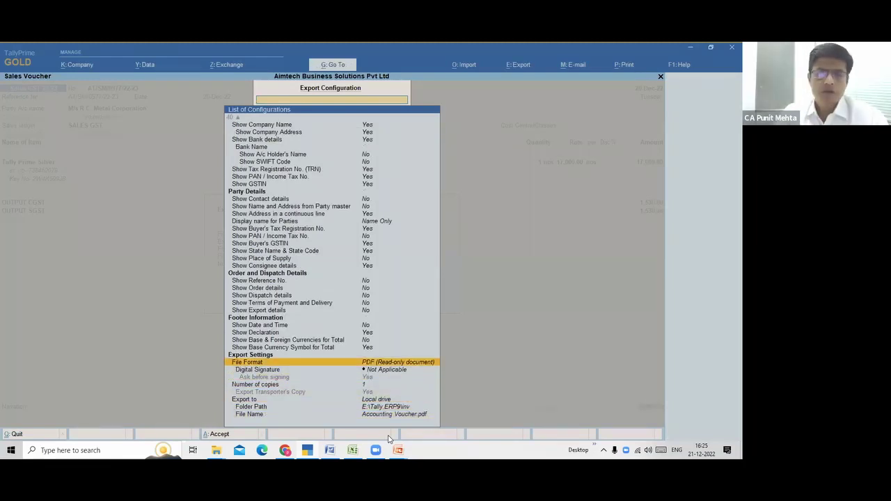
pyautogui.press('Up')
pyautogui.press('Up')
pyautogui.press('Up')
pyautogui.press('Up')
pyautogui.press('Up')
pyautogui.press('Up')
pyautogui.press('Up')
pyautogui.press('Up')
pyautogui.press('Up')
pyautogui.press('Up')
pyautogui.press('Up')
pyautogui.press('Up')
pyautogui.press('Up')
pyautogui.press('Up')
pyautogui.press('Up')
pyautogui.press('Up')
pyautogui.press('Up')
pyautogui.press('Up')
pyautogui.press('Up')
pyautogui.press('Up')
pyautogui.press('Up')
pyautogui.press('Up')
pyautogui.press('Up')
pyautogui.press('Up')
pyautogui.press('Up')
pyautogui.press('Up')
pyautogui.press('Up')
pyautogui.press('Up')
pyautogui.press('Up')
pyautogui.press('Up')
pyautogui.press('Up')
pyautogui.press('Up')
pyautogui.press('Up')
pyautogui.press('Up')
pyautogui.press('Up')
pyautogui.press('Up')
pyautogui.press('Up')
pyautogui.press('Up')
pyautogui.press('Up')
pyautogui.press('Up')
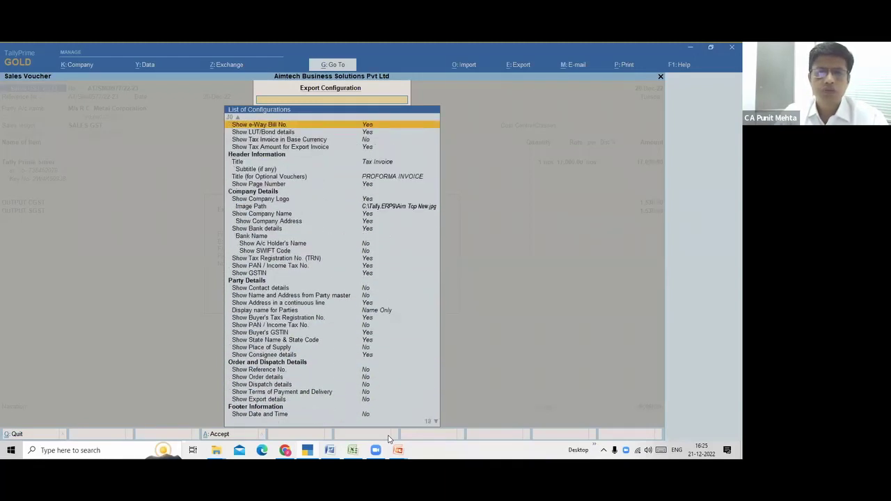
pyautogui.press('Up')
pyautogui.press('Up')
pyautogui.press('Up')
pyautogui.press('Up')
pyautogui.press('Up')
pyautogui.press('Up')
pyautogui.press('Up')
pyautogui.press('Up')
pyautogui.press('Up')
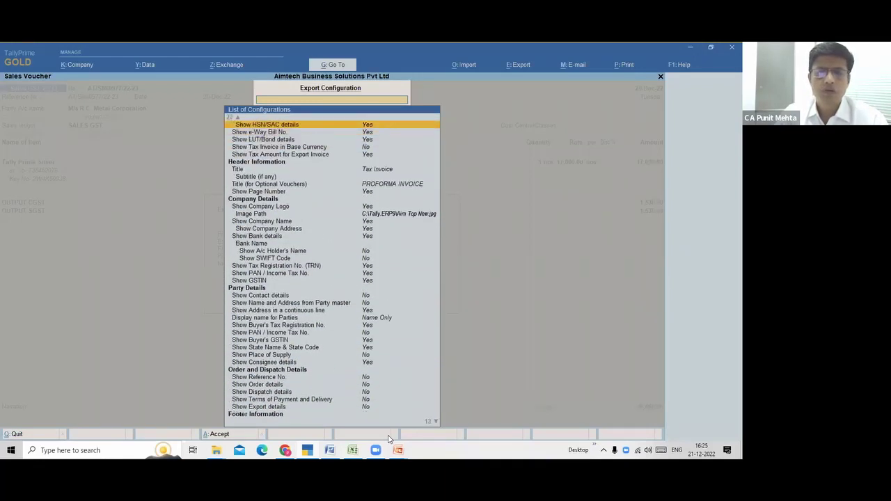
pyautogui.write('ACCO')
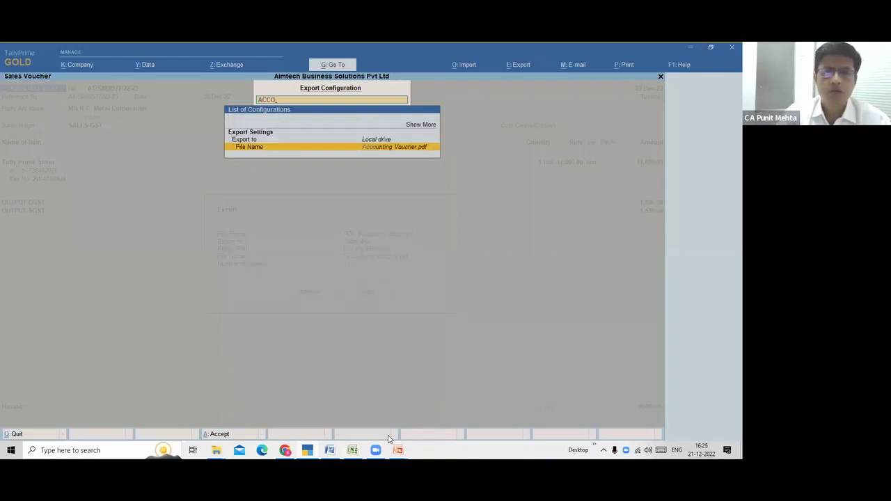
pyautogui.press('Return')
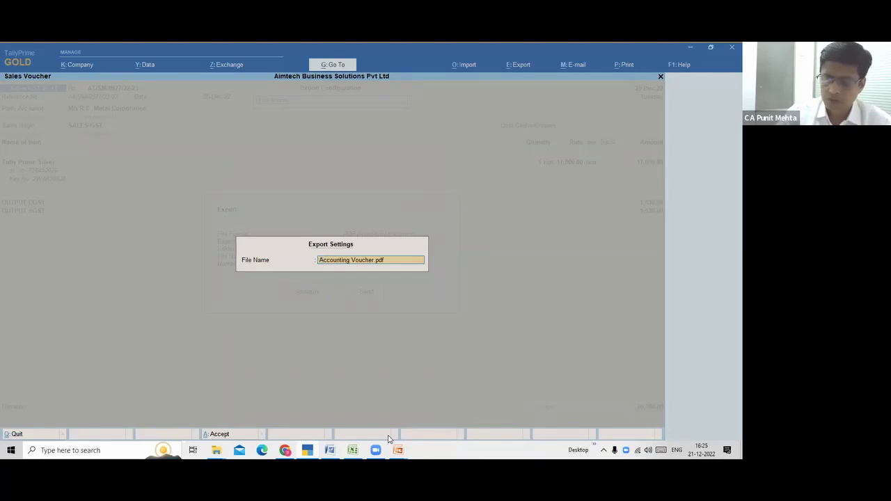
pyautogui.write('112')
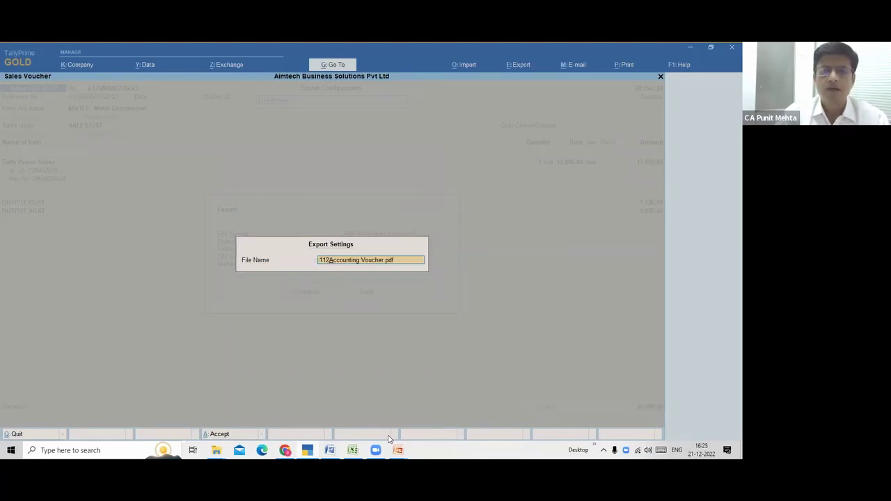
pyautogui.press('Return')
pyautogui.hotkey('ctrl', 'a')
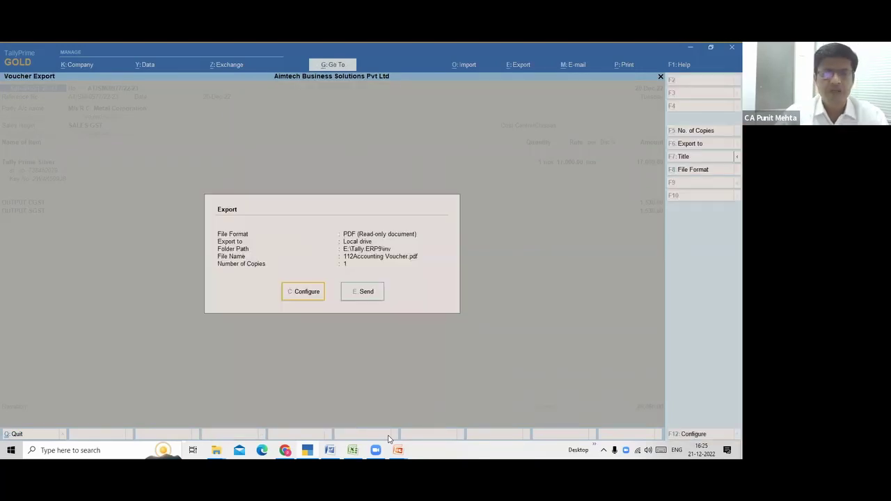
# - Send the M/s R C Metal Corporation voucher as 112Accounting Voucher.pdf and quit to the Day Book
pyautogui.press('e')
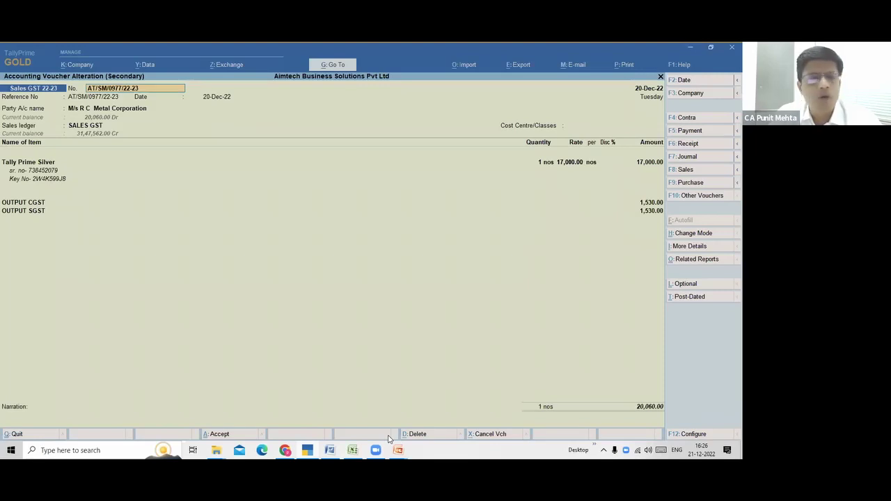
pyautogui.press('Escape')
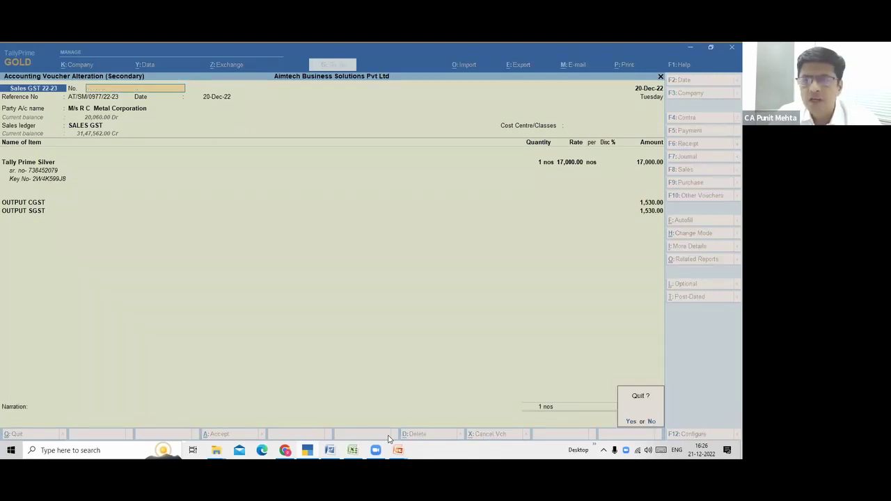
pyautogui.press('y')
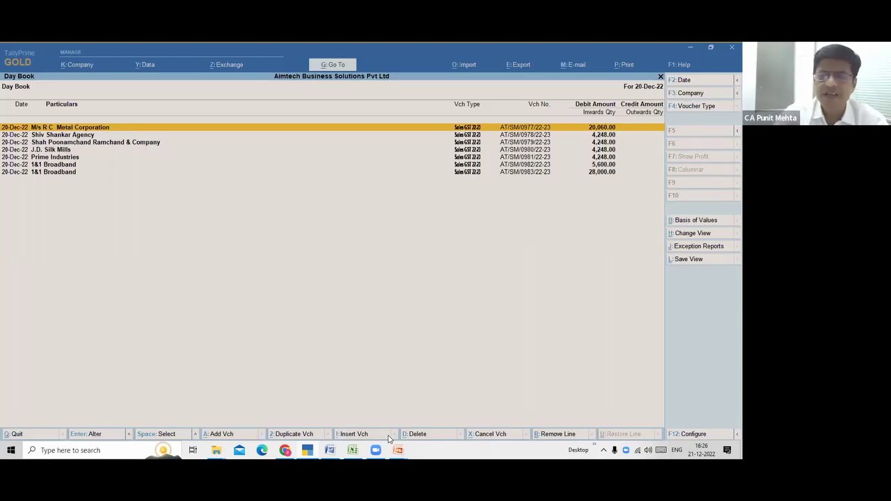
# - Re-accept the Prime Industries voucher (total 4,248.00) unchanged, then quit back to the Day Book
pyautogui.press('Down')
pyautogui.press('Down')
pyautogui.press('Down')
pyautogui.press('Down')
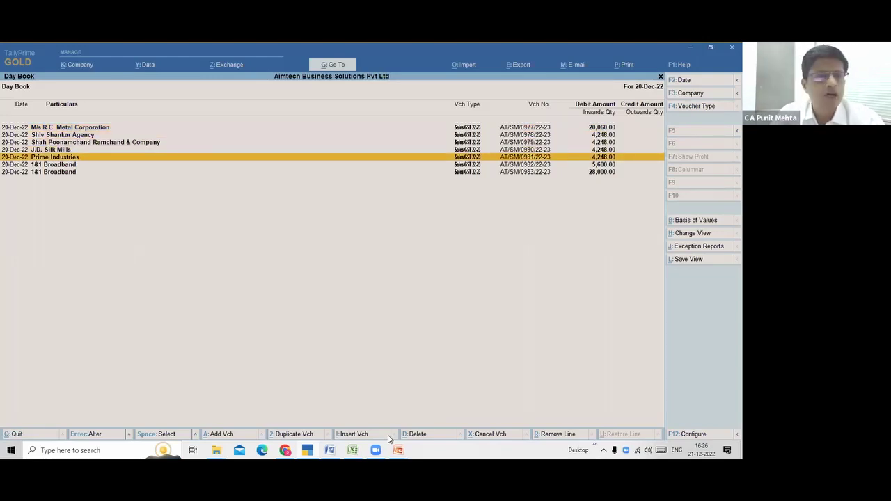
pyautogui.press('Return')
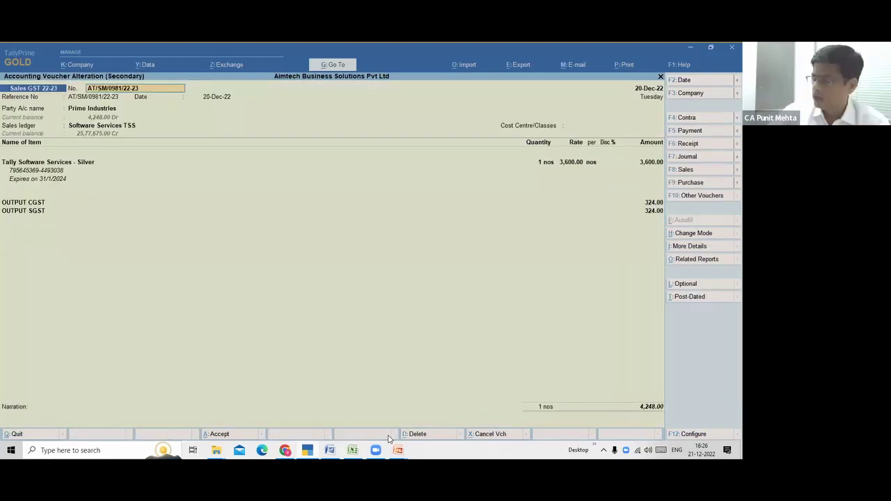
pyautogui.click(645, 409)
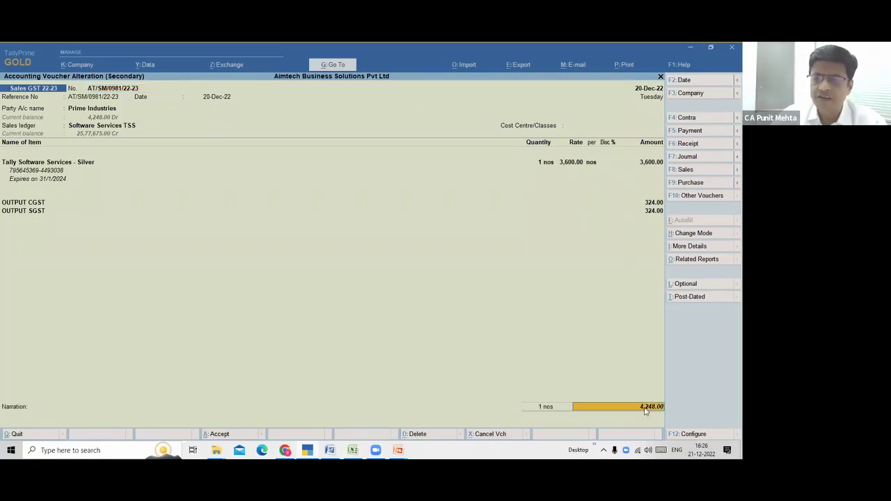
pyautogui.press('Return')
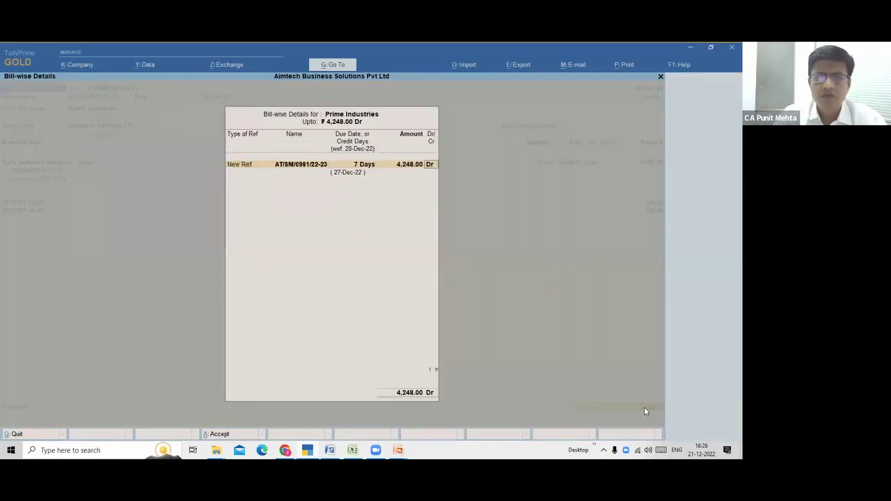
pyautogui.press('Return')
pyautogui.press('Return')
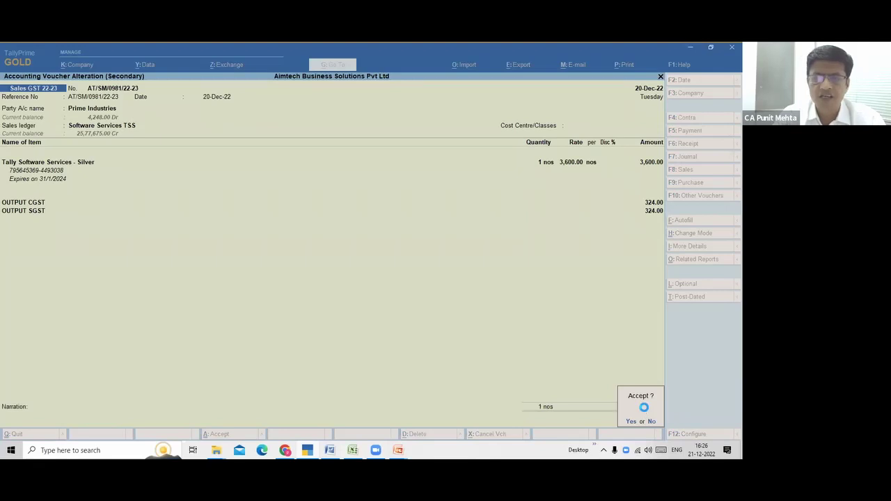
pyautogui.press('Return')
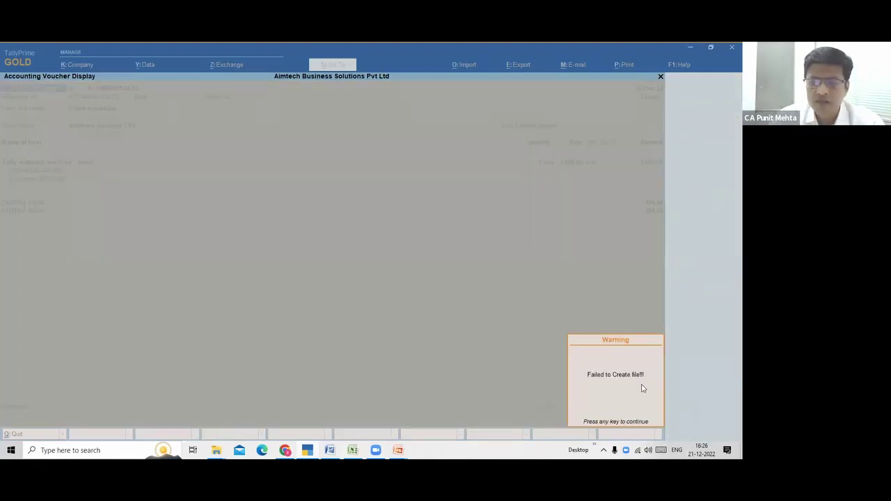
pyautogui.press('Return')
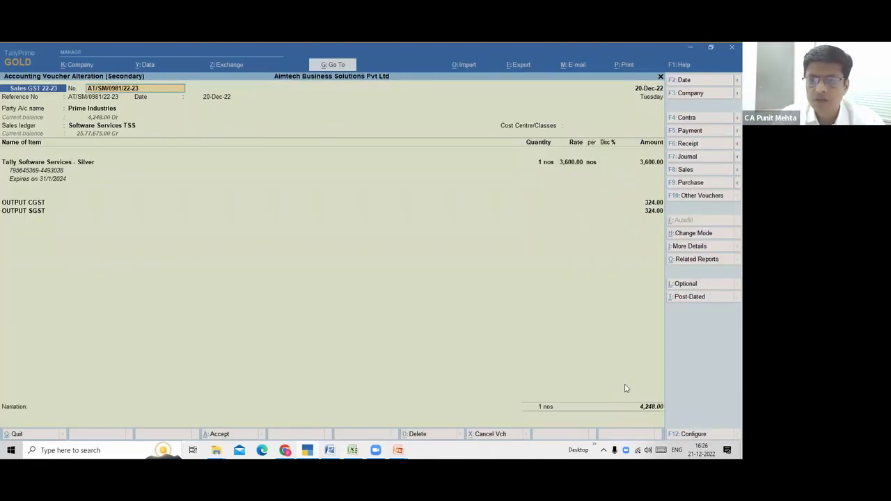
pyautogui.press('BackSpace')
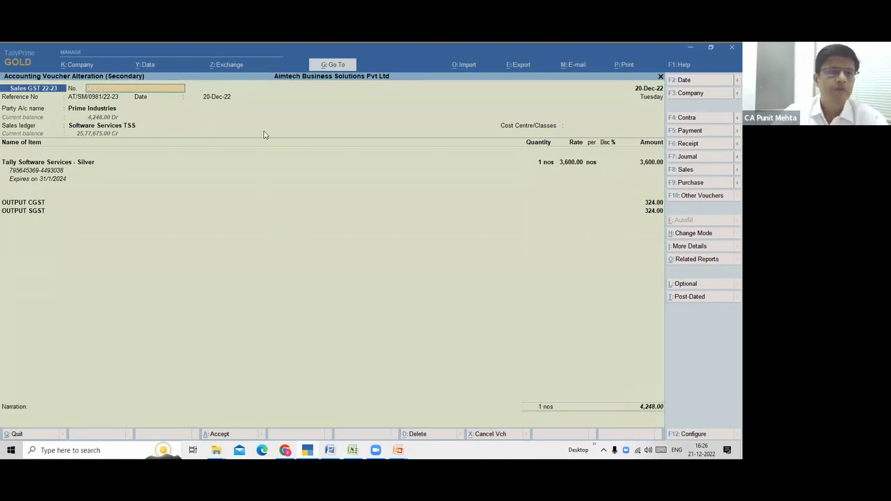
pyautogui.press('Escape')
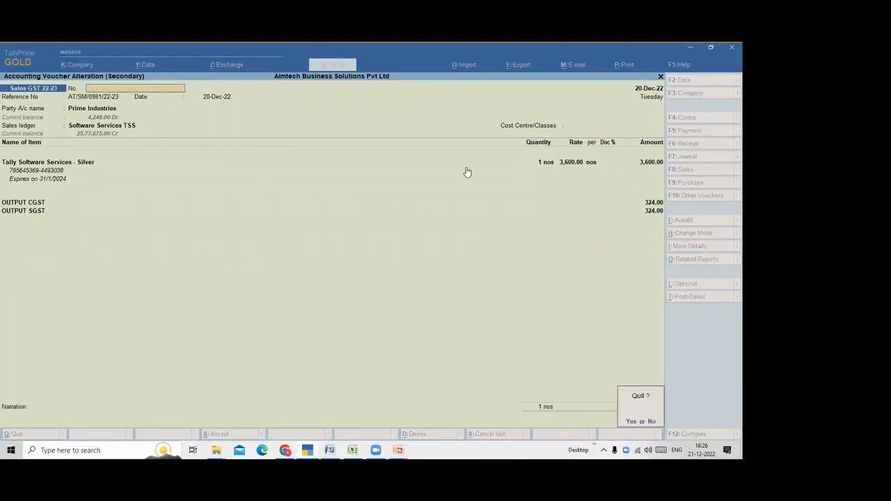
pyautogui.press('y')
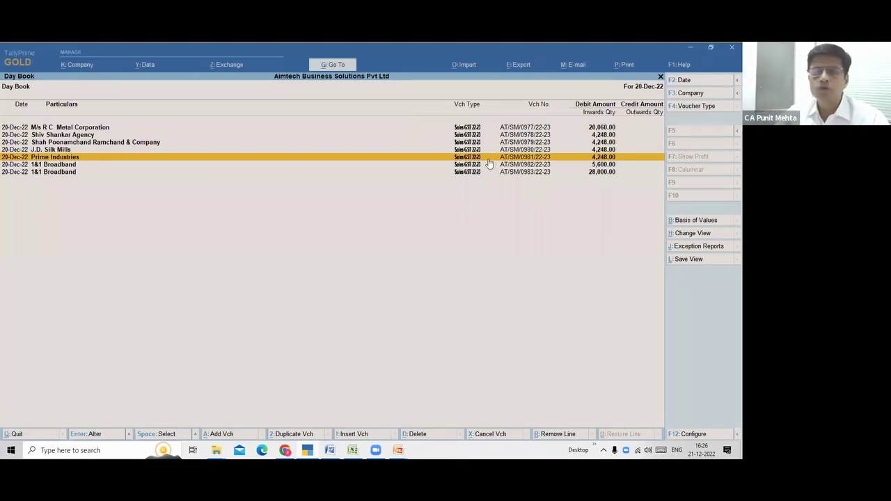
# - Reopen the Prime Industries voucher and set up its export as PDF with no digital signature
pyautogui.press('Return')
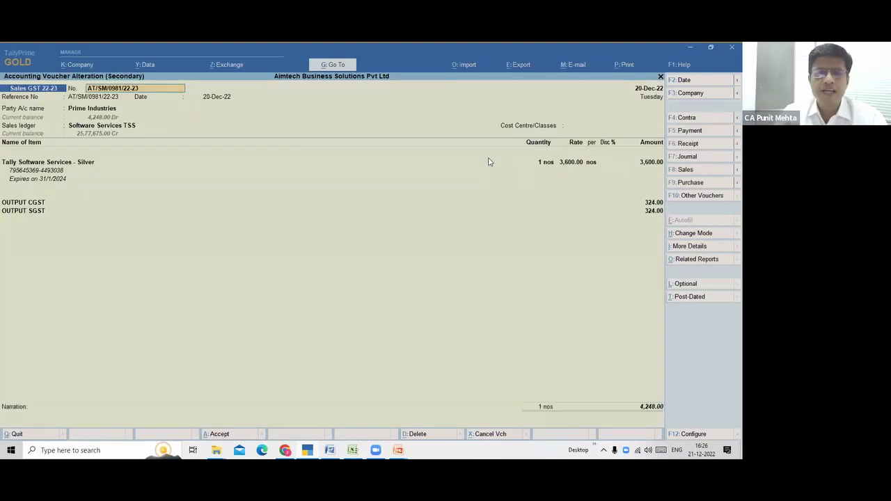
pyautogui.hotkey('alt', 'e')
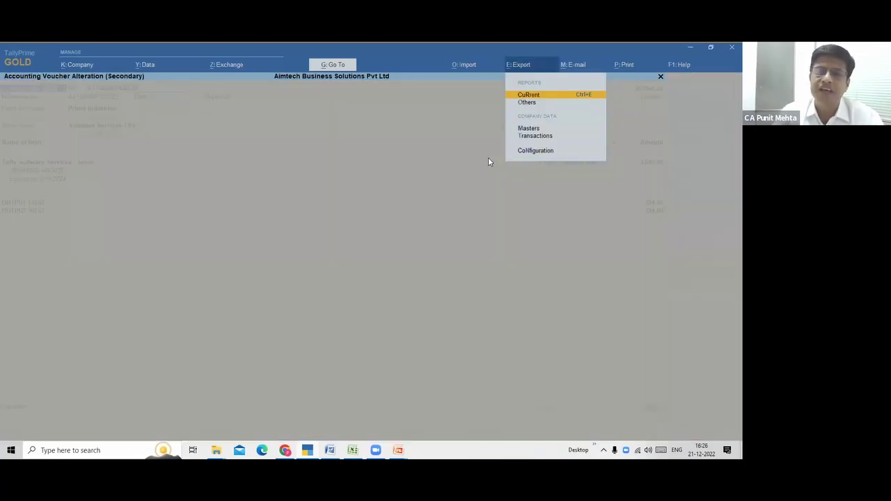
pyautogui.press('Return')
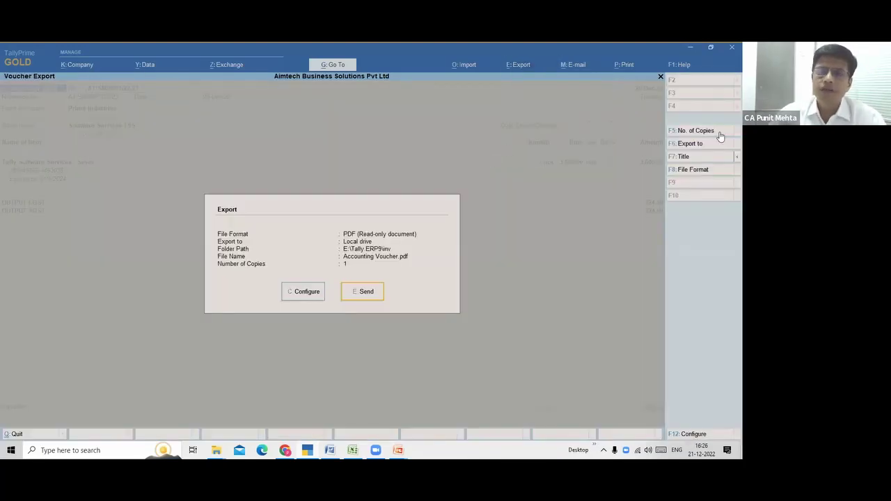
pyautogui.click(703, 174)
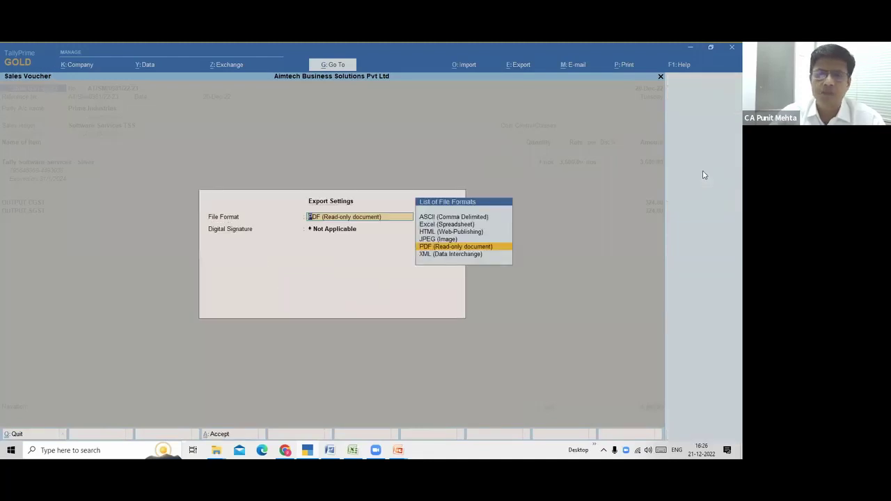
pyautogui.press('Return')
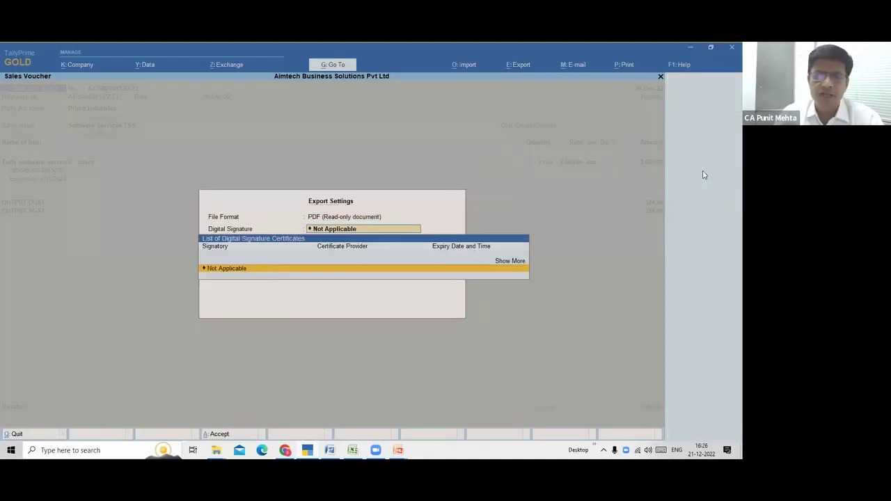
pyautogui.press('Return')
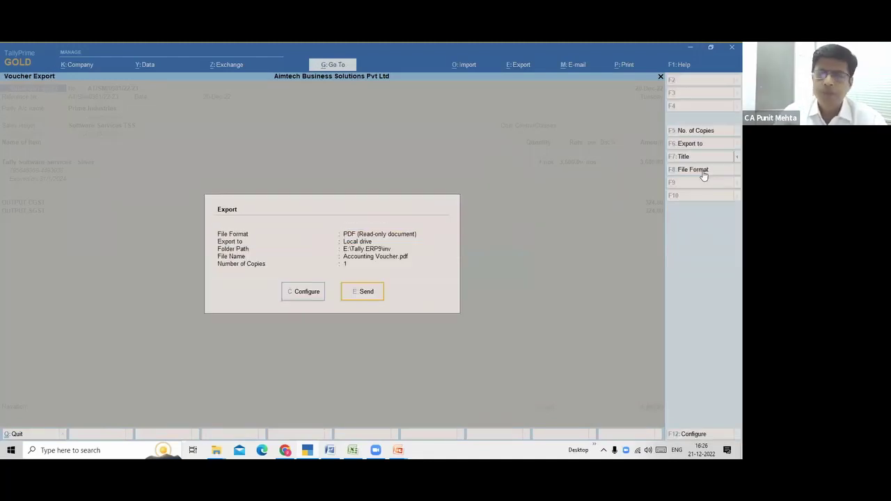
# - Change the export file name to 22112Accounting Voucher.pdf and return to the export summary
pyautogui.press('Left')
pyautogui.press('Return')
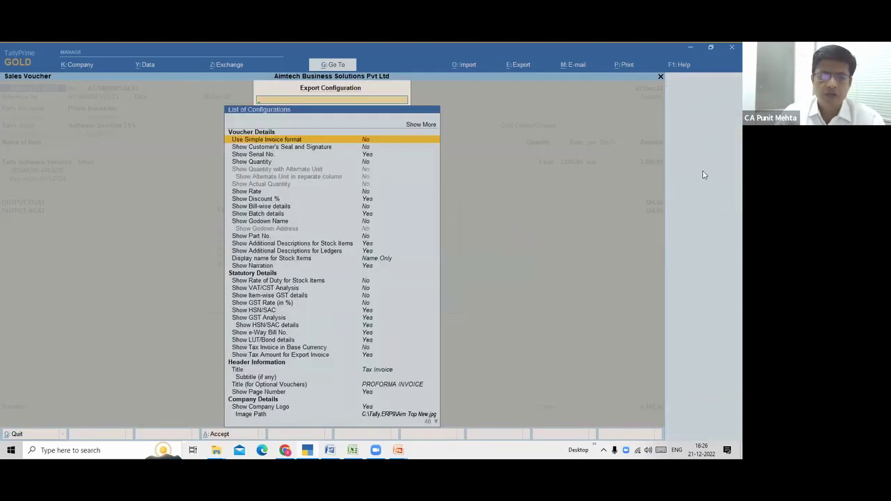
pyautogui.write('ACCOU')
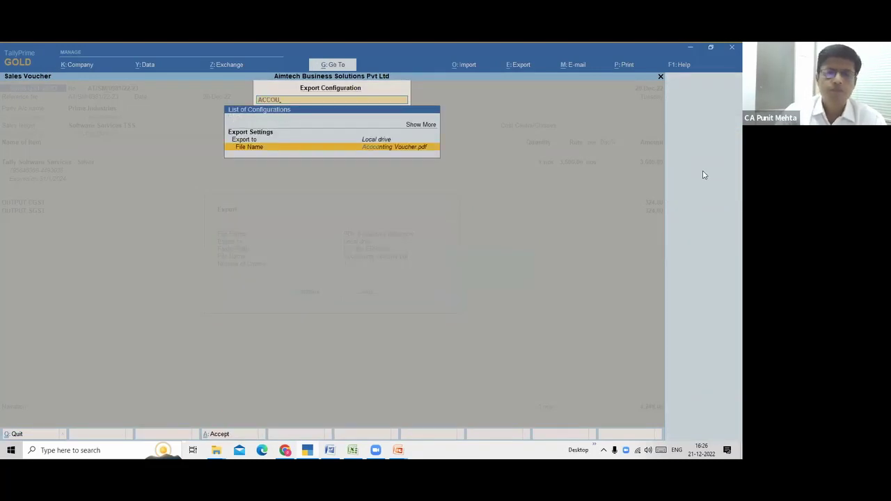
pyautogui.press('Return')
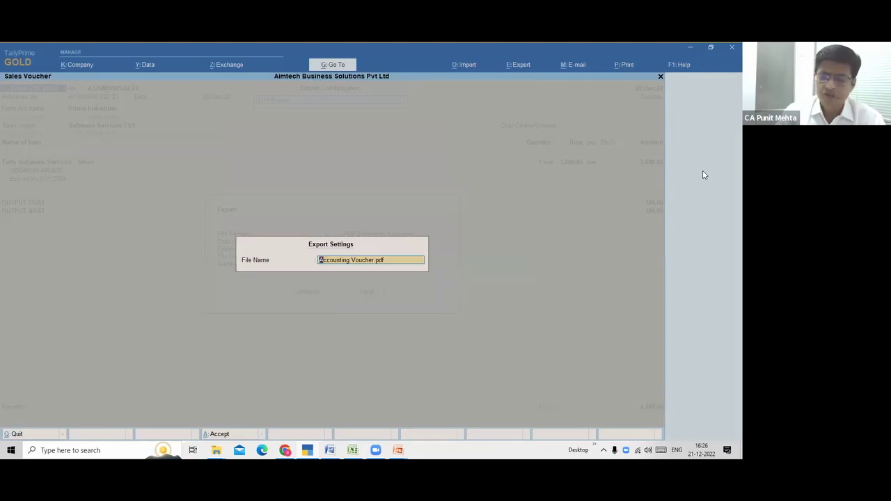
pyautogui.write('112')
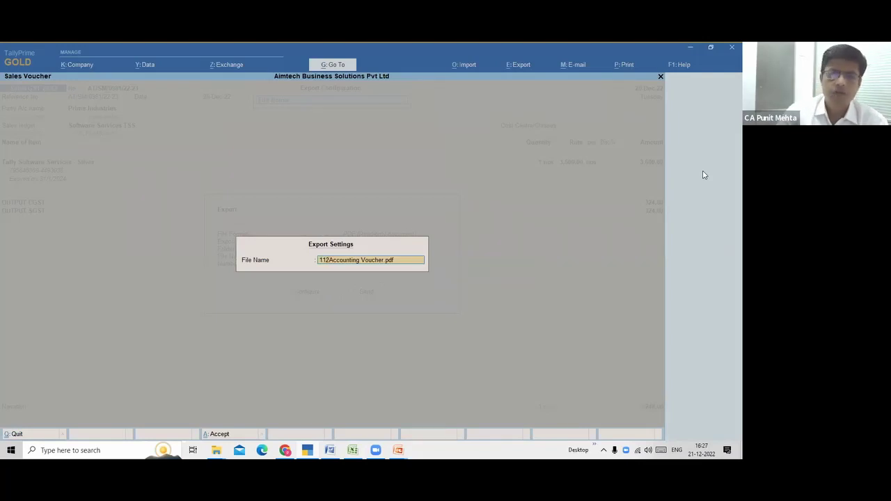
pyautogui.press('Return')
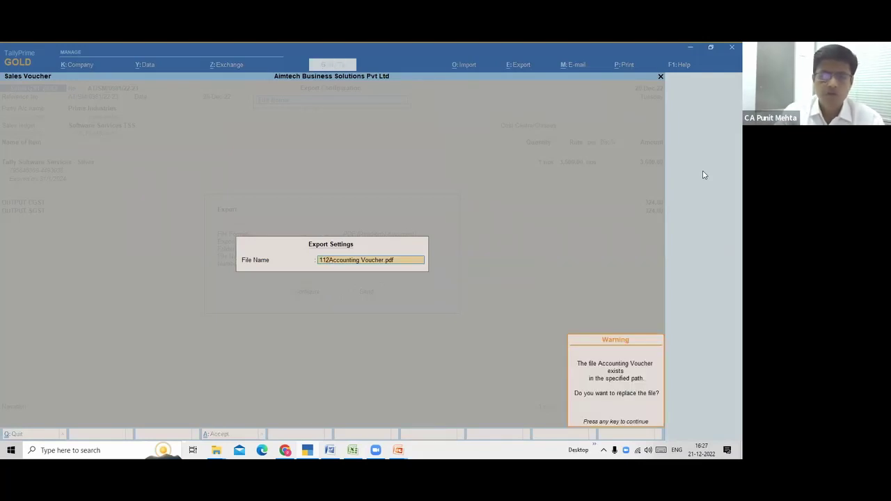
pyautogui.press('Return')
pyautogui.press('Return')
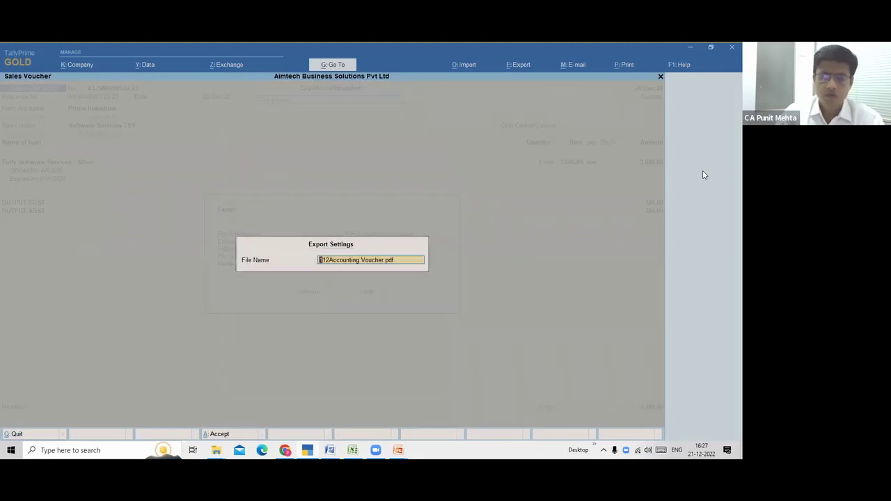
pyautogui.write('22')
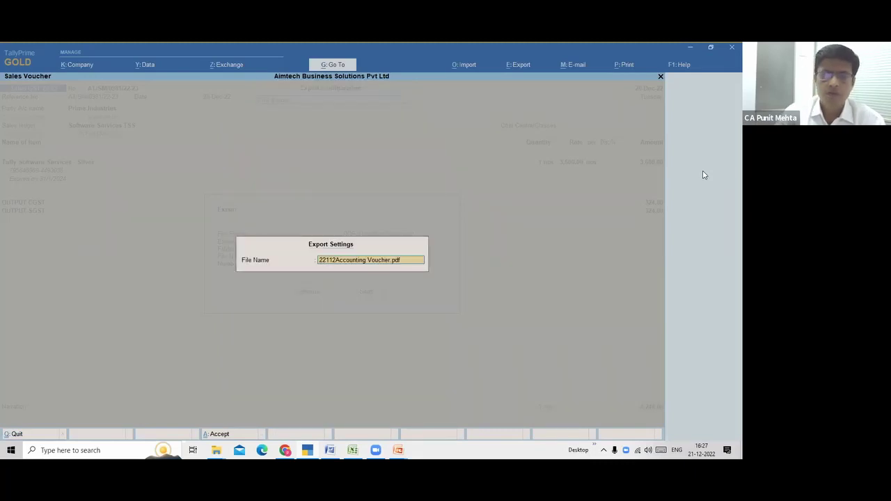
pyautogui.press('Return')
pyautogui.hotkey('ctrl', 'a')
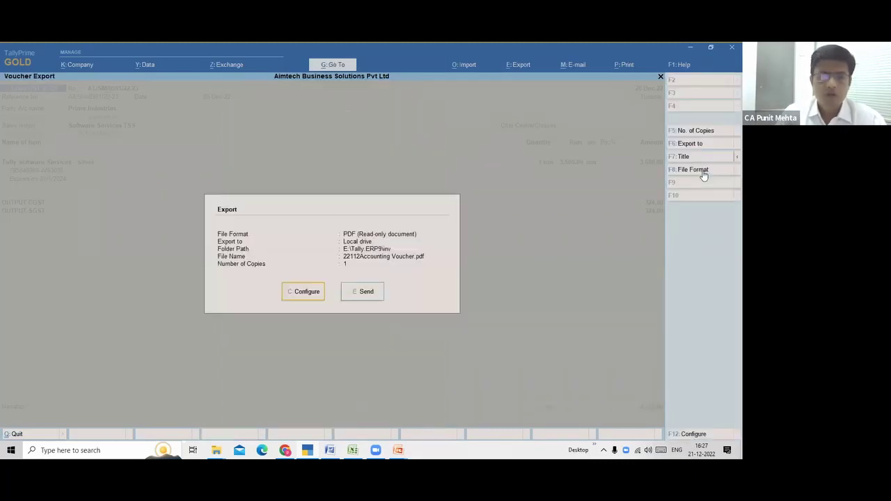
# - Send the voucher out as a PDF and quit back to the Day Book
pyautogui.press('e')
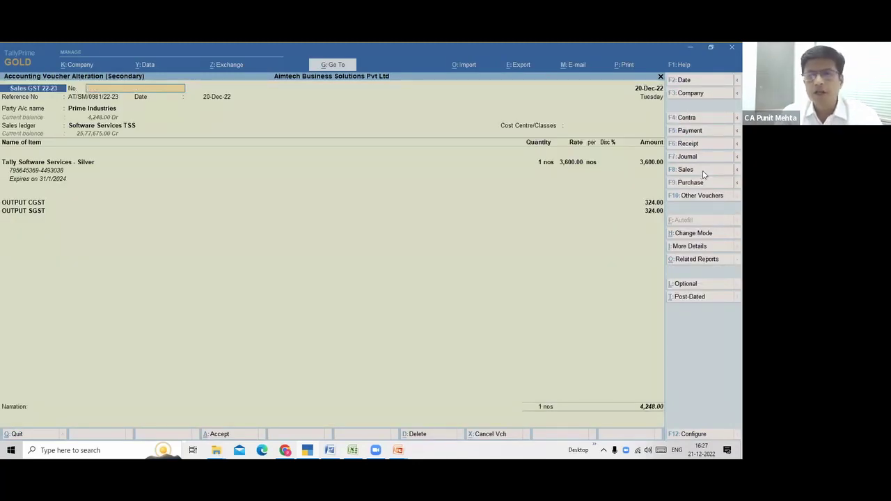
pyautogui.press('Escape')
pyautogui.press('y')
# - Reopen the 1&1 Broadband sales voucher, accept its dispatch, party and tax details, and save it
pyautogui.press('Down')
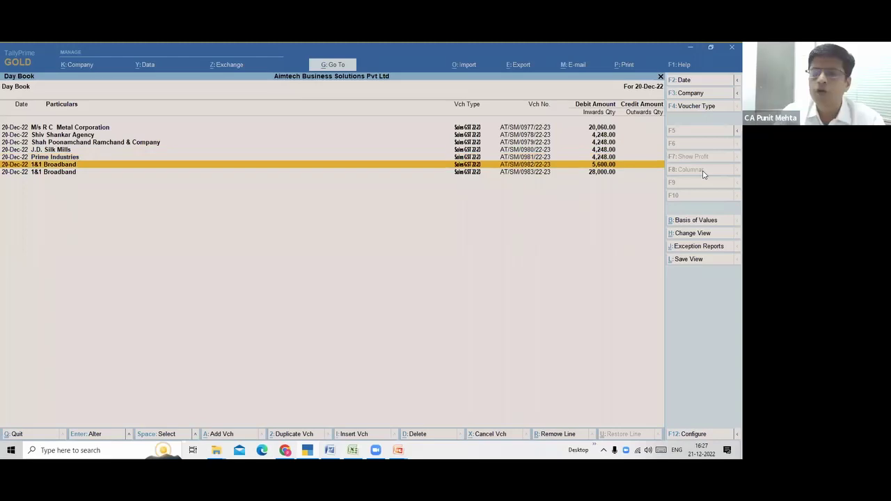
pyautogui.press('Return')
pyautogui.press('Return')
pyautogui.press('Return')
pyautogui.press('Return')
pyautogui.press('Return')
pyautogui.press('Return')
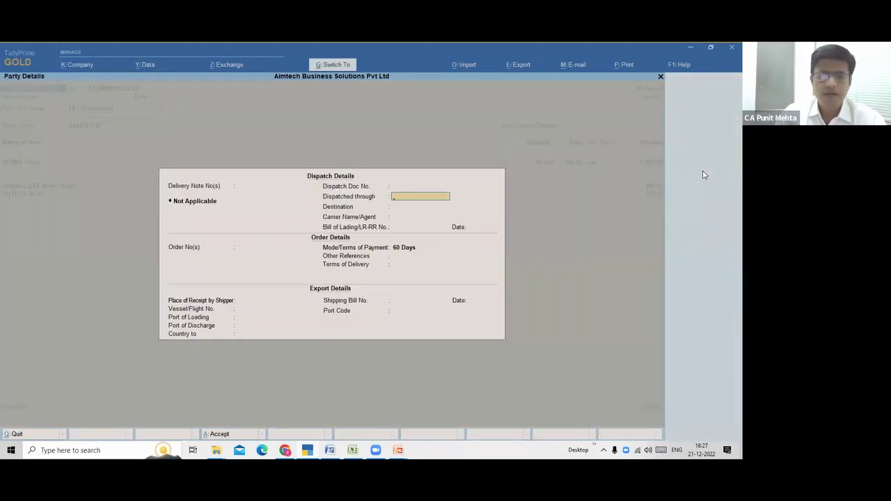
pyautogui.hotkey('ctrl', 'a')
pyautogui.hotkey('ctrl', 'a')
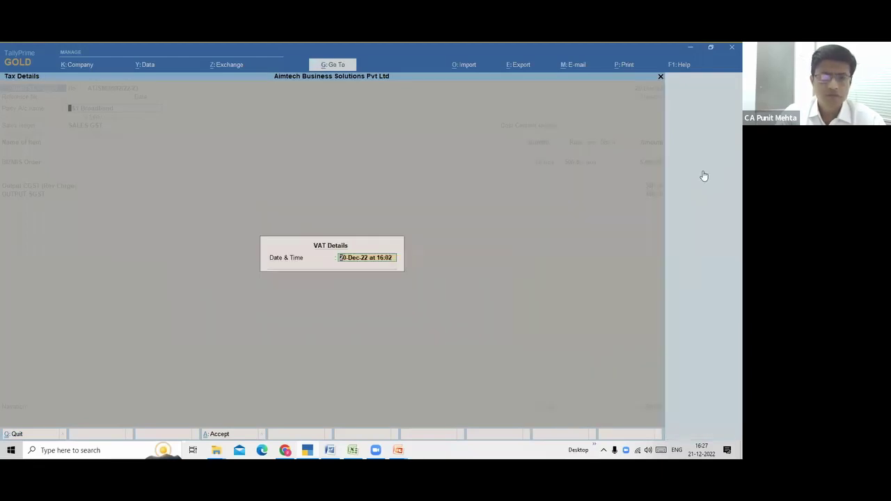
pyautogui.hotkey('ctrl', 'a')
pyautogui.hotkey('ctrl', 'a')
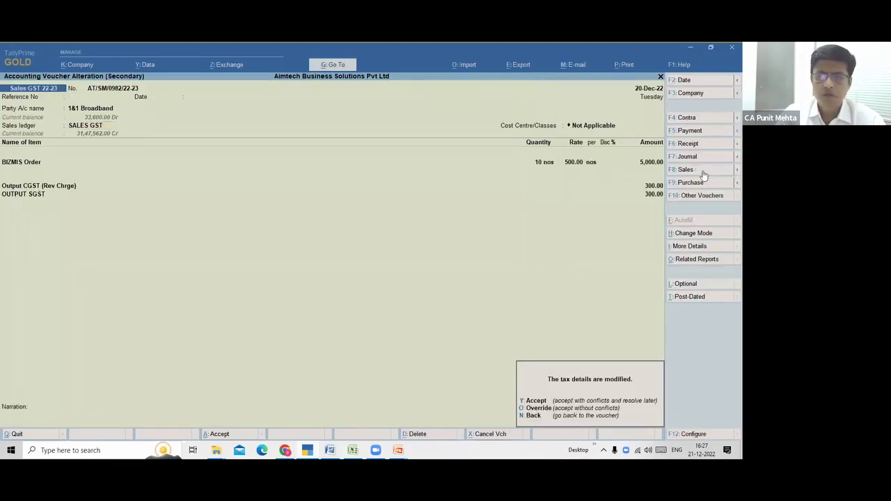
pyautogui.press('y')
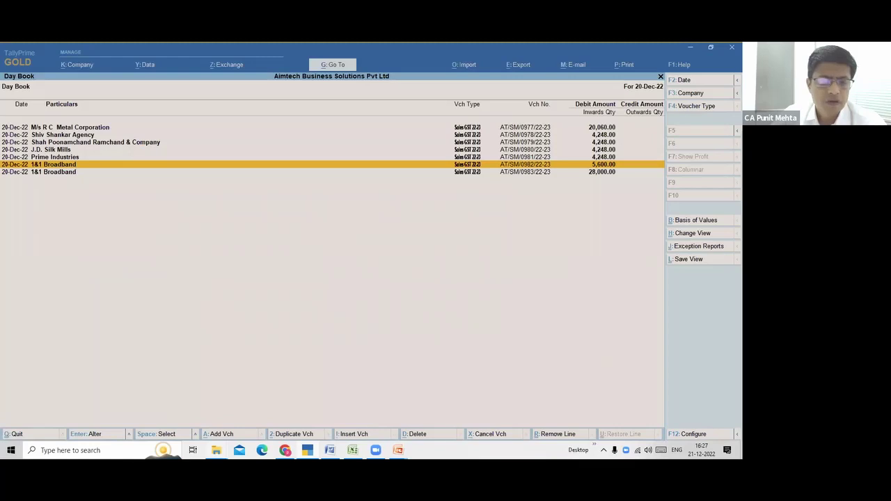
pyautogui.click(216, 450)
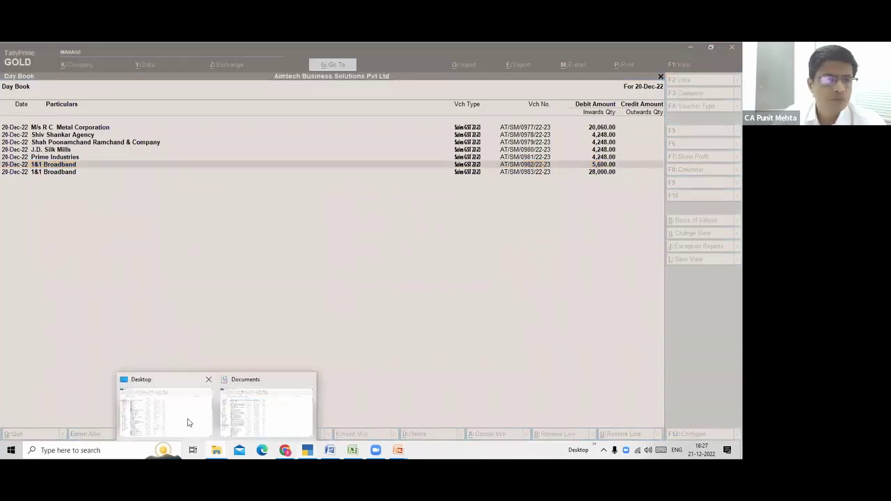
# - Open the IFileDoc folder of saved invoices and select the AT-SM-0983 invoice PDF
pyautogui.click(187, 423)
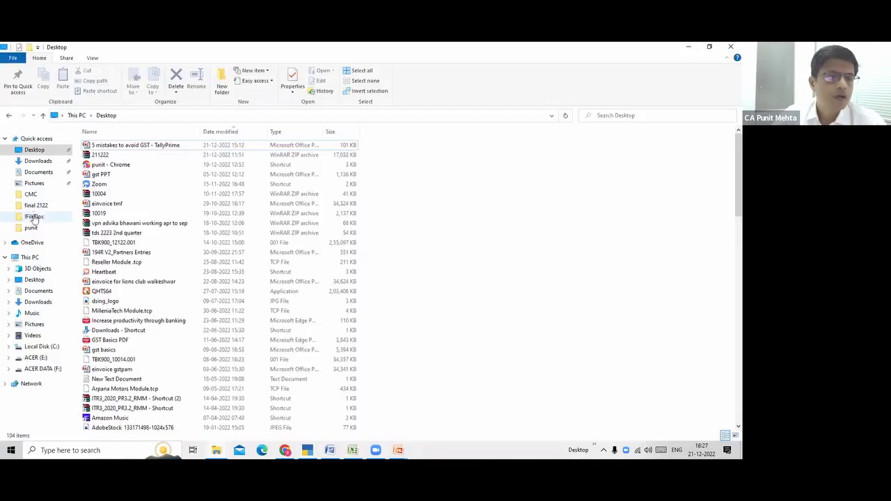
pyautogui.click(35, 218)
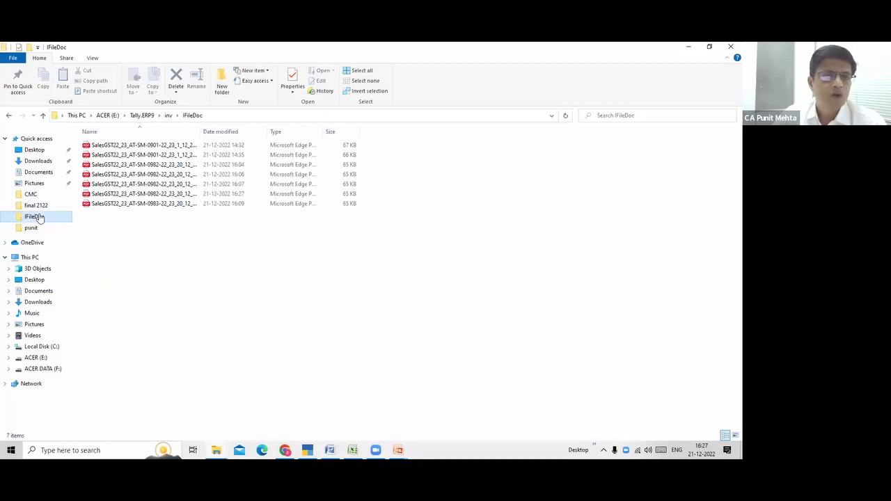
pyautogui.click(114, 208)
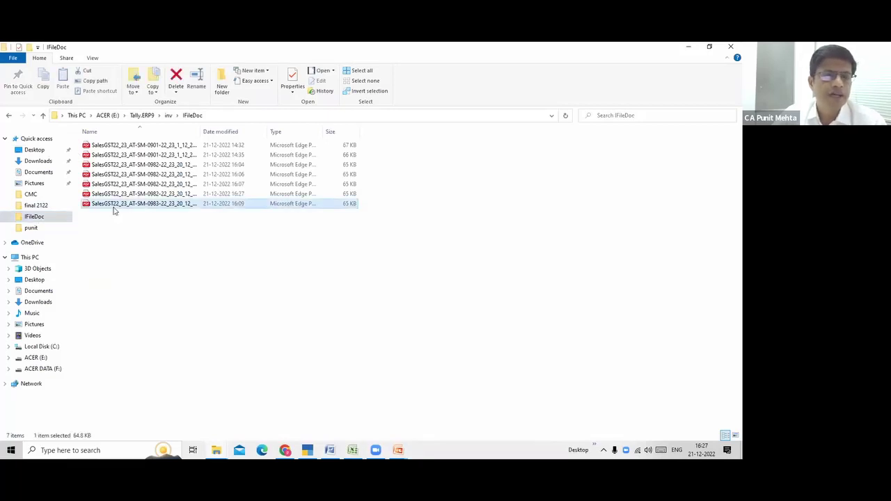
pyautogui.doubleClick(115, 206)
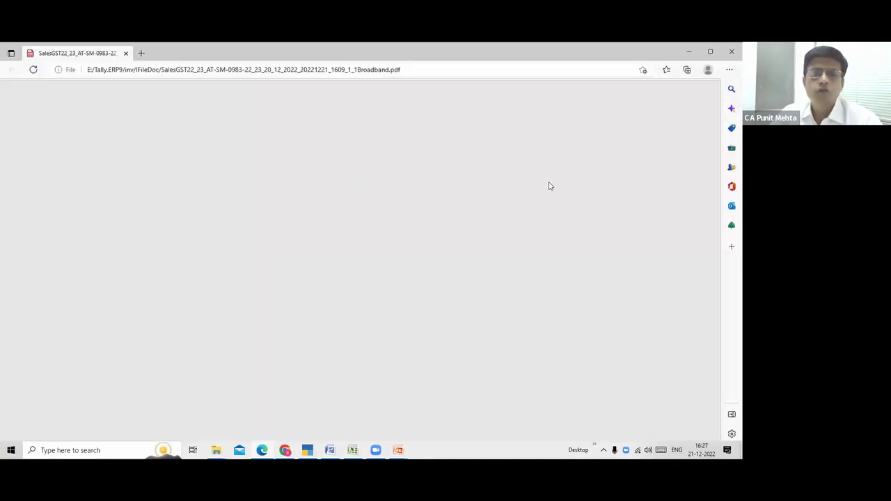
pyautogui.scroll(-5, 455, 188)
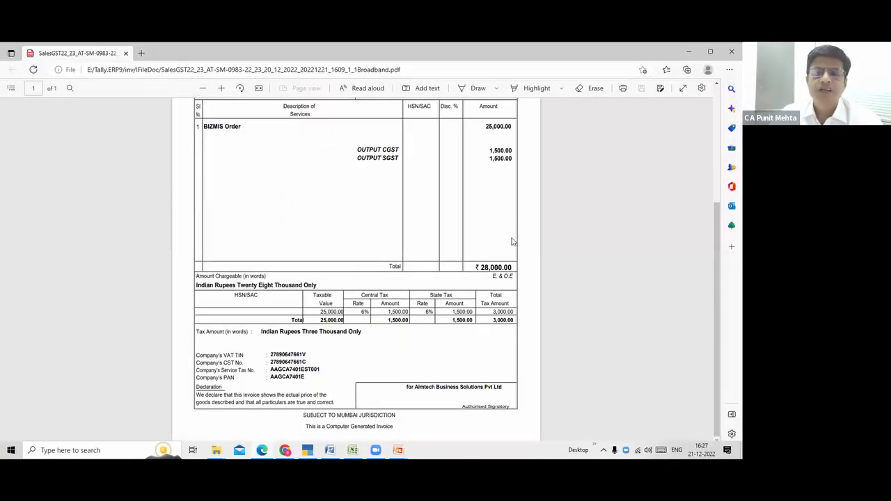
pyautogui.scroll(3, 514, 241)
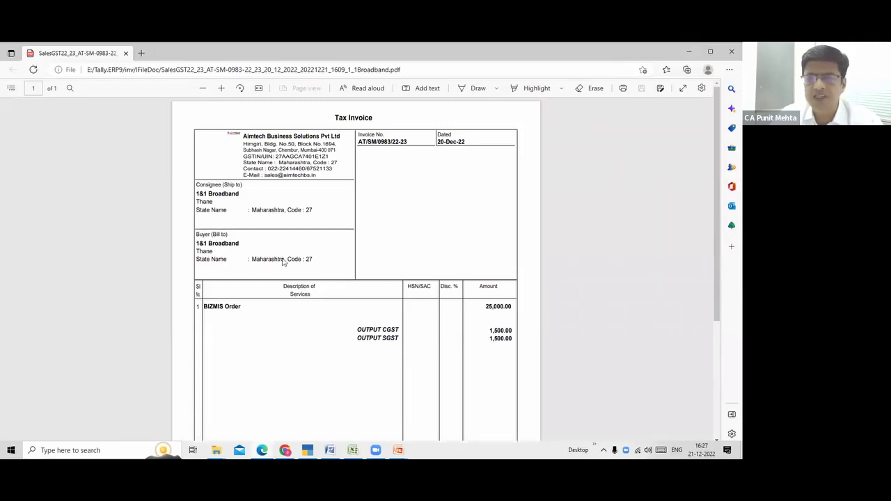
pyautogui.scroll(-3, 341, 243)
pyautogui.scroll(3, 430, 192)
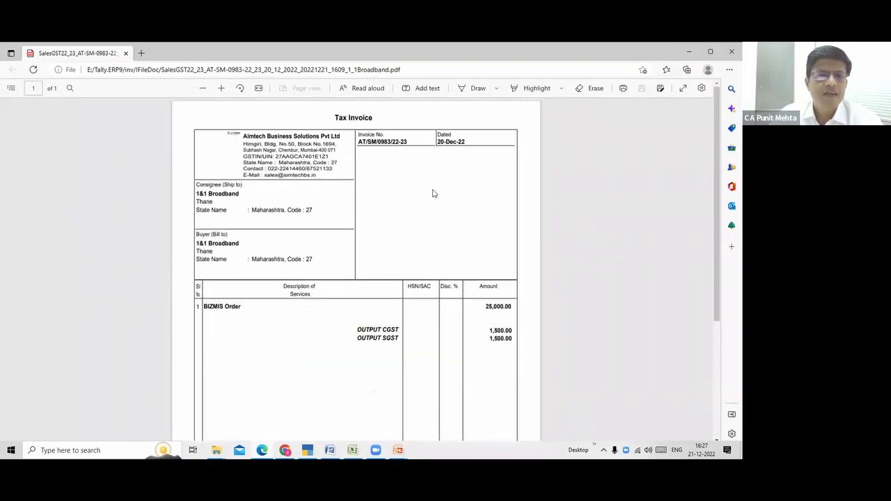
pyautogui.click(731, 53)
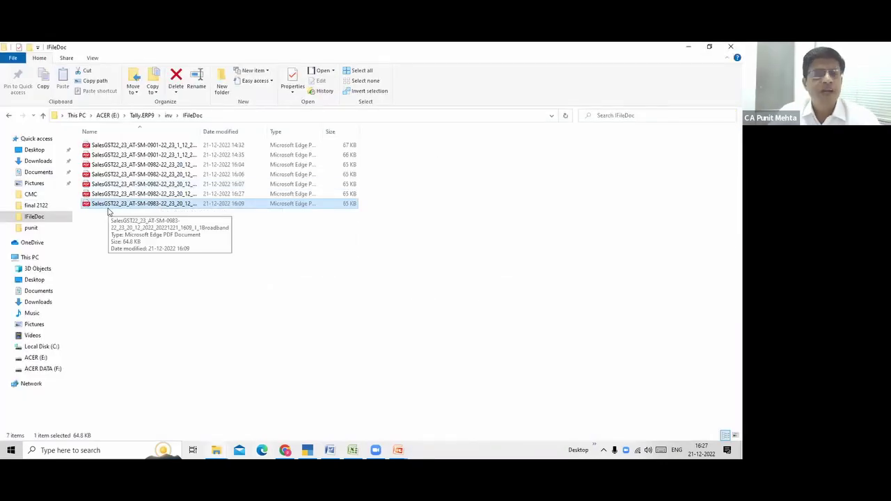
# - Auto-fit the Name column so the full invoice PDF file names are visible
pyautogui.doubleClick(199, 132)
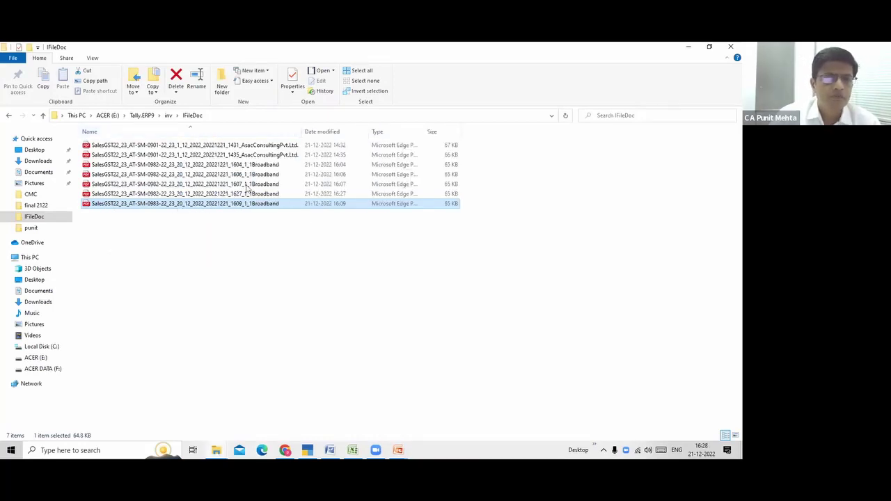
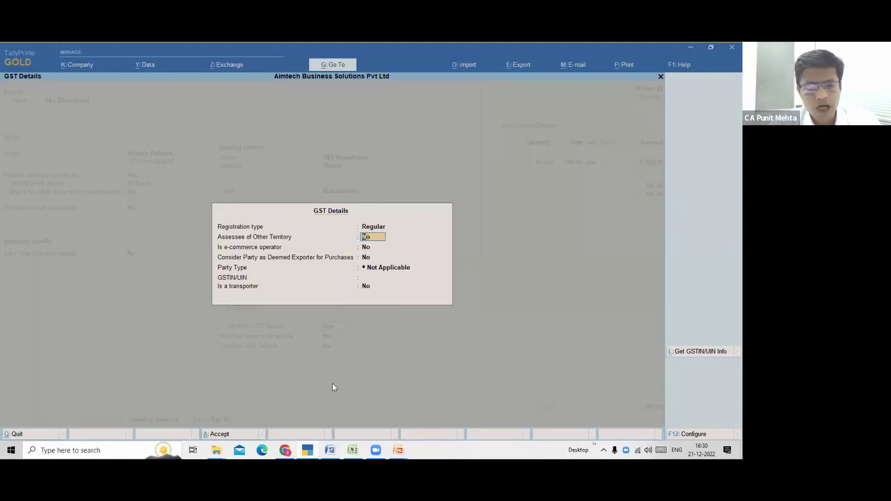
pyautogui.press('Return')
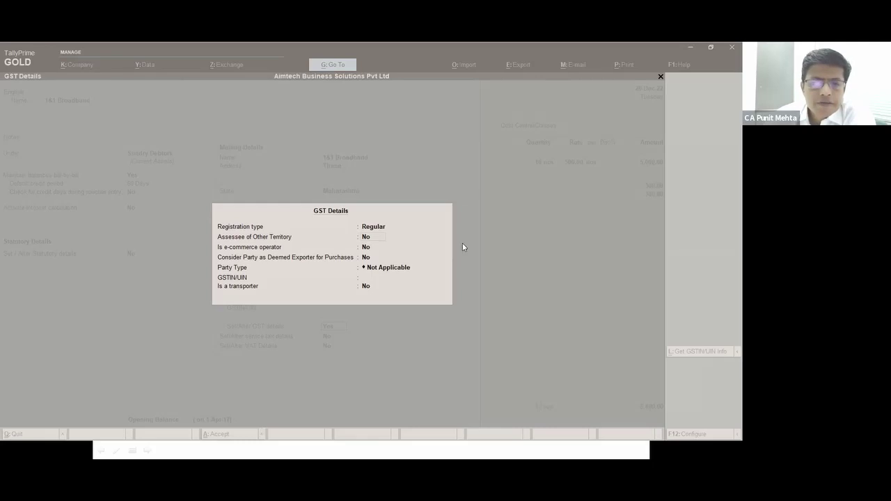
# - Leave GST registration as Regular and bring the PowerPoint Thank you slide show to the front
pyautogui.press('Up')
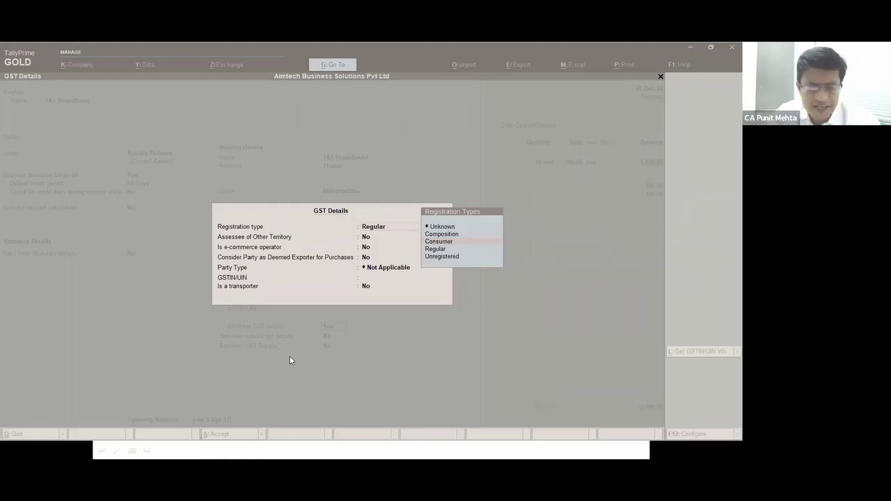
pyautogui.hotkey('alt', 'Tab')
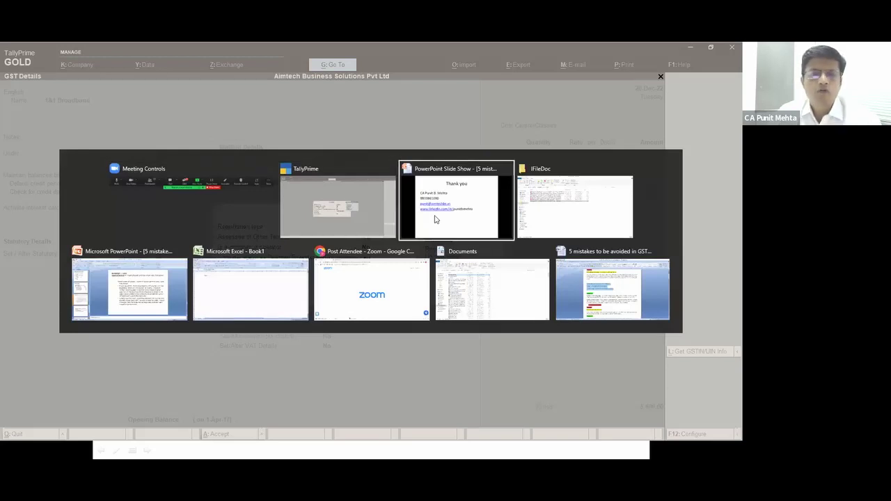
pyautogui.click(436, 219)
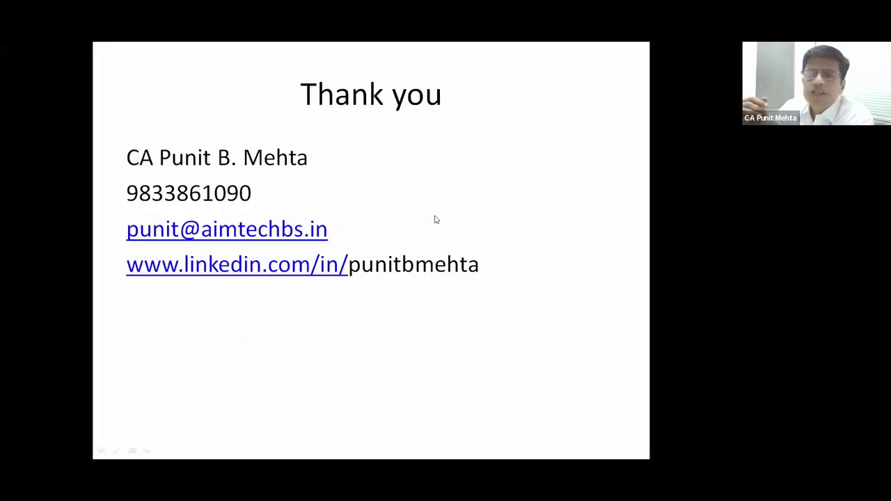
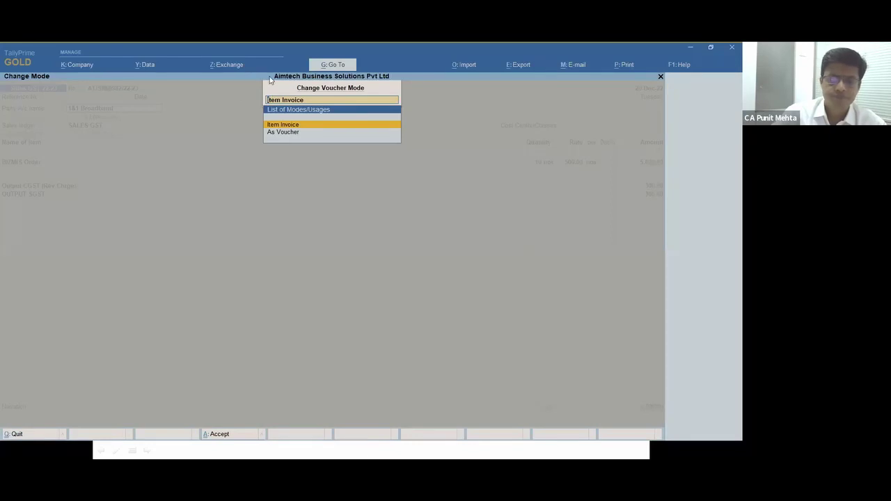
# - Quit the voucher being altered and return to the Day Book
pyautogui.press('BackSpace')
pyautogui.press('BackSpace')
pyautogui.press('BackSpace')
pyautogui.press('BackSpace')
pyautogui.press('BackSpace')
pyautogui.press('BackSpace')
pyautogui.press('BackSpace')
pyautogui.press('BackSpace')
pyautogui.press('BackSpace')
pyautogui.press('BackSpace')
pyautogui.press('BackSpace')
pyautogui.press('BackSpace')
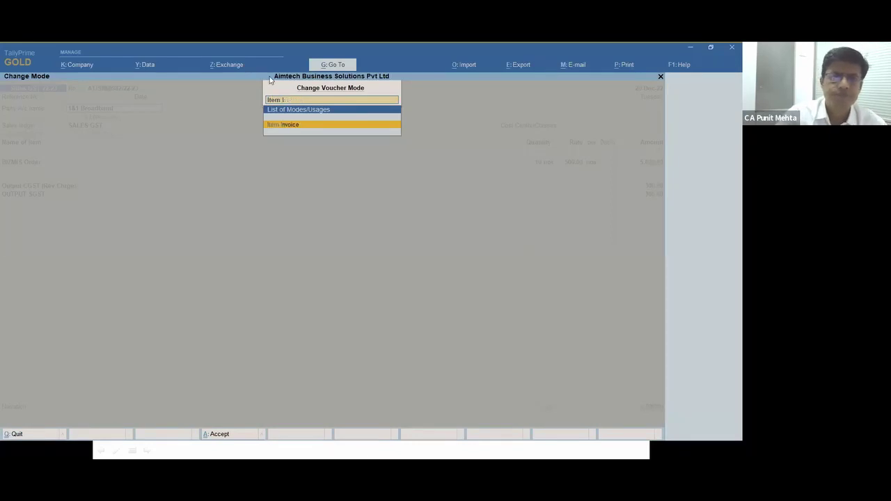
pyautogui.press('Escape')
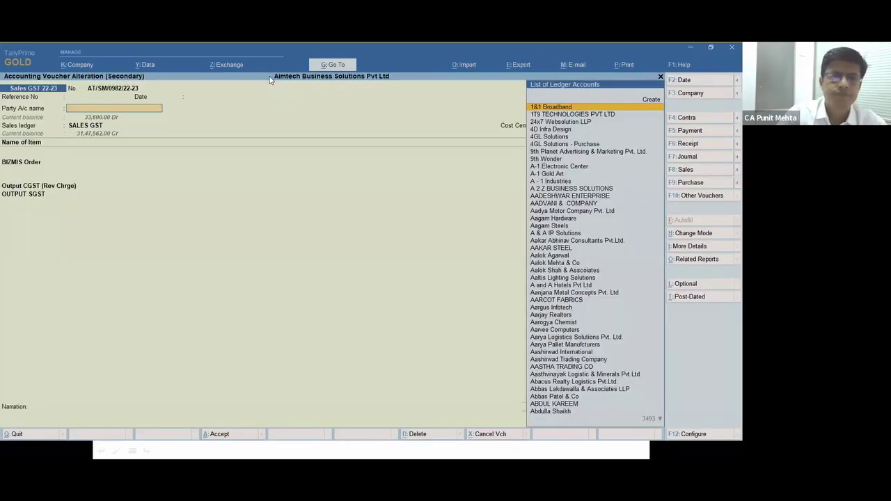
pyautogui.press('Escape')
pyautogui.press('Return')
# - Create a new Accounting Invoice sales voucher for 1&1 Broadband, accepting the dispatch and VAT details
pyautogui.hotkey('alt', 'a')
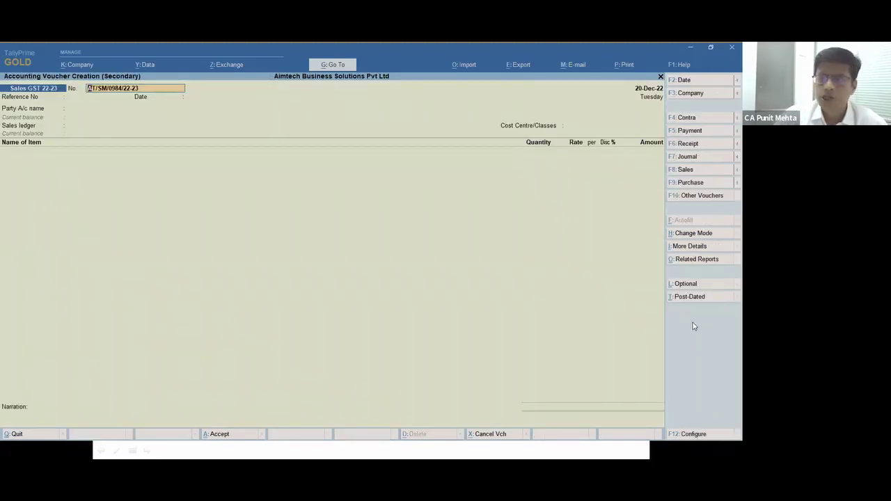
pyautogui.click(717, 244)
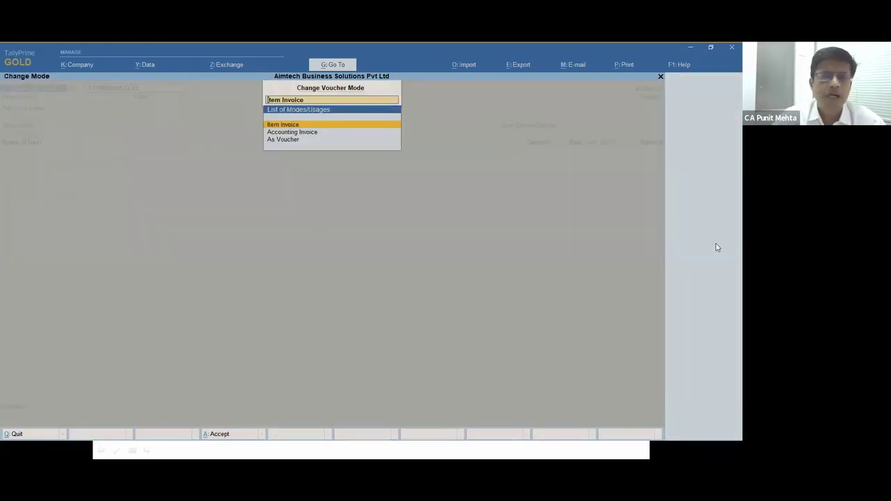
pyautogui.press('Down')
pyautogui.press('Return')
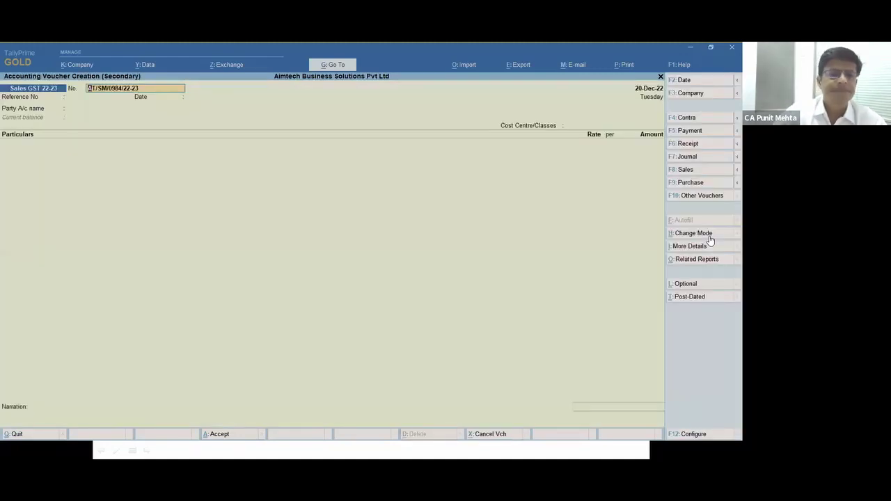
pyautogui.press('Return')
pyautogui.press('Return')
pyautogui.press('Return')
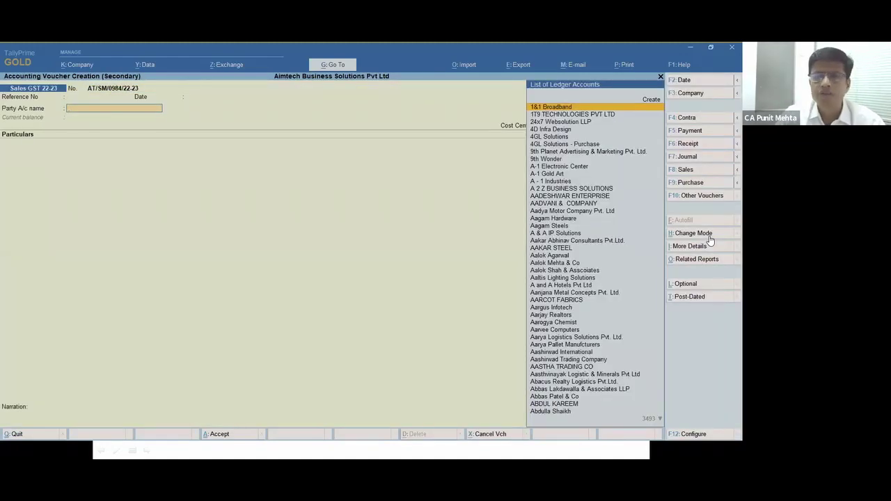
pyautogui.press('Return')
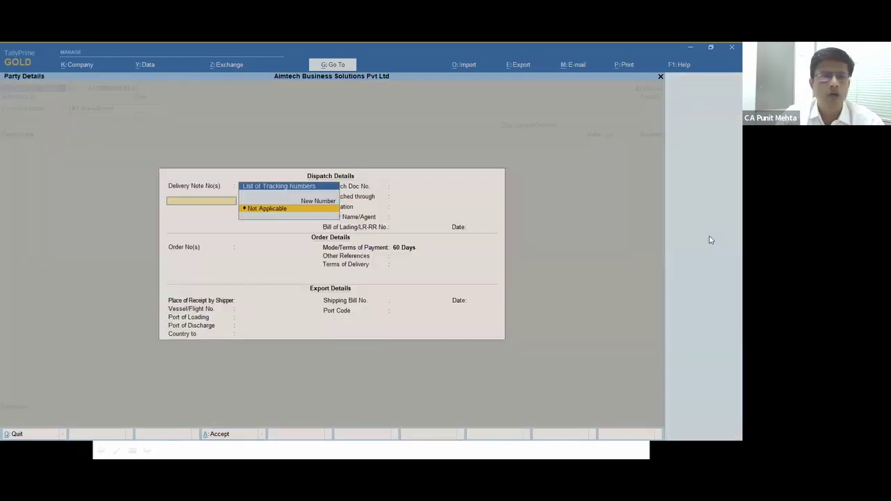
pyautogui.hotkey('ctrl', 'a')
pyautogui.hotkey('ctrl', 'a')
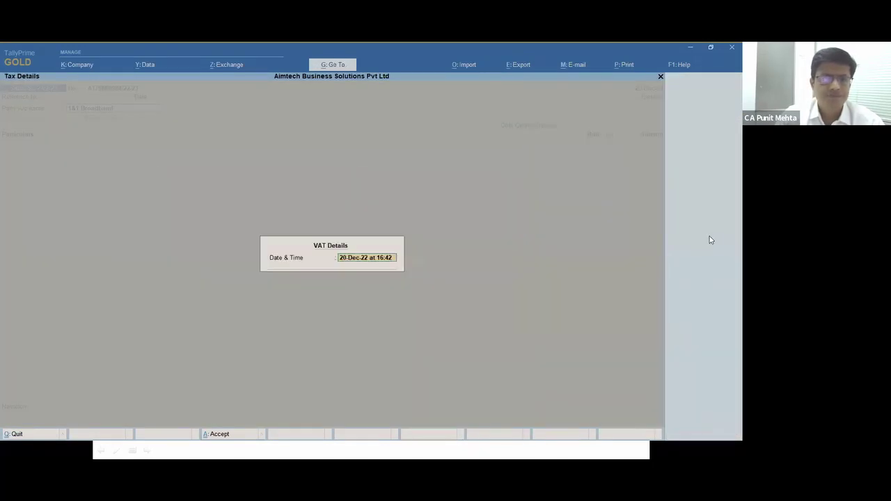
pyautogui.hotkey('ctrl', 'a')
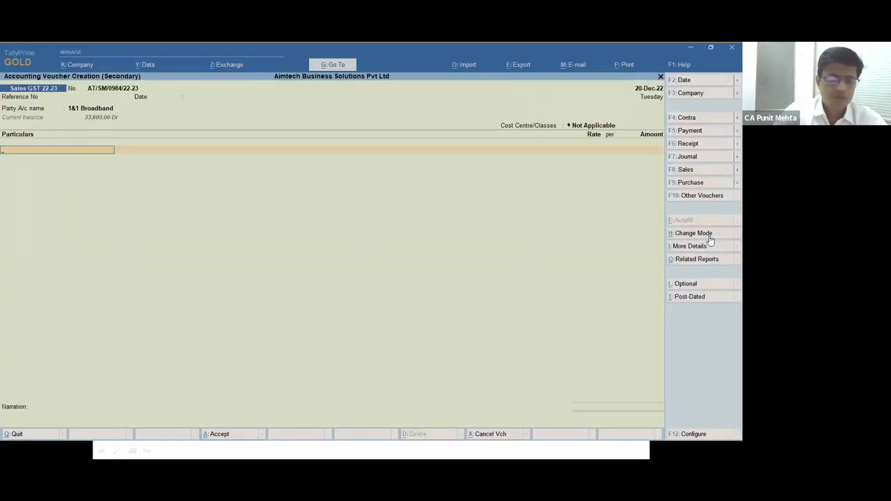
# - Add a Professional Fees line described 'FOR THE YEAR 2022-23' with amount 5,000.00
pyautogui.write('PRO')
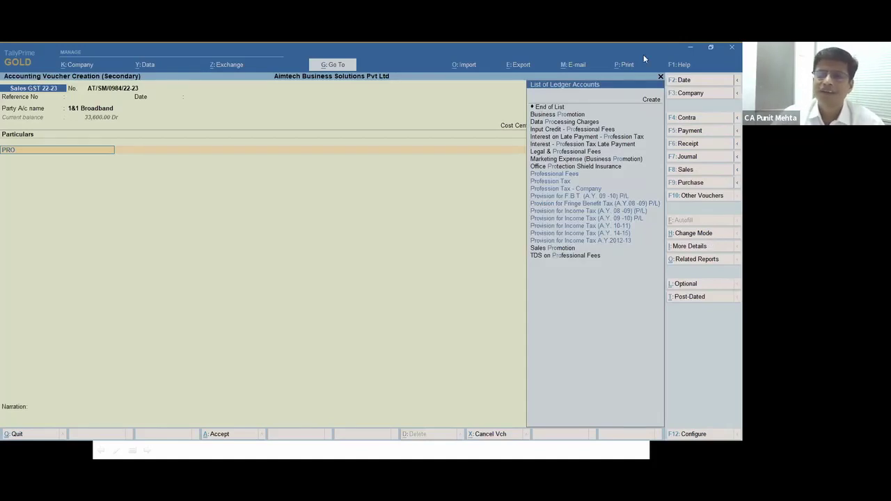
pyautogui.press('Return')
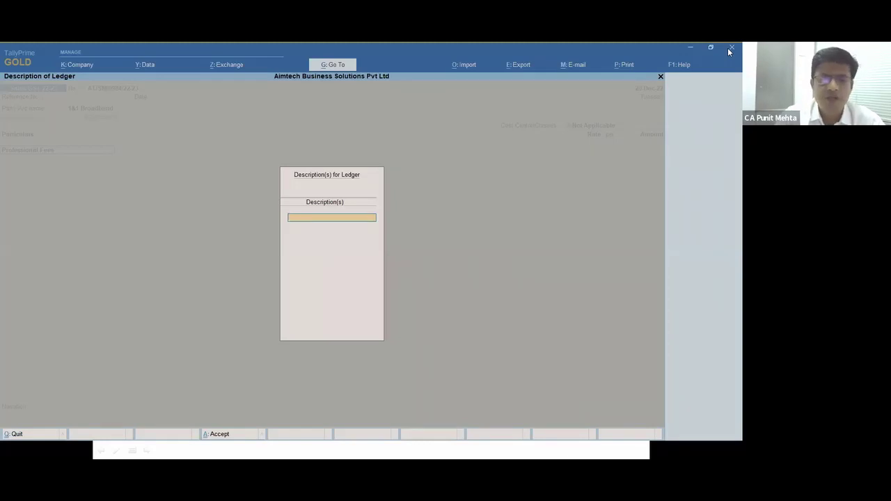
pyautogui.write('FOR THE')
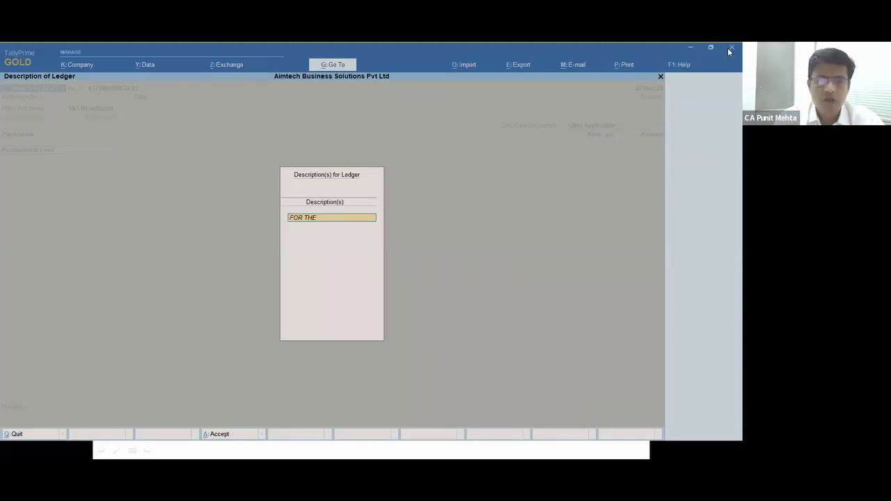
pyautogui.write(' YEAR 2022-23')
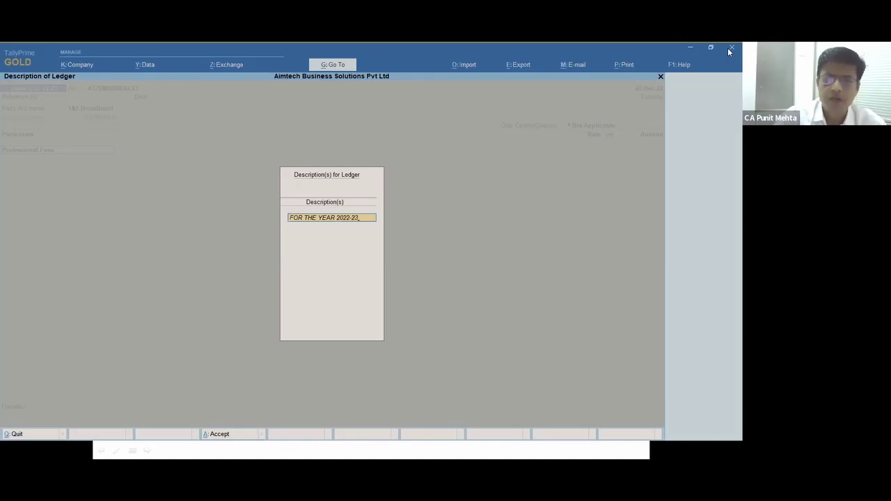
pyautogui.press('Return')
pyautogui.press('Return')
pyautogui.write('5000')
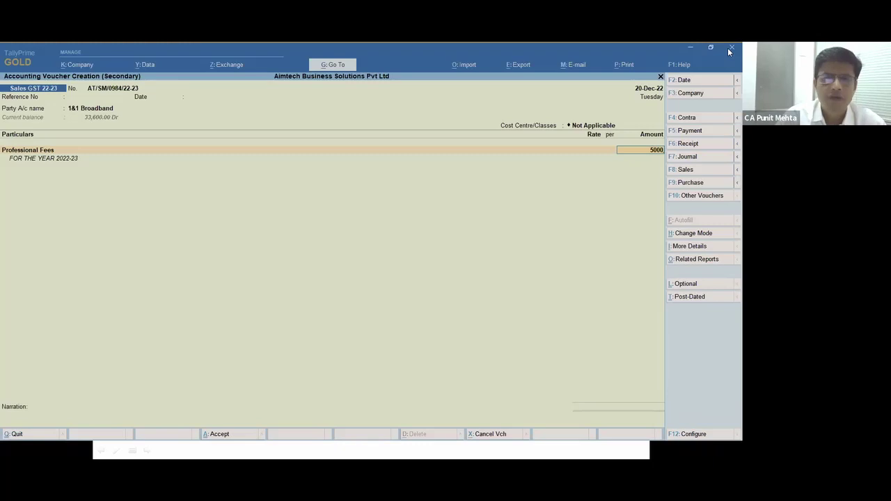
pyautogui.press('Return')
pyautogui.press('Return')
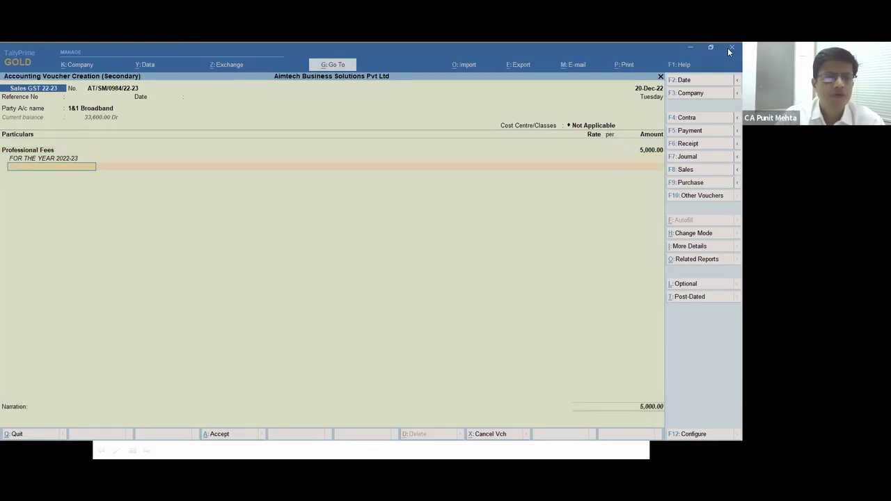
pyautogui.press('Return')
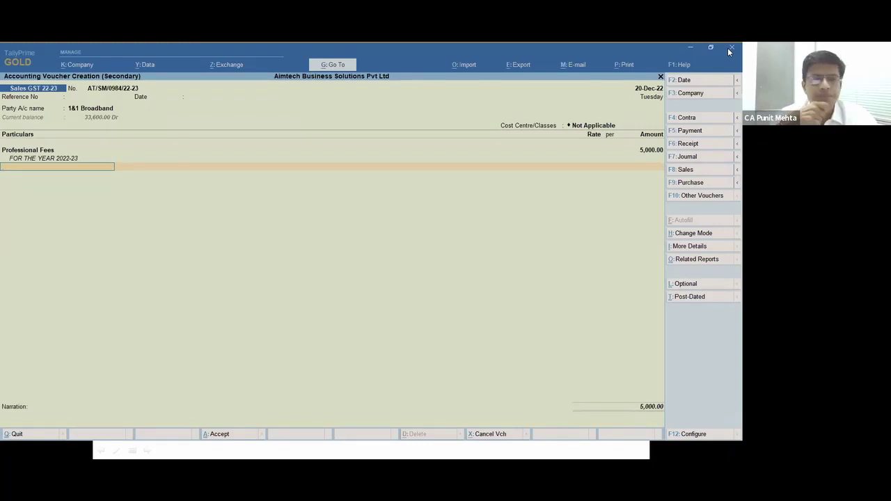
pyautogui.press('BackSpace')
pyautogui.press('BackSpace')
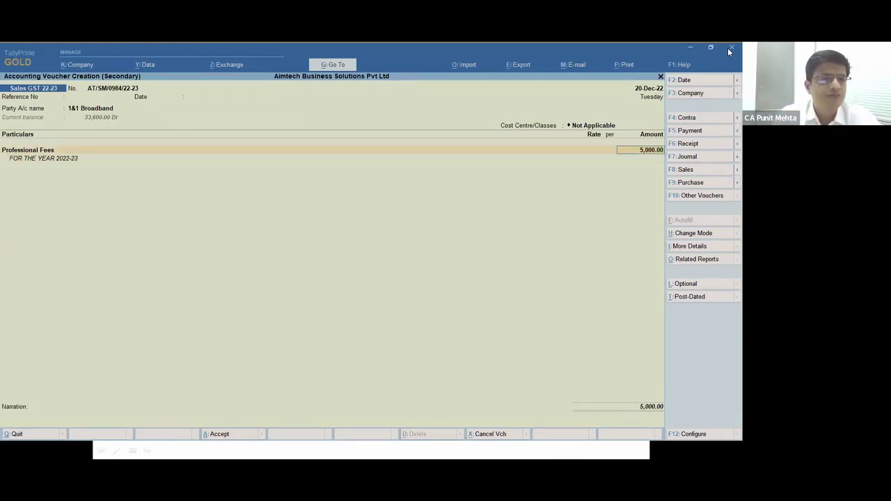
# - Return to the Professional Fees row and reopen its List of Ledger Accounts
pyautogui.press('Return')
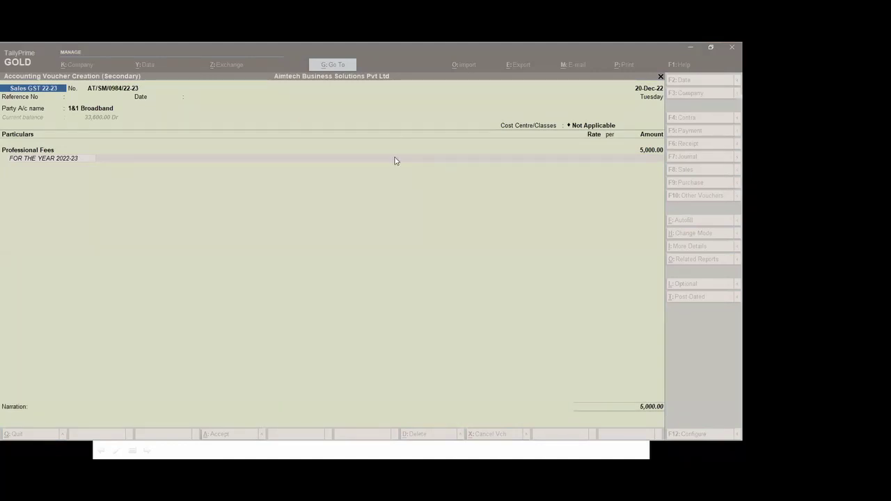
pyautogui.click(29, 153)
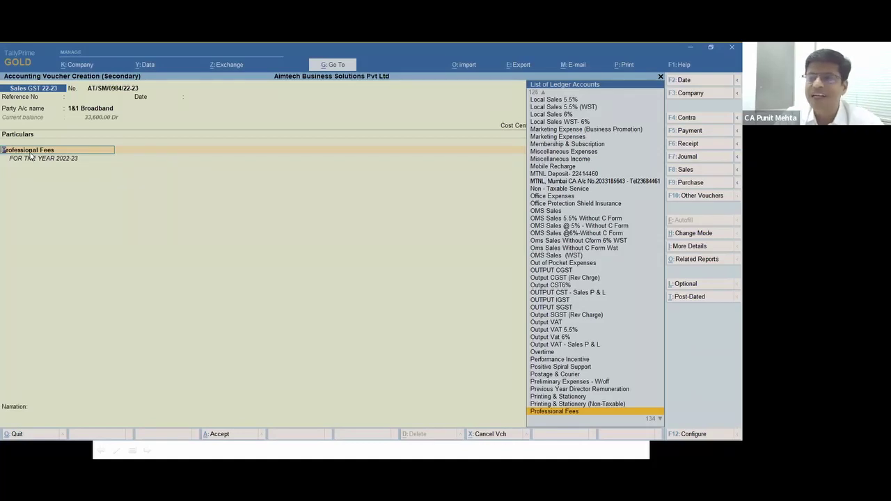
# - In Professional Fees ledger alteration, set Provide Description for Ledgers to Yes
pyautogui.hotkey('ctrl', 'Return')
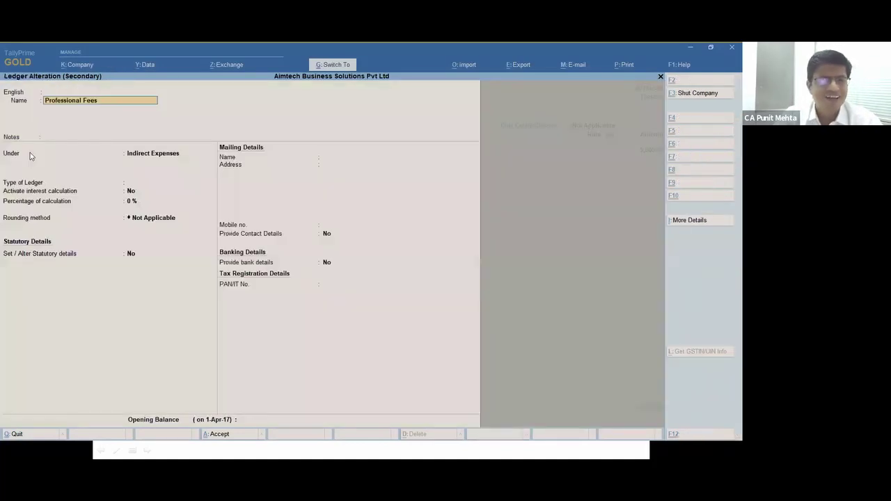
pyautogui.press('Return')
pyautogui.press('Return')
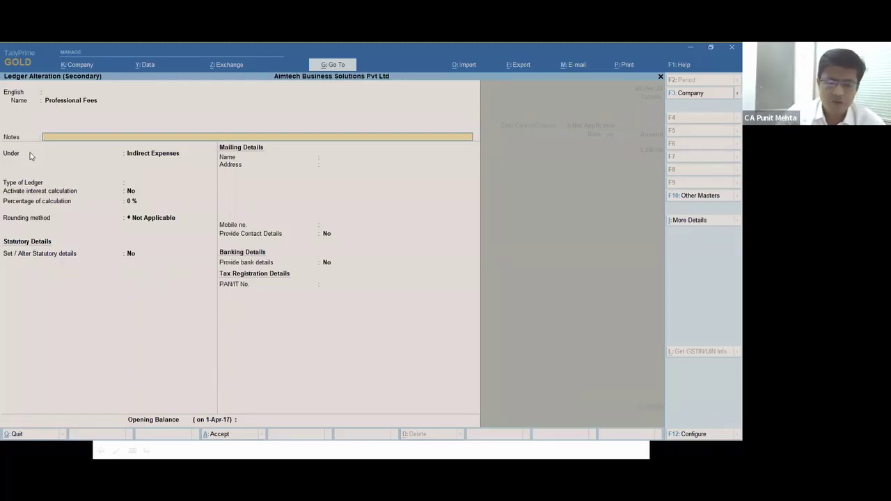
pyautogui.press('F12')
pyautogui.press('Down')
pyautogui.press('Down')
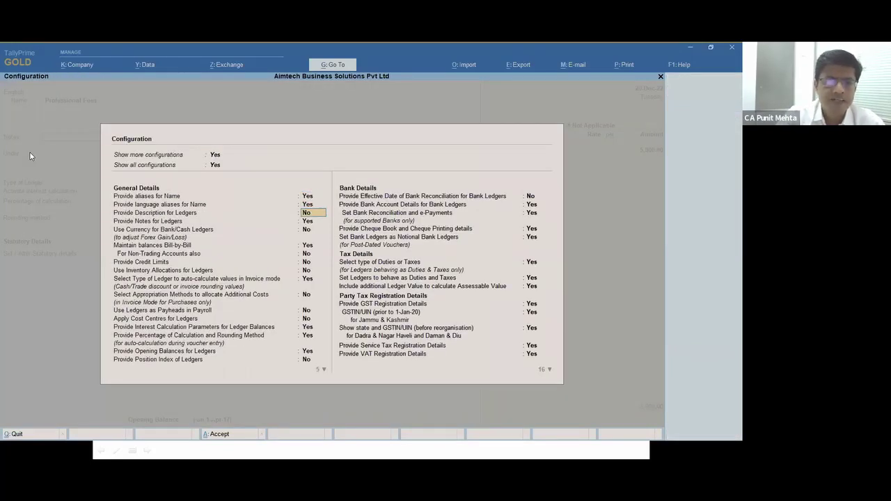
pyautogui.write('y')
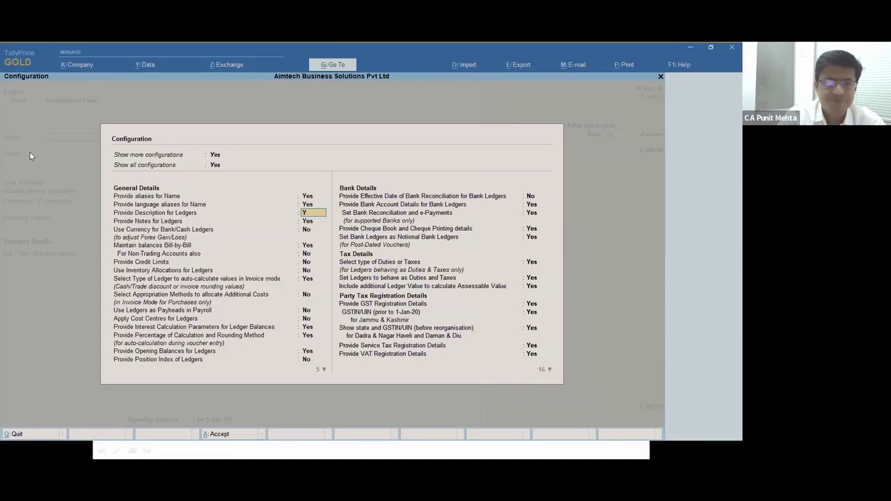
pyautogui.press('Return')
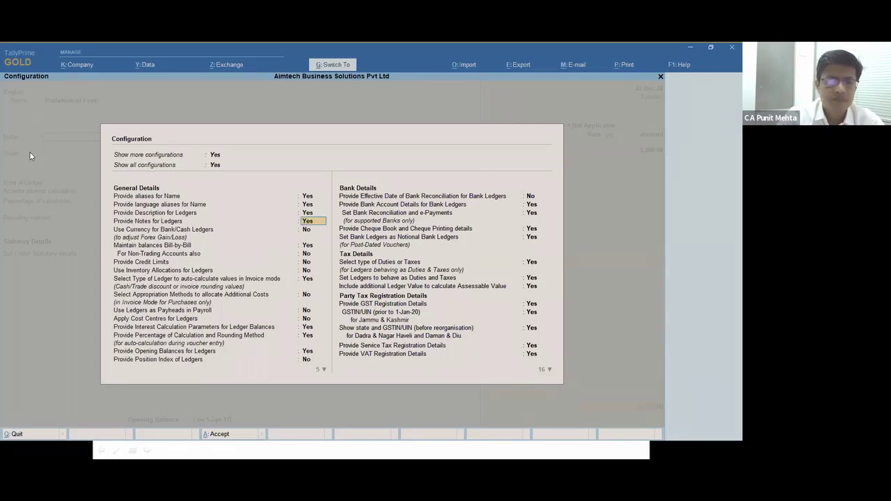
pyautogui.hotkey('ctrl', 'a')
# - Enter the ledger description 'BEING PROFESSIONAL FEES CHARGED' and save the ledger
pyautogui.press('Up')
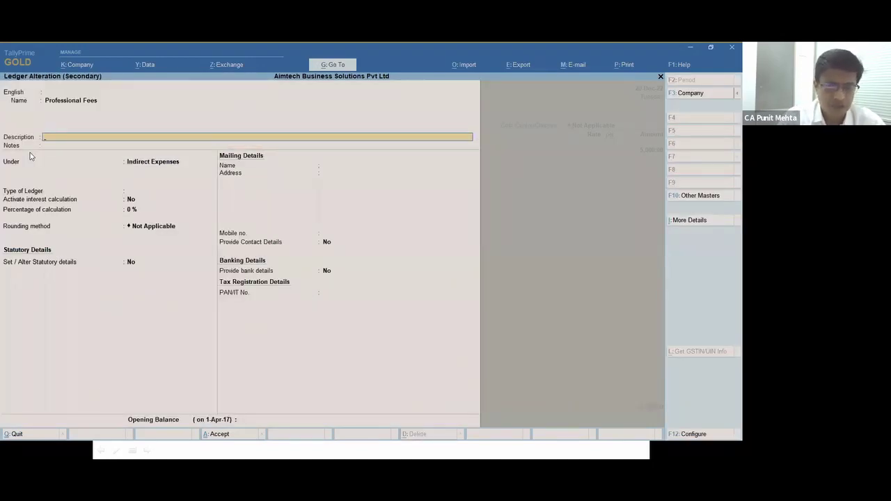
pyautogui.write('BEING PROFESS')
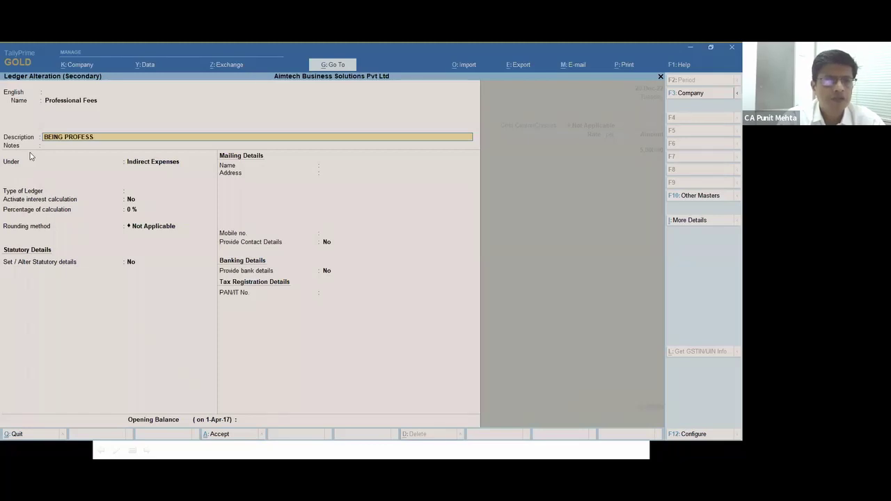
pyautogui.write('IONAL FEEES')
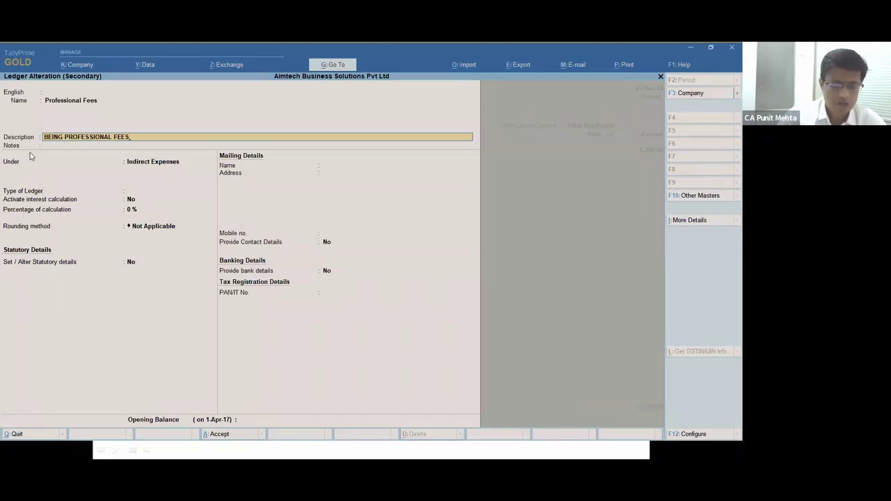
pyautogui.write(' CHARGED')
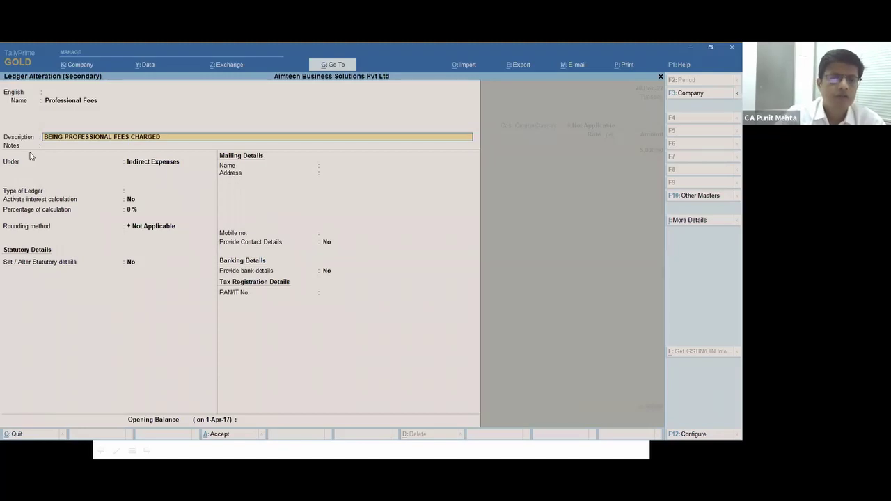
pyautogui.press('Return')
pyautogui.press('ctrl')
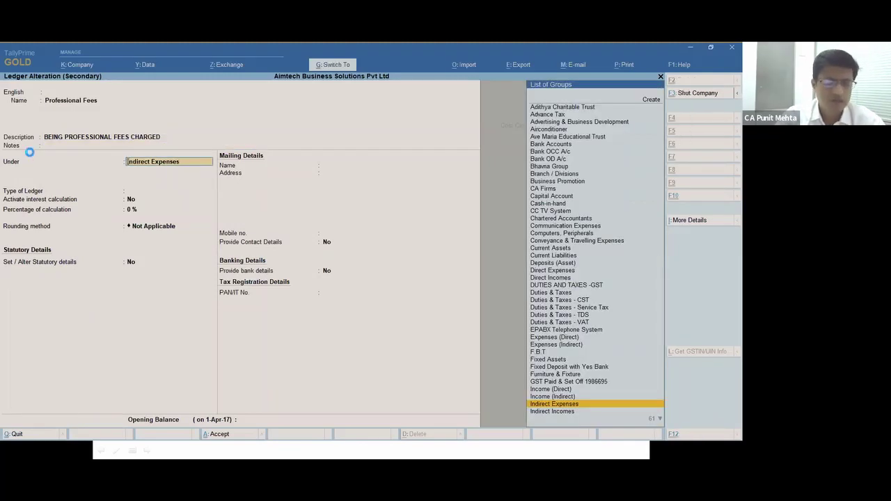
pyautogui.hotkey('ctrl', 'a')
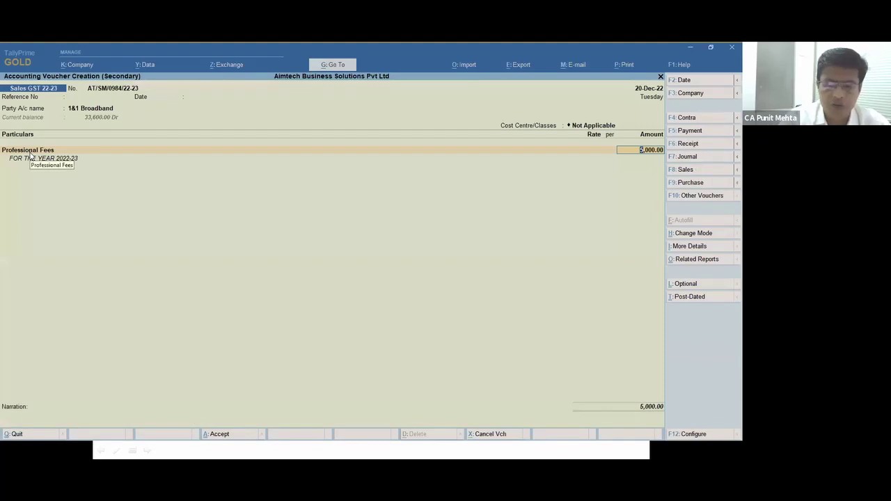
# - Discard the current voucher and start a new sales voucher for 1&1 Broadband
pyautogui.press('Escape')
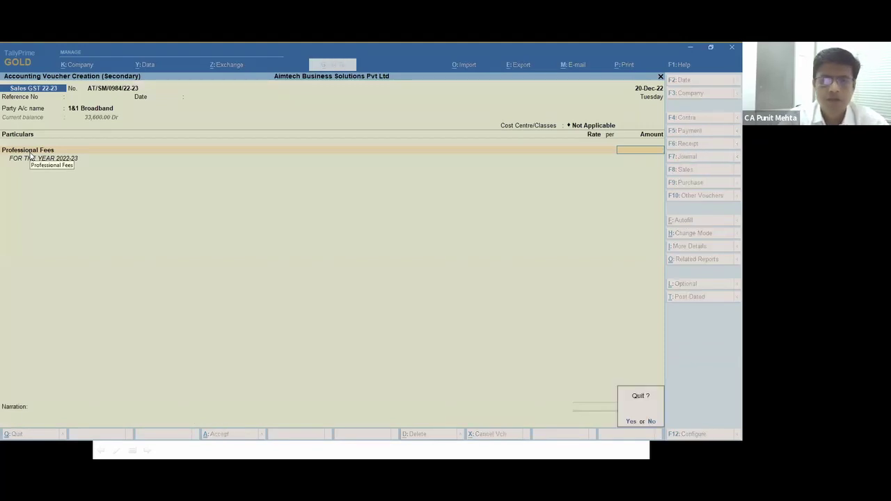
pyautogui.press('y')
pyautogui.hotkey('alt', 'a')
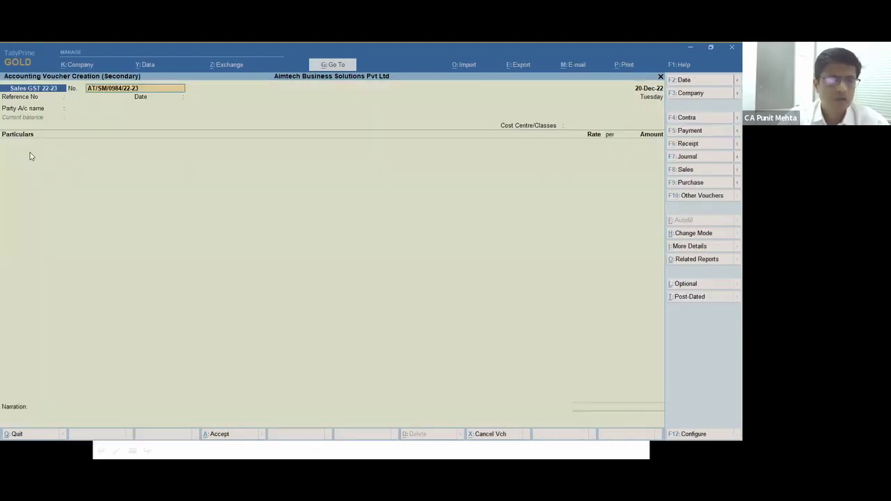
pyautogui.press('Return')
pyautogui.press('Return')
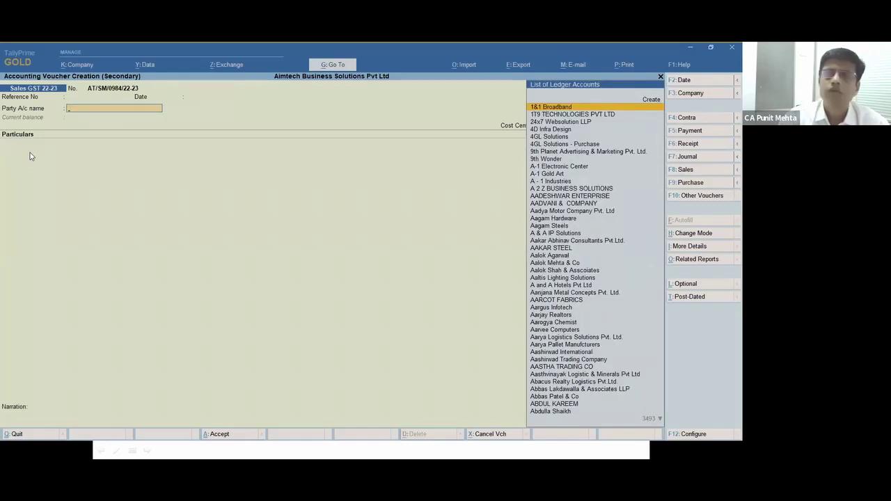
pyautogui.press('Return')
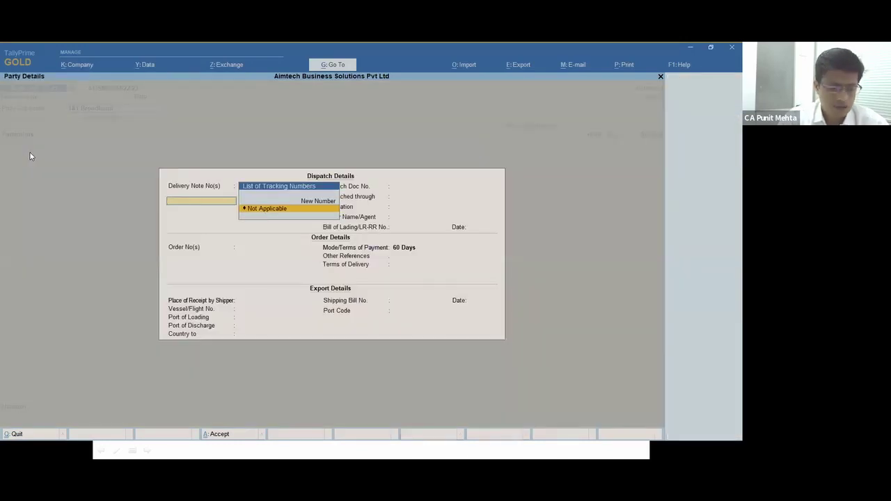
pyautogui.hotkey('ctrl', 'a')
pyautogui.hotkey('ctrl', 'a')
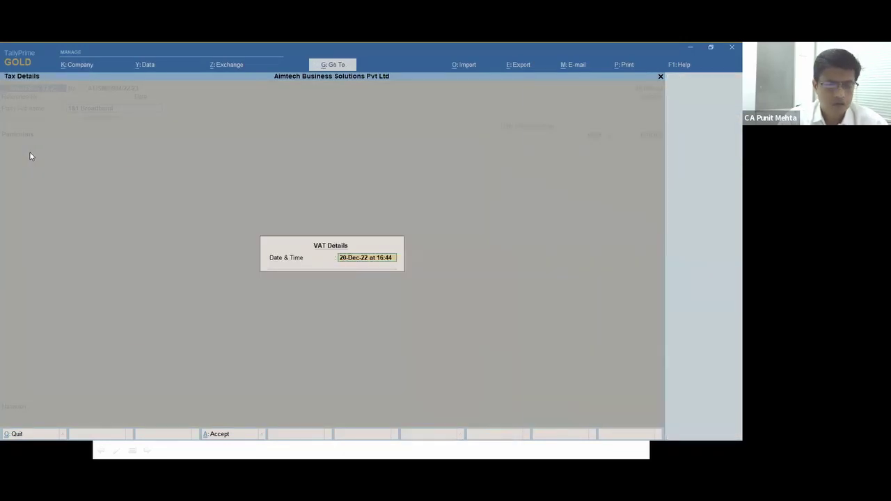
pyautogui.press('Return')
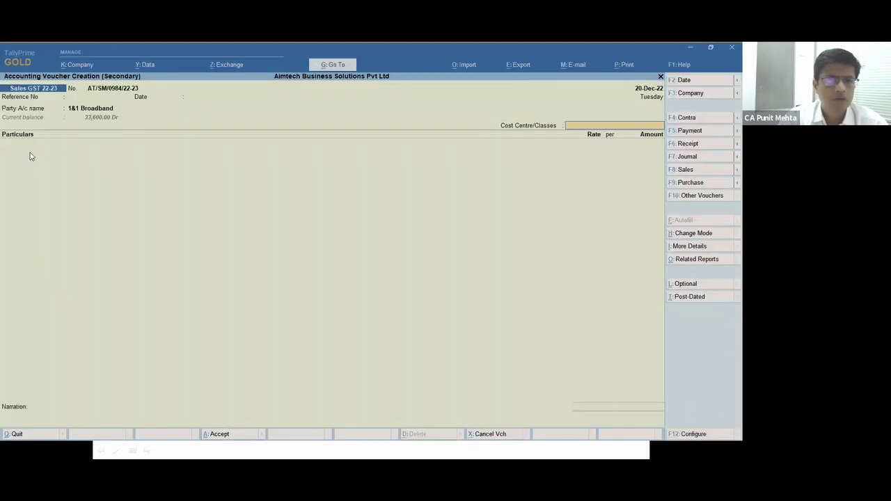
pyautogui.press('Return')
# - Add Professional Fees as the first line, accepting its saved description 'BEING PROFESSIONAL FEES CHARGED'
pyautogui.write('PROF')
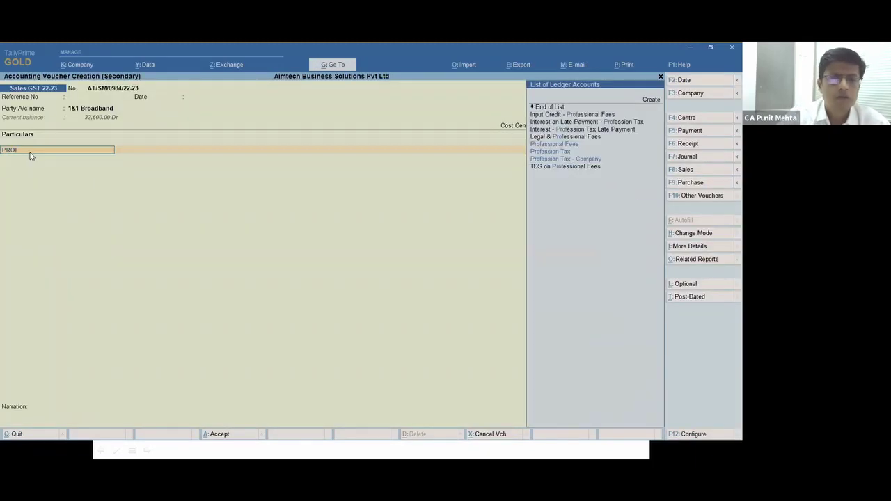
pyautogui.press('Return')
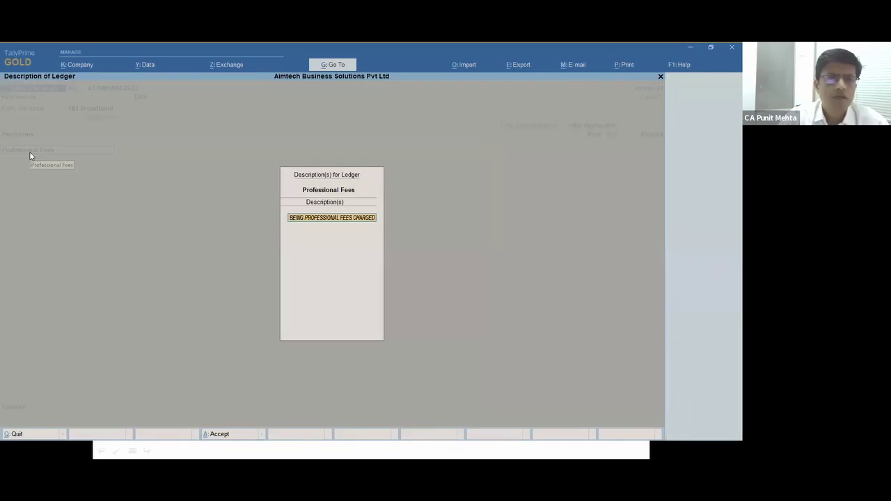
pyautogui.press('Return')
pyautogui.press('Return')
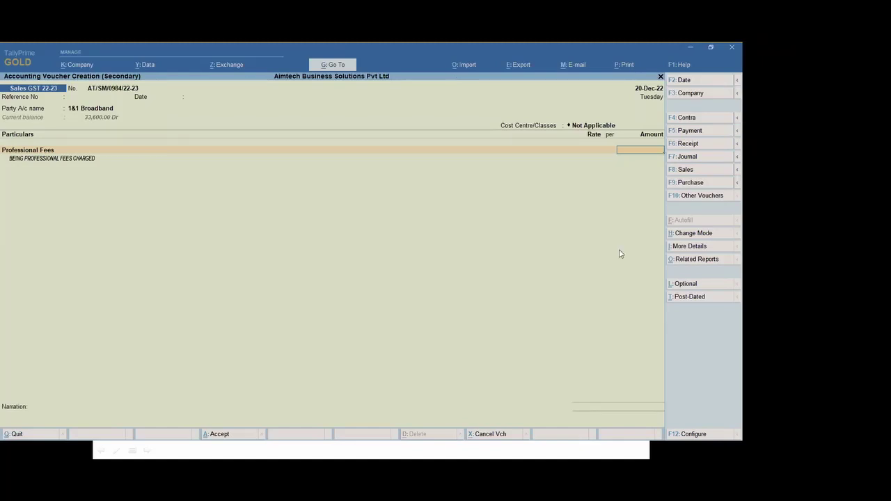
pyautogui.press('Escape')
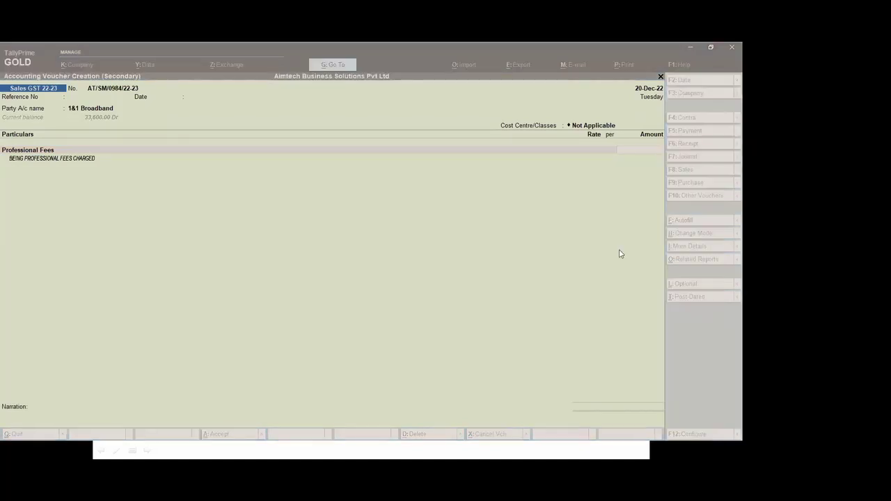